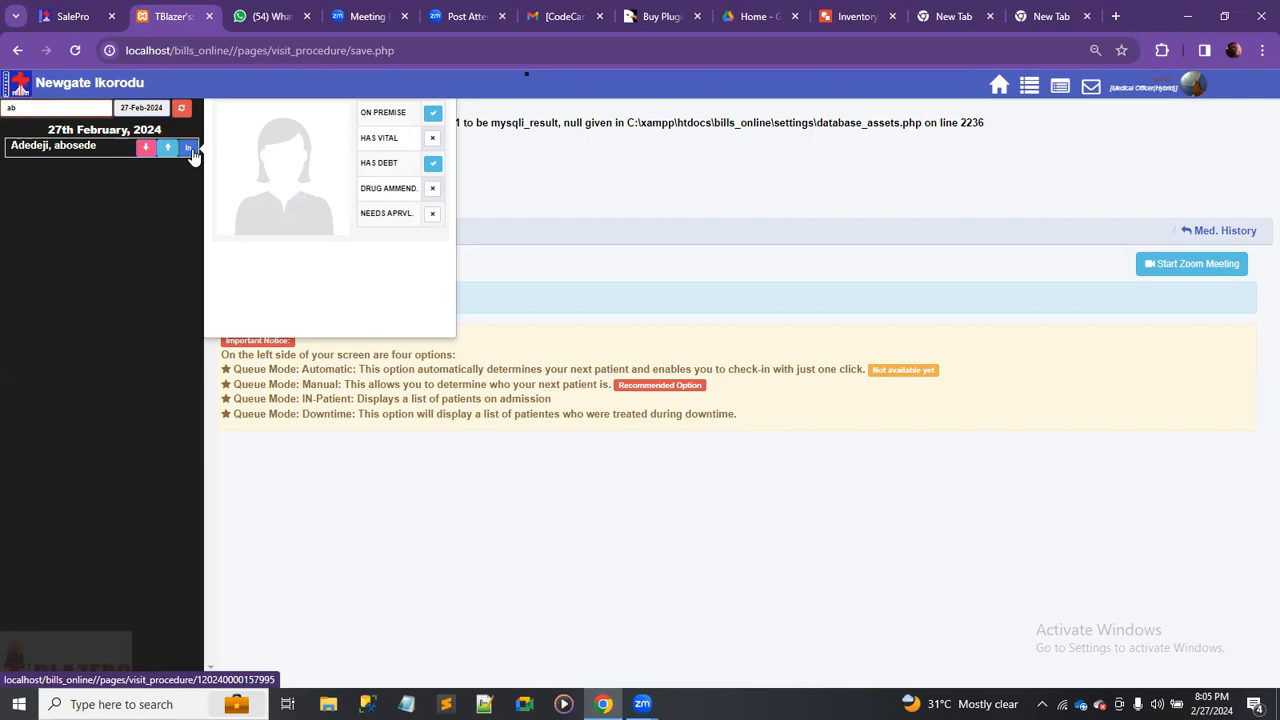
Check in the queued female patient and enter MALARIA PARASITE TEST as a diagnosis in her visit record.
click(189, 148)
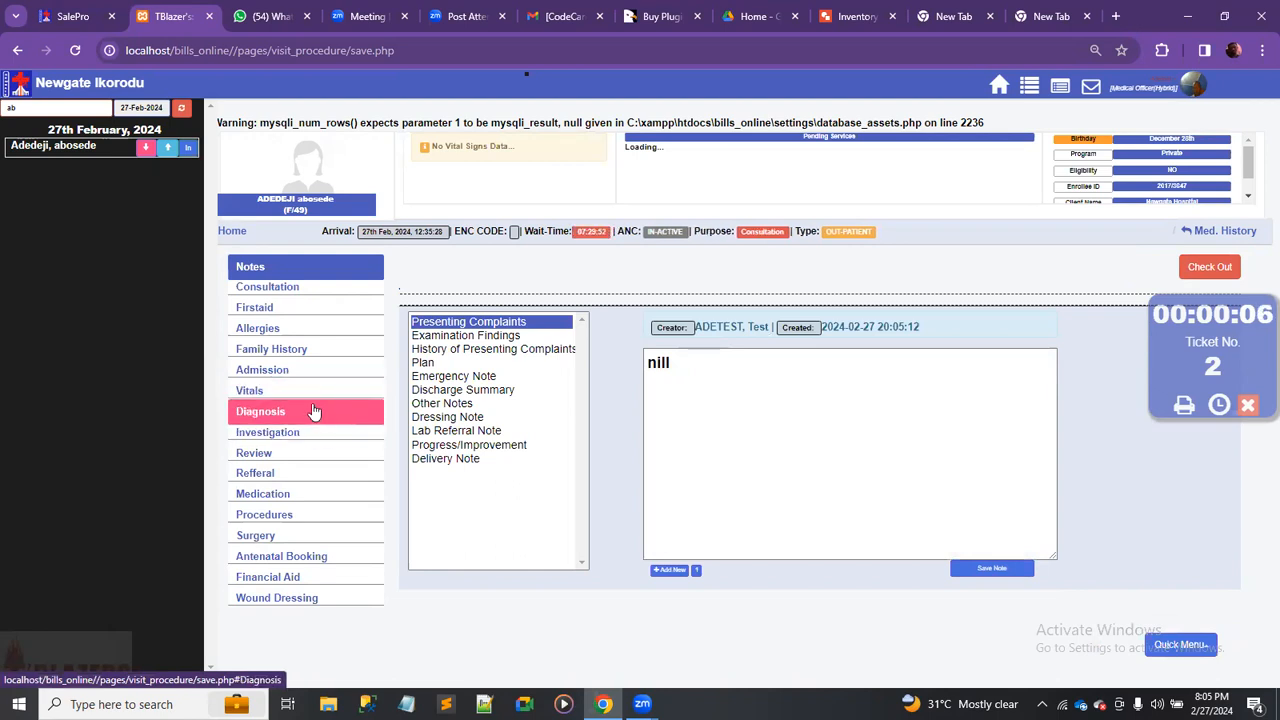
click(316, 409)
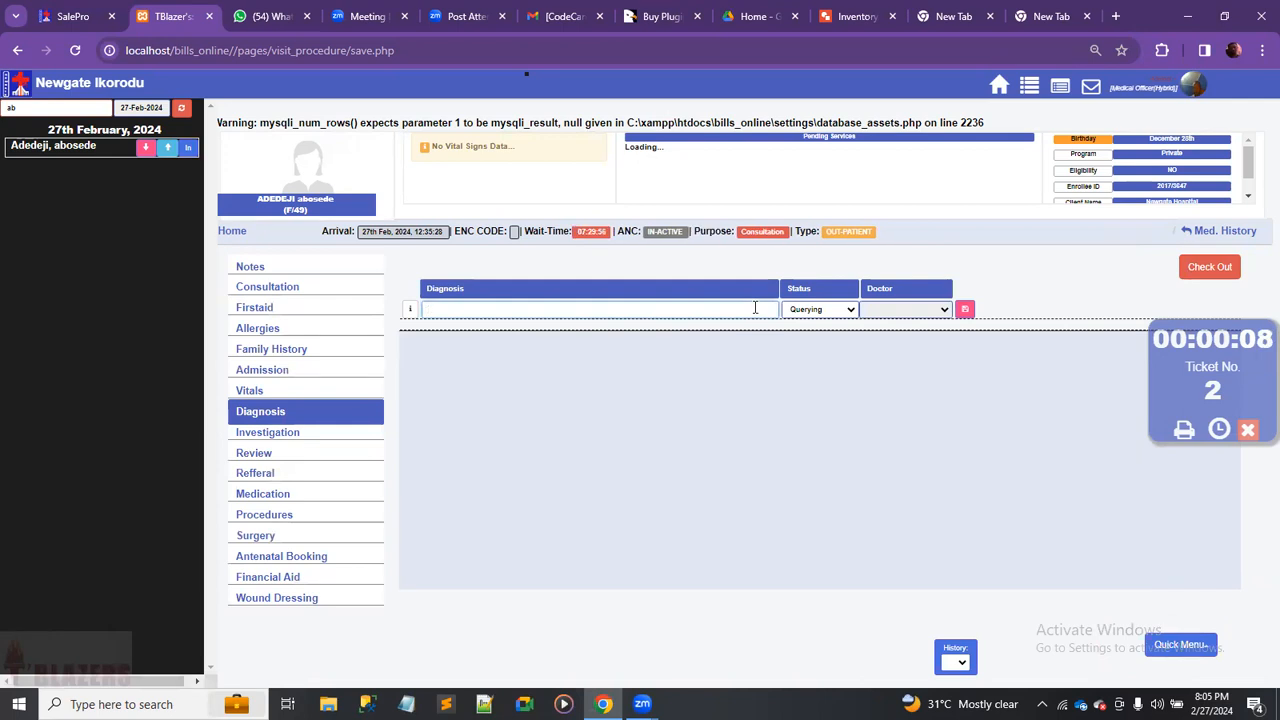
text(la)
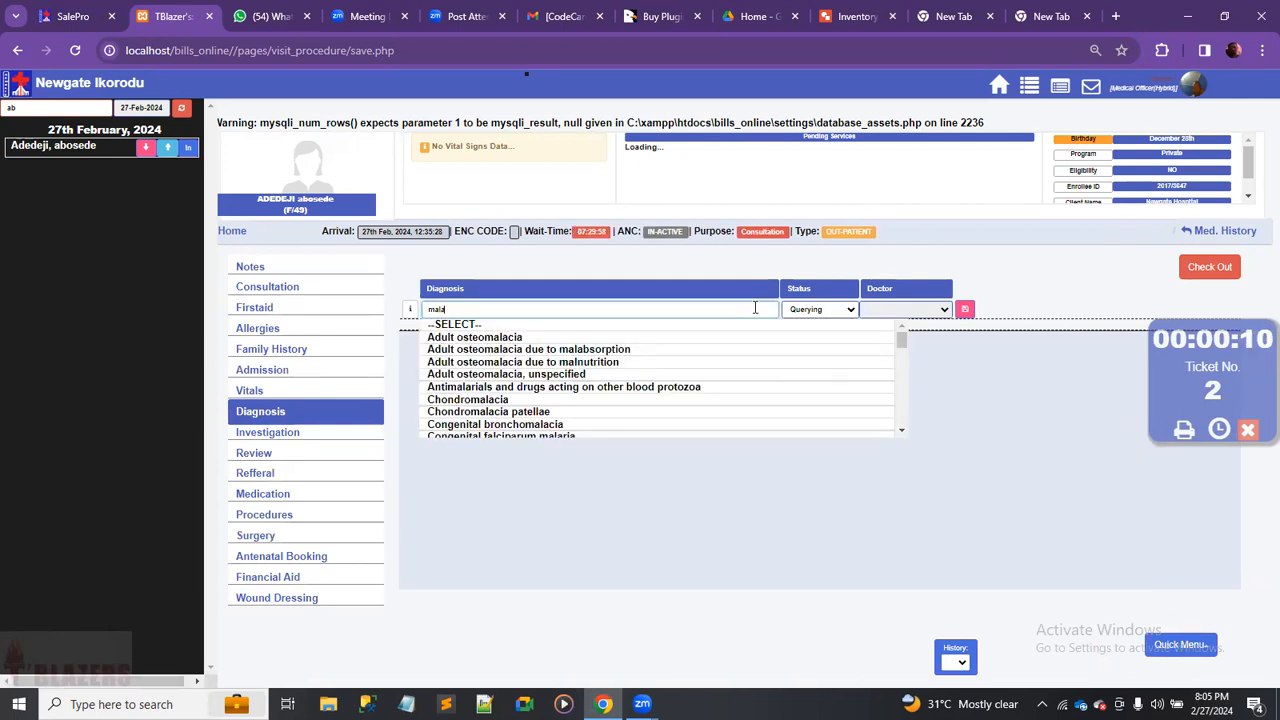
text(ria)
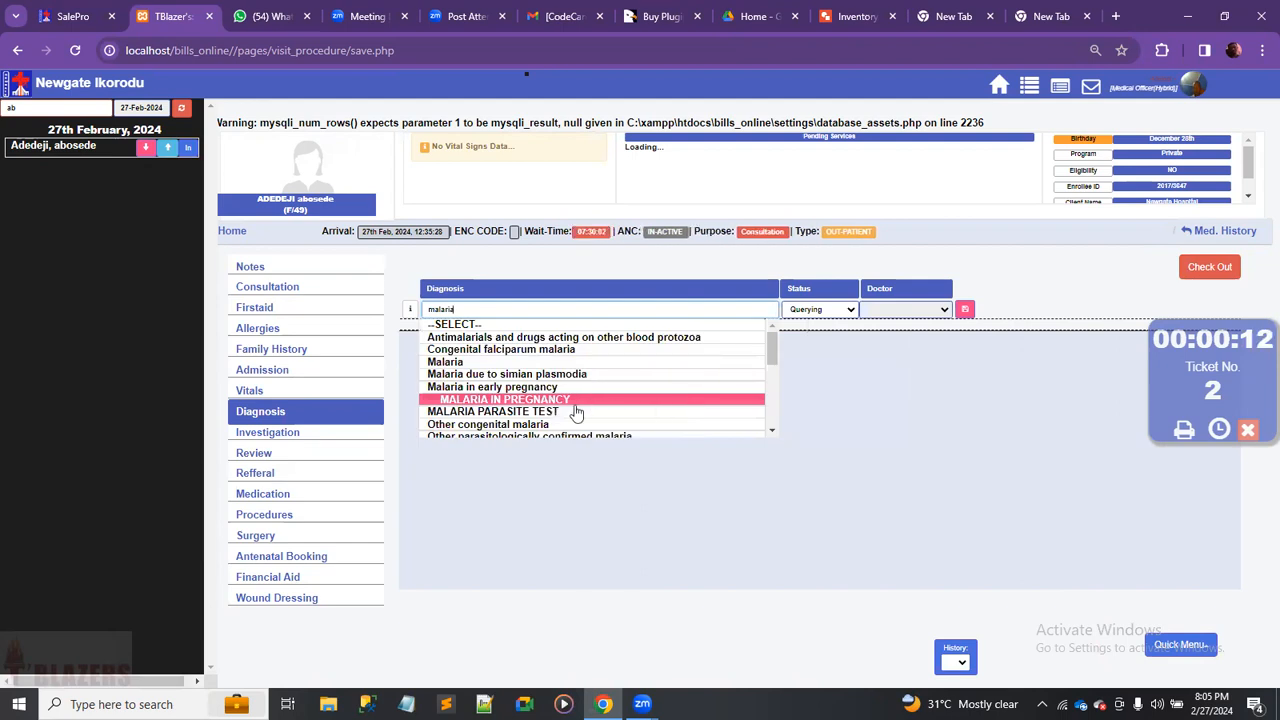
click(565, 411)
Replace the diagnosis entry with Plasmodium falciparum malaria, keeping the Querying status, and add it to the diagnosis list.
click(566, 309)
key(BackSpace)
key(BackSpace)
key(BackSpace)
key(BackSpace)
key(BackSpace)
key(BackSpace)
key(BackSpace)
key(BackSpace)
key(BackSpace)
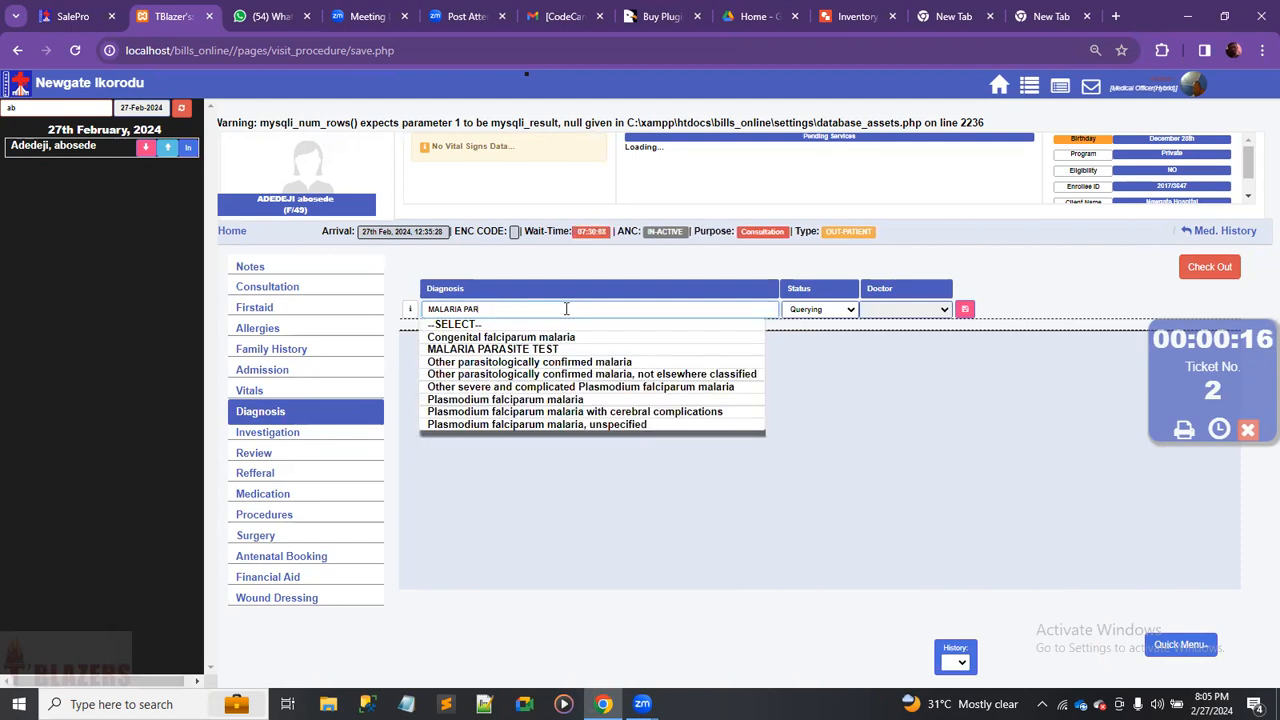
click(581, 399)
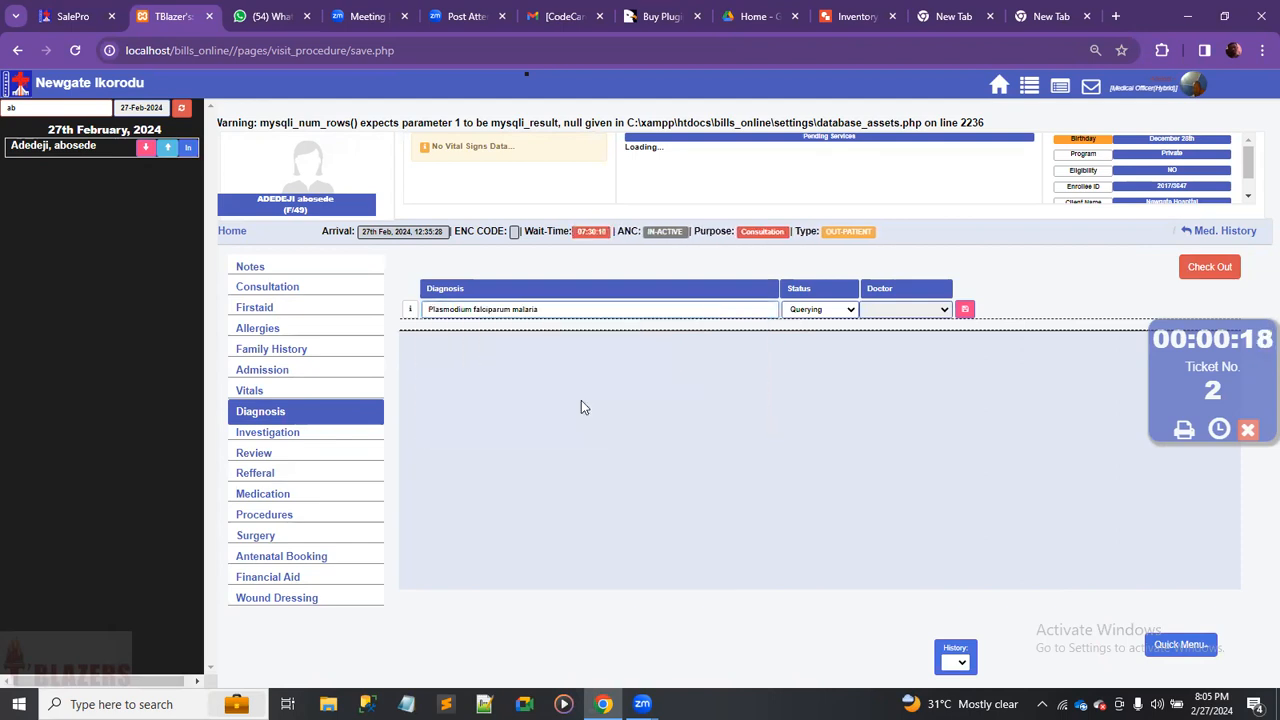
click(965, 309)
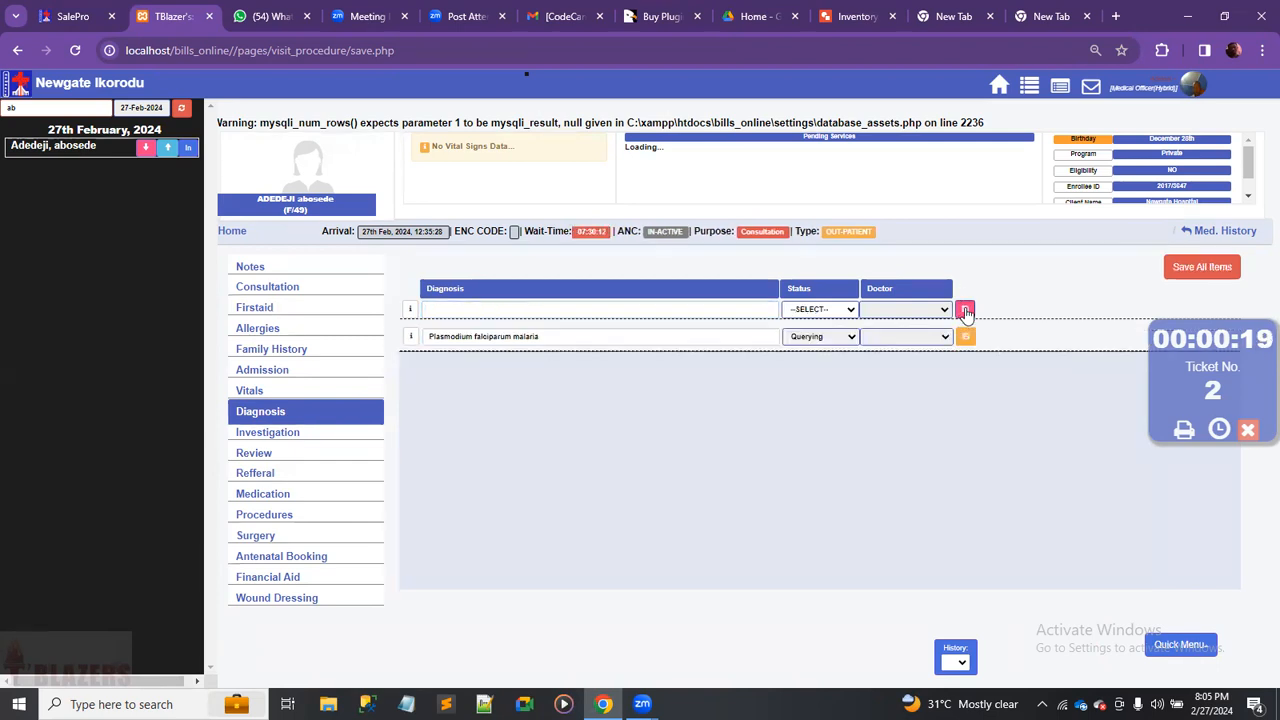
Find Thyphoid among the diagnoses and add it to the patient's diagnosis list.
click(750, 313)
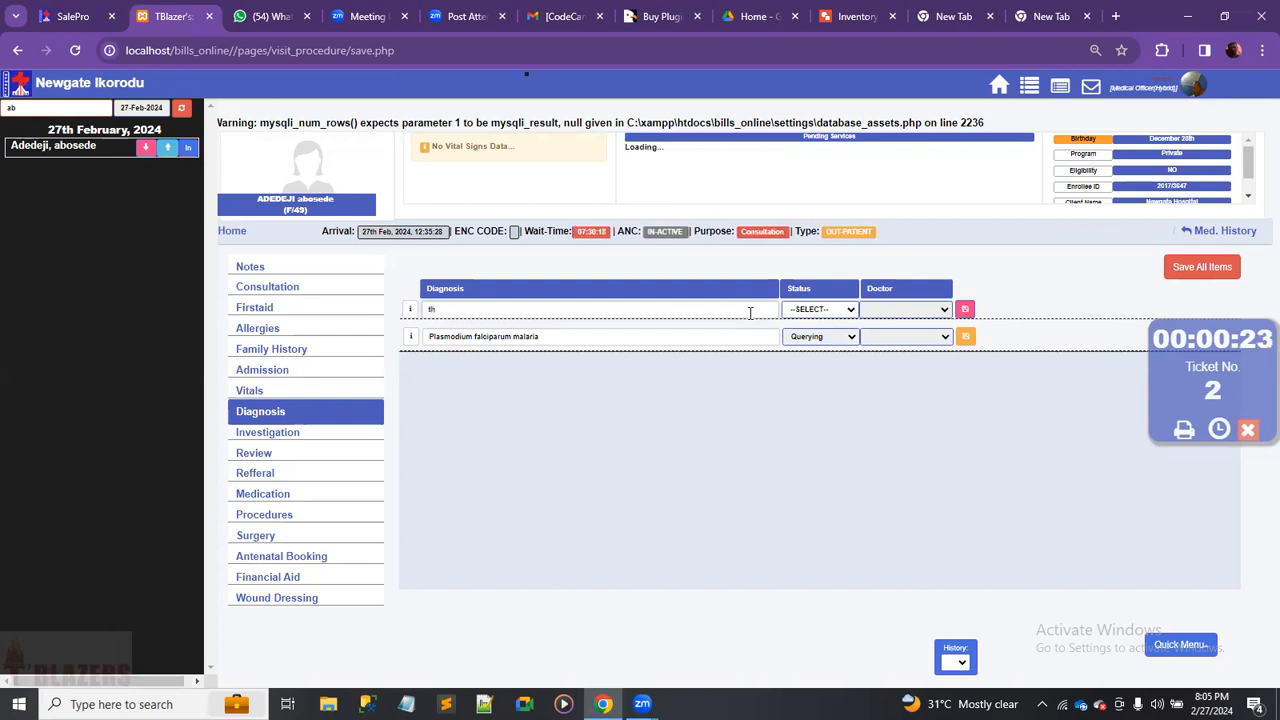
text(y)
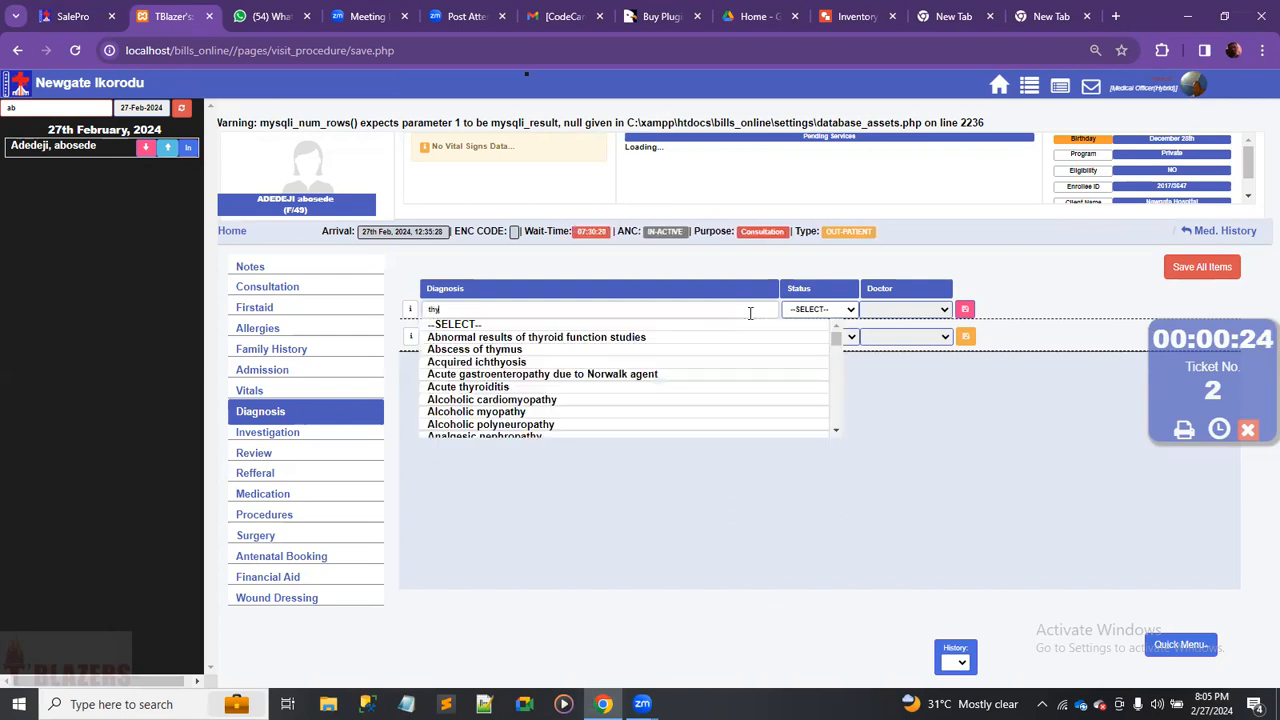
text(ph)
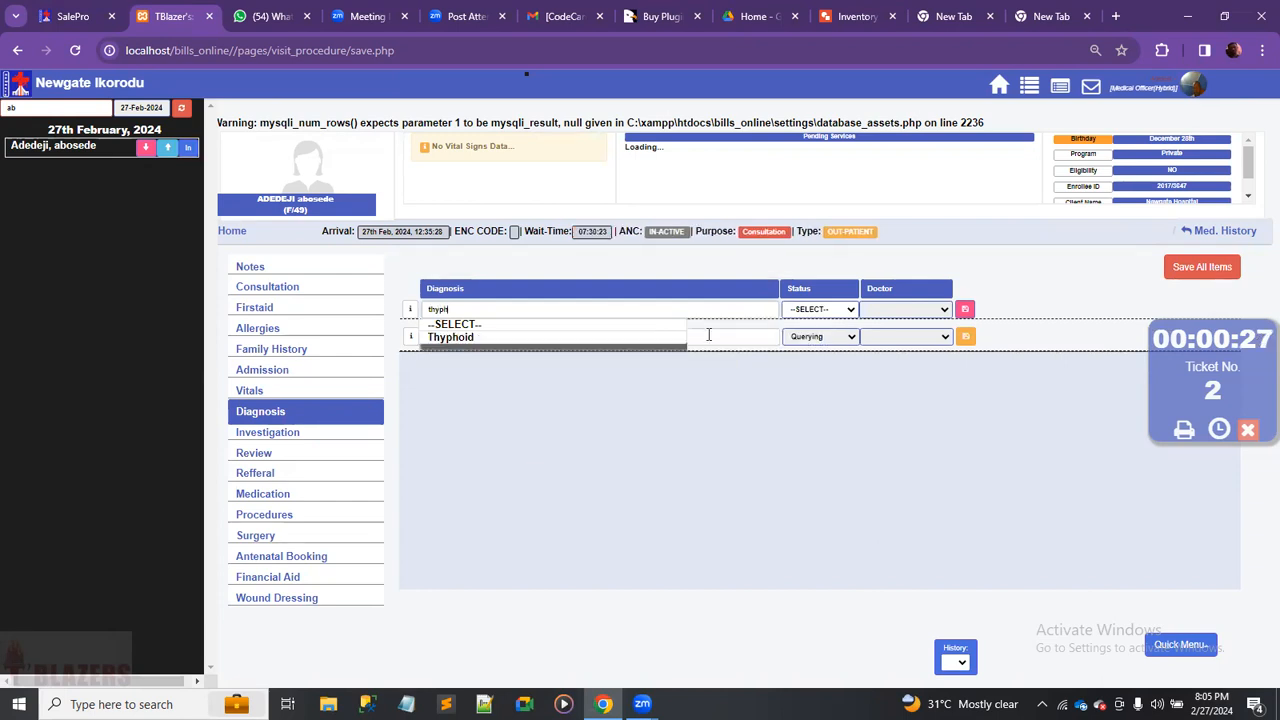
click(608, 340)
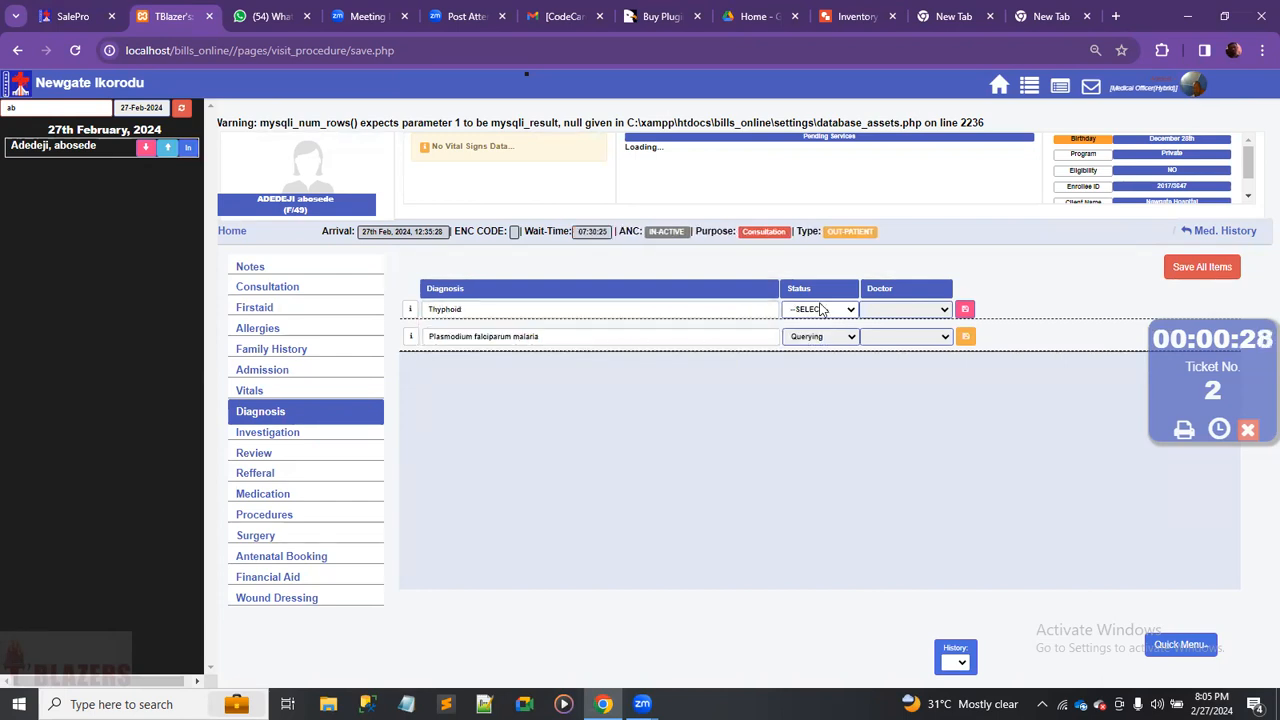
click(966, 310)
Add Upper respiratory tract infection to the diagnosis list, save all listed diagnoses and reload the diagnosis section.
click(582, 311)
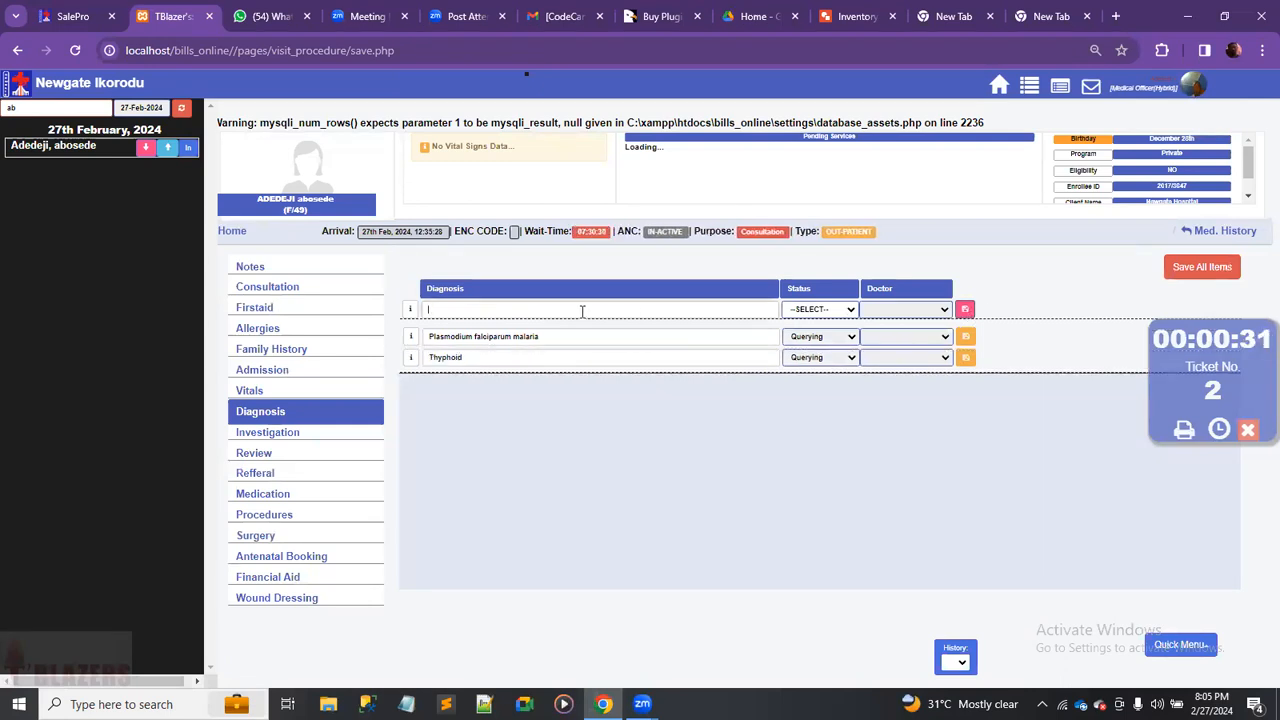
text(upper)
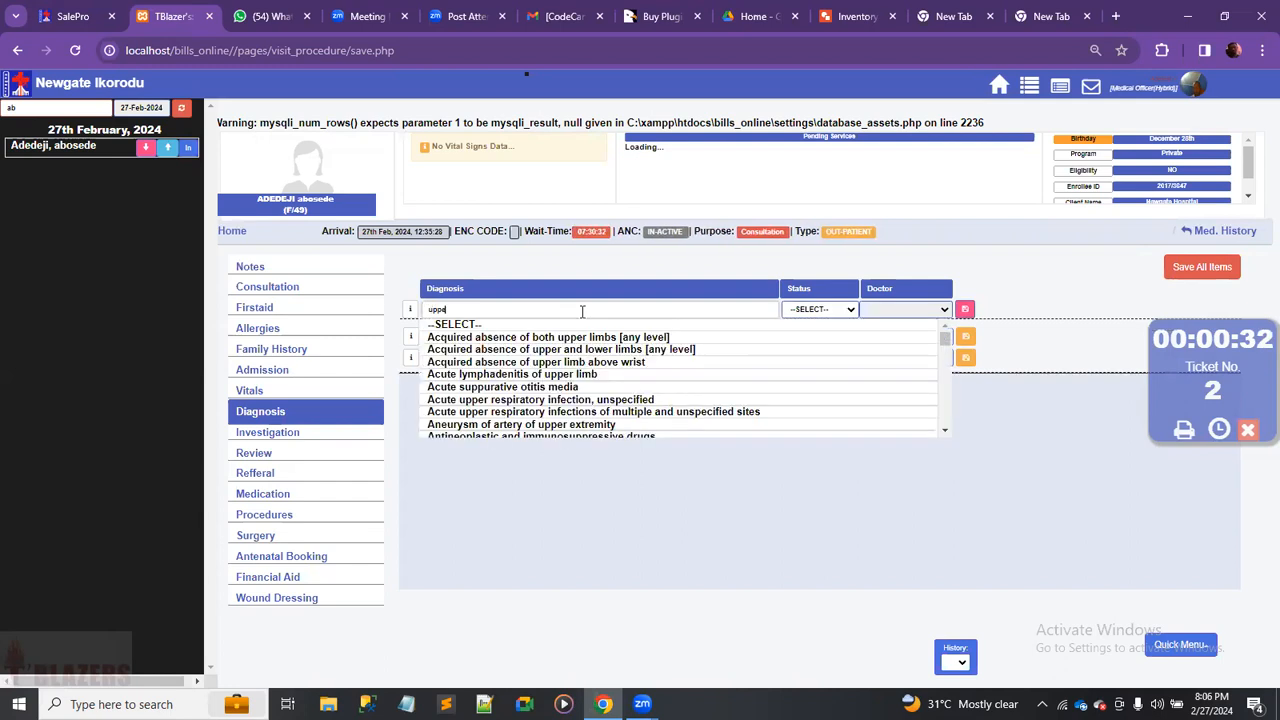
text( r)
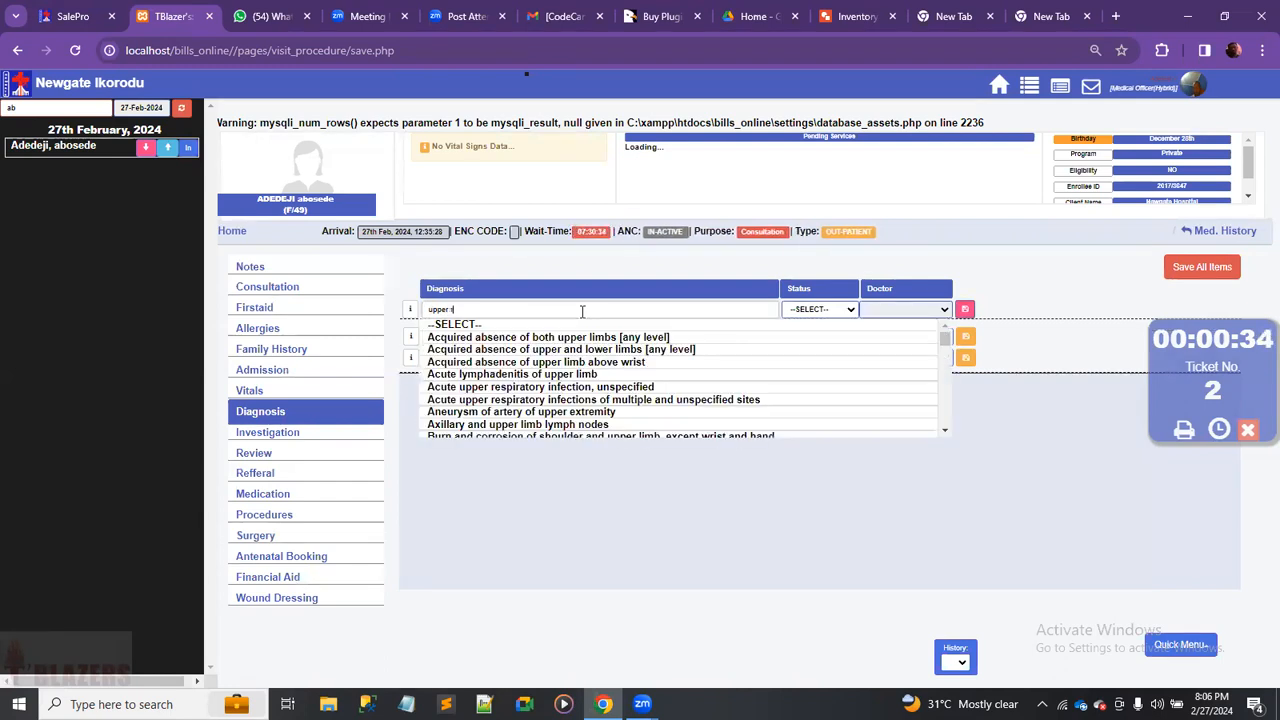
text(espirato)
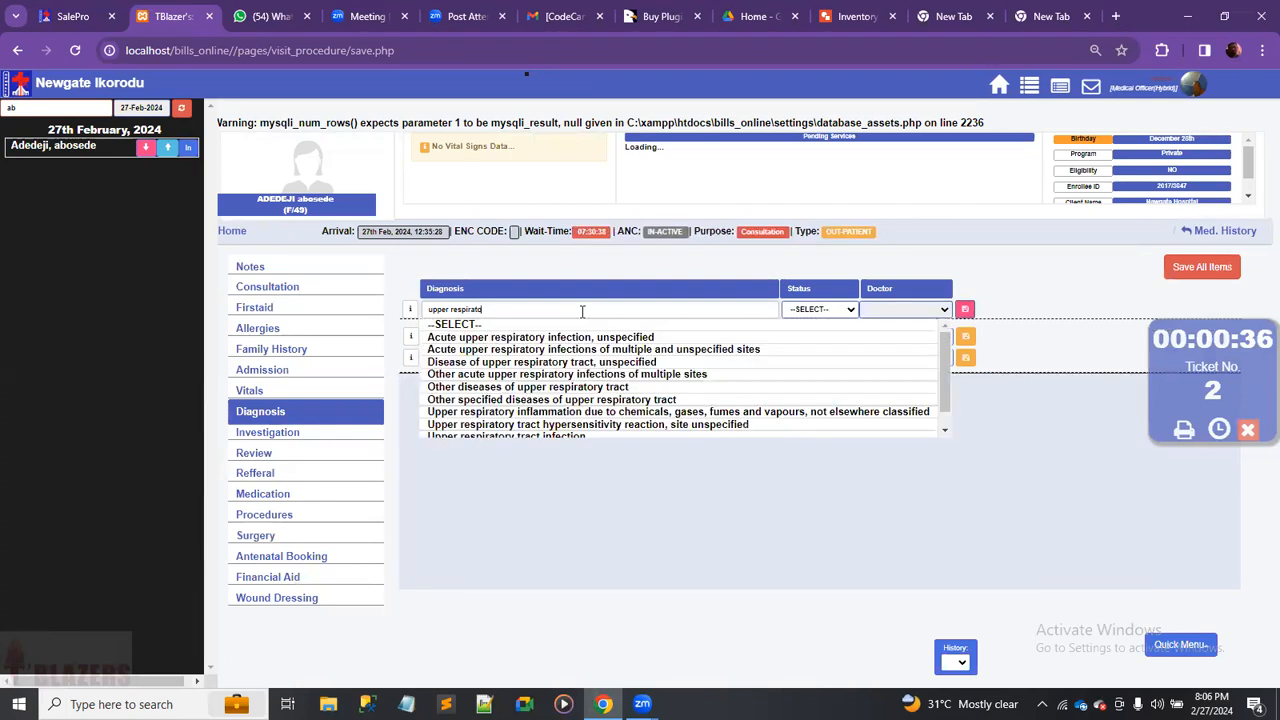
text(ry i)
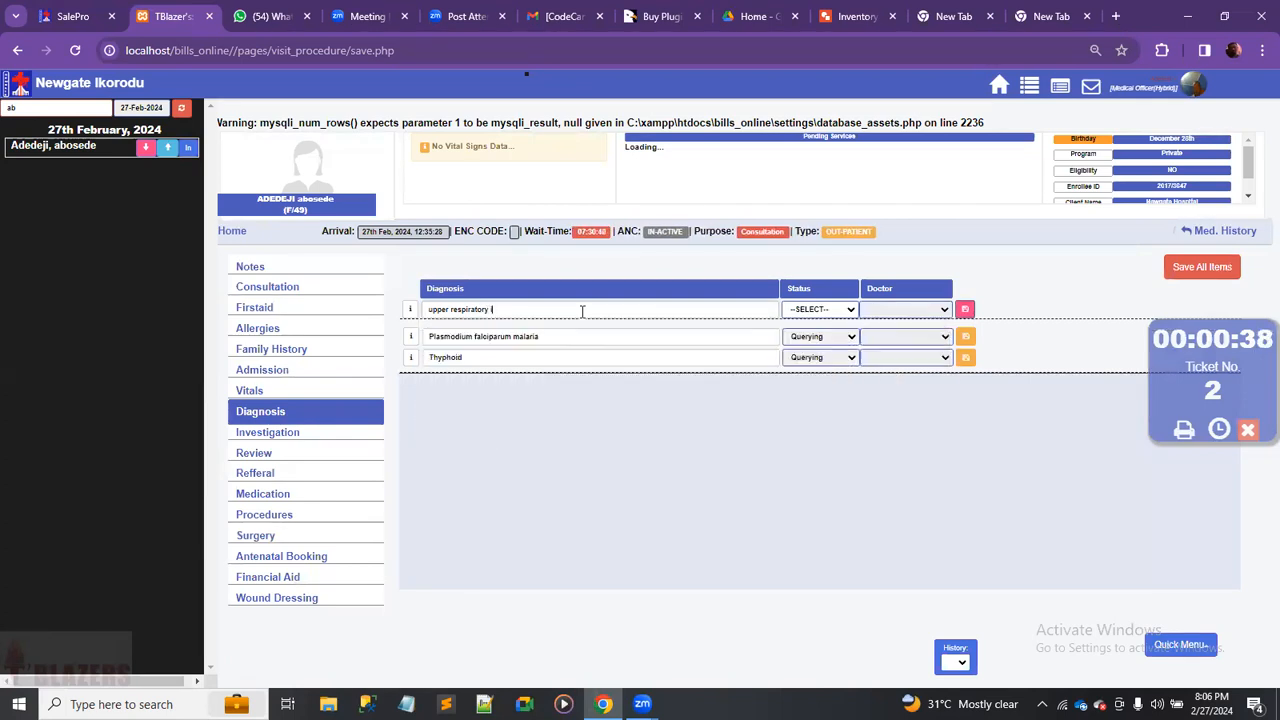
text(innf)
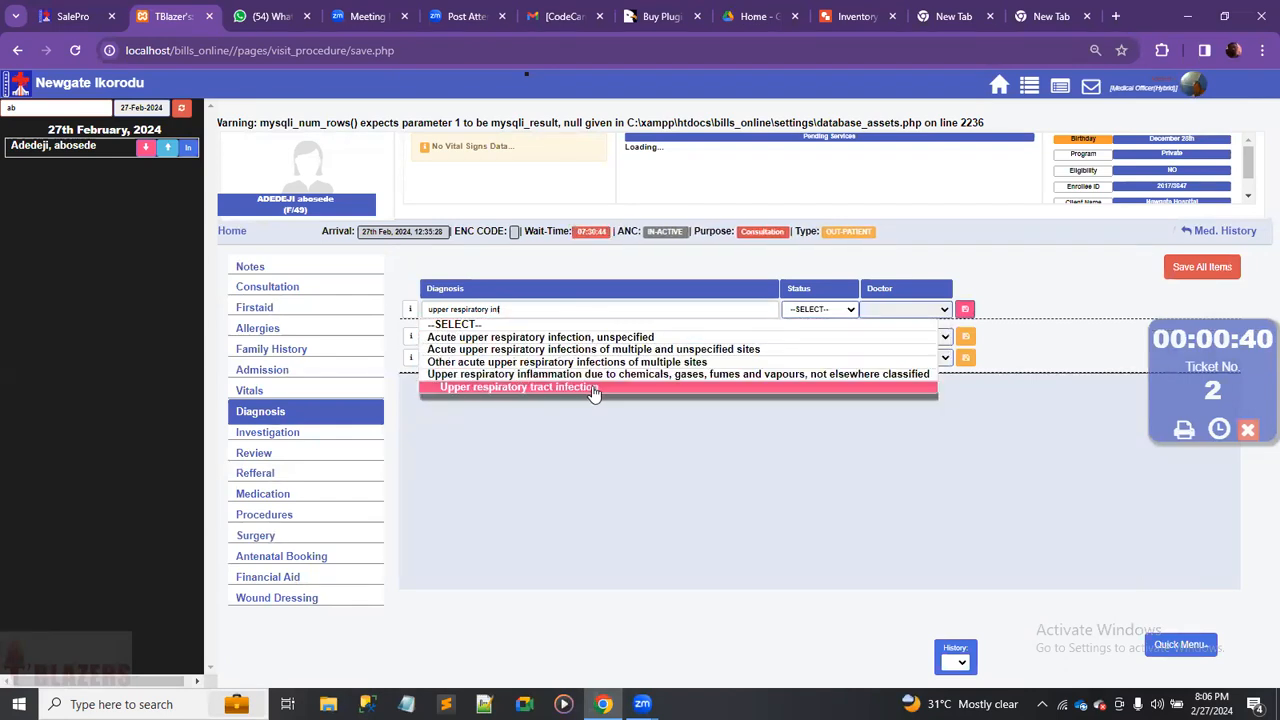
click(592, 386)
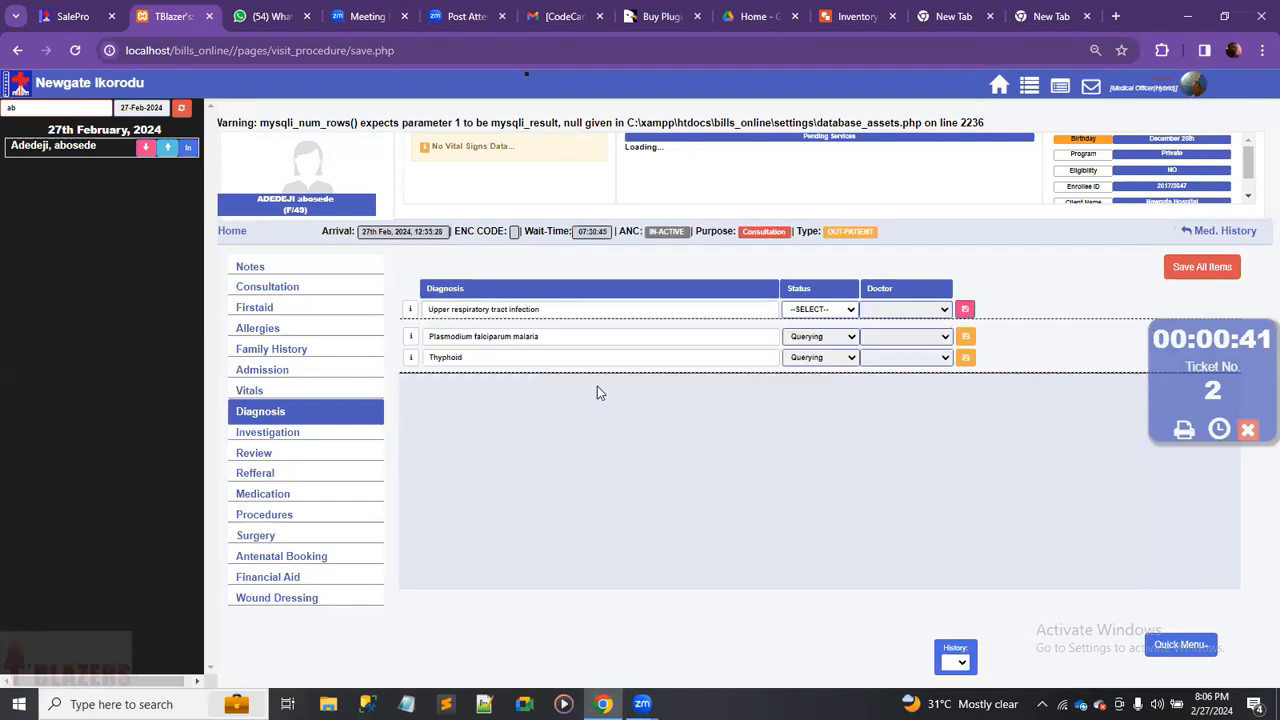
click(966, 310)
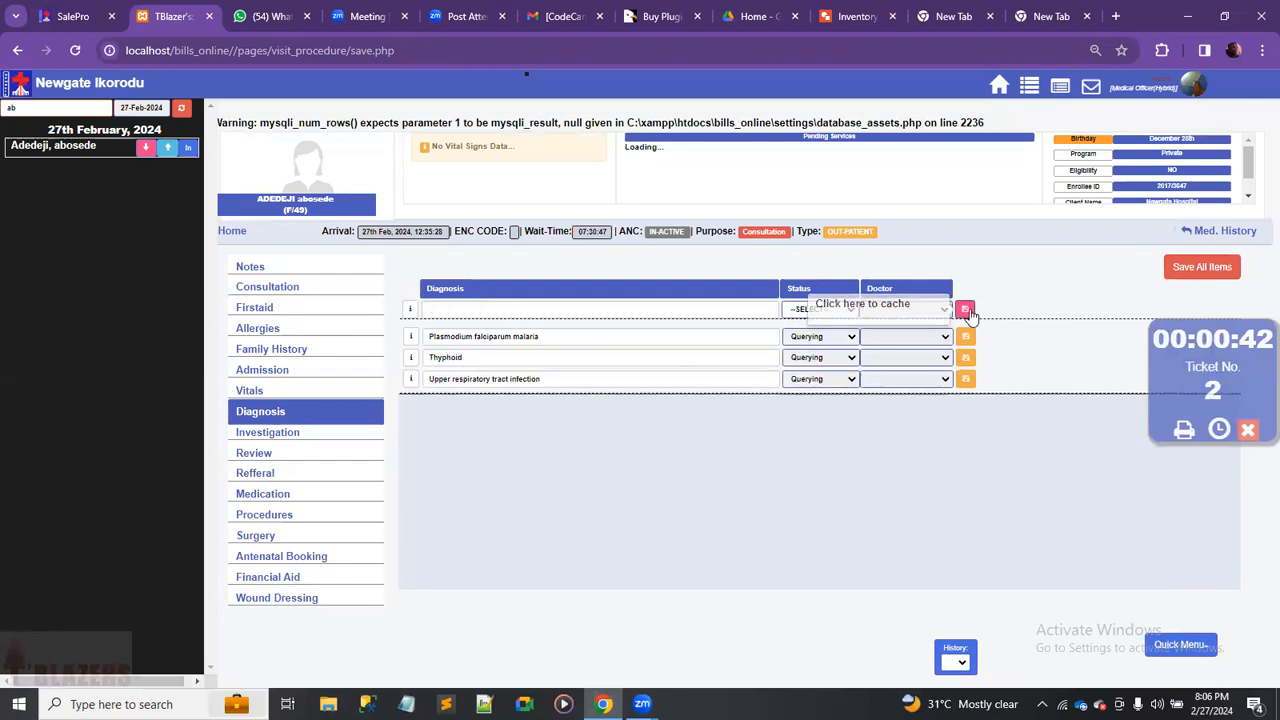
click(1207, 267)
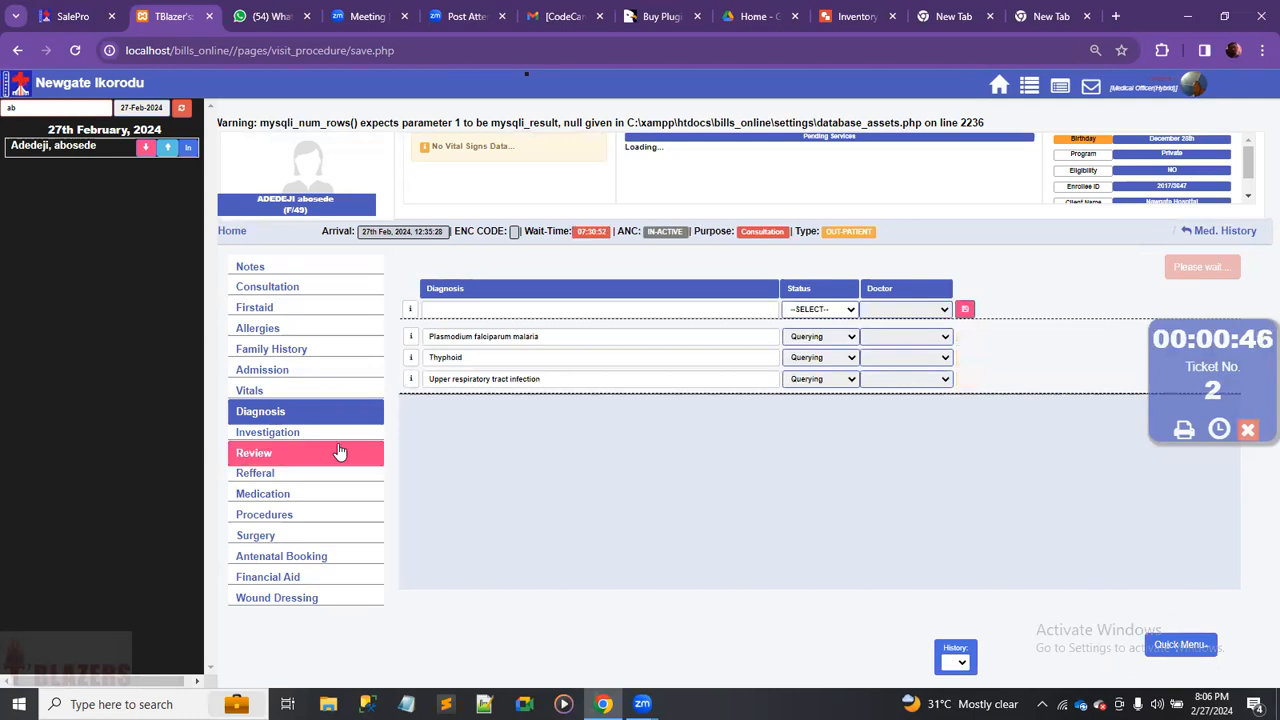
click(285, 413)
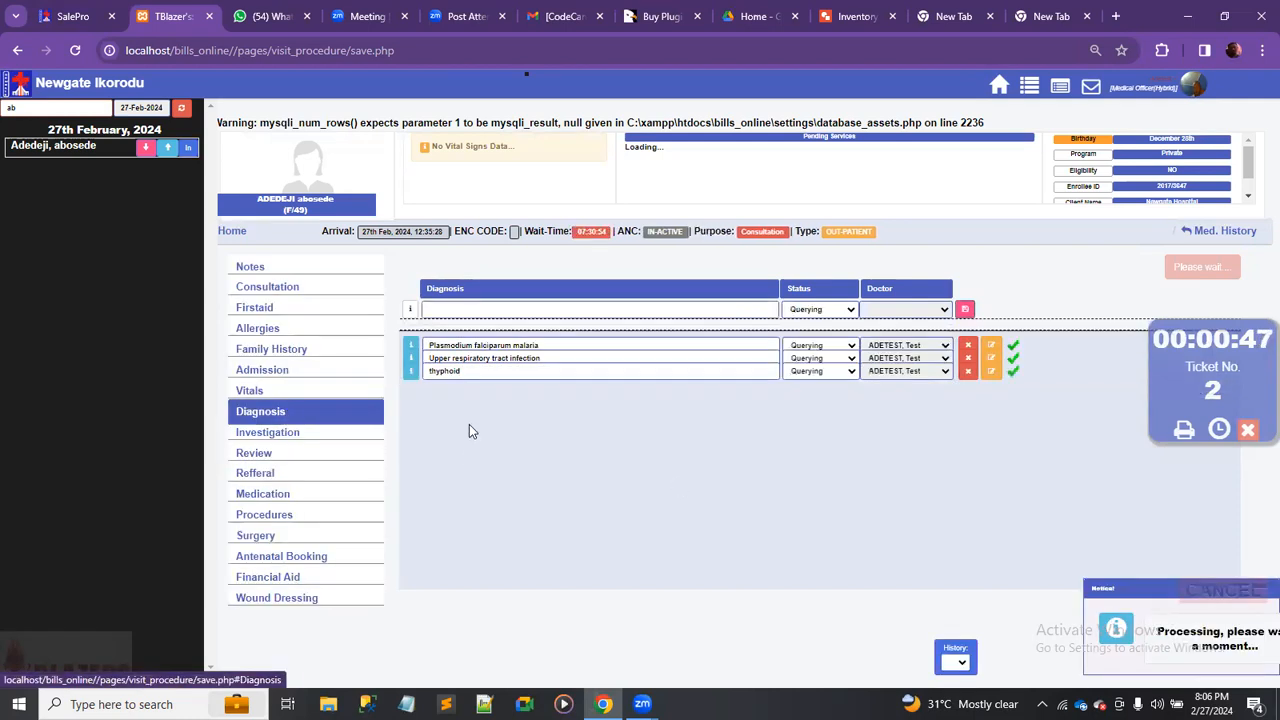
Prescribe SEPTRIN 480MG TABLET with a dose of 2 and add it to the patient's medication list.
click(327, 496)
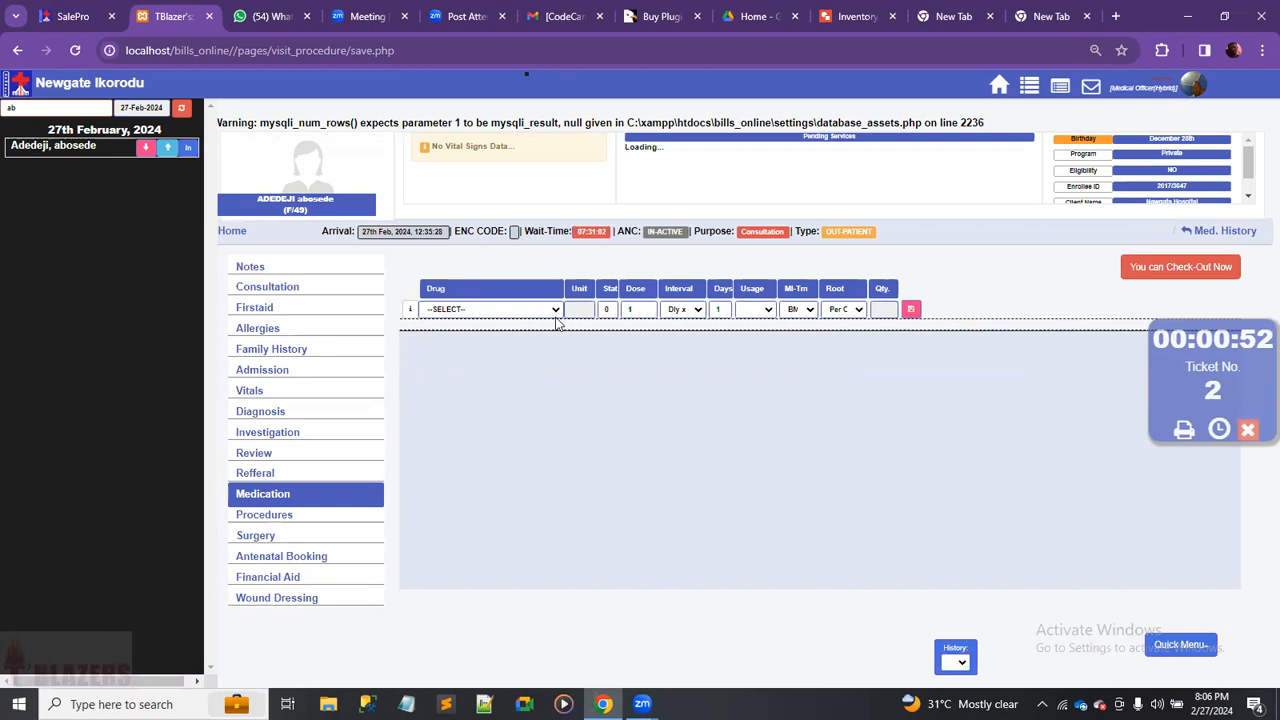
click(555, 310)
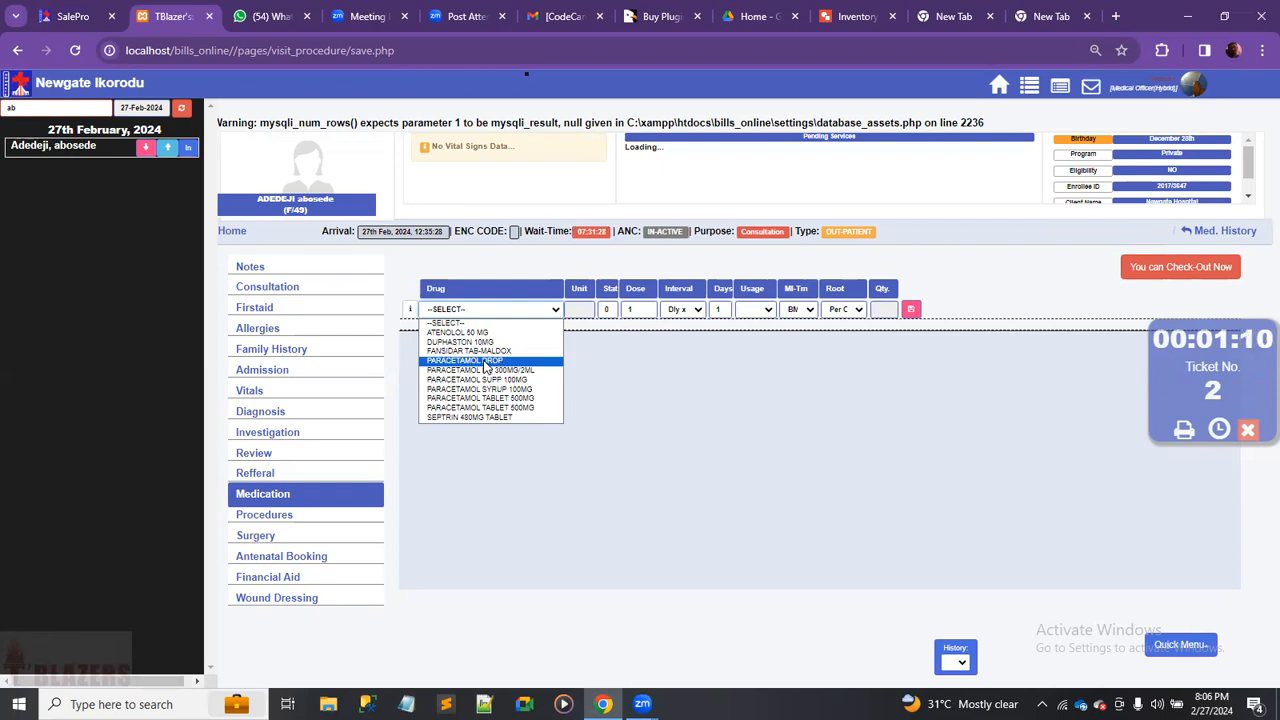
click(474, 418)
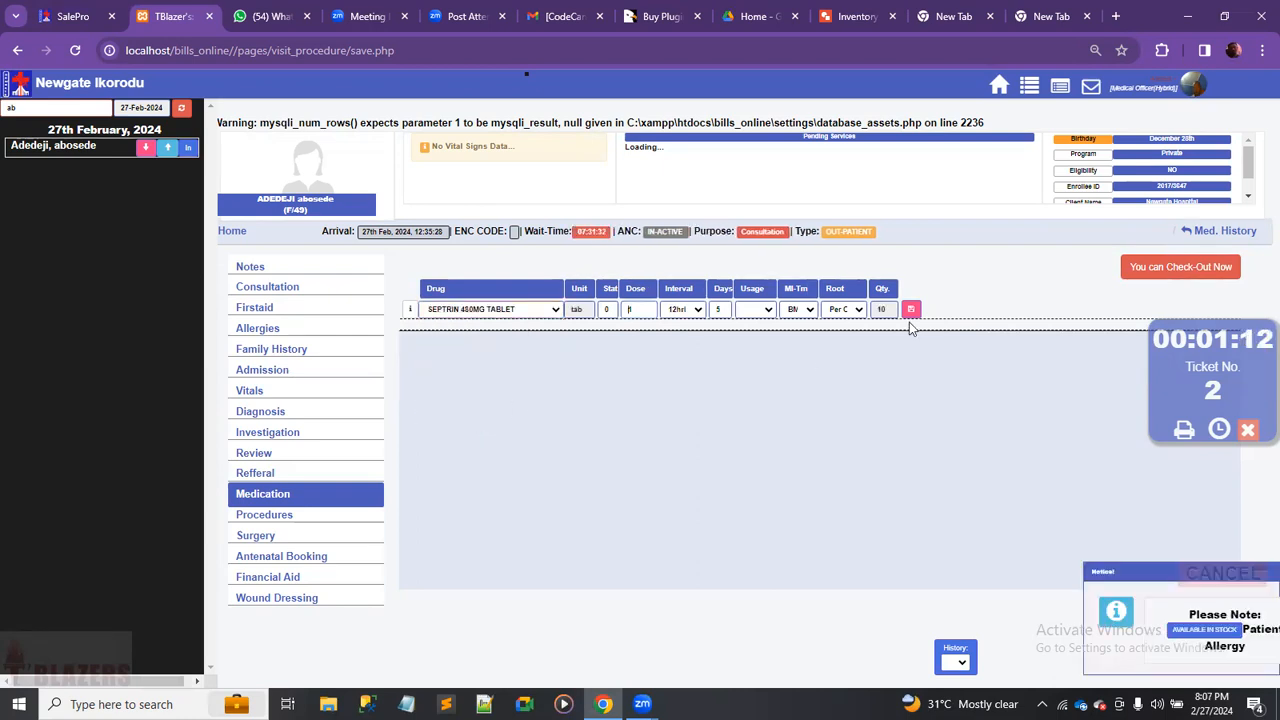
click(648, 311)
key(BackSpace)
text(2)
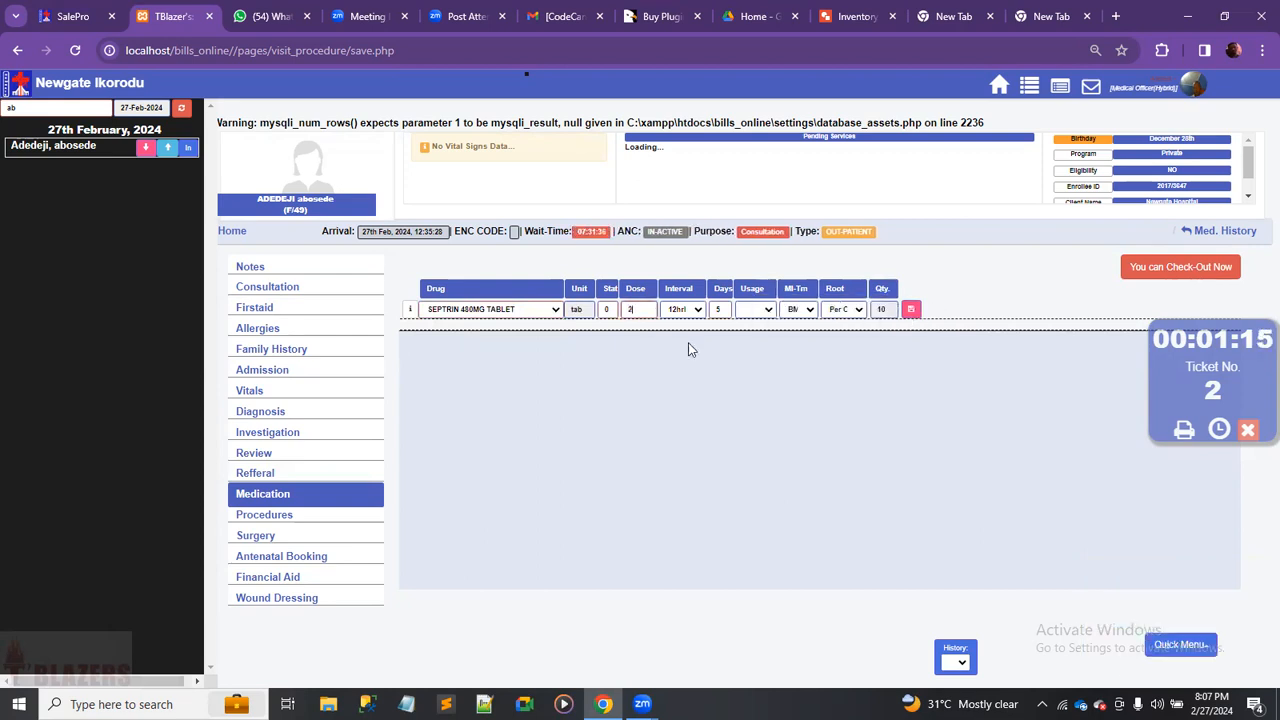
click(790, 383)
click(911, 311)
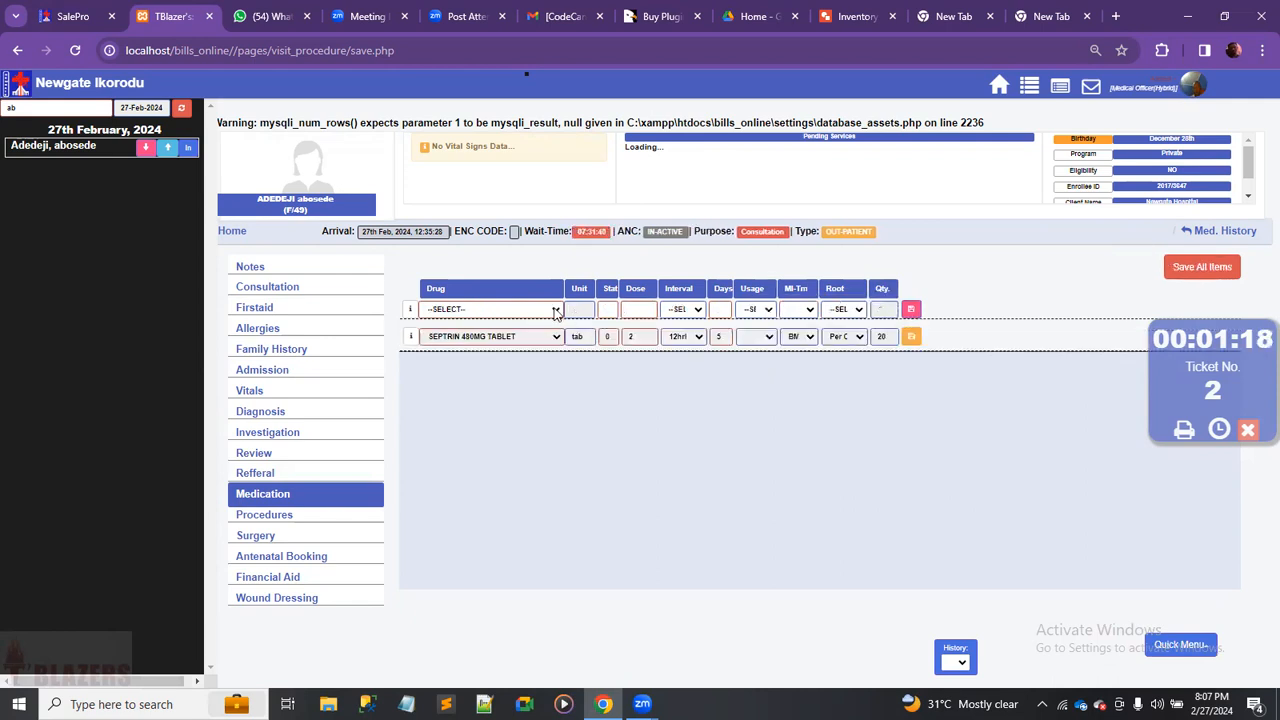
Add FANSIDAR TAB-MALDOX to the medication list with its preset dosage.
click(556, 310)
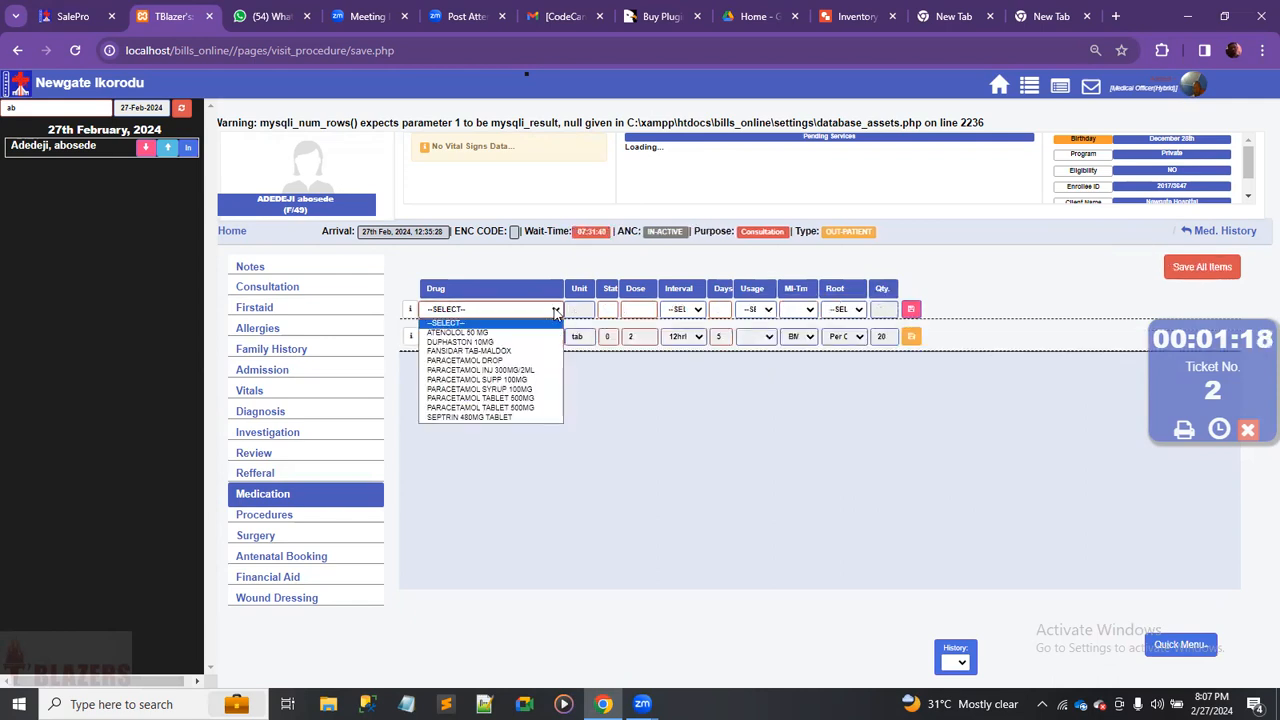
click(507, 352)
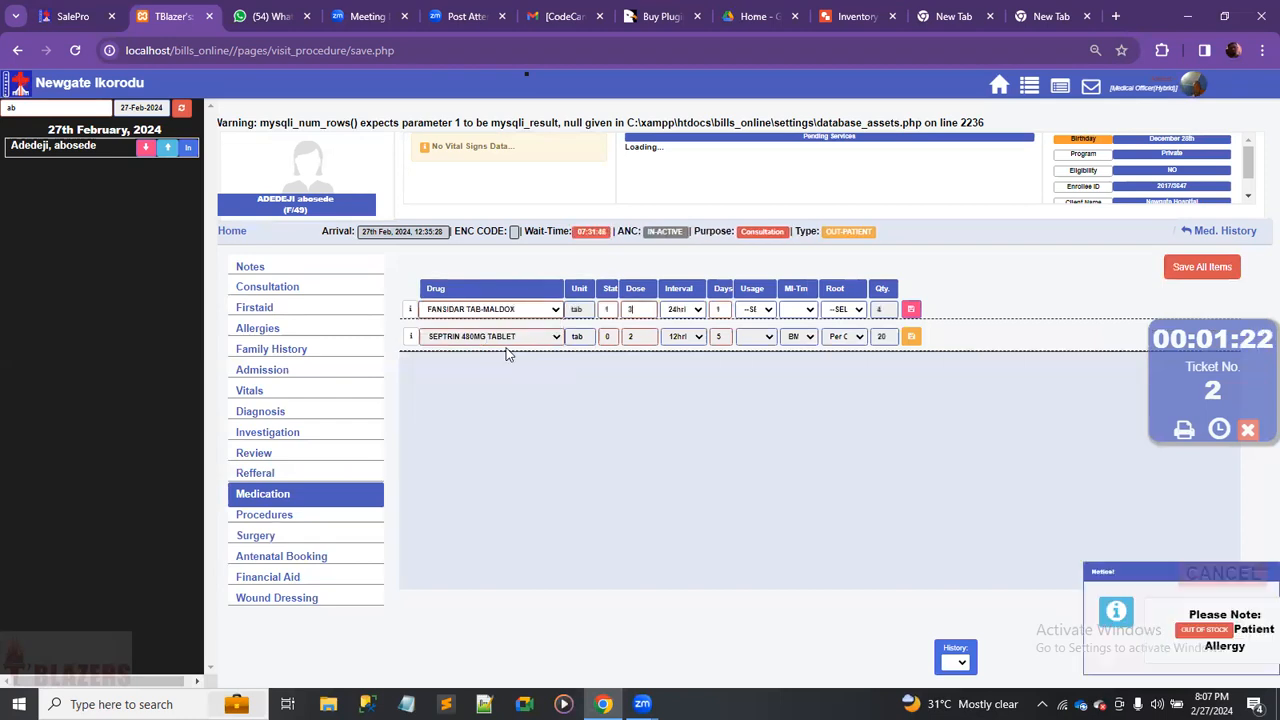
click(911, 311)
Try to prescribe DUPHASTON 10MG and ATENOLOL 50 MG, dismissing the alert raised for each drug.
click(557, 310)
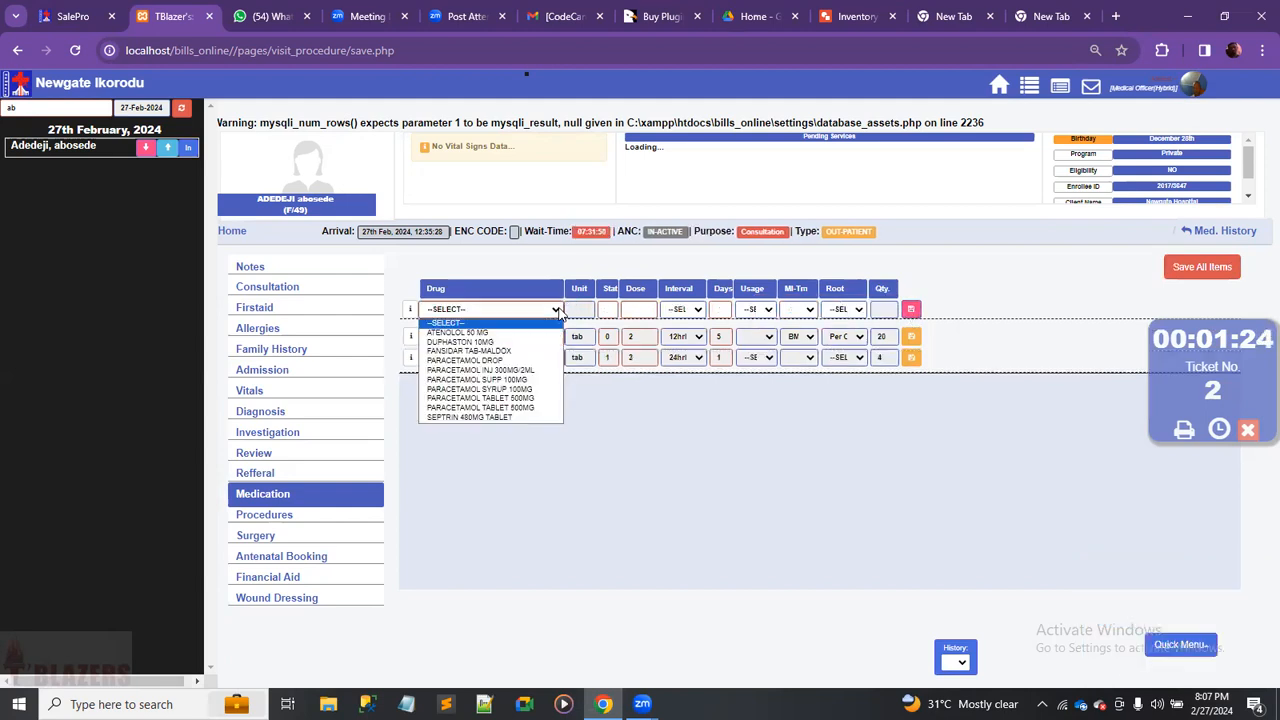
click(511, 348)
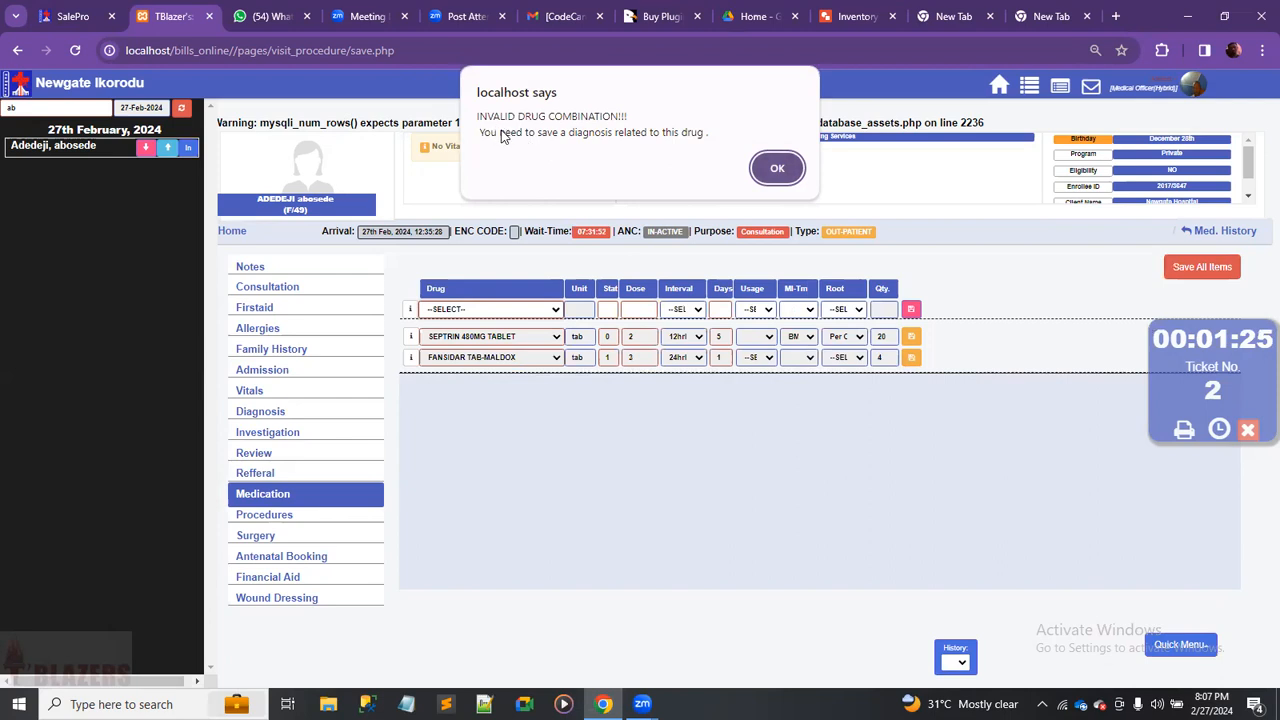
click(777, 170)
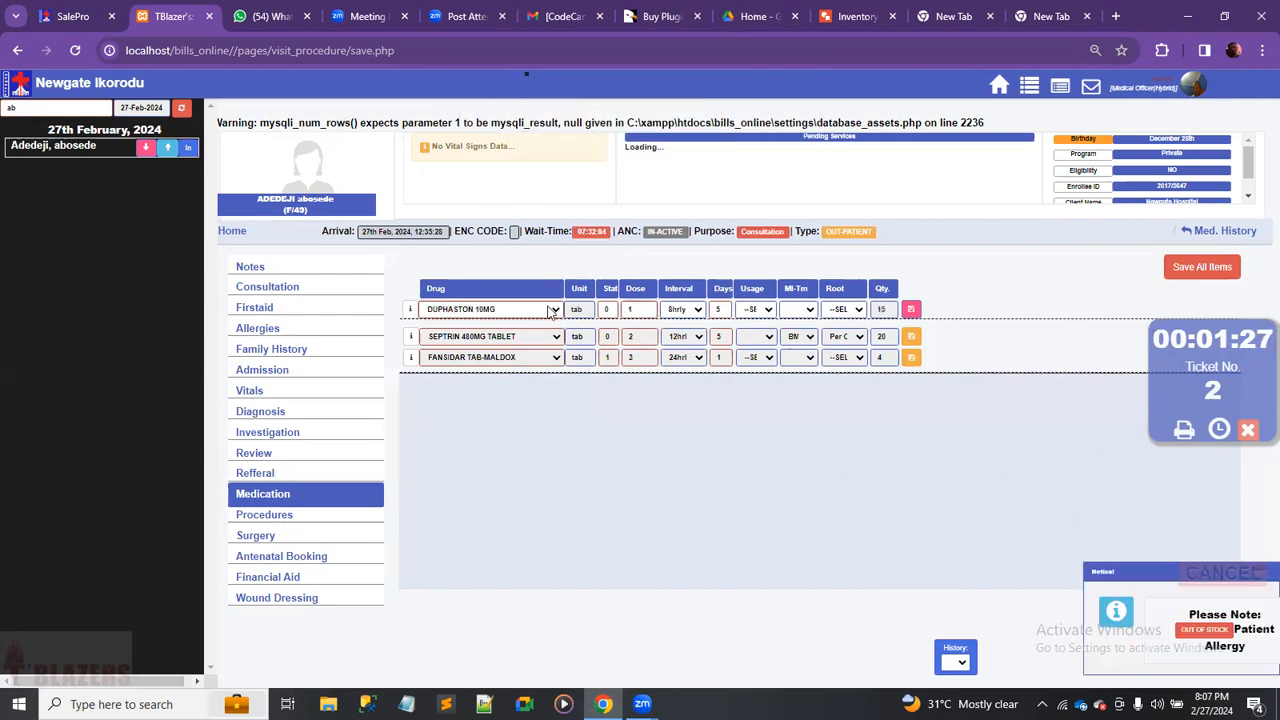
click(551, 310)
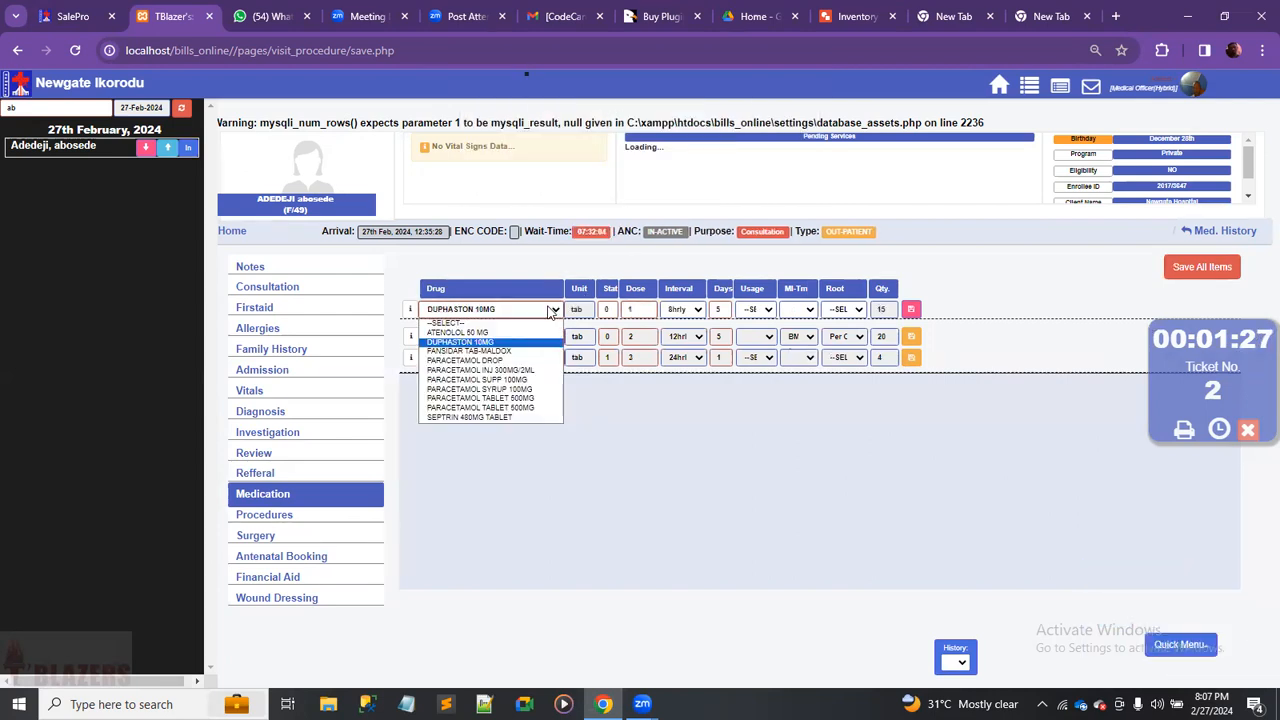
click(493, 341)
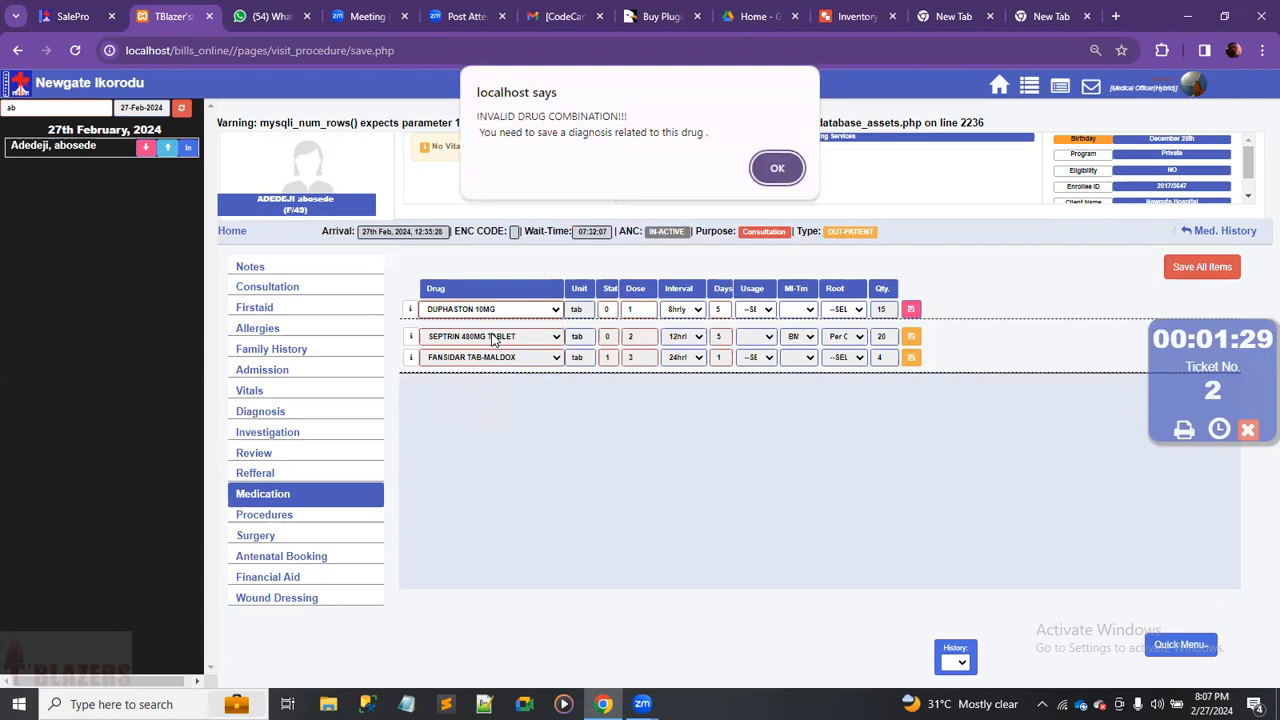
click(784, 169)
Add PARACETAMOL SYRUP 100MG to the patient's medication list with its preset dosage.
click(521, 310)
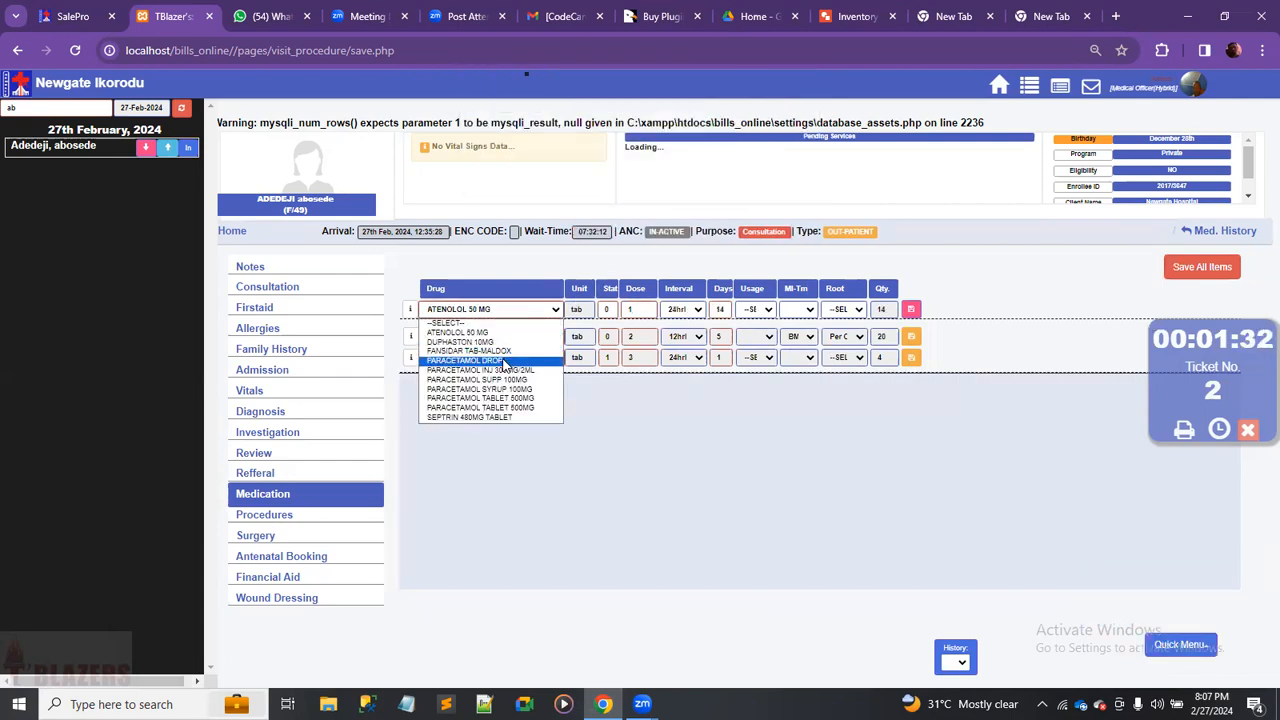
click(520, 388)
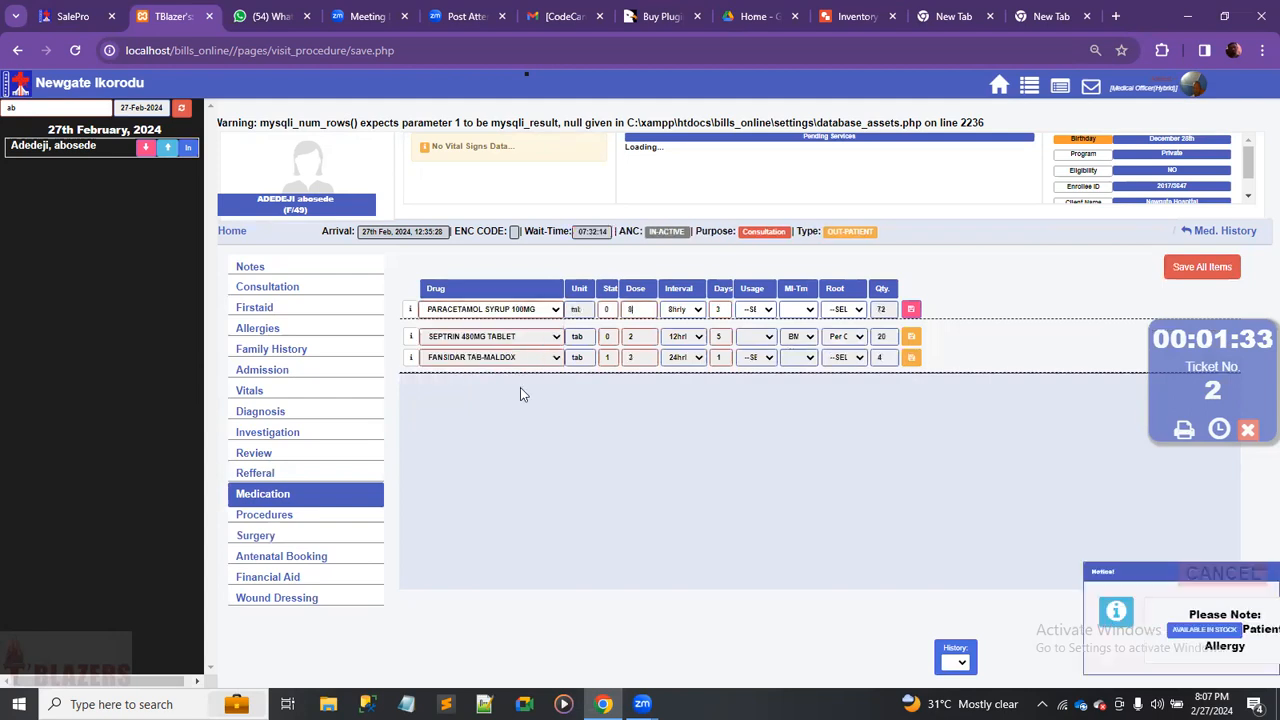
click(910, 309)
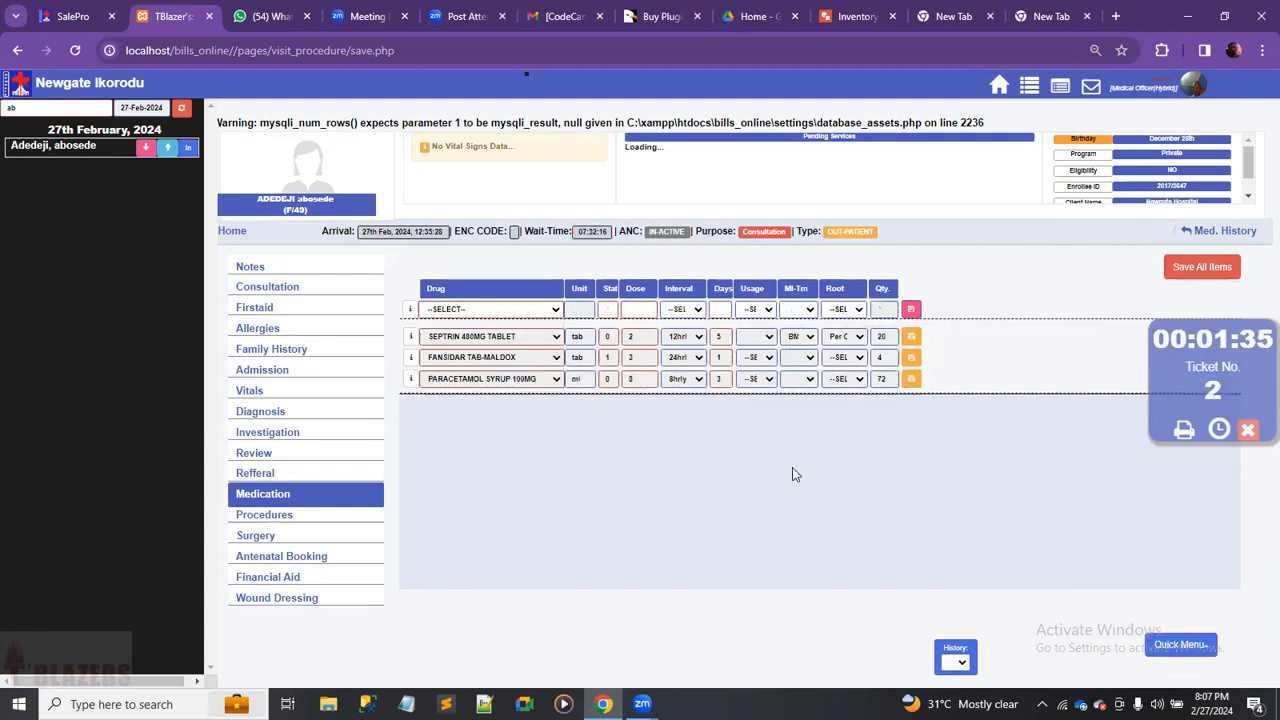
Save all listed medication items and check the patient out of the consultation.
click(1200, 268)
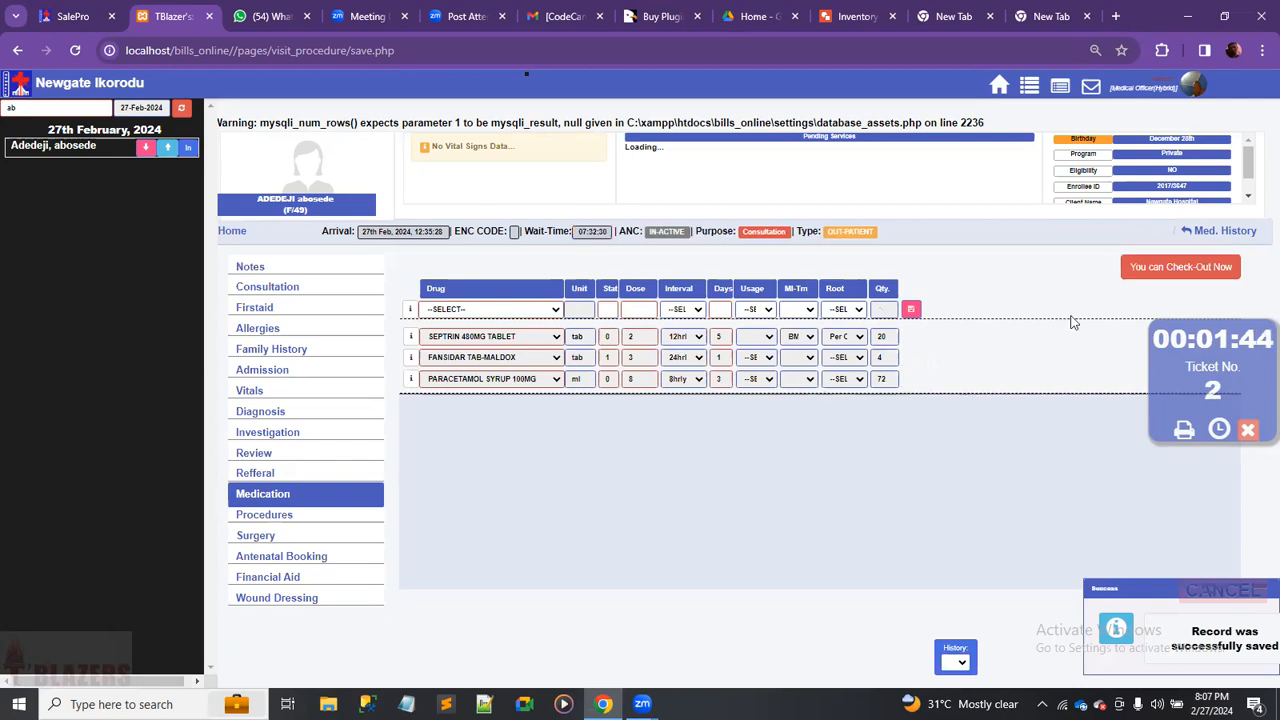
click(1181, 268)
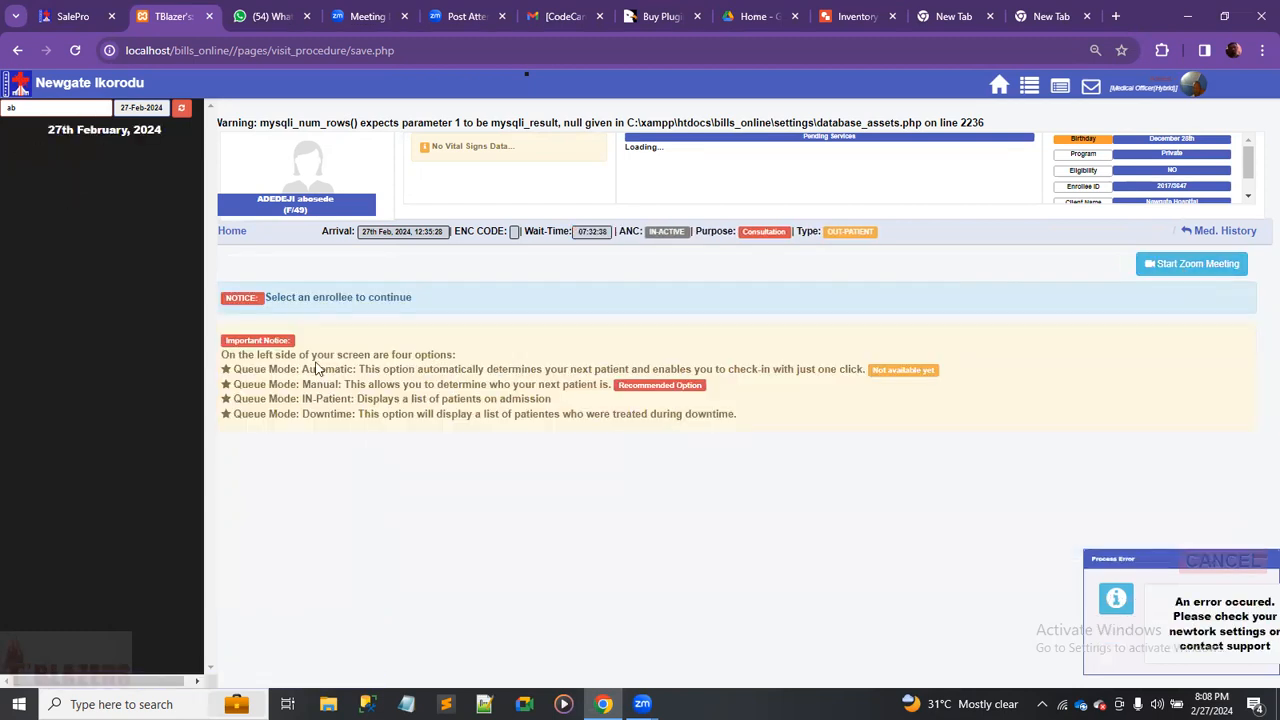
Search the patient queue for "or" and check in the matching patient for consultation.
click(63, 108)
key(BackSpace)
key(BackSpace)
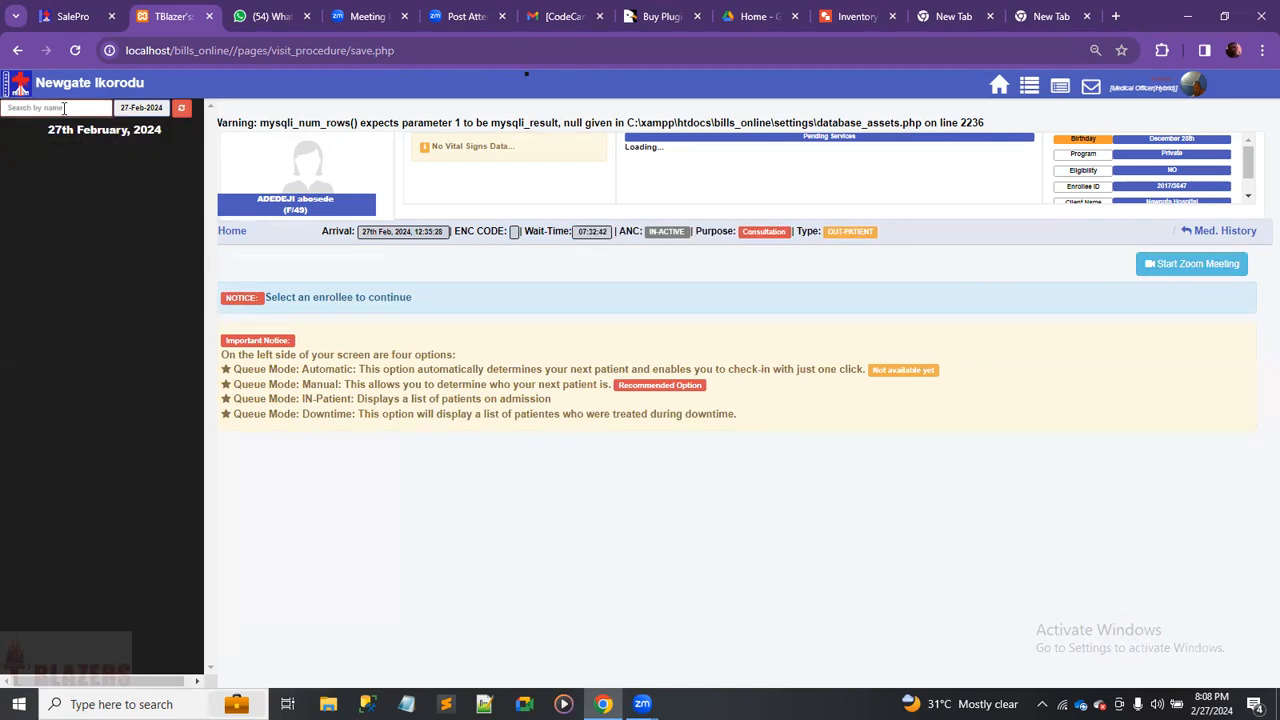
click(64, 108)
text(or)
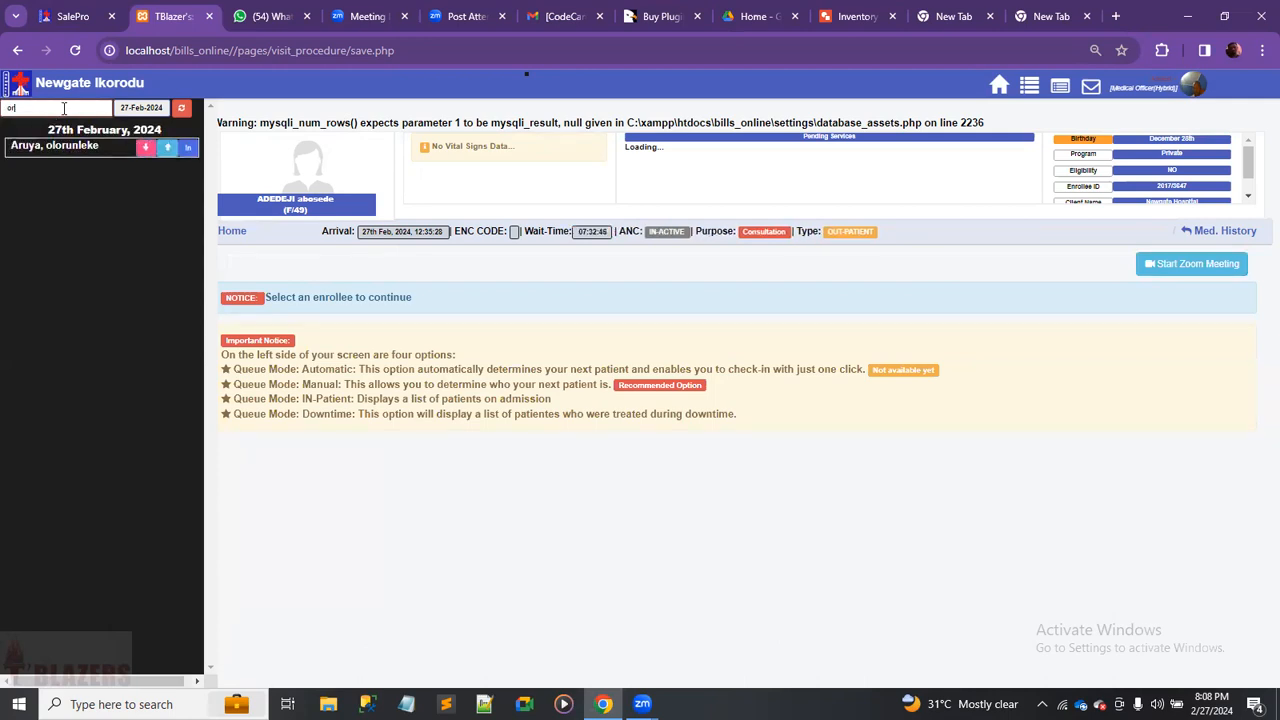
click(186, 149)
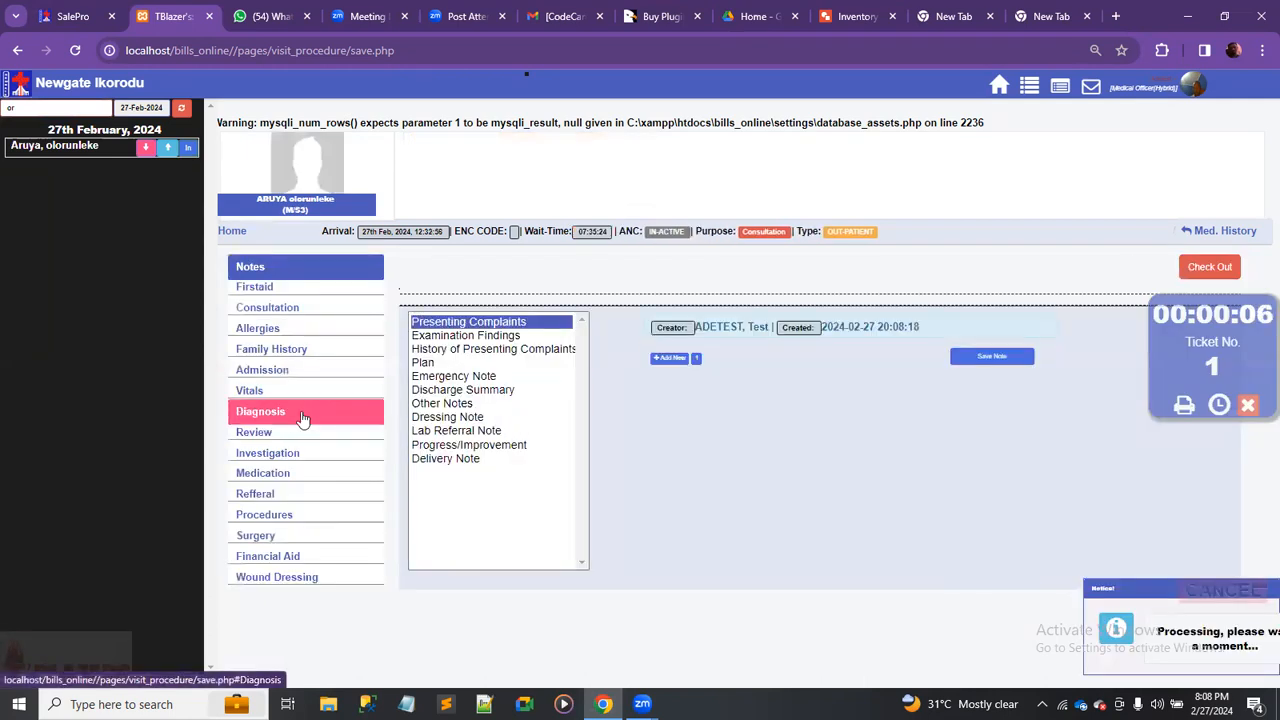
Add Plasmodium falciparum malaria to the new patient's diagnosis list with the status Querying.
click(292, 418)
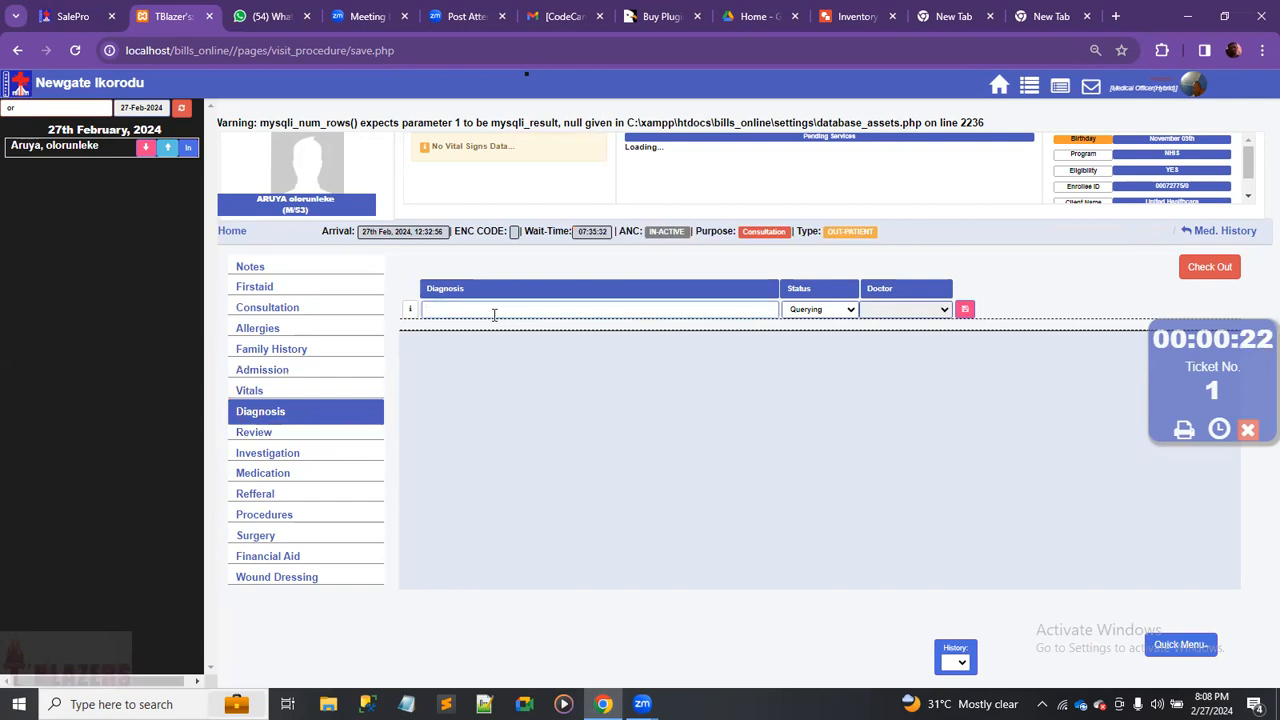
text(malar)
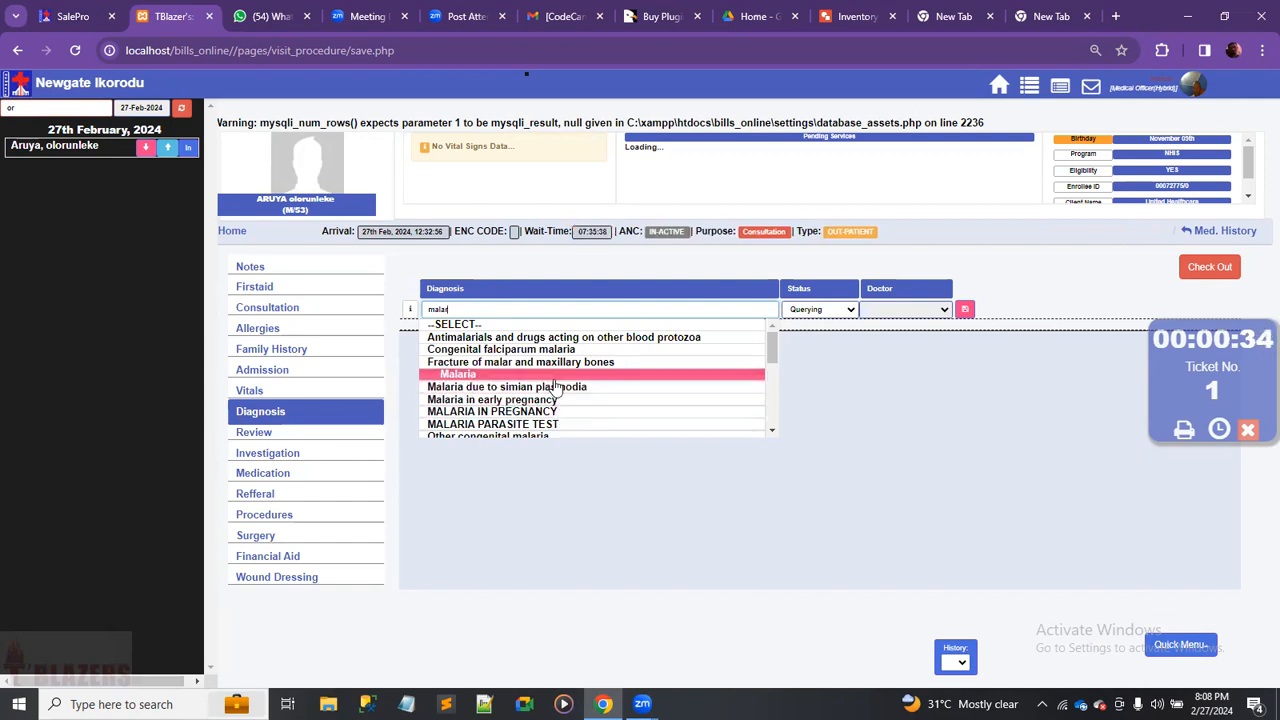
scroll(567, 398, down, 5)
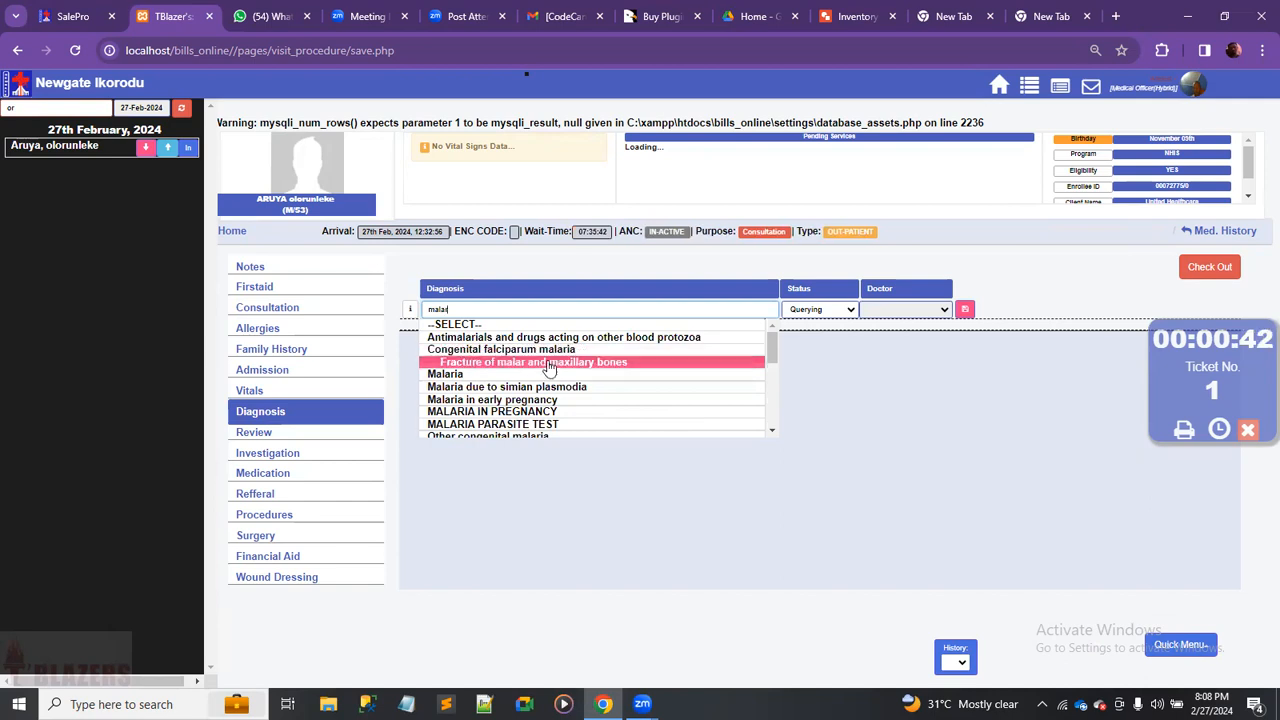
text(ia)
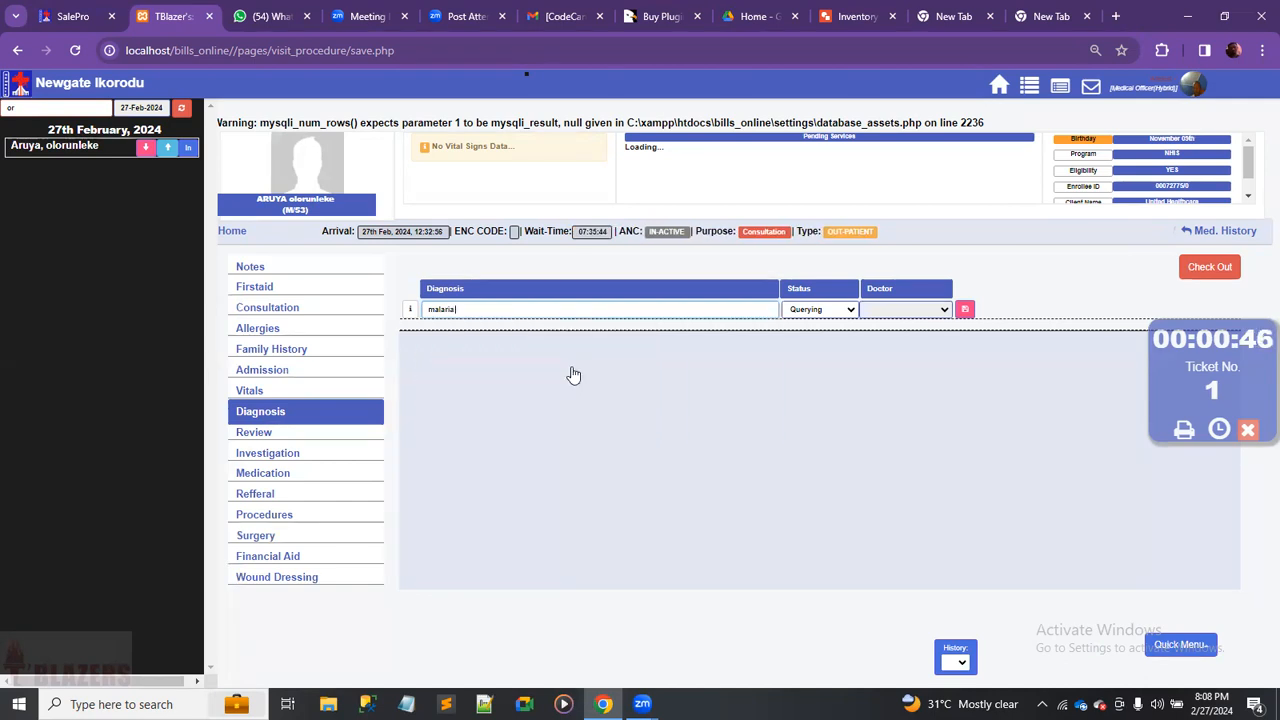
text( fal)
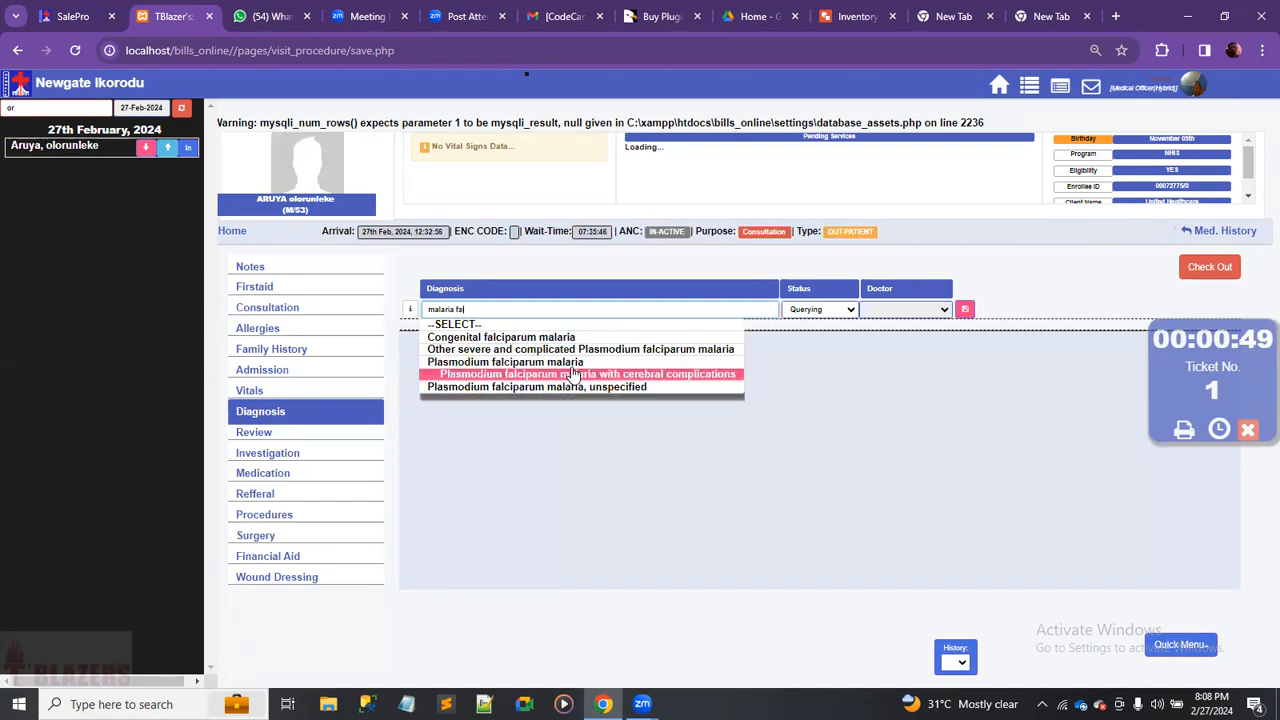
click(566, 362)
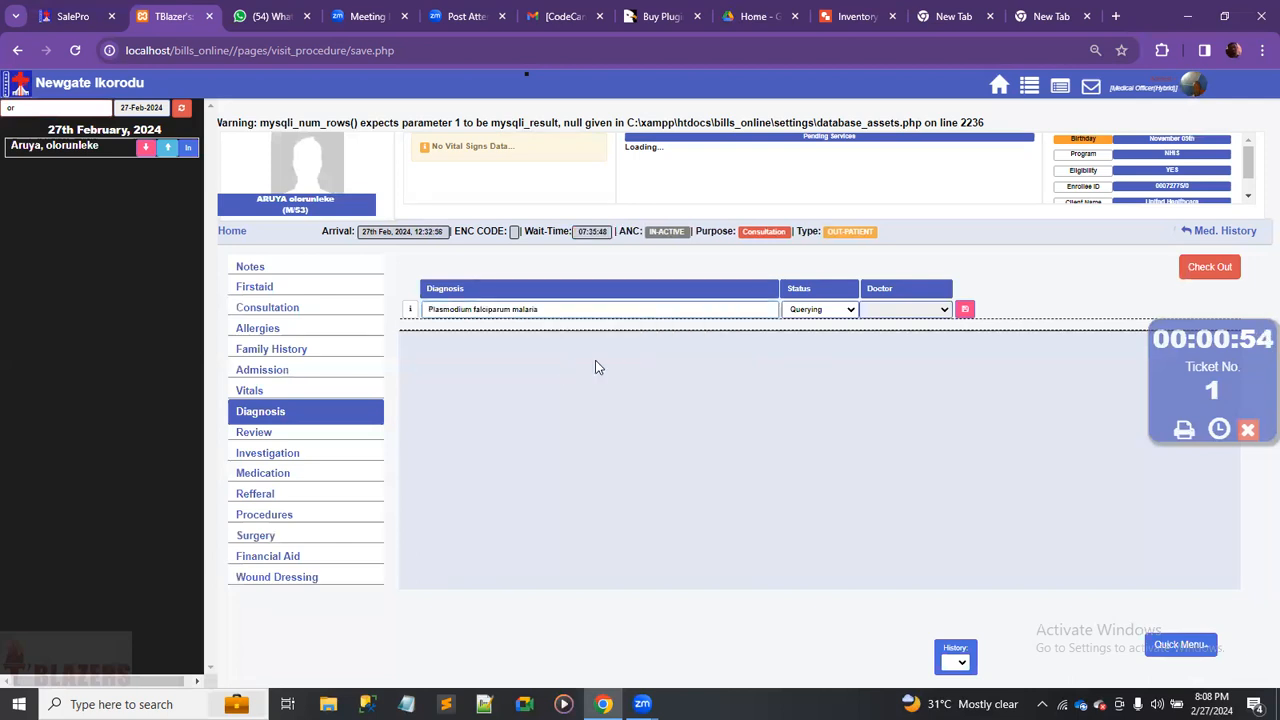
click(965, 309)
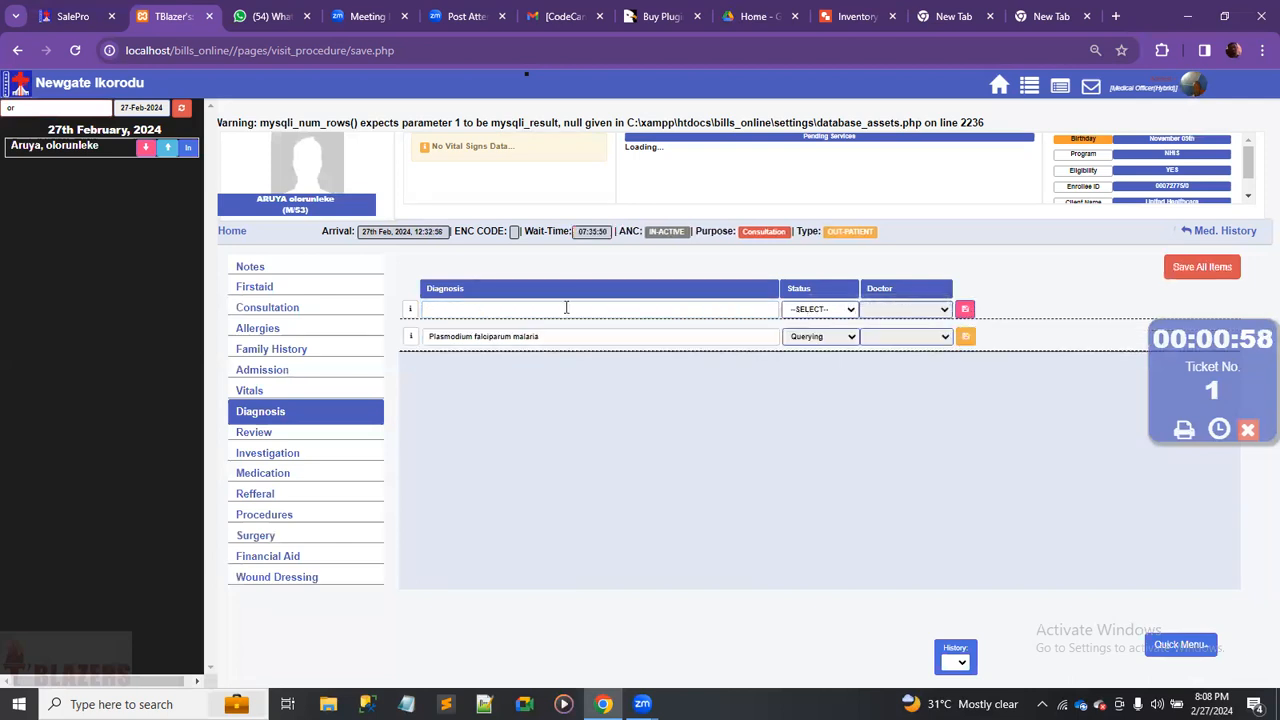
Add Upper respiratory tract infection to the new patient's diagnosis list.
text(upper)
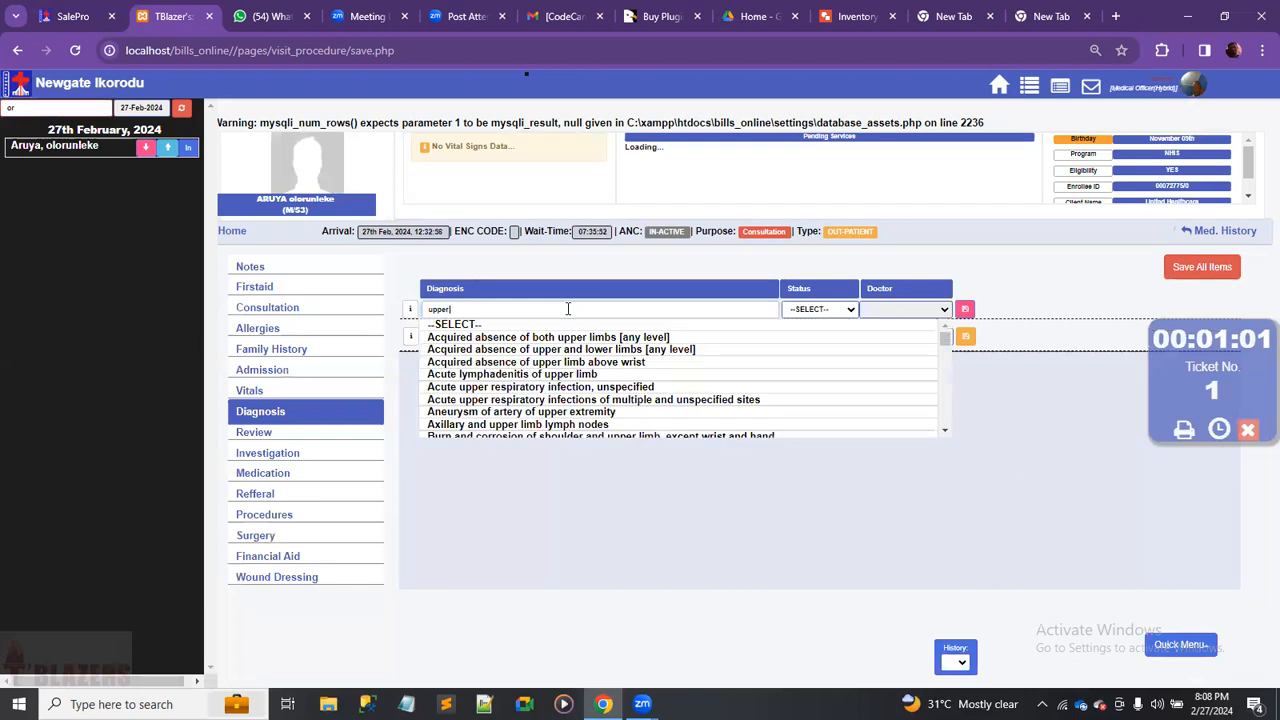
text( respira)
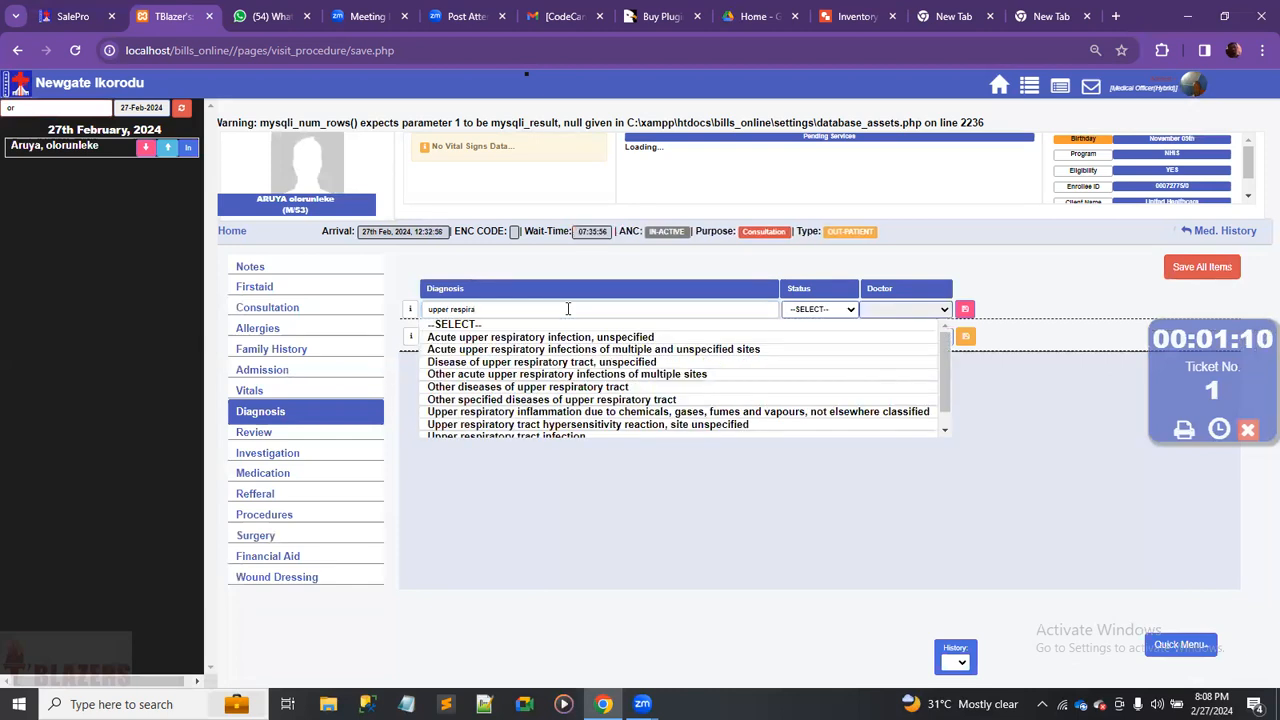
text(tory tract)
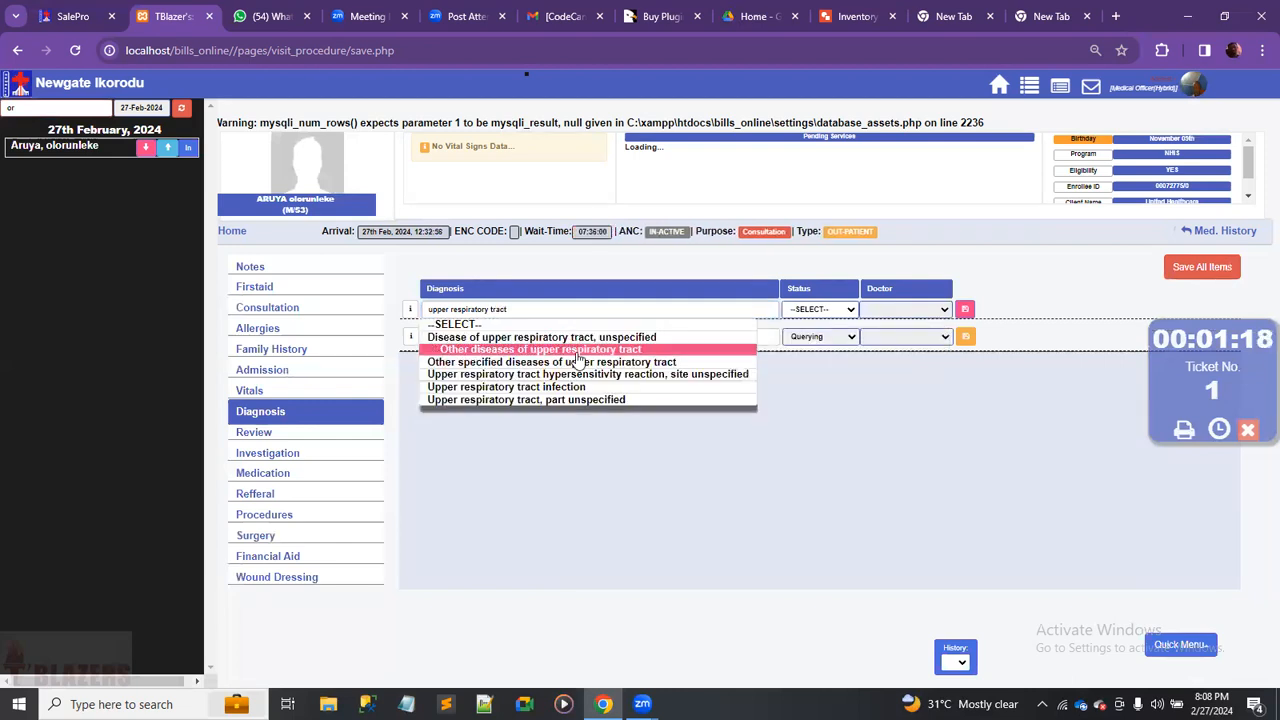
click(590, 387)
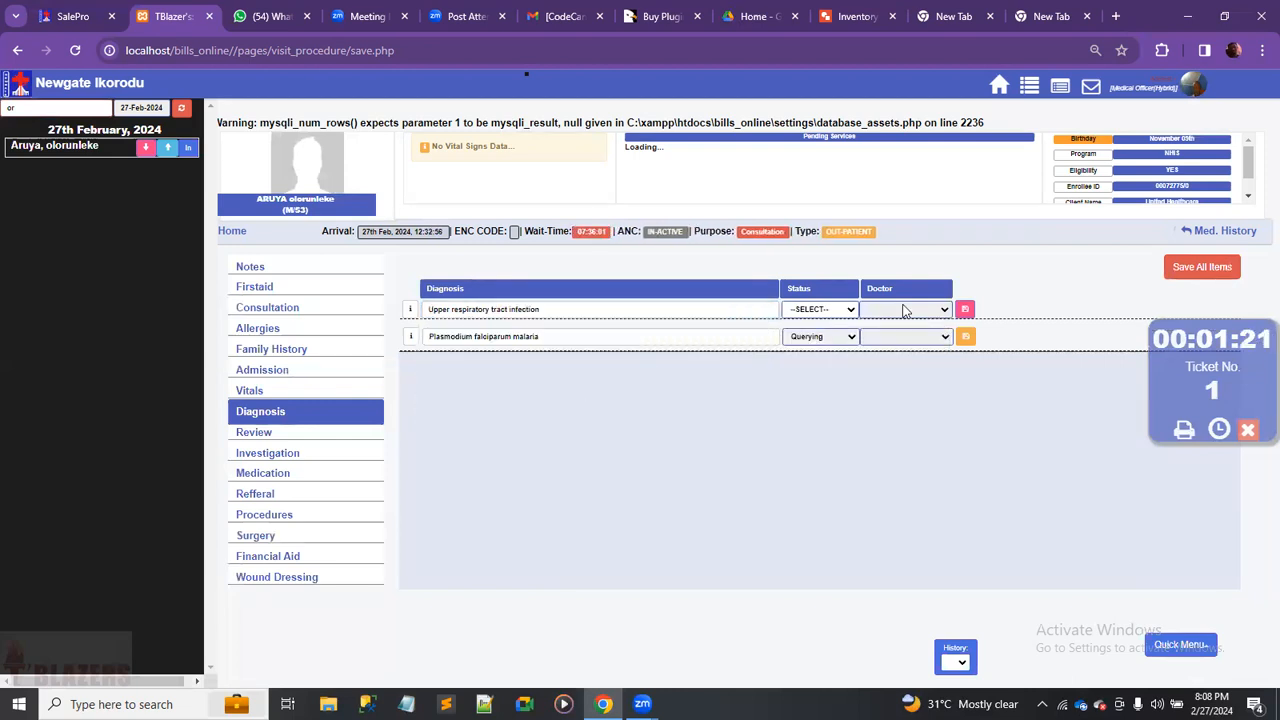
click(965, 309)
Add the diagnosis "Urinary tract infection, site not specified" to the patient's list.
click(598, 308)
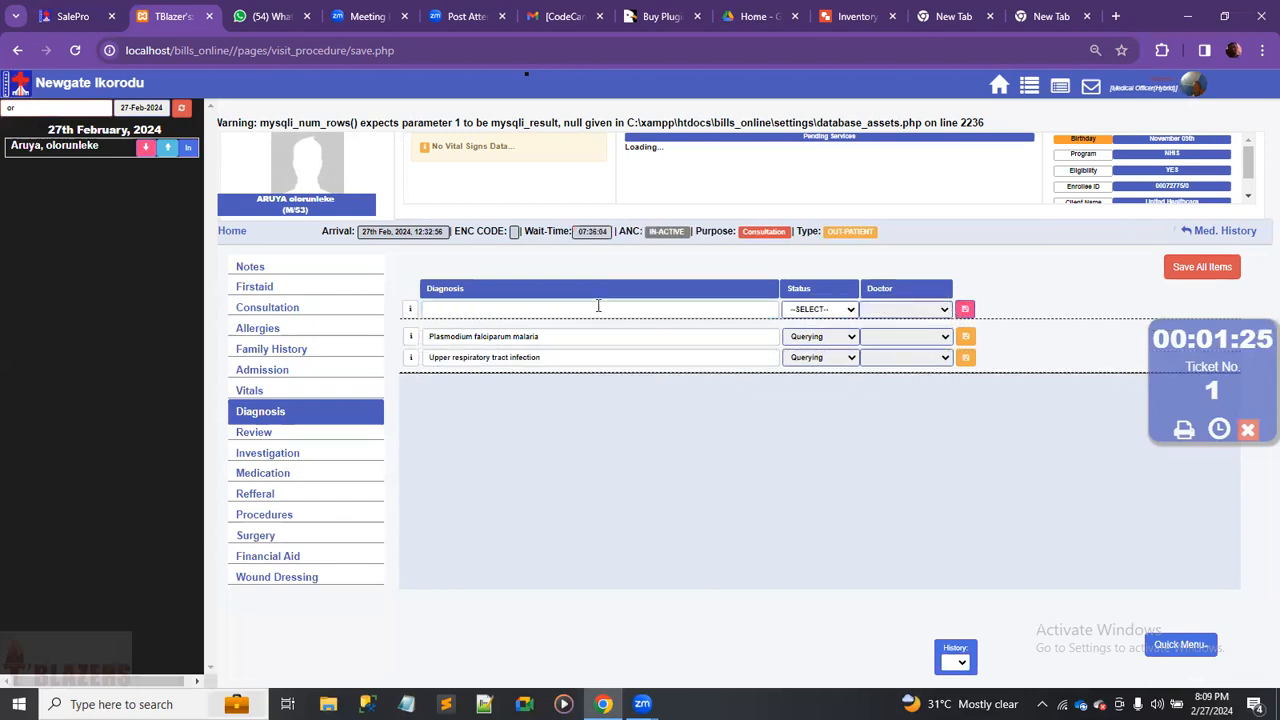
text(urinary tract)
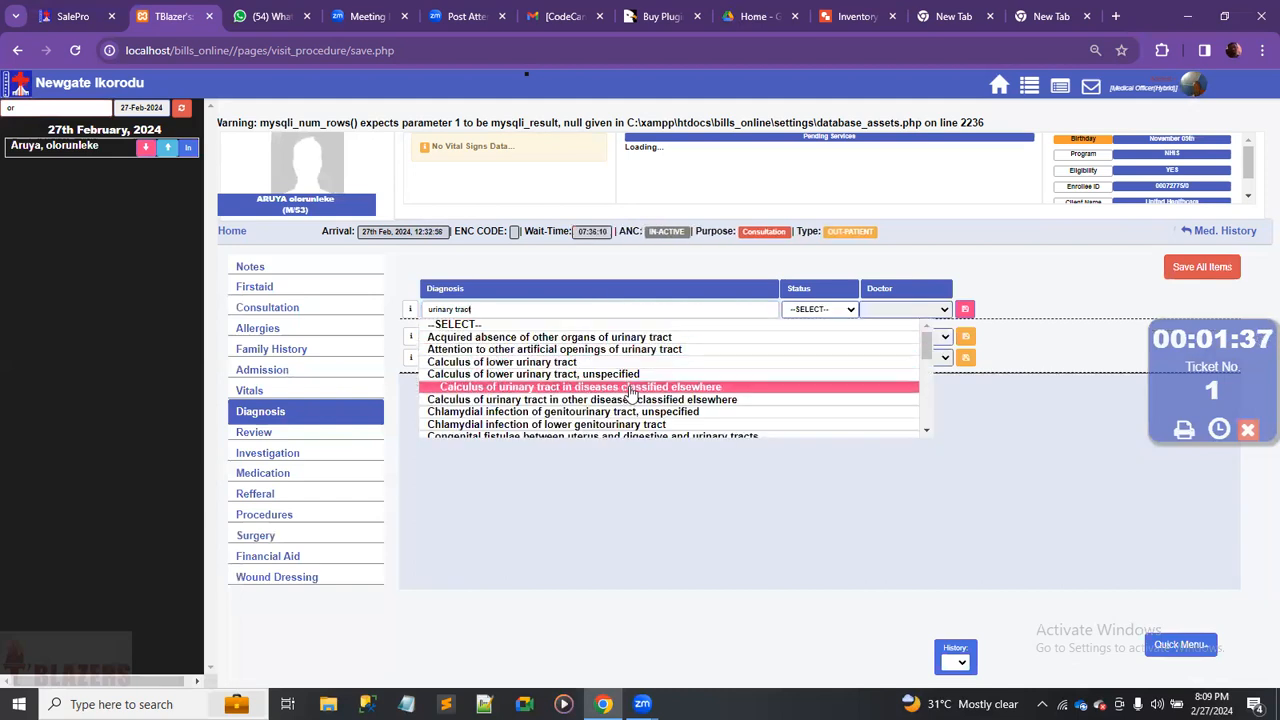
text( infe)
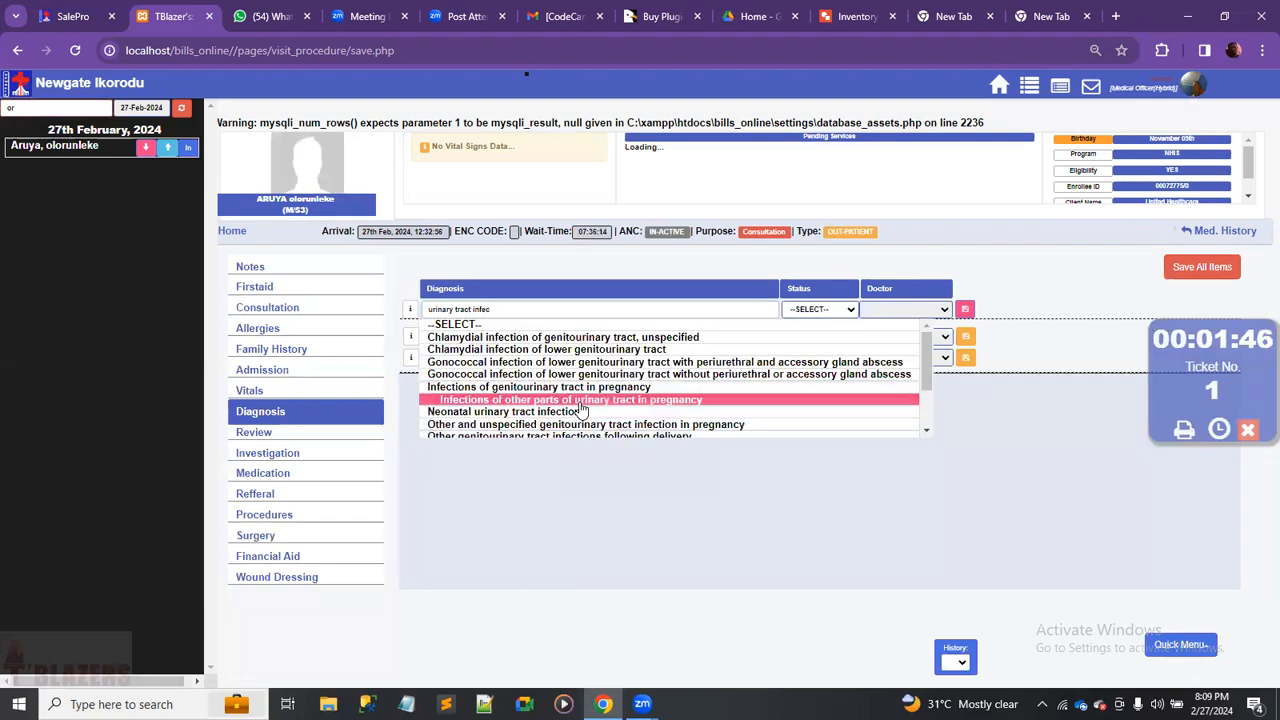
text(c)
scroll(570, 415, down, 3)
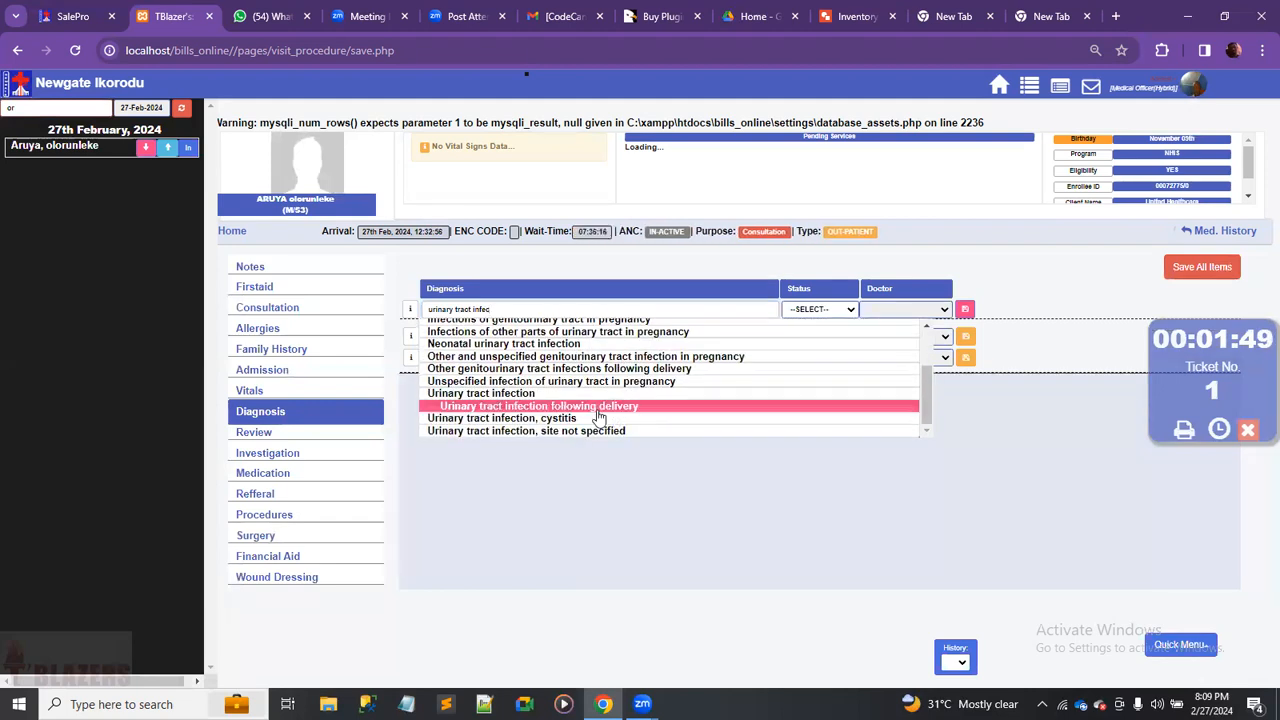
click(537, 432)
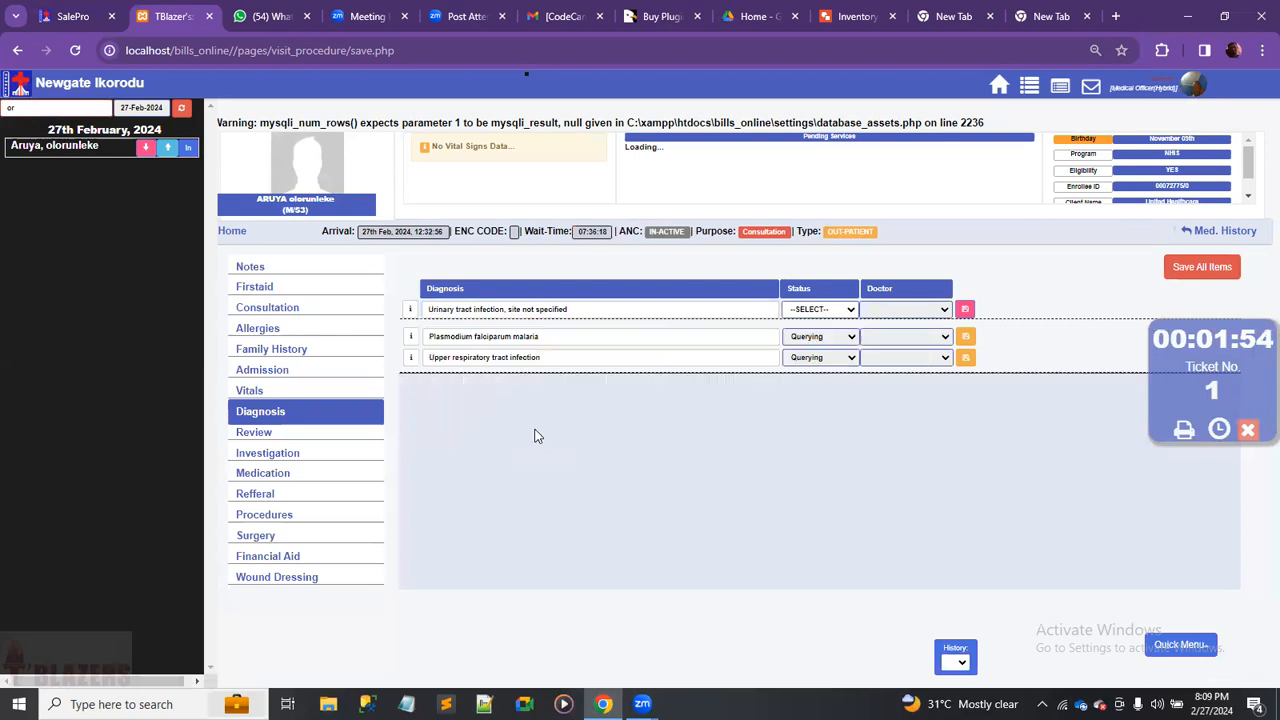
click(965, 309)
Add Thyphoid to the diagnosis list and save all listed diagnoses.
click(604, 305)
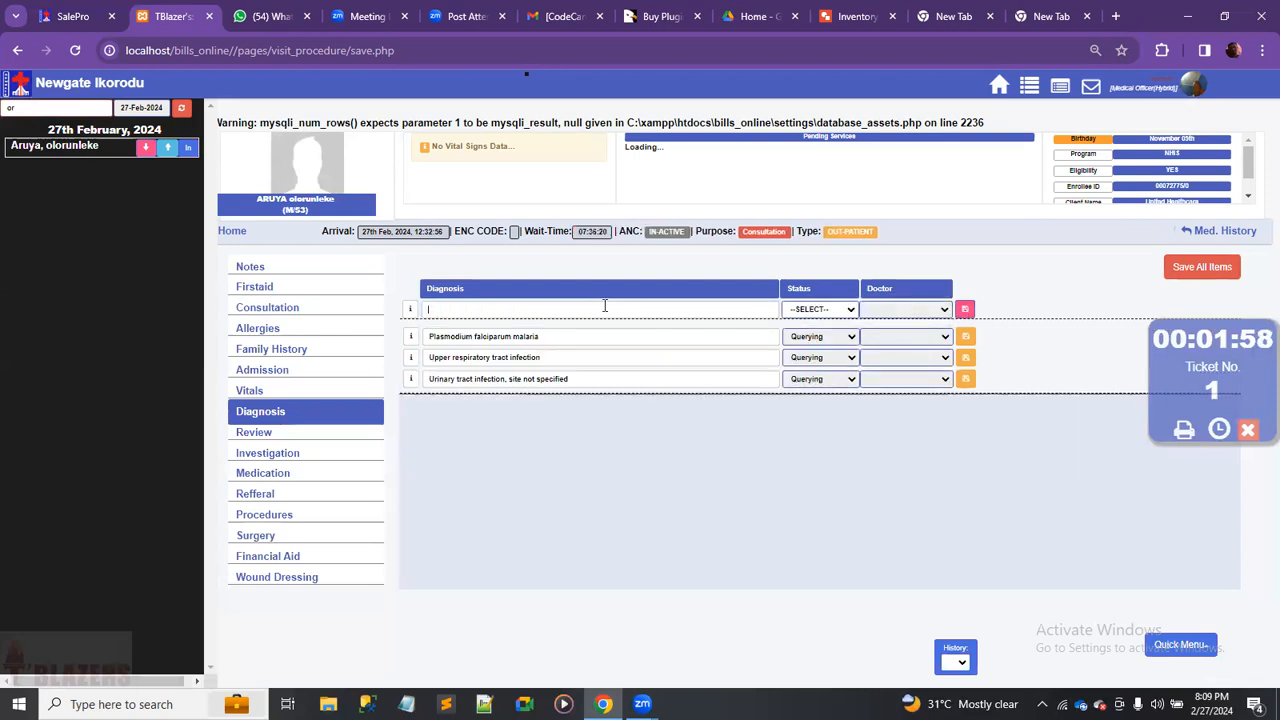
text(thyphoi)
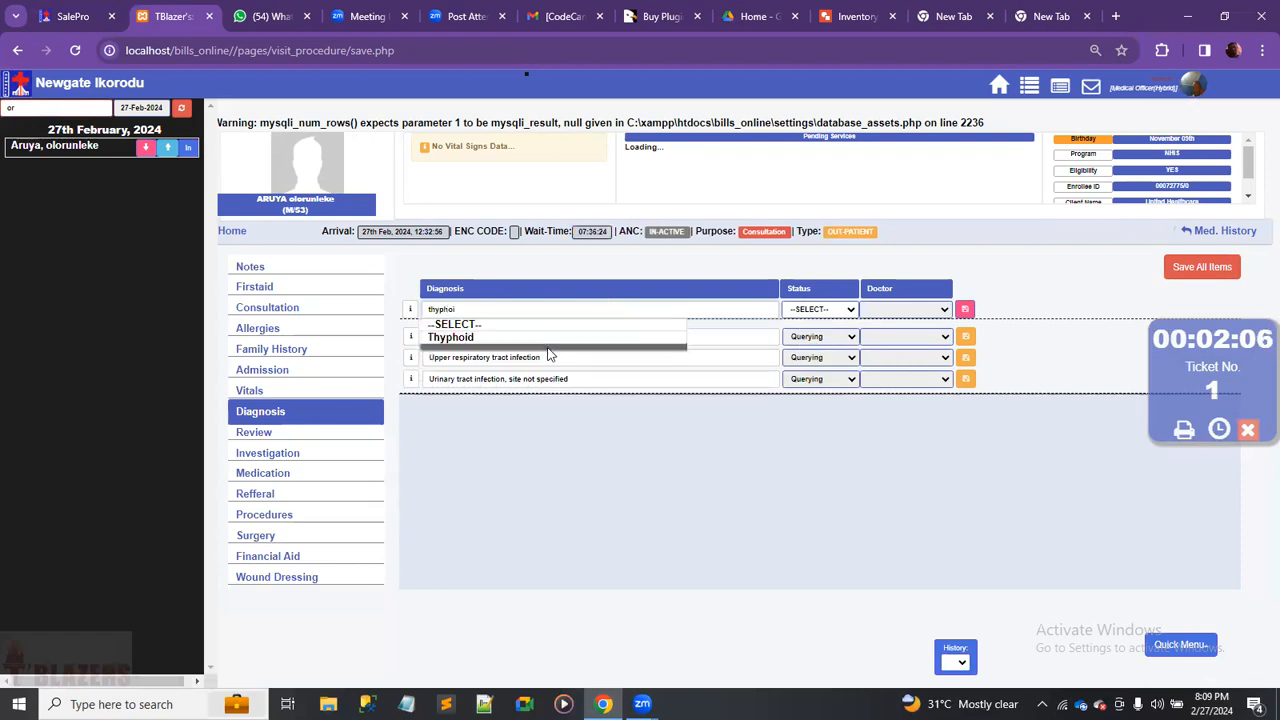
click(545, 339)
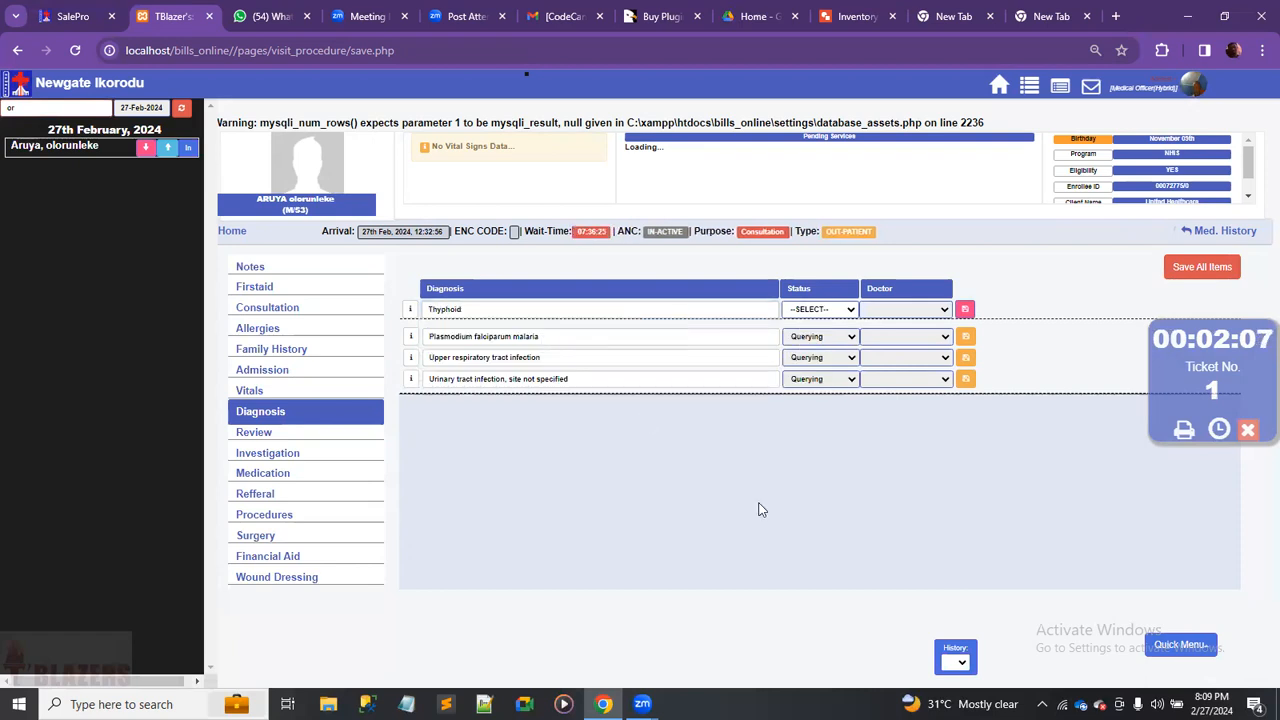
click(965, 312)
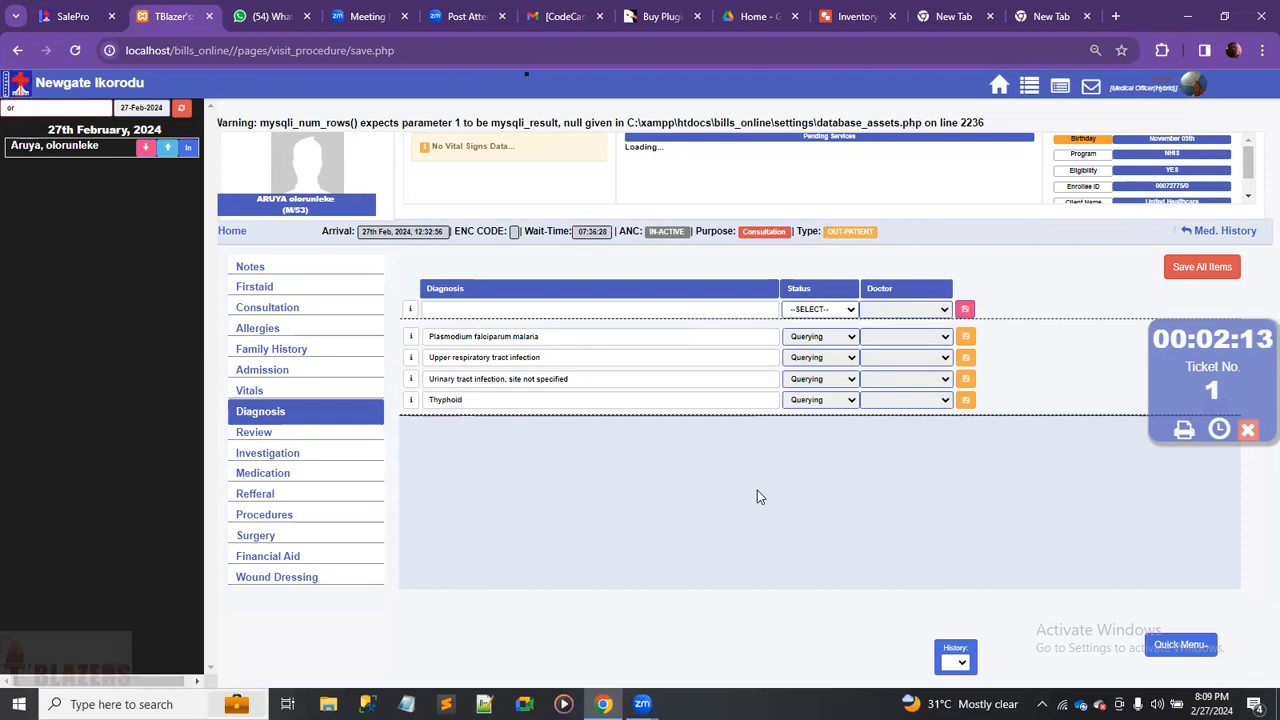
click(1190, 268)
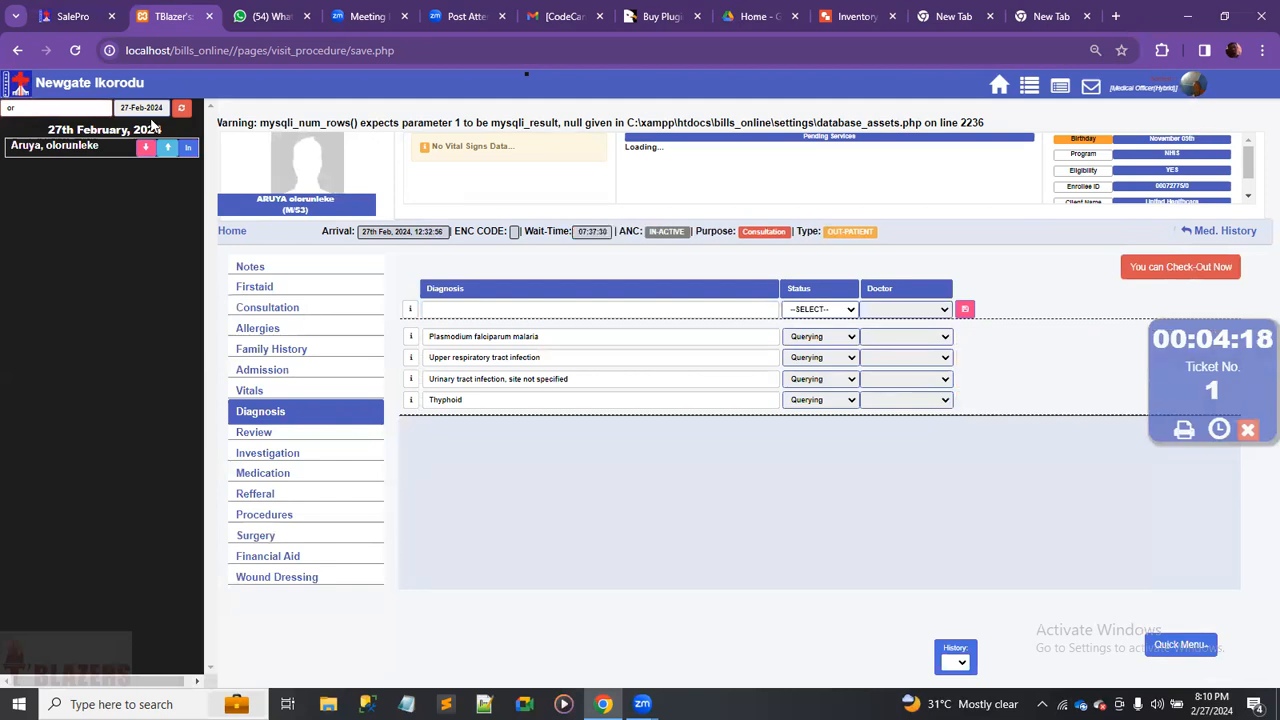
Reload the consultation page and search the patient queue by the name fragments "et" and "ea".
click(77, 50)
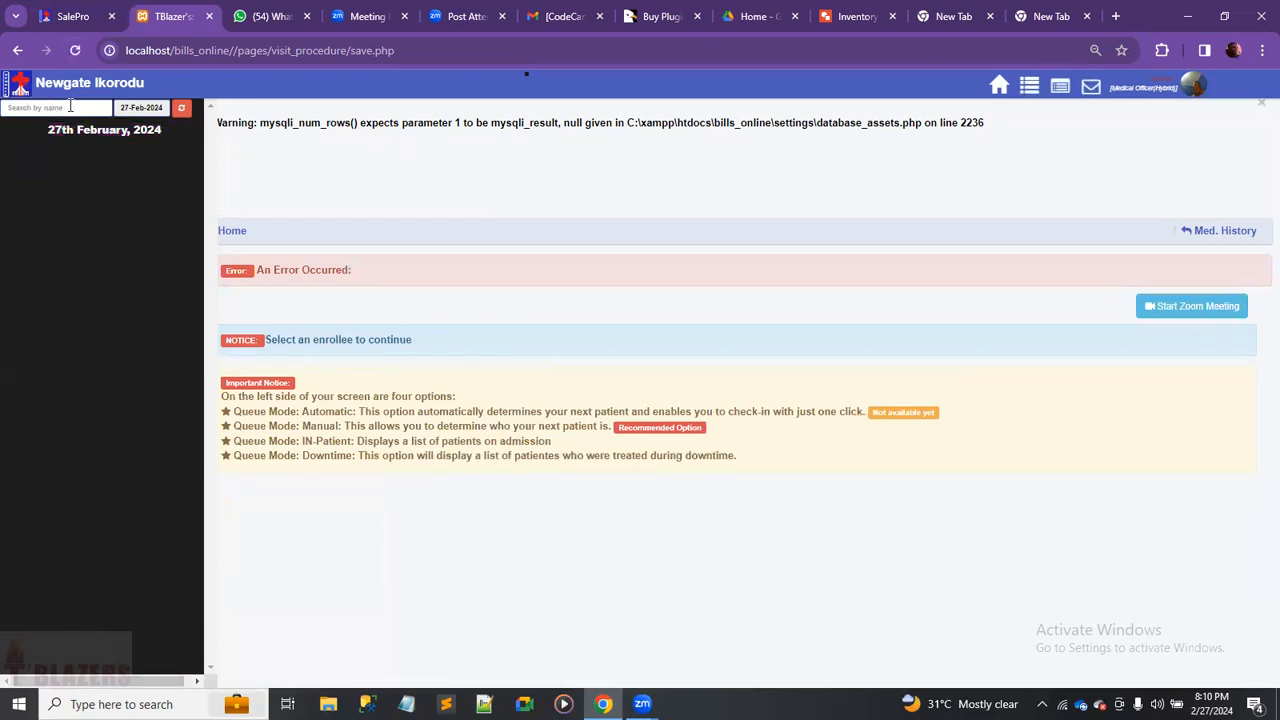
click(72, 106)
text(e)
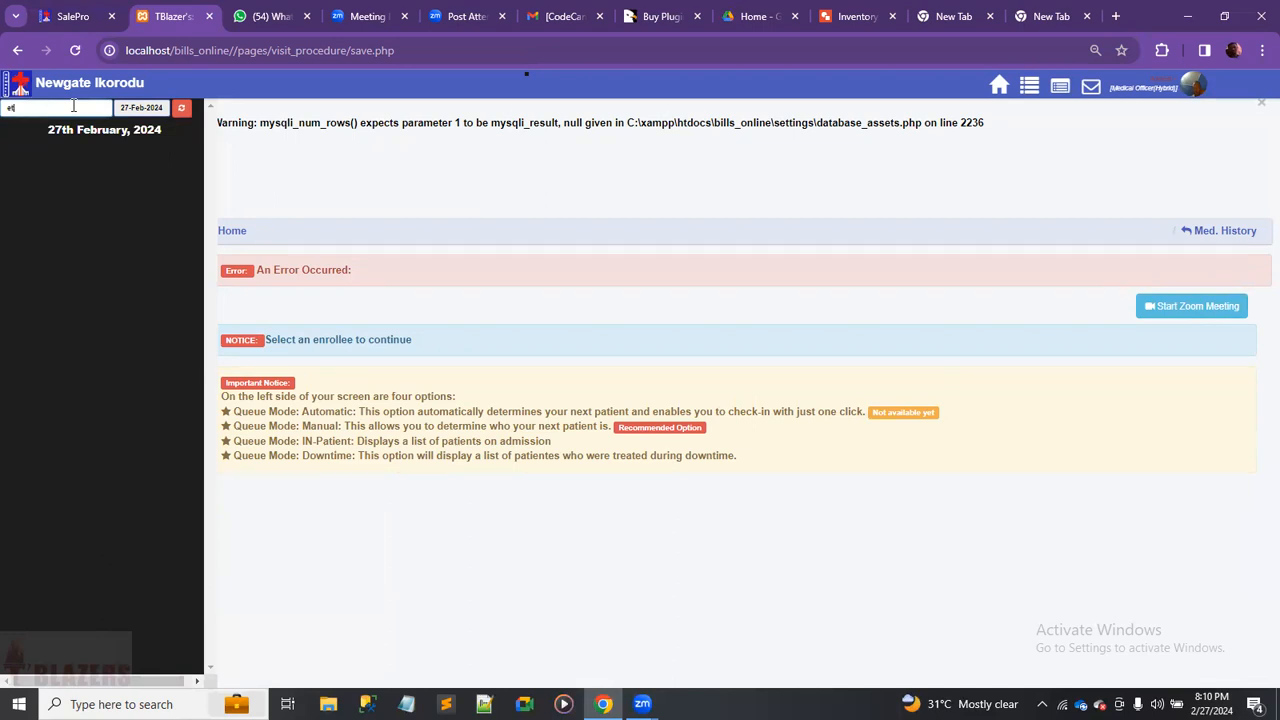
key(BackSpace)
key(BackSpace)
click(183, 117)
click(37, 107)
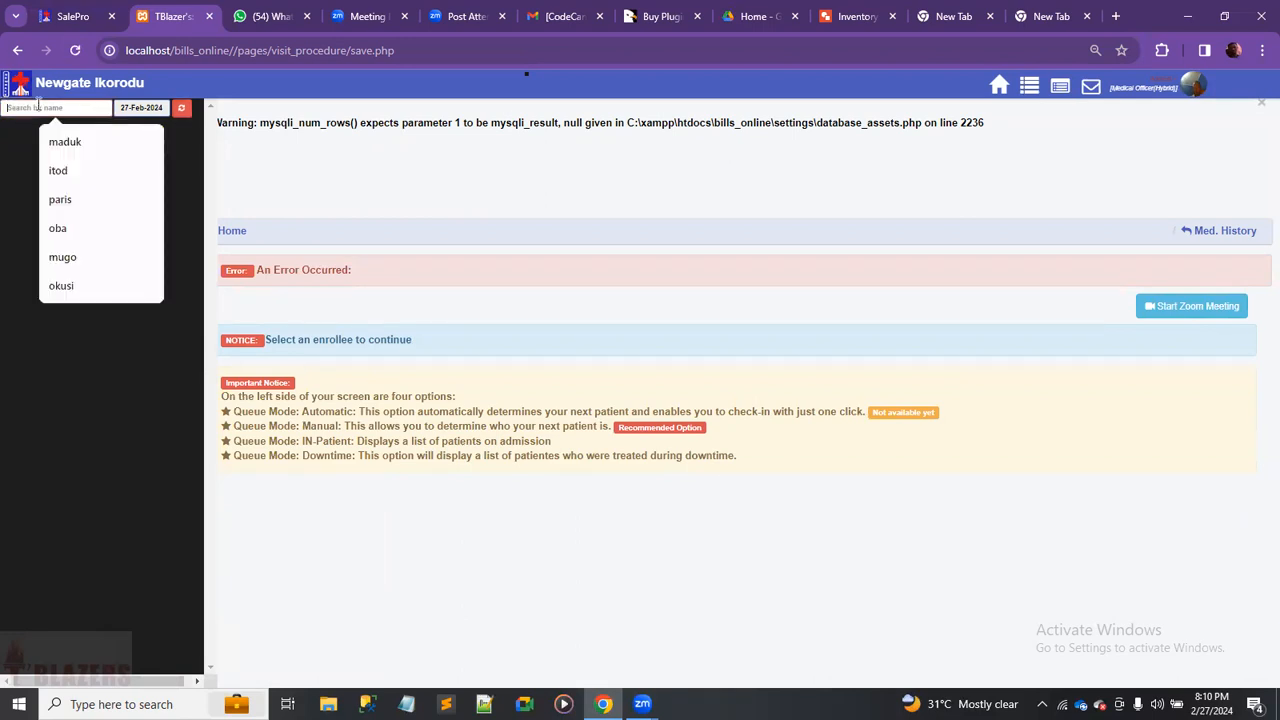
text(et)
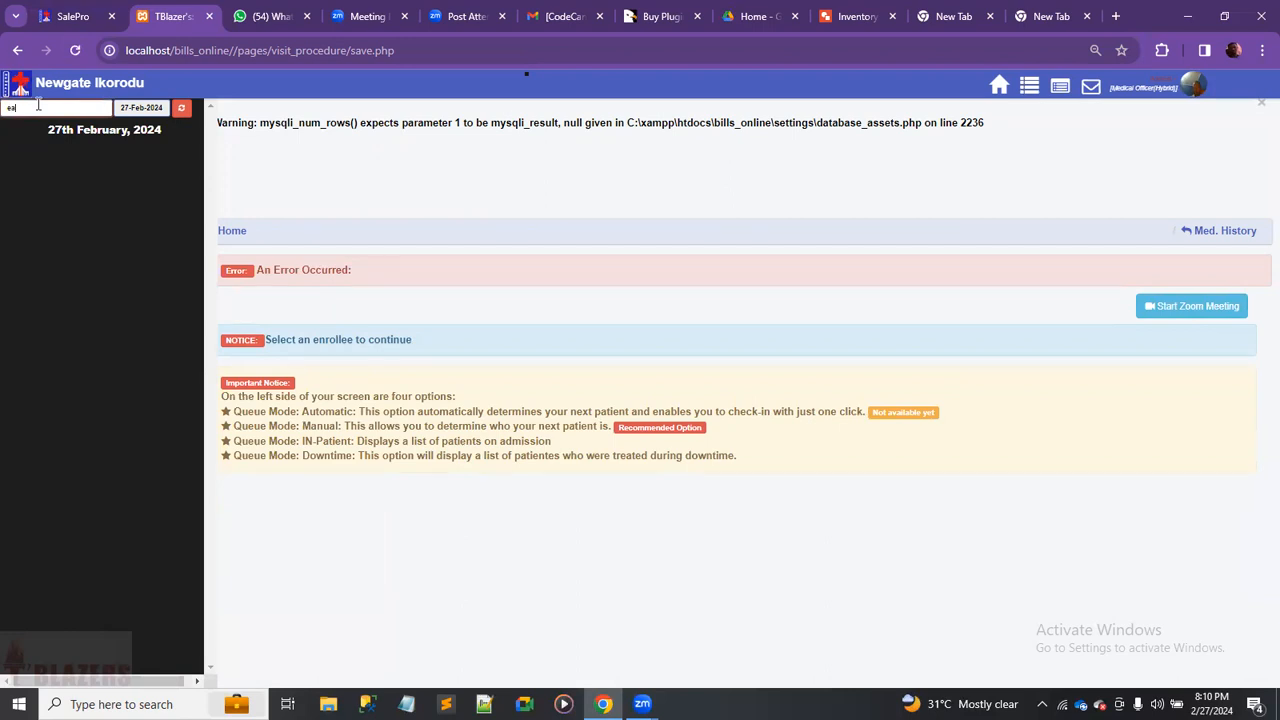
text(ea)
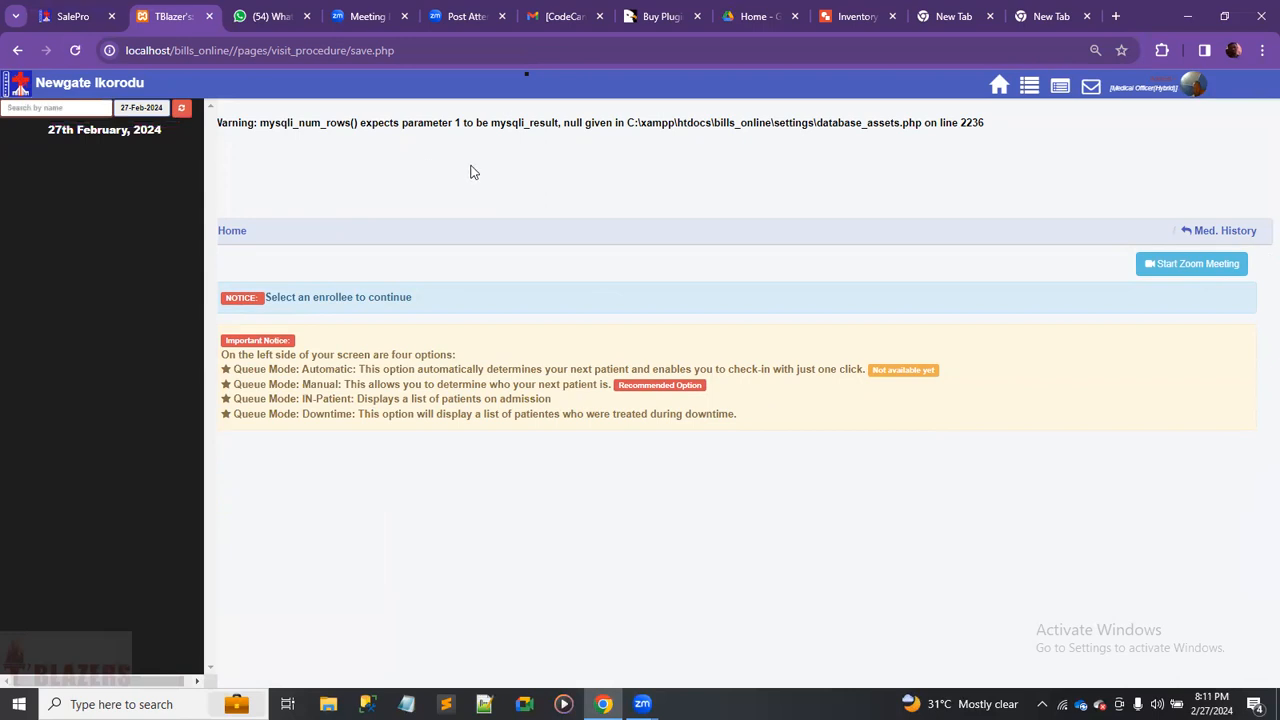
Search the patient queue with further name fragments such as "all" and "rg", clearing the search after each one.
text(all)
key(BackSpace)
key(BackSpace)
key(BackSpace)
text(rg)
key(BackSpace)
key(BackSpace)
text(e)
key(BackSpace)
key(BackSpace)
Open a new Incognito browser window and load the hospital system's sign-in page at localhost/bills_online.
click(642, 704)
right_click(603, 704)
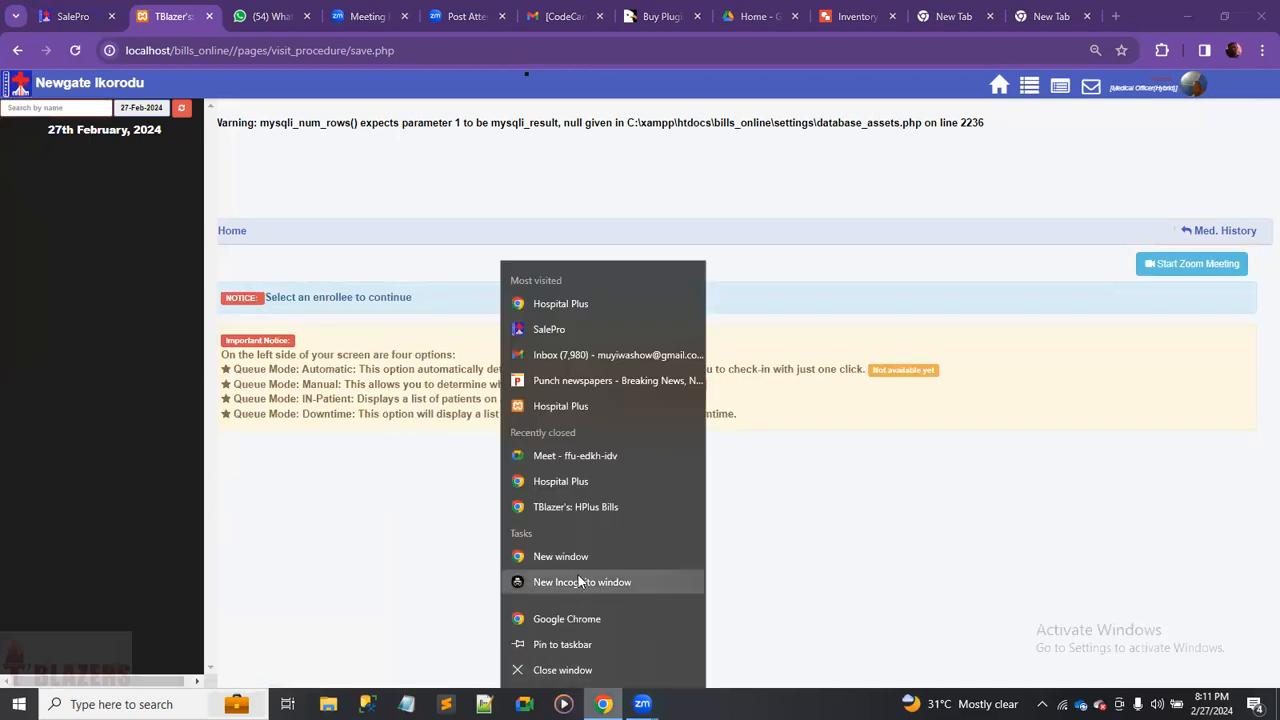
click(576, 583)
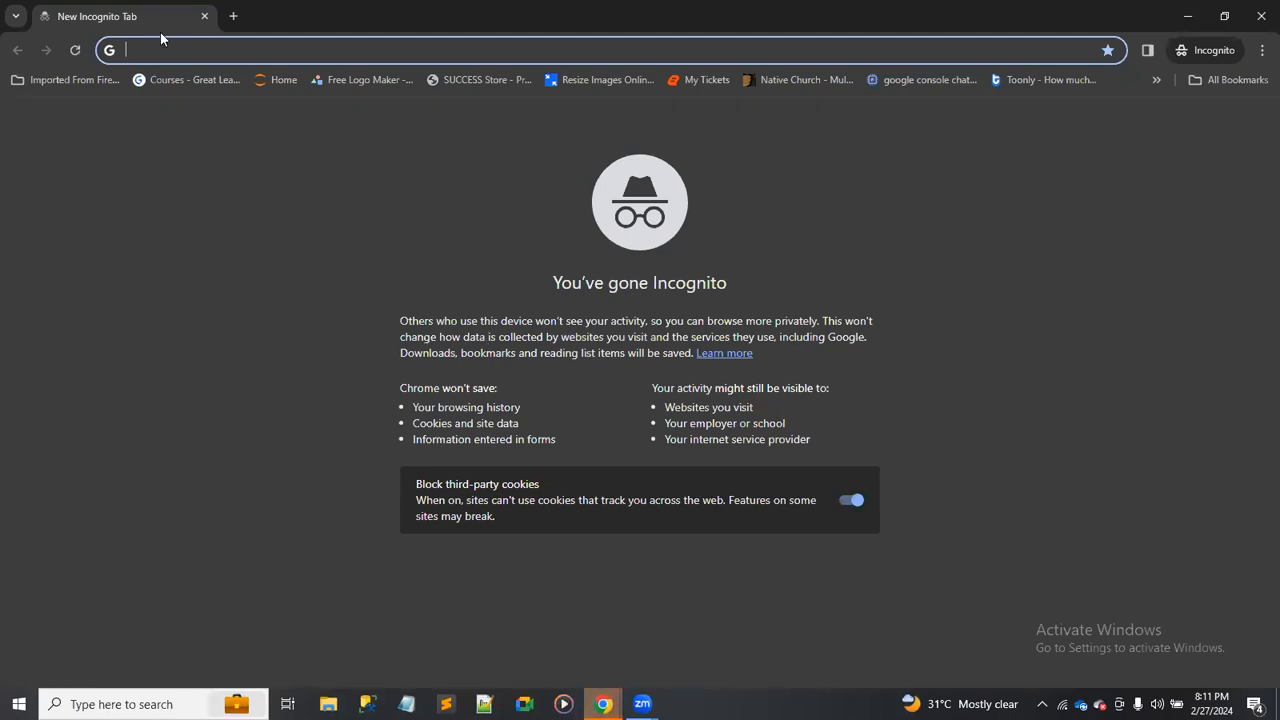
text(localhost/bills_online)
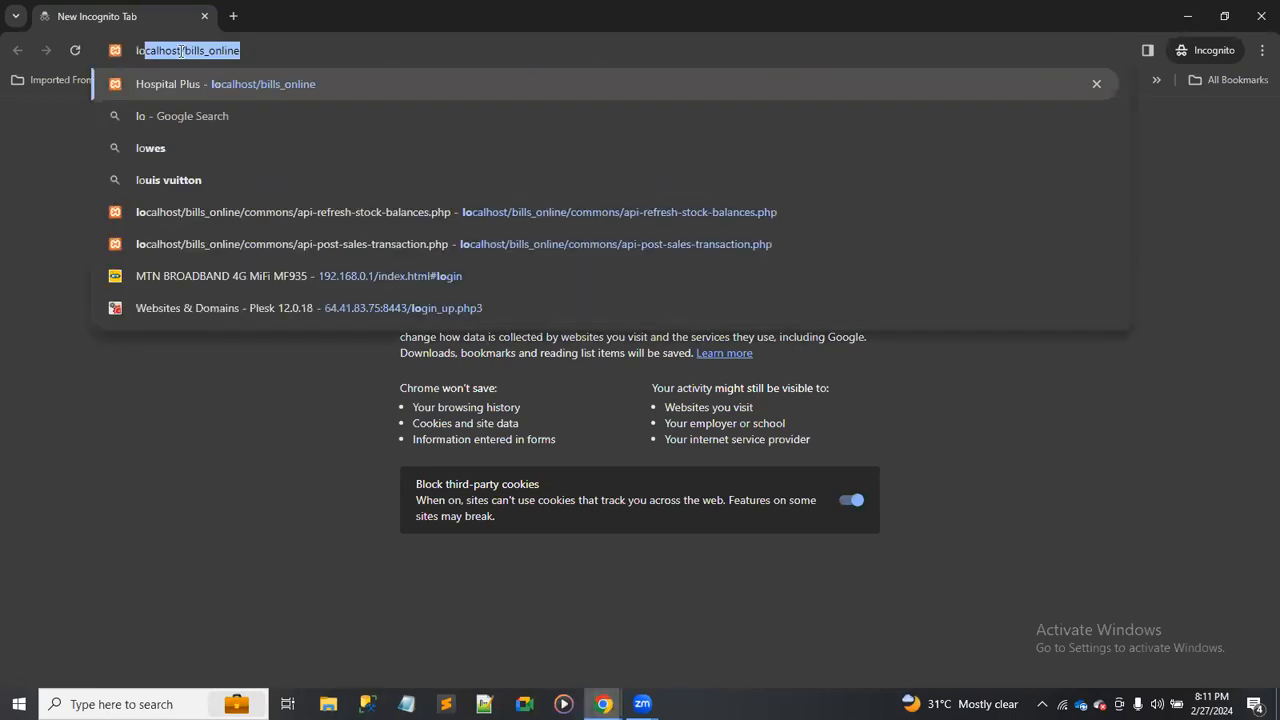
key(Return)
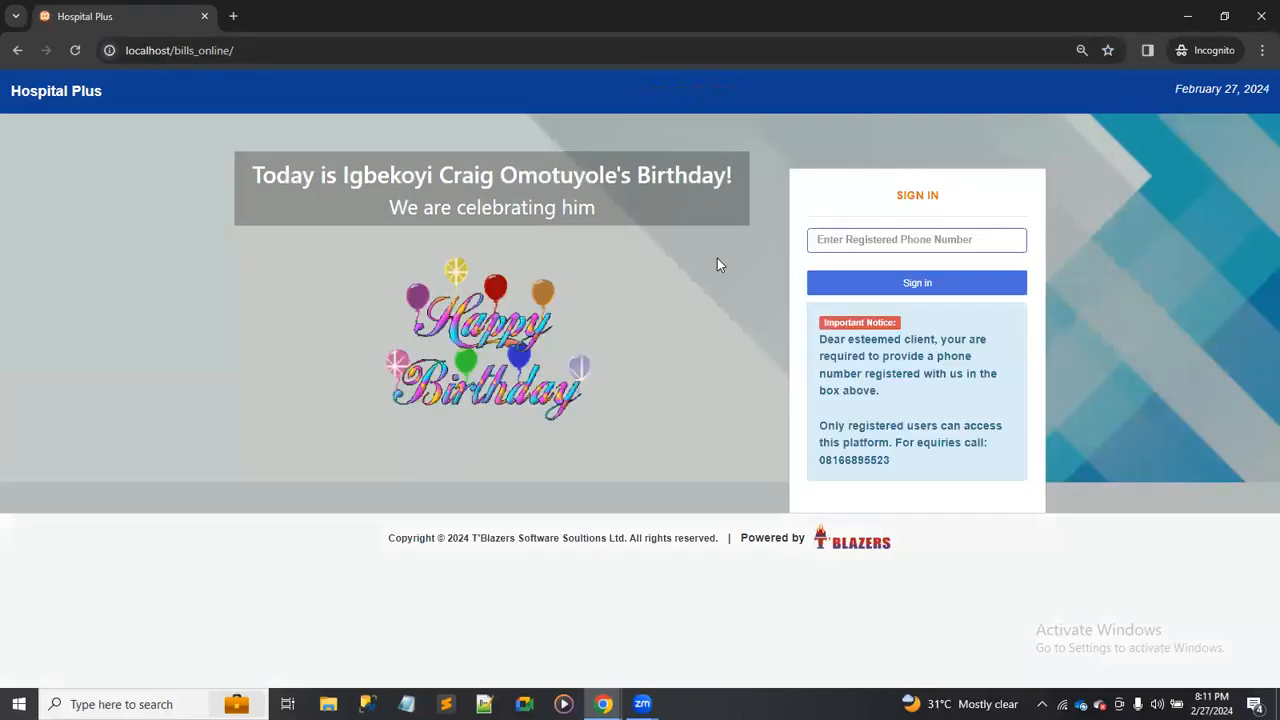
Sign in with the registered phone number, the first saved account's password and the captcha code.
click(849, 240)
text(555555555555)
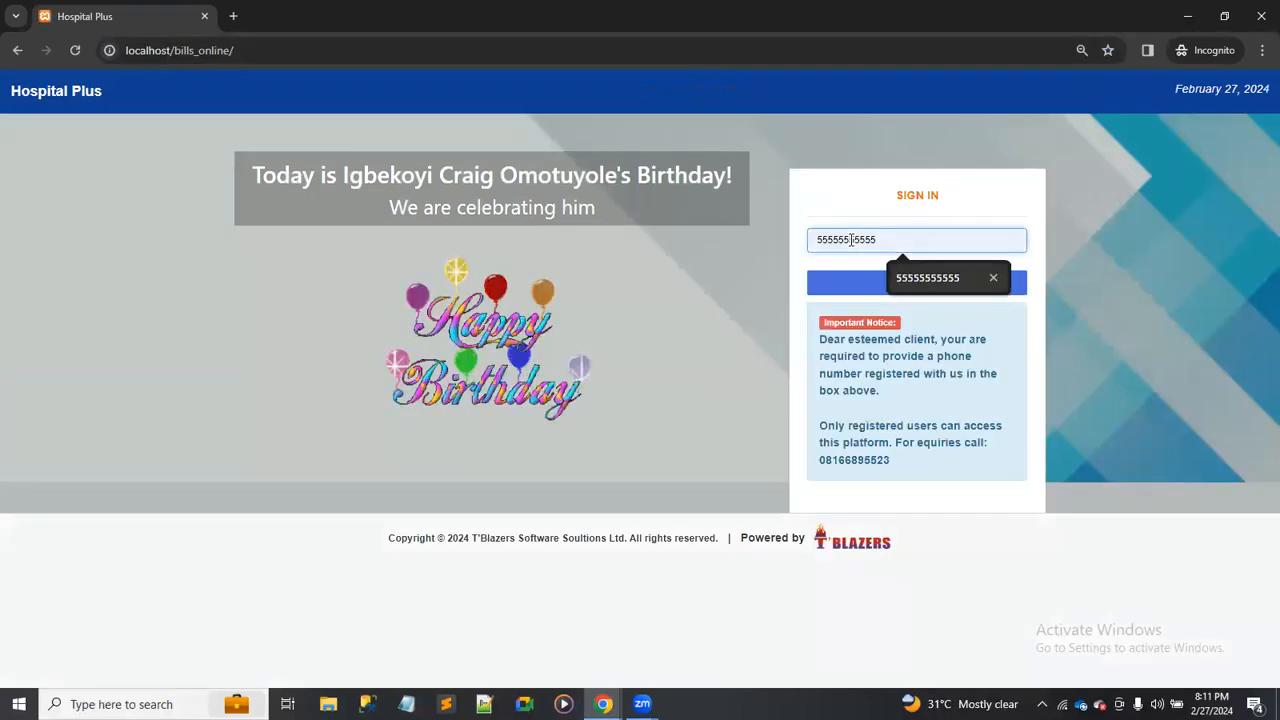
key(Return)
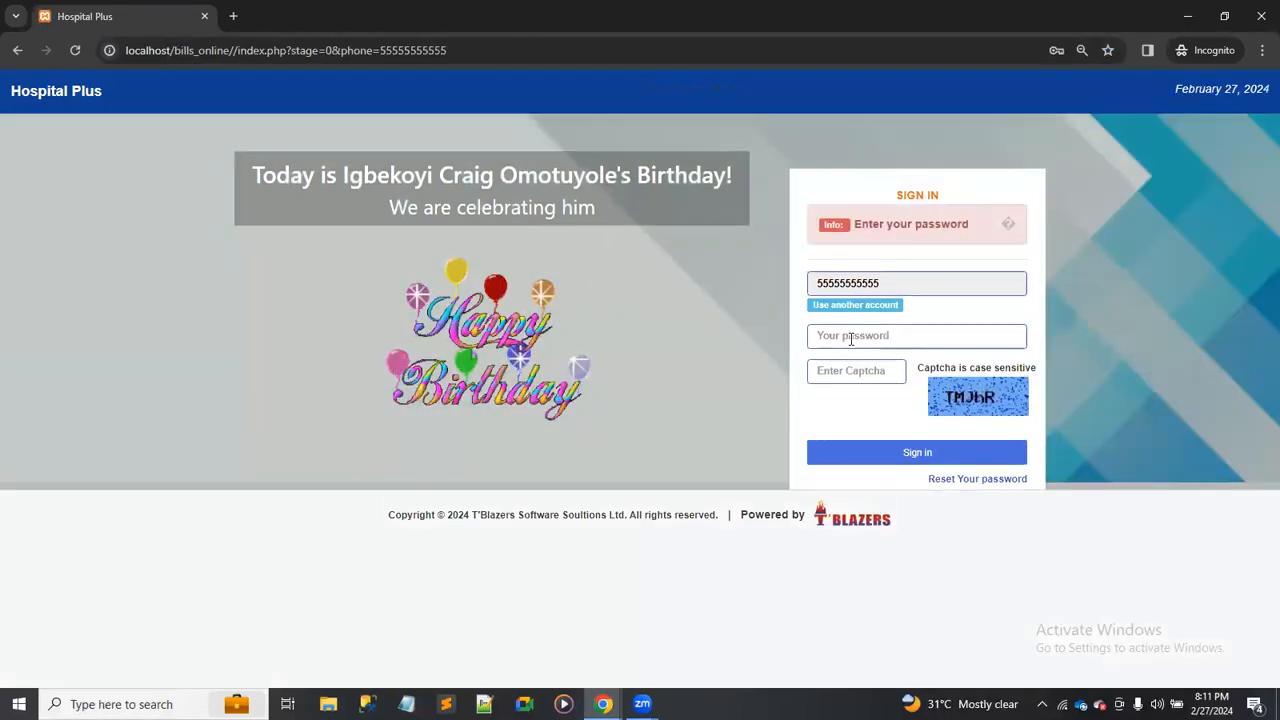
click(851, 337)
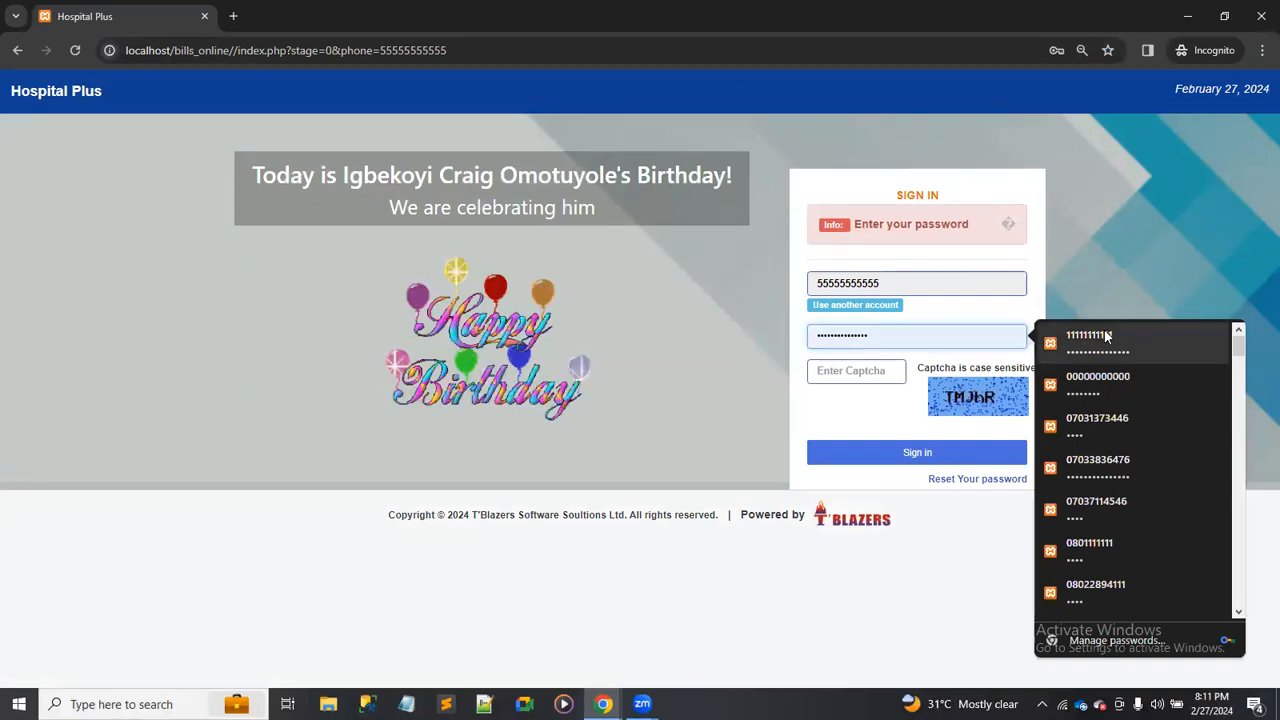
click(1120, 337)
click(841, 372)
text(TM)
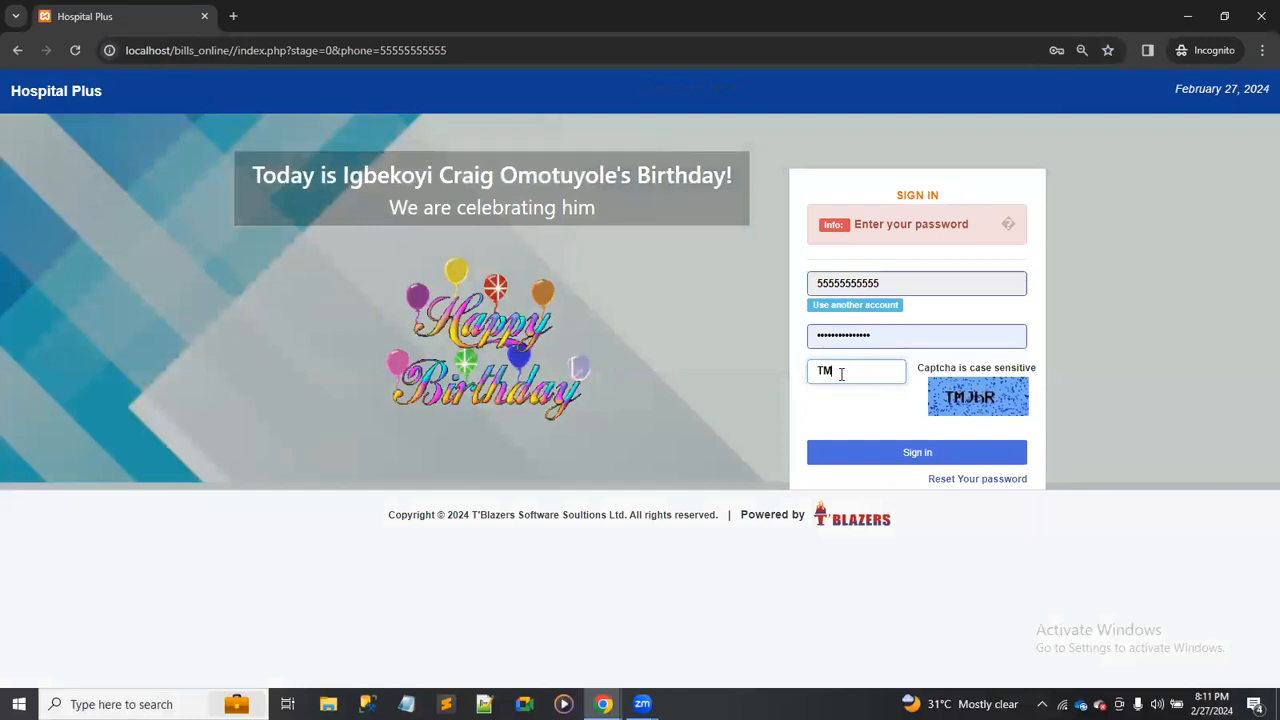
text(JbR)
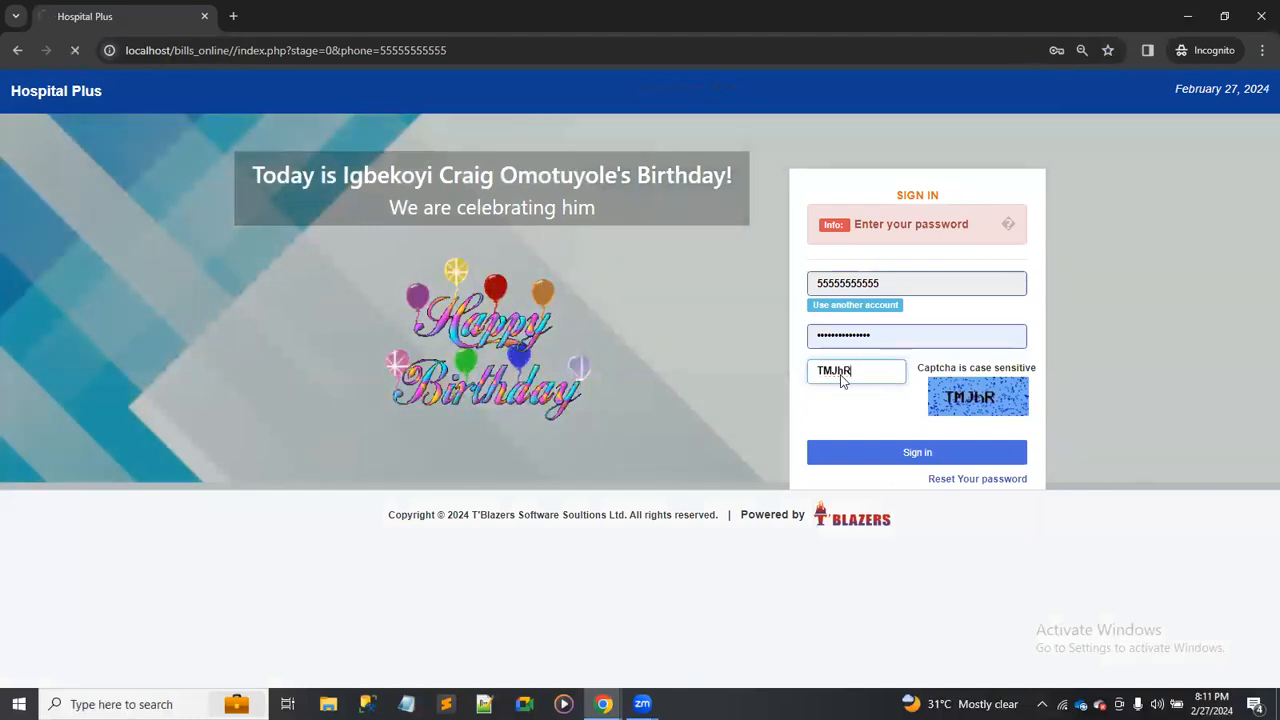
key(Return)
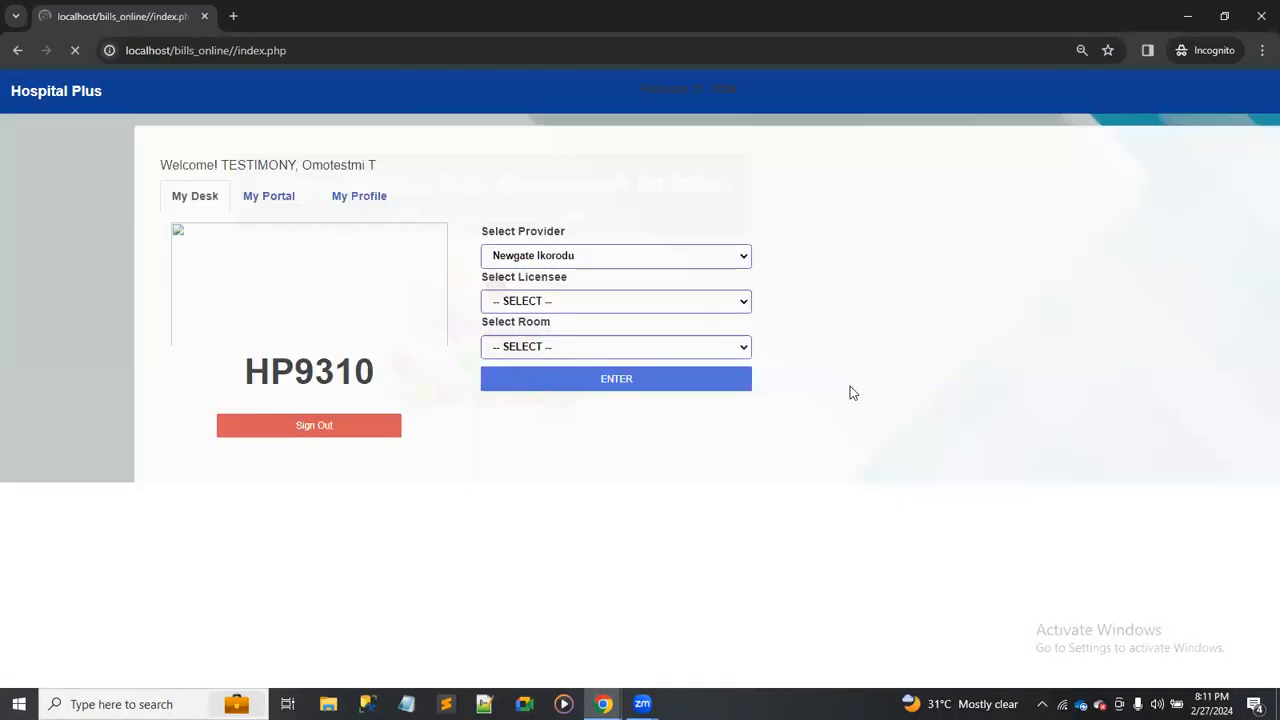
Enter the desk with Newgate Ikorodu as licensee and set the patient queue mode to SHOW ALL.
click(643, 319)
key(Down)
key(Return)
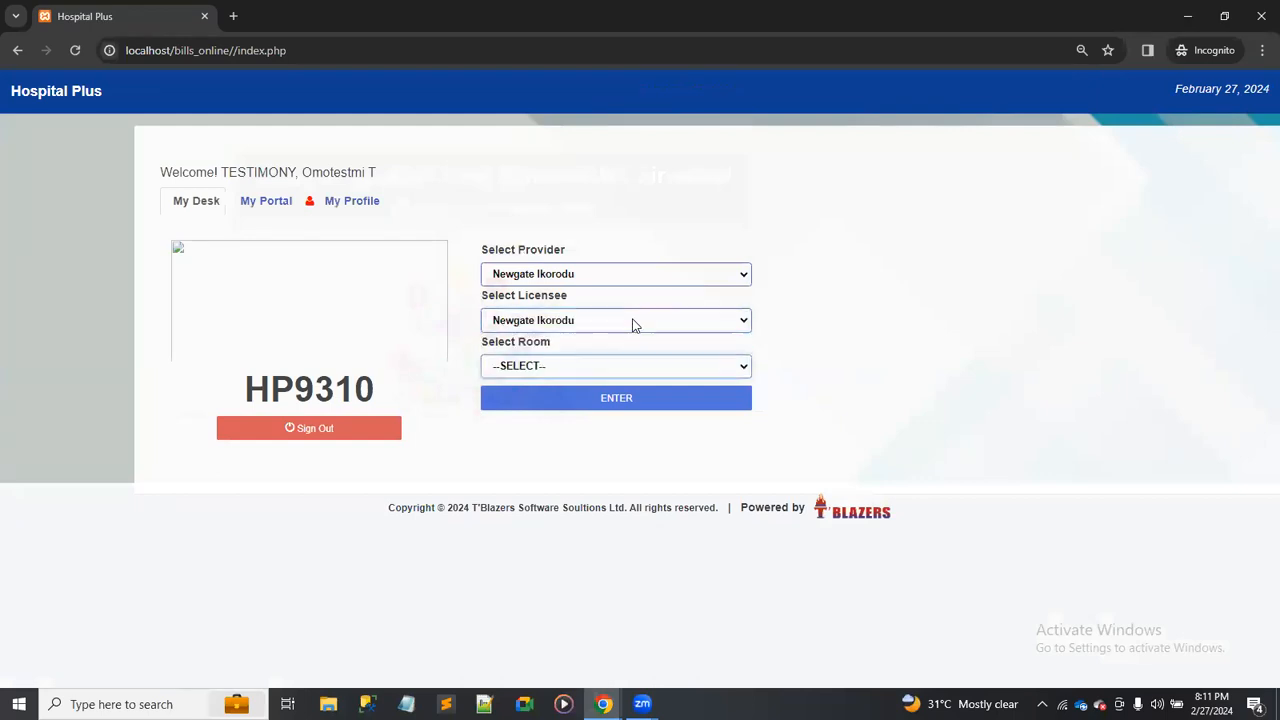
key(Tab)
key(Return)
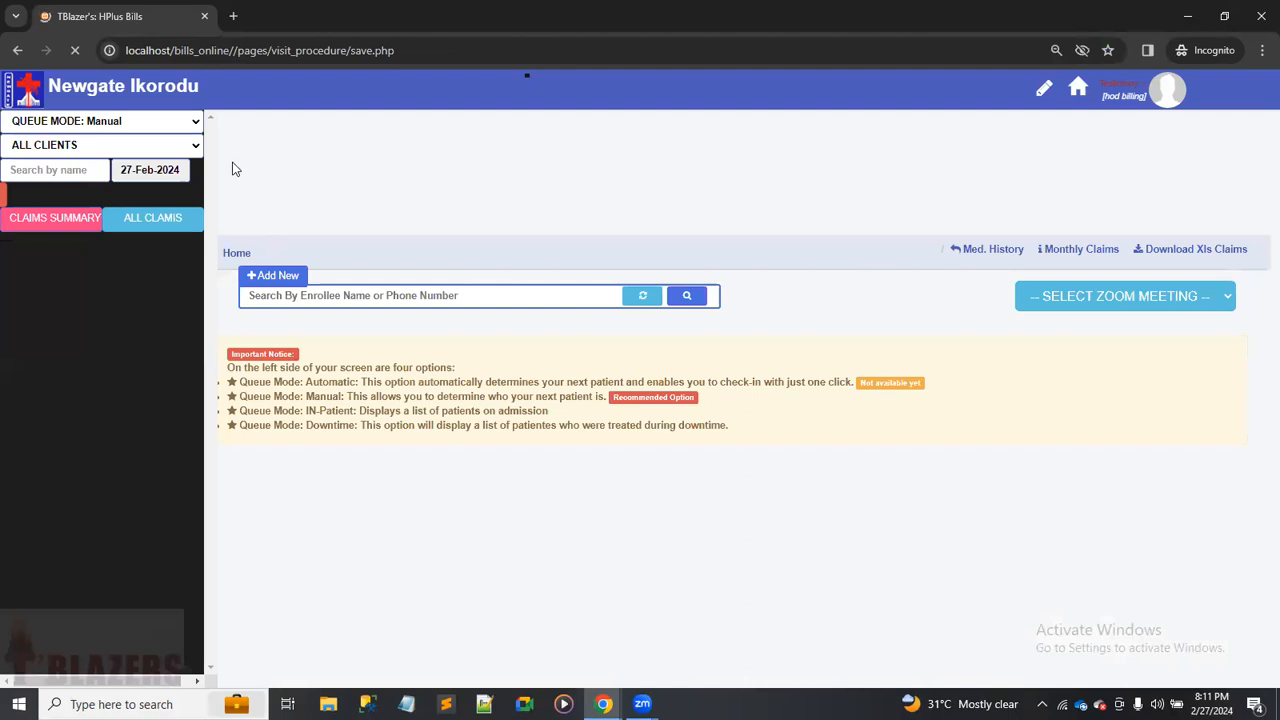
click(197, 107)
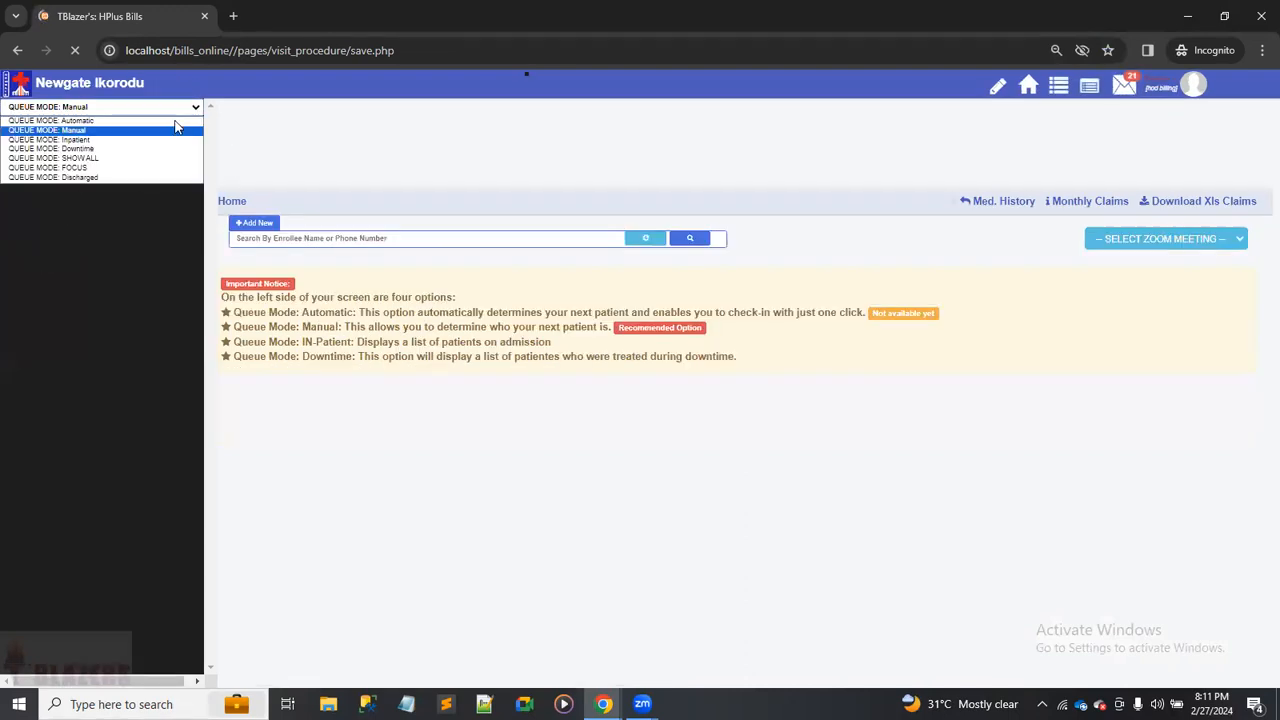
click(143, 159)
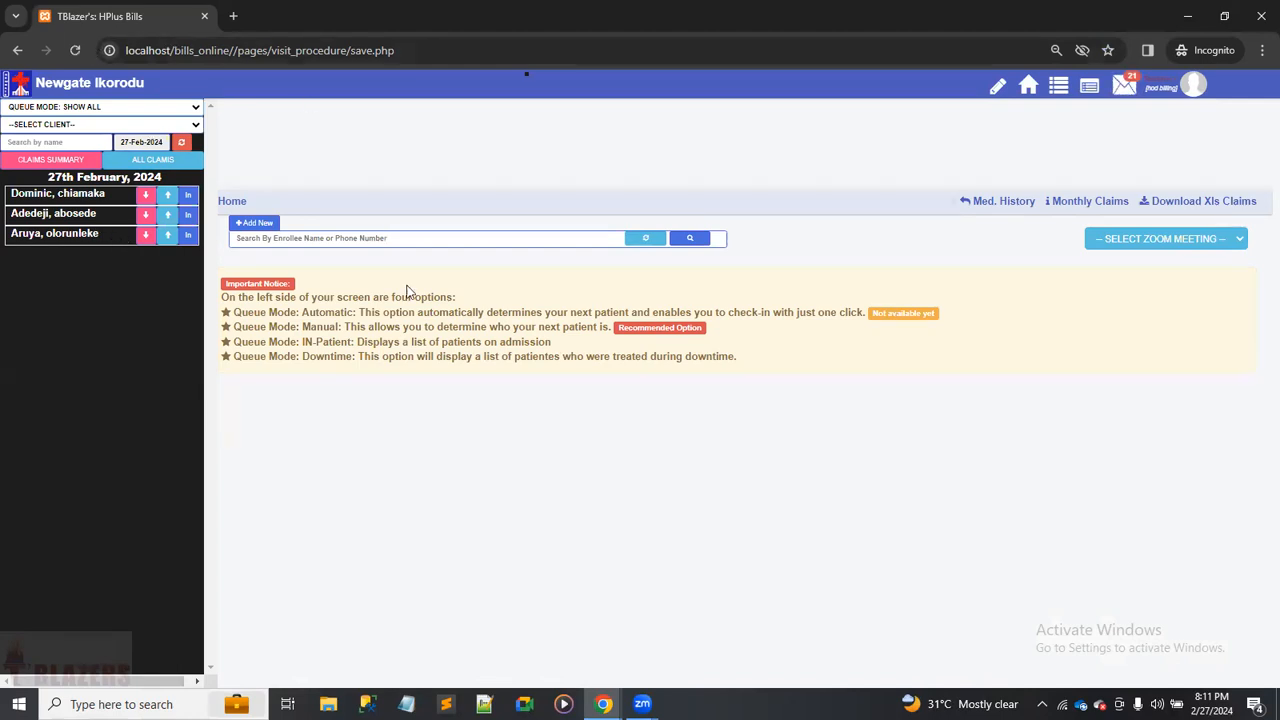
Back in the medical officer's browser window, search the queue for "aru" and open the matching patient's diagnosis list.
key(alt+Tab)
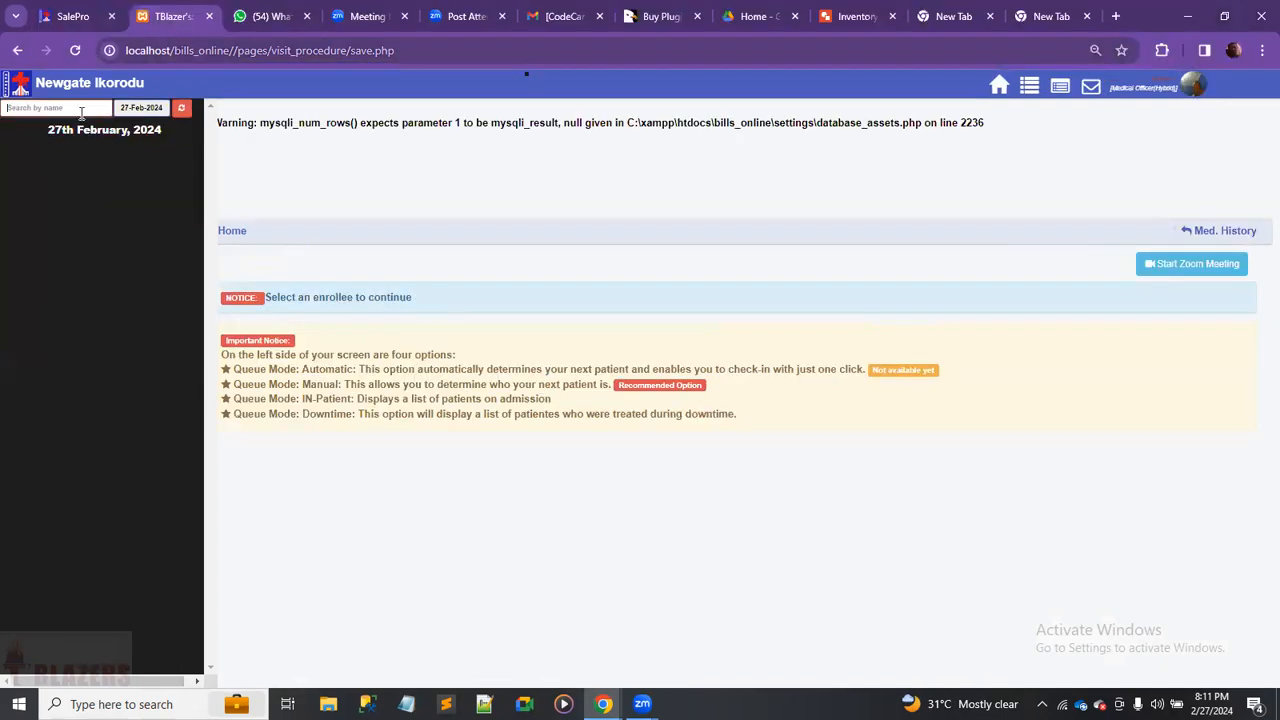
click(78, 109)
text(aru)
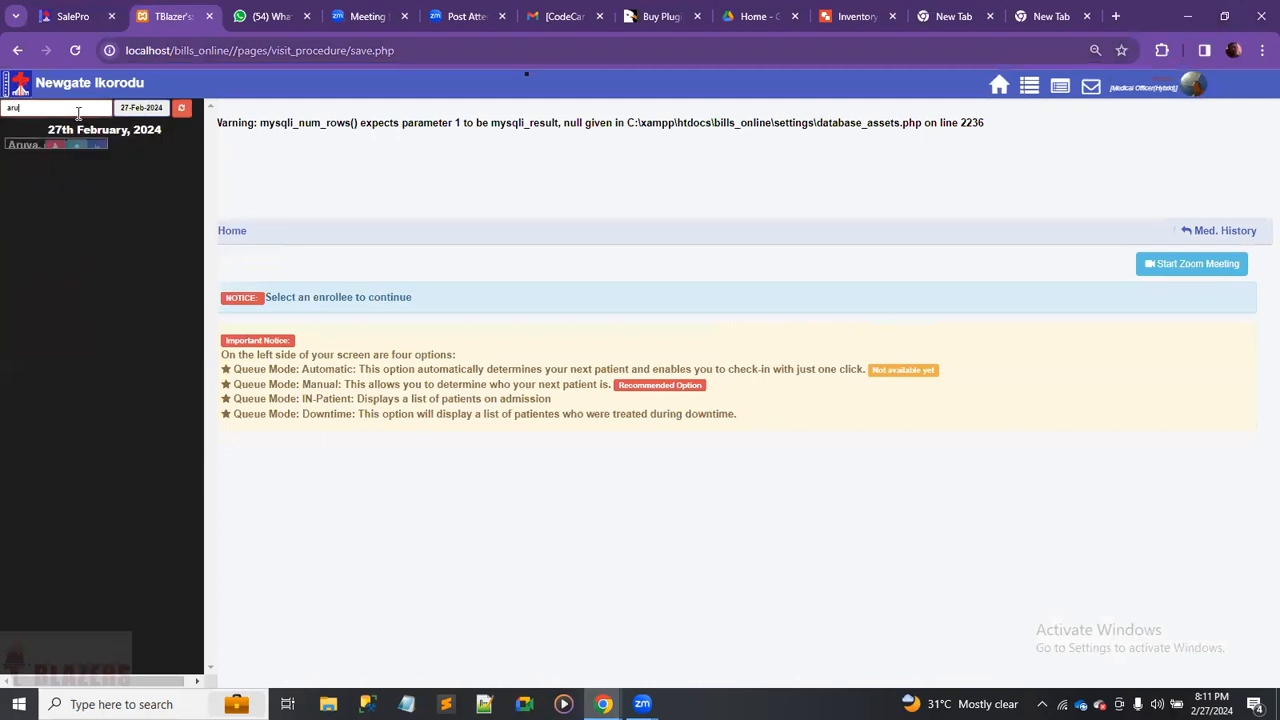
click(186, 148)
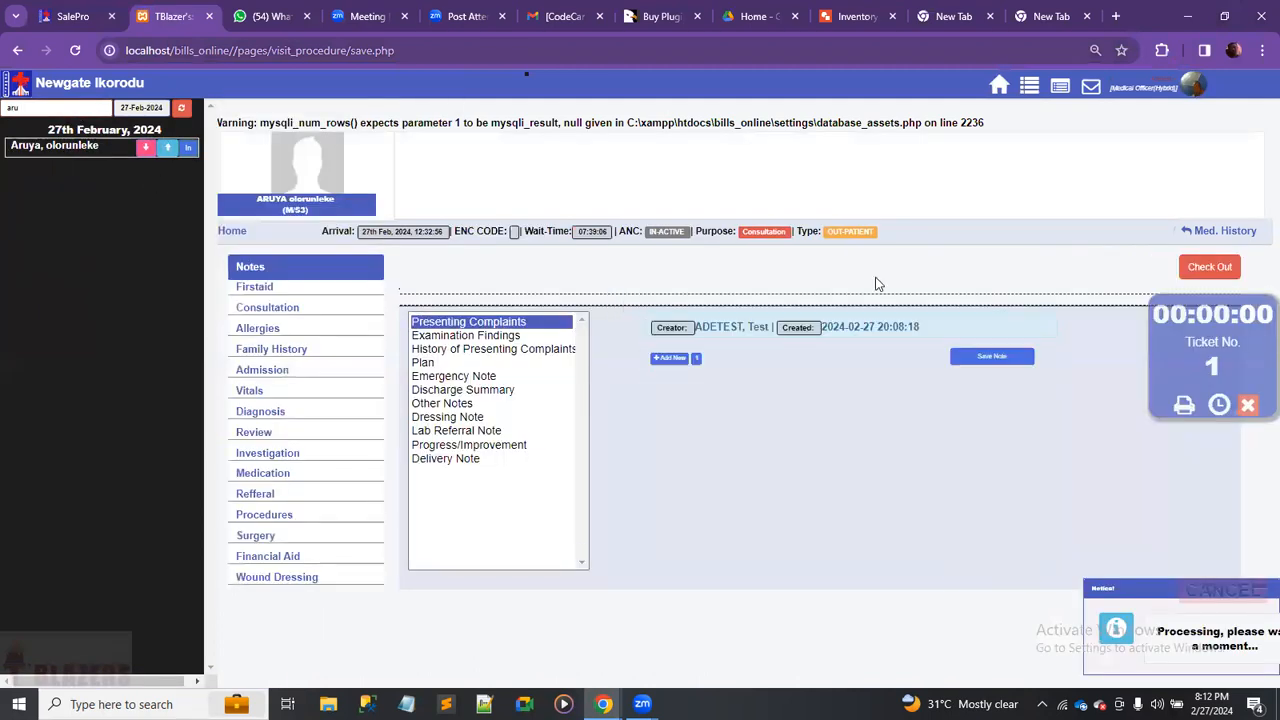
click(251, 414)
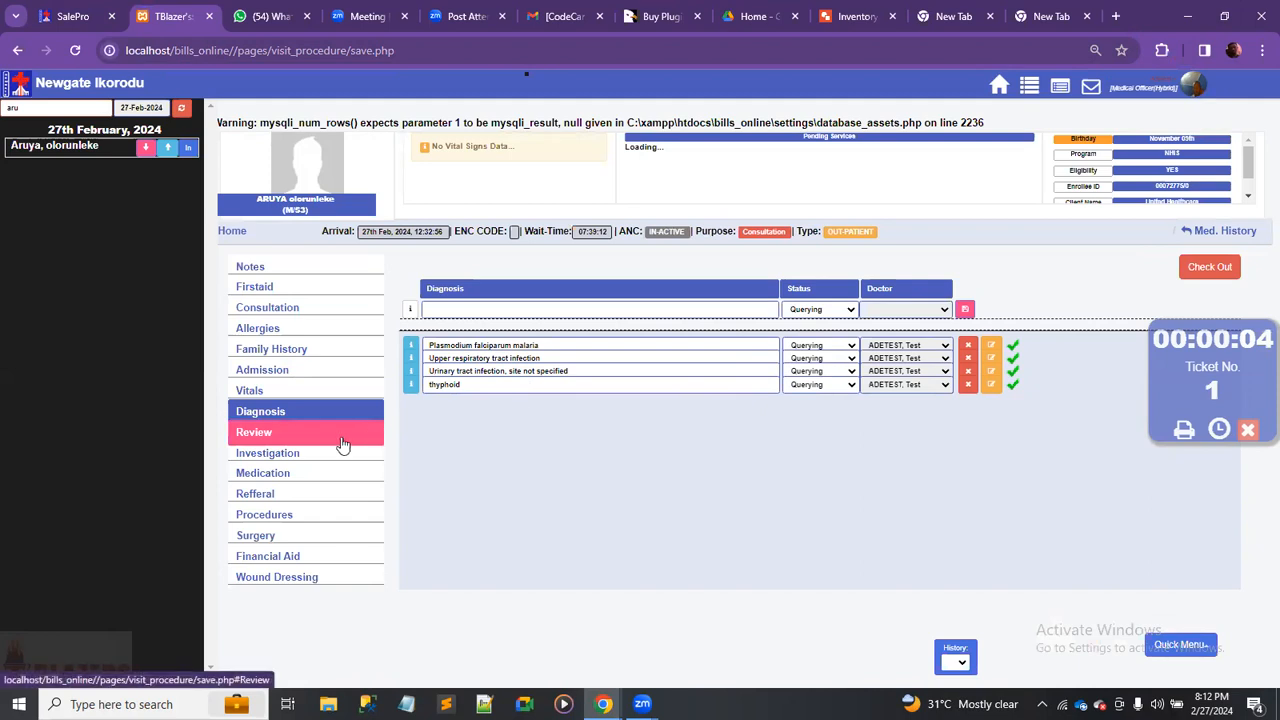
Admit the patient to GENERAL WARD and accept access to the in-patient options.
click(302, 372)
click(502, 311)
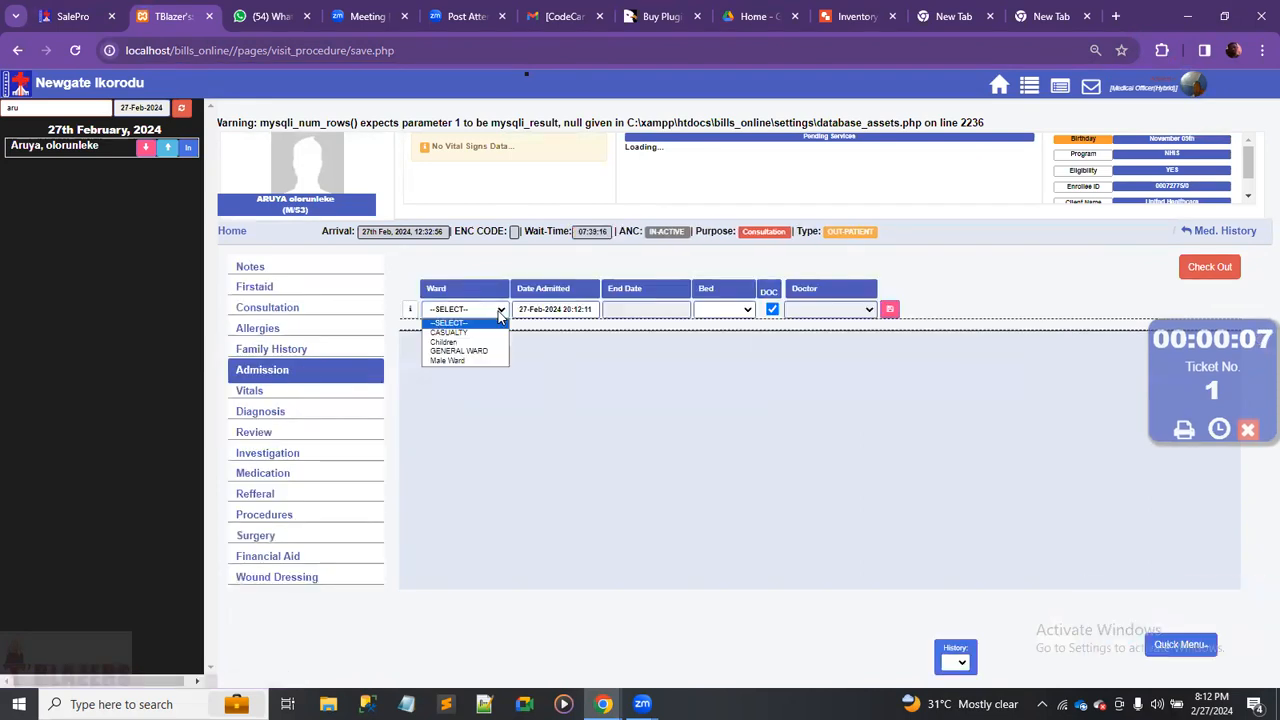
click(472, 352)
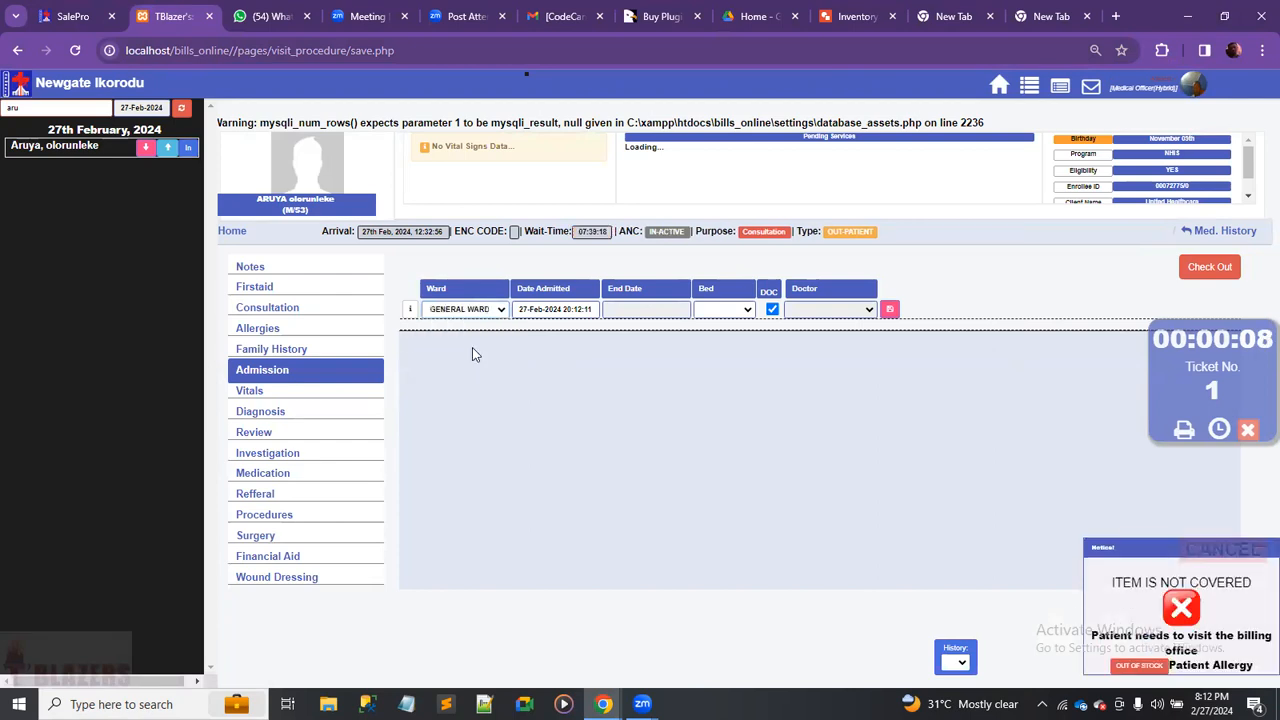
click(889, 311)
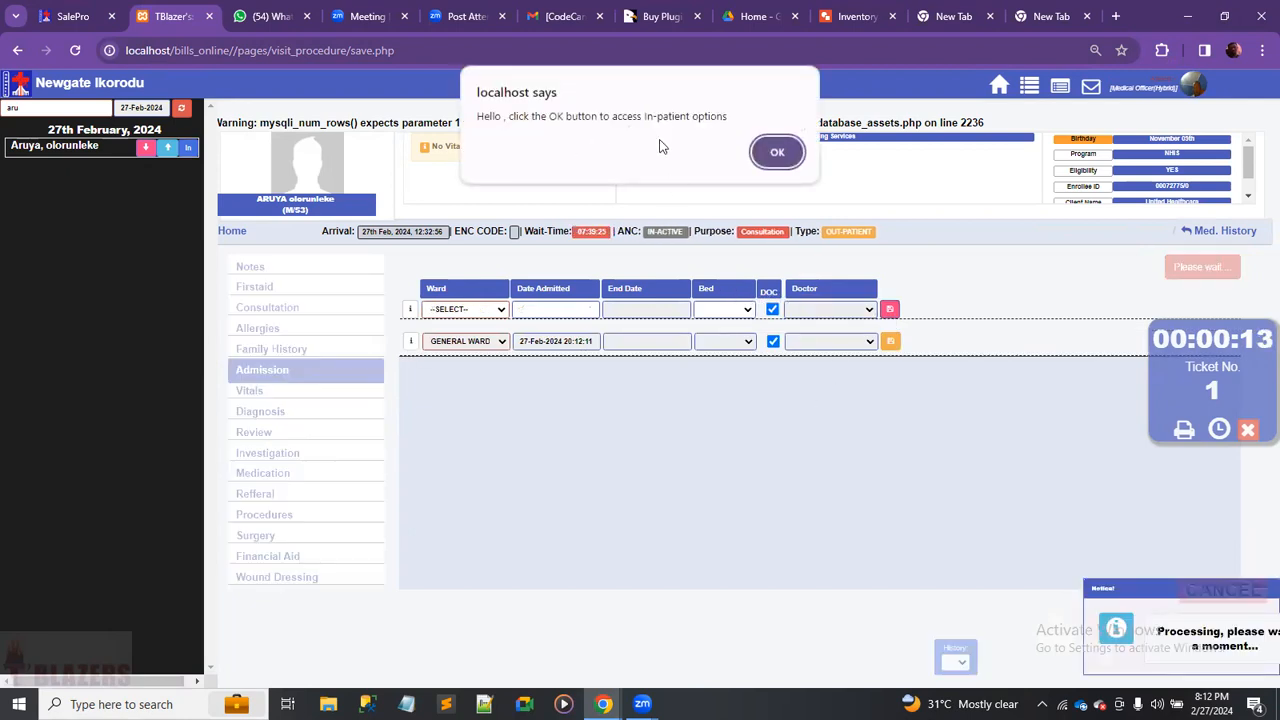
click(768, 152)
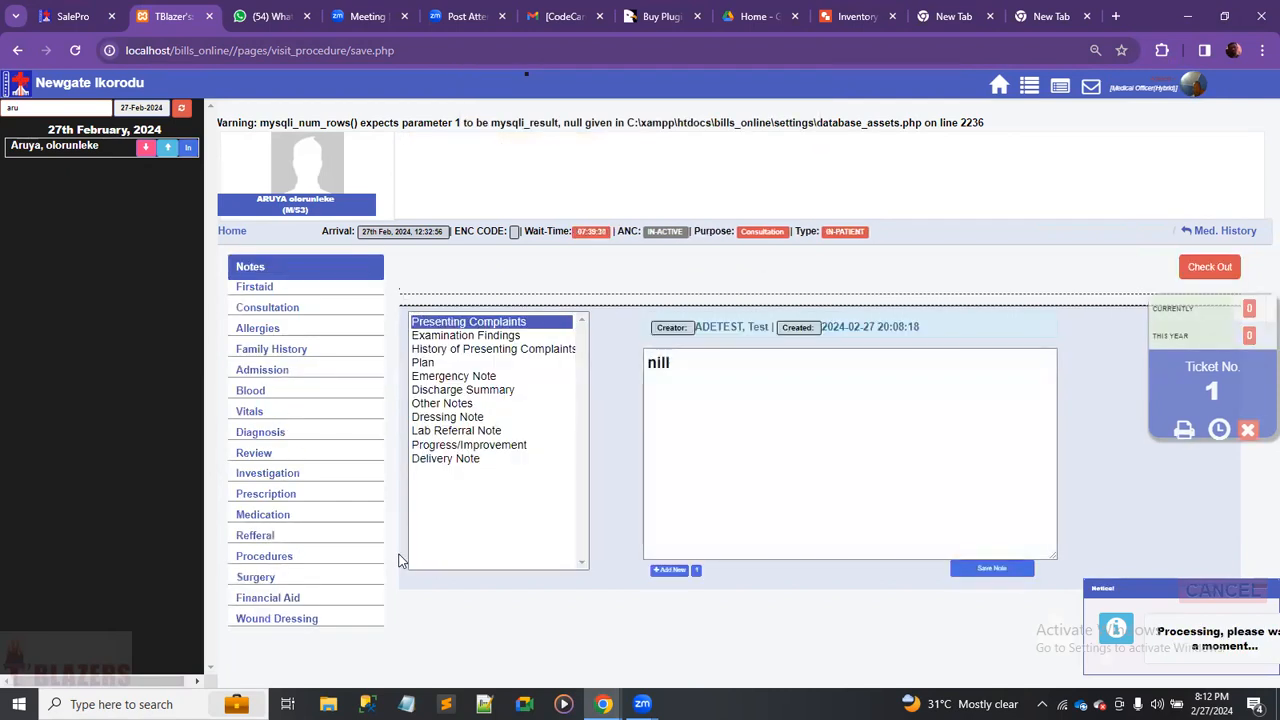
Add FANSIDAR TAB-MALDOX to the in-patient's prescription list.
click(307, 494)
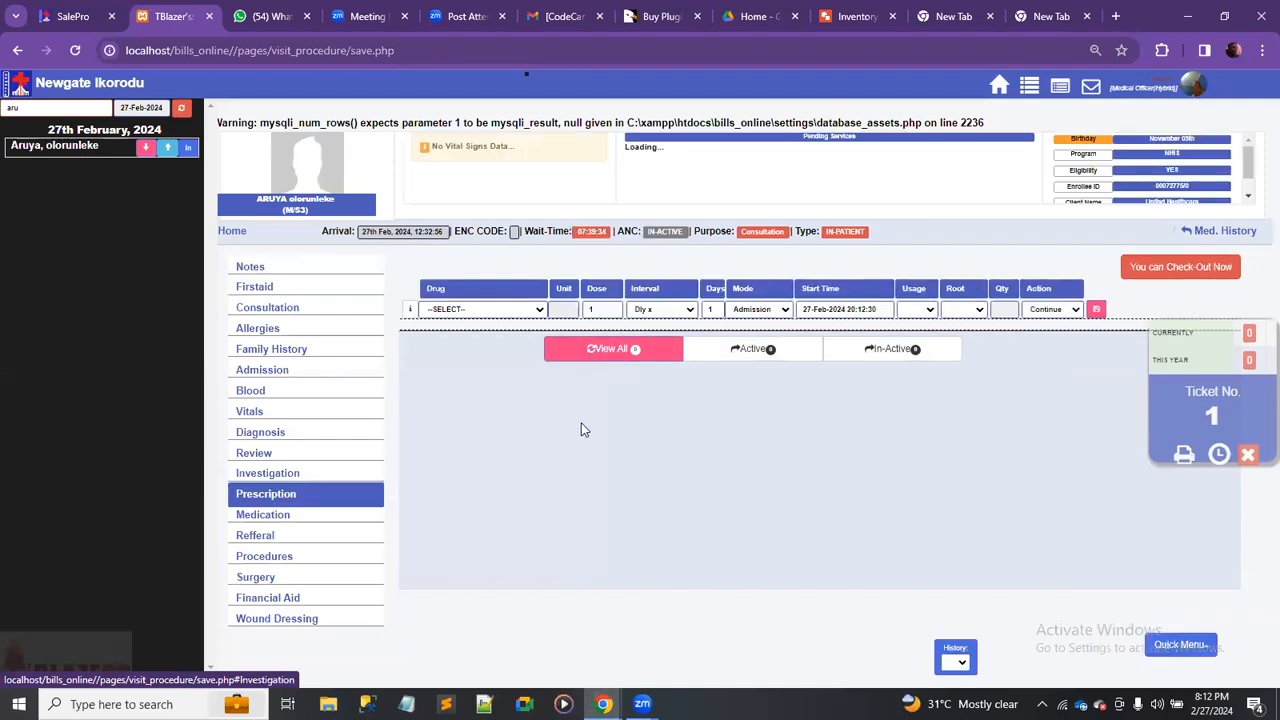
click(539, 311)
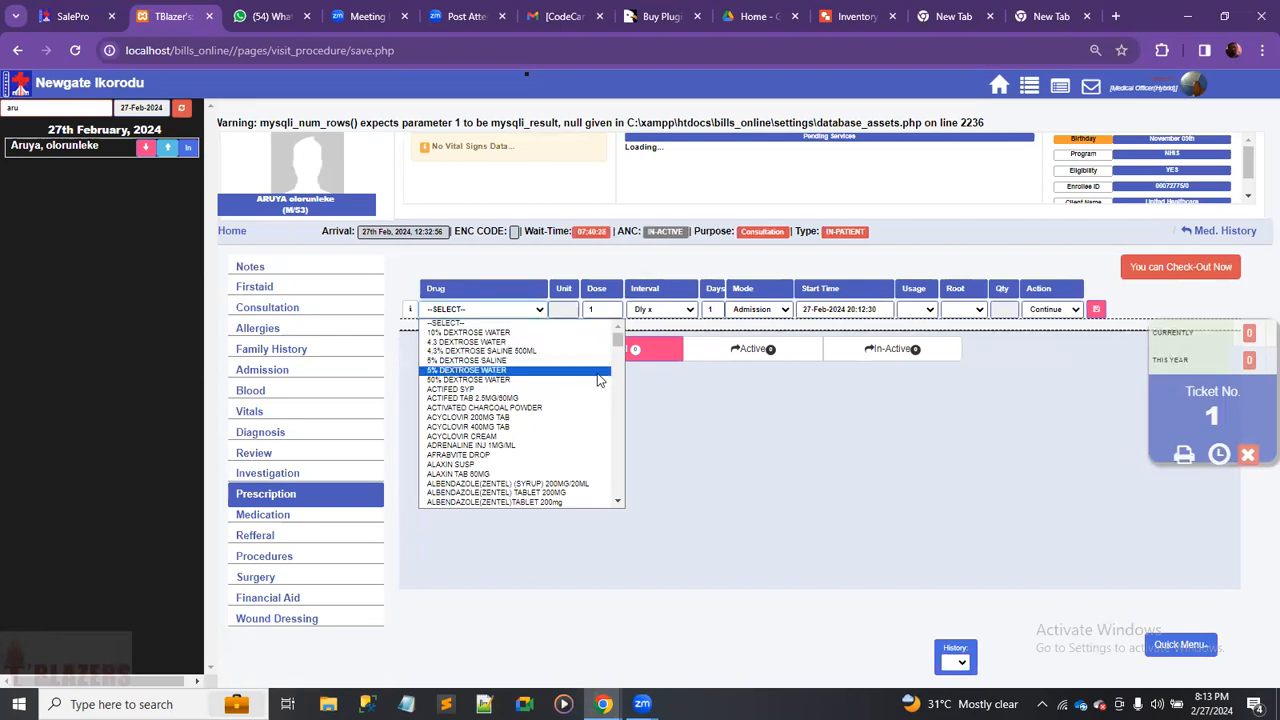
mouse_move(617, 342)
mouse_down()
mouse_move(617, 379)
mouse_move(617, 339)
mouse_up()
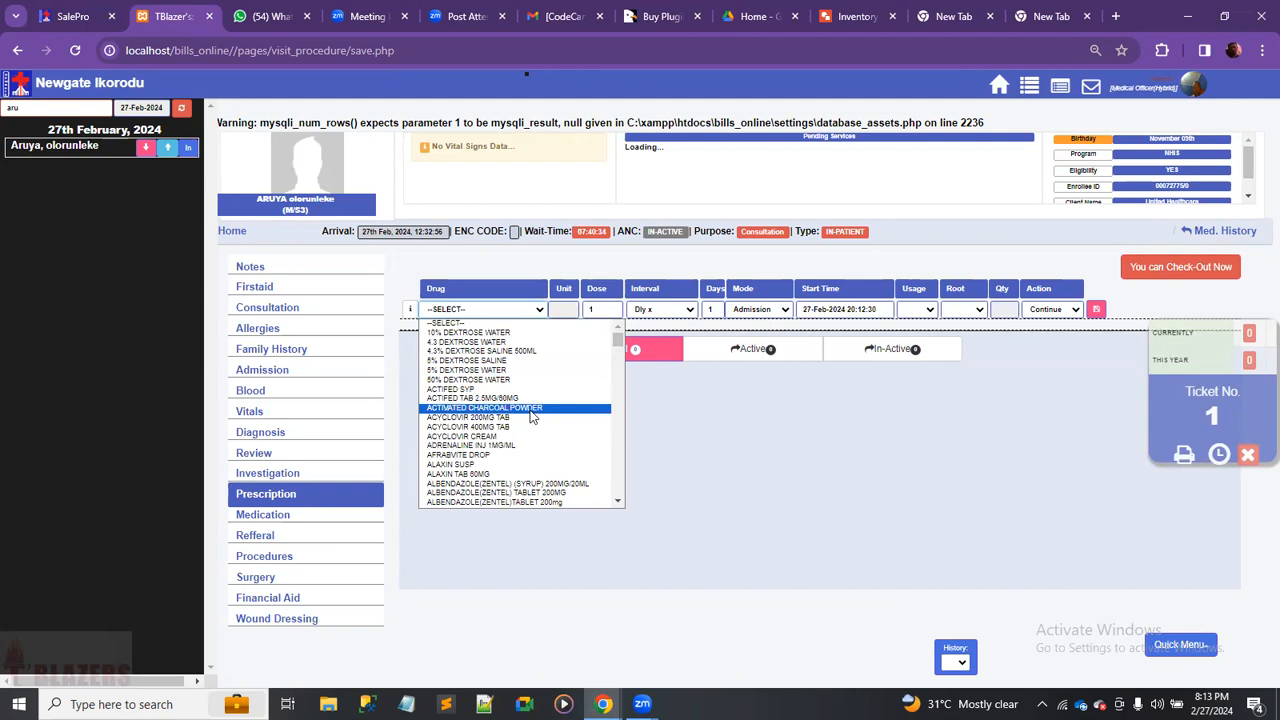
key(f)
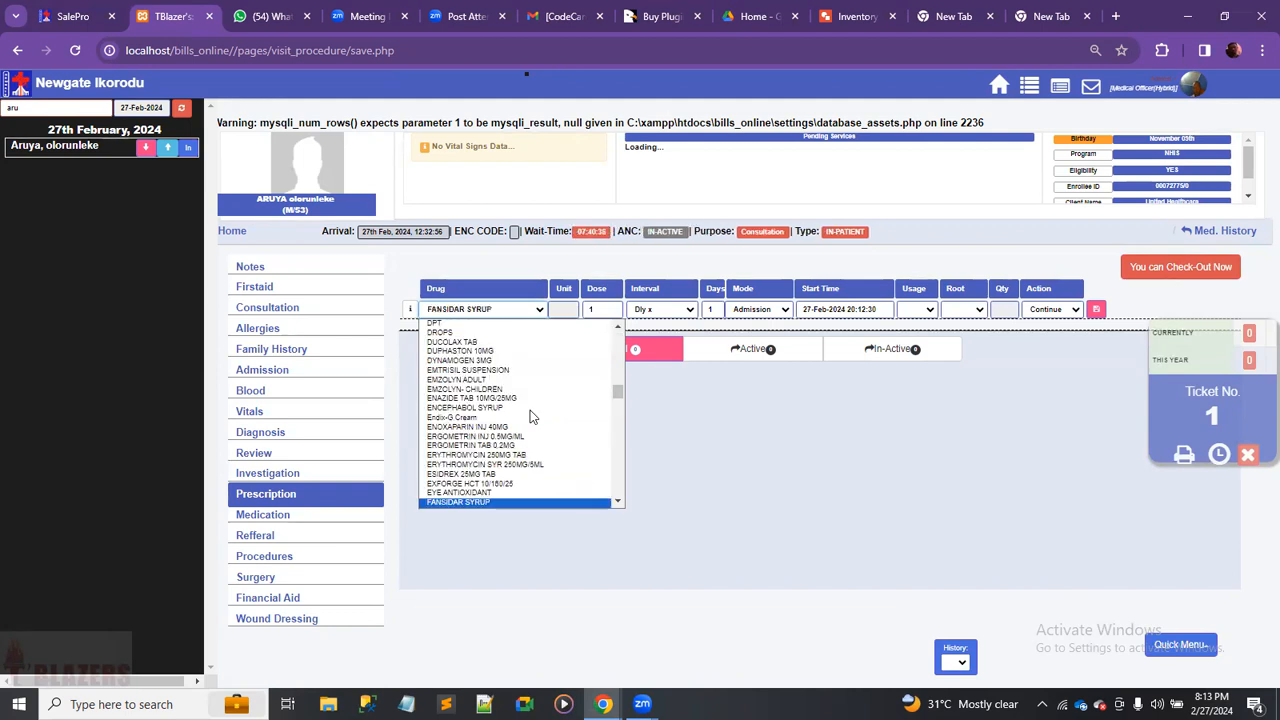
key(Down)
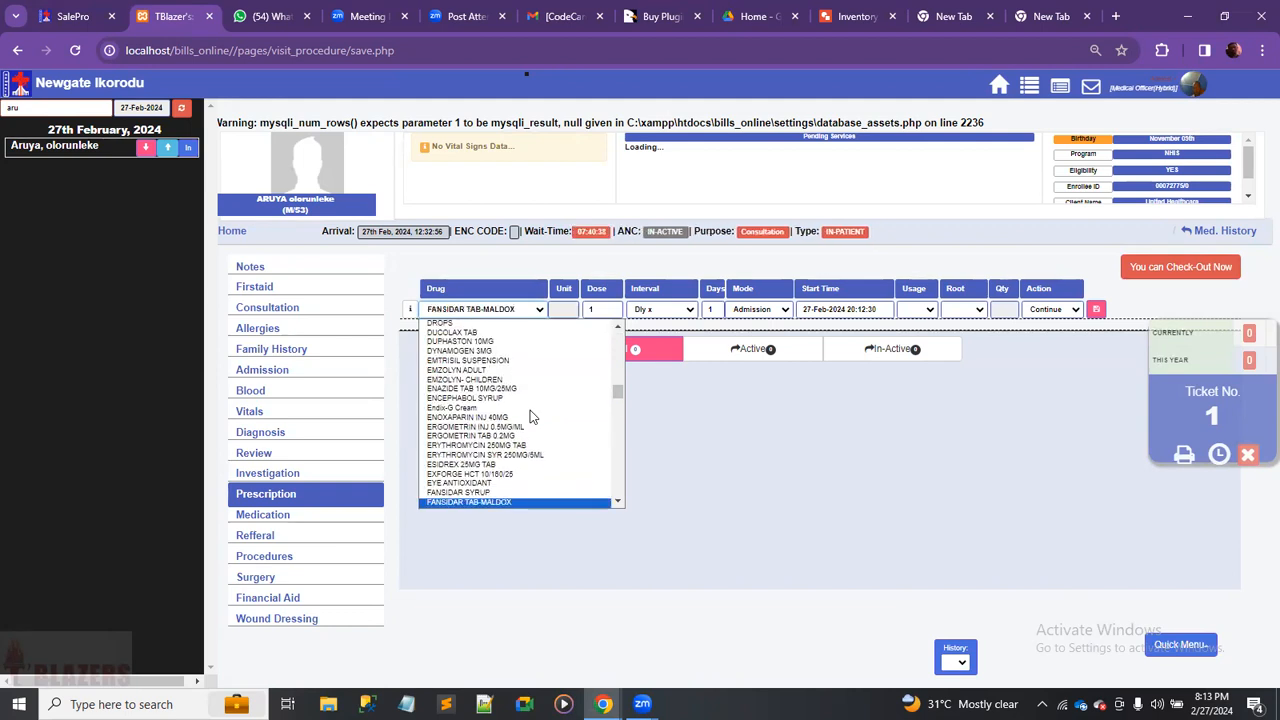
key(Return)
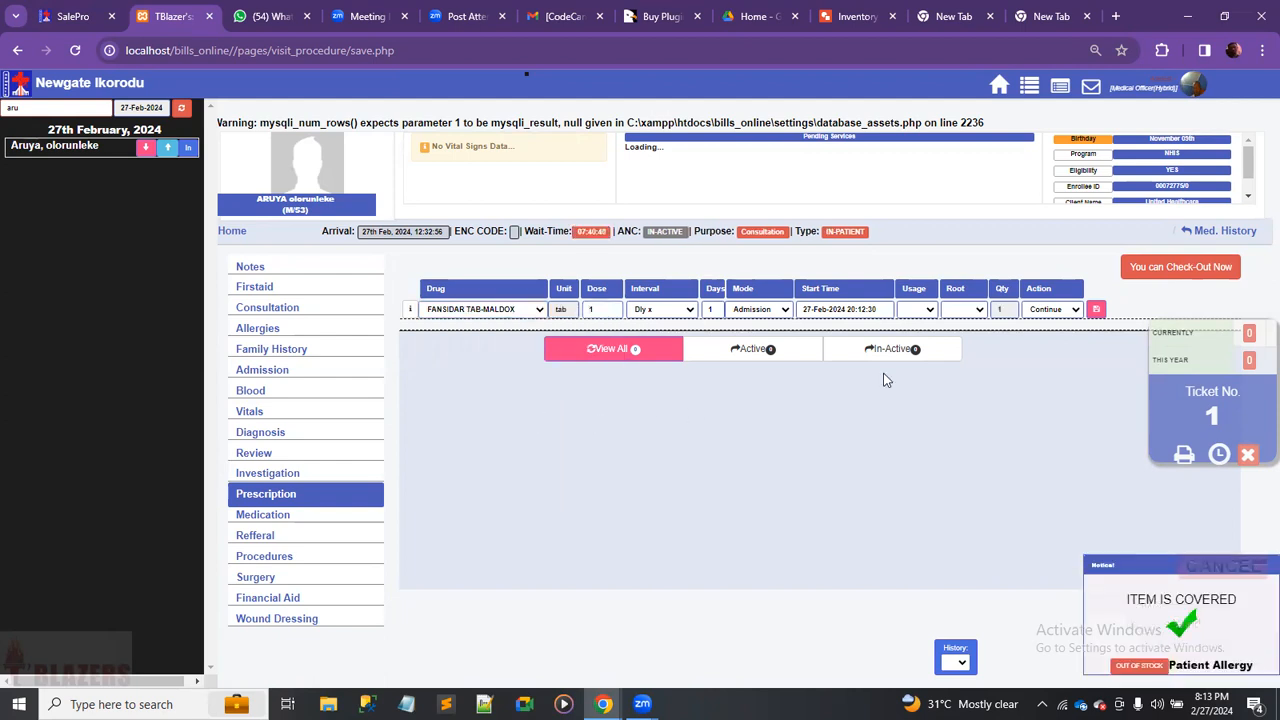
click(1097, 312)
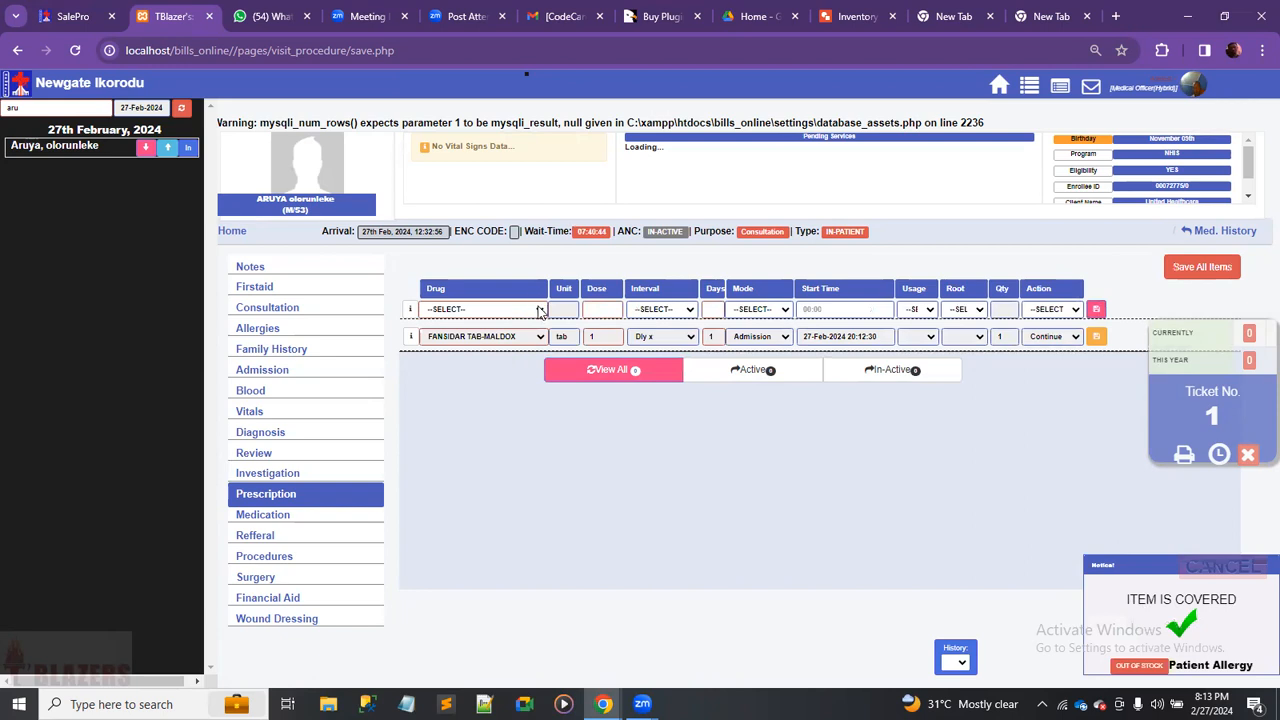
click(539, 310)
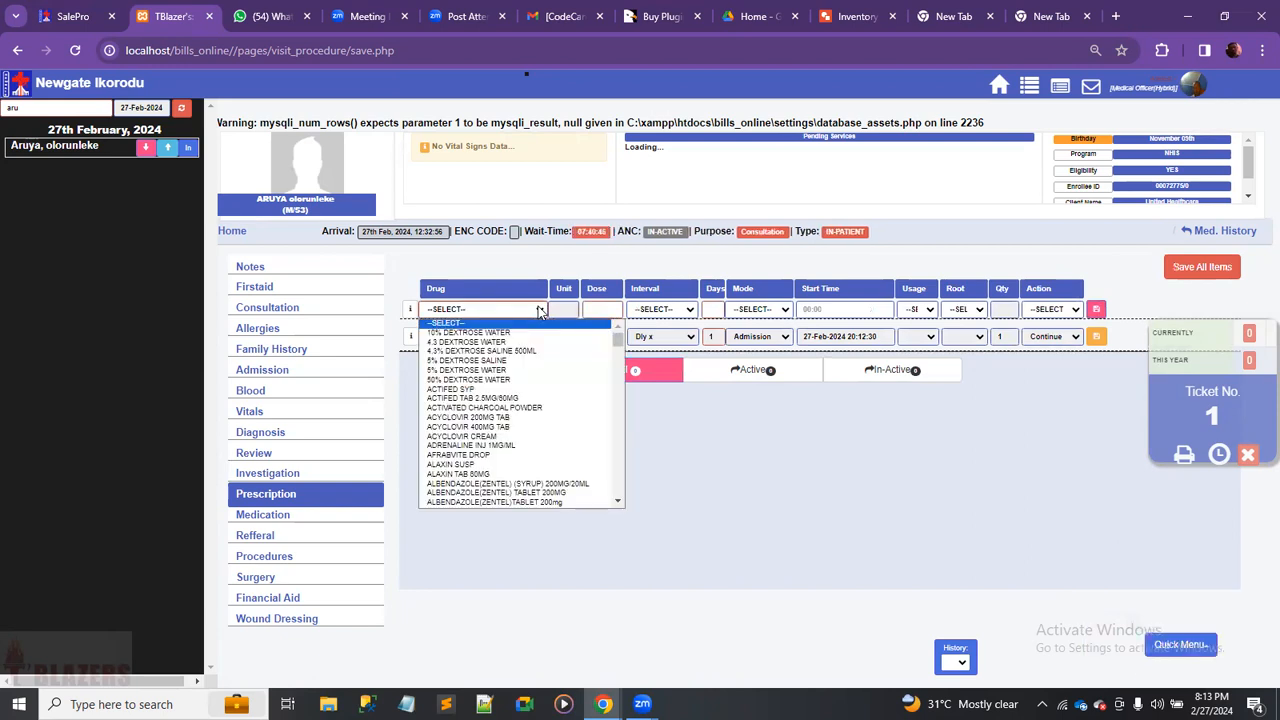
click(775, 484)
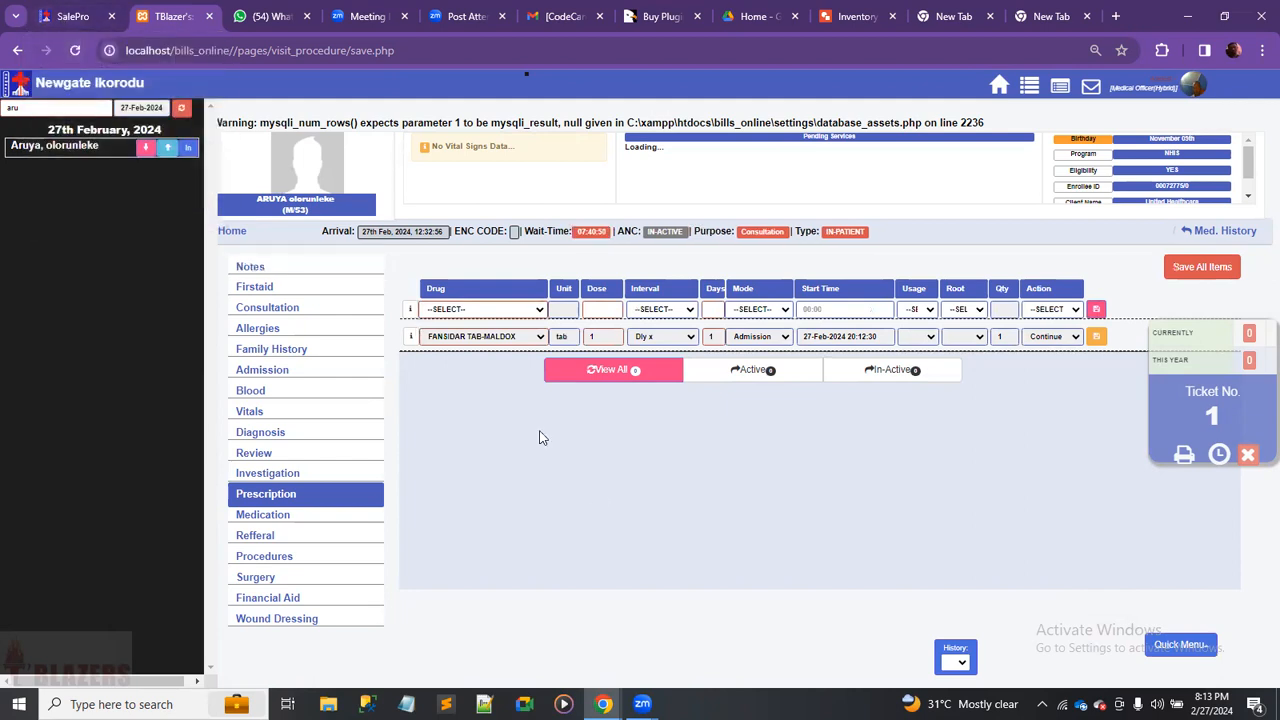
Switch to SalePro, examine the products in the 20-02-2024 DRUGFIELD purchase, and return to the patient's prescription page.
click(66, 18)
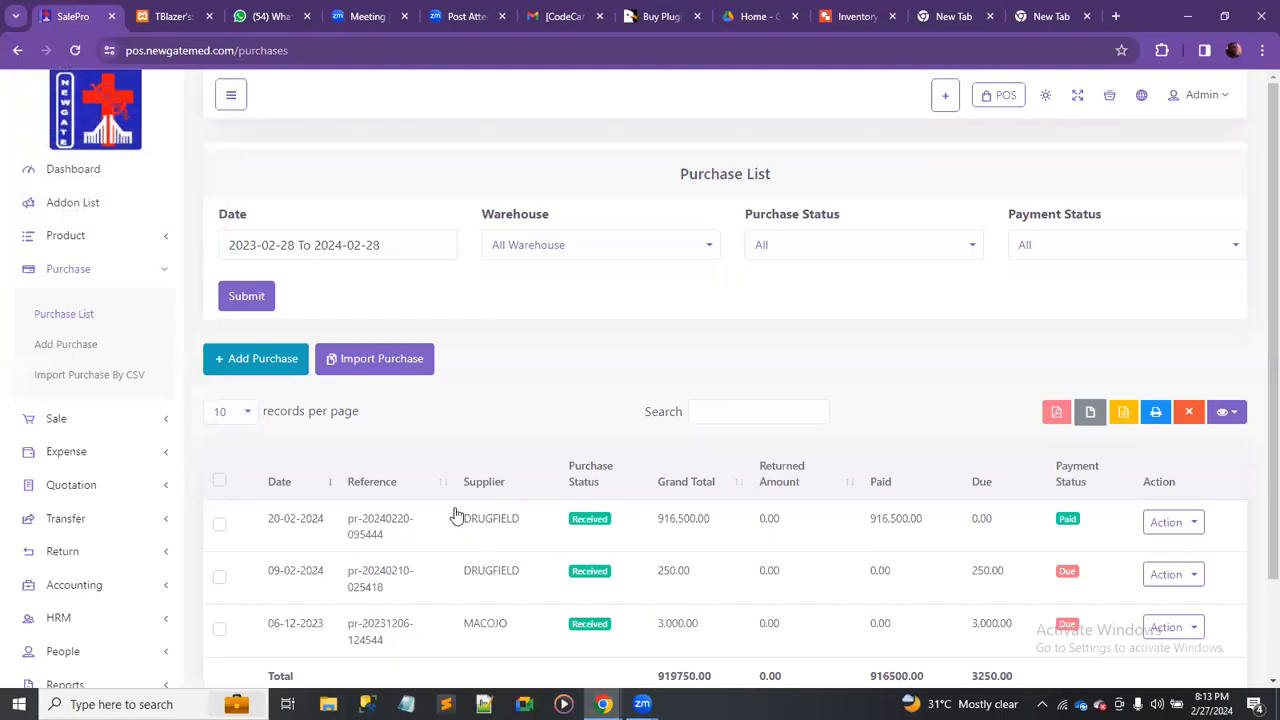
scroll(455, 515, down, 1)
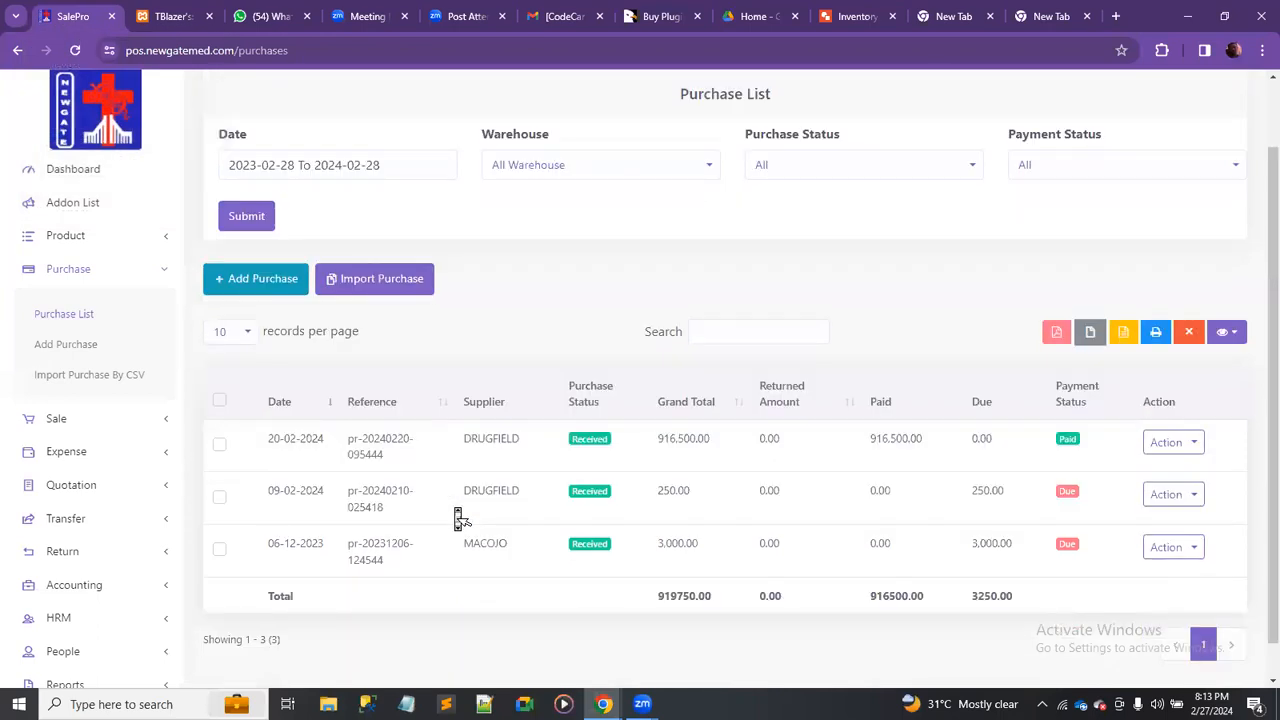
click(418, 453)
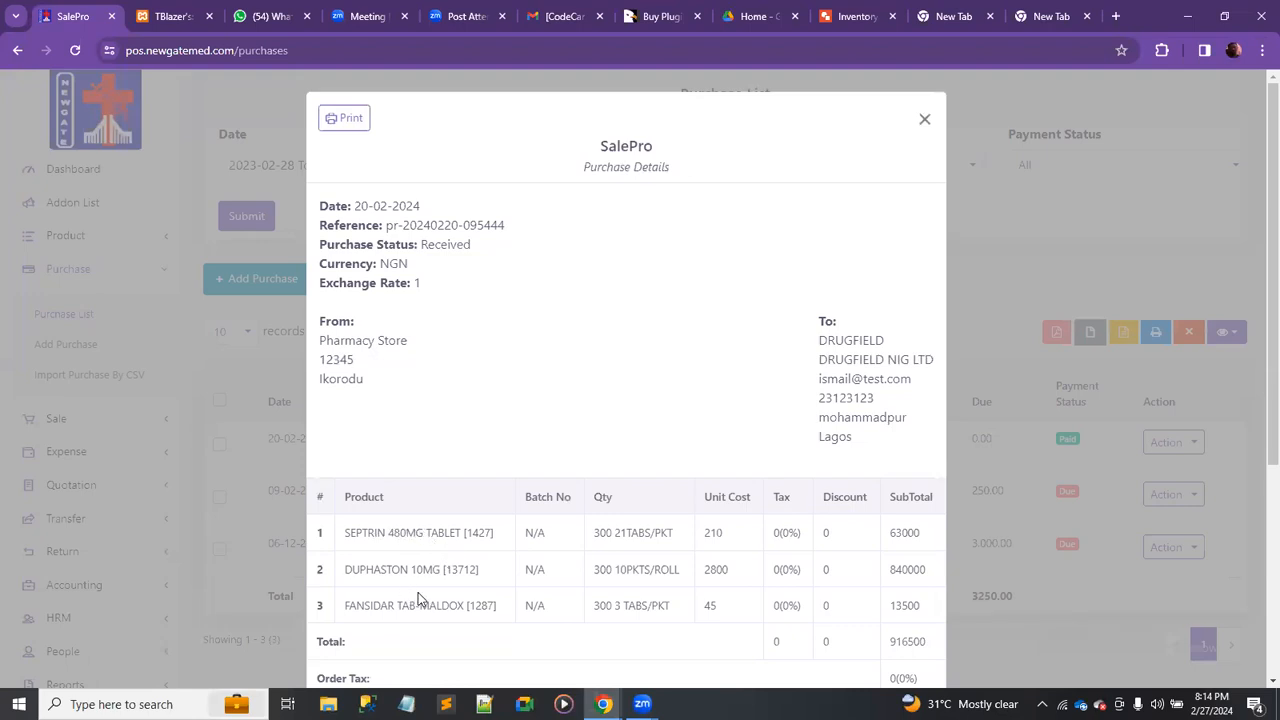
click(170, 16)
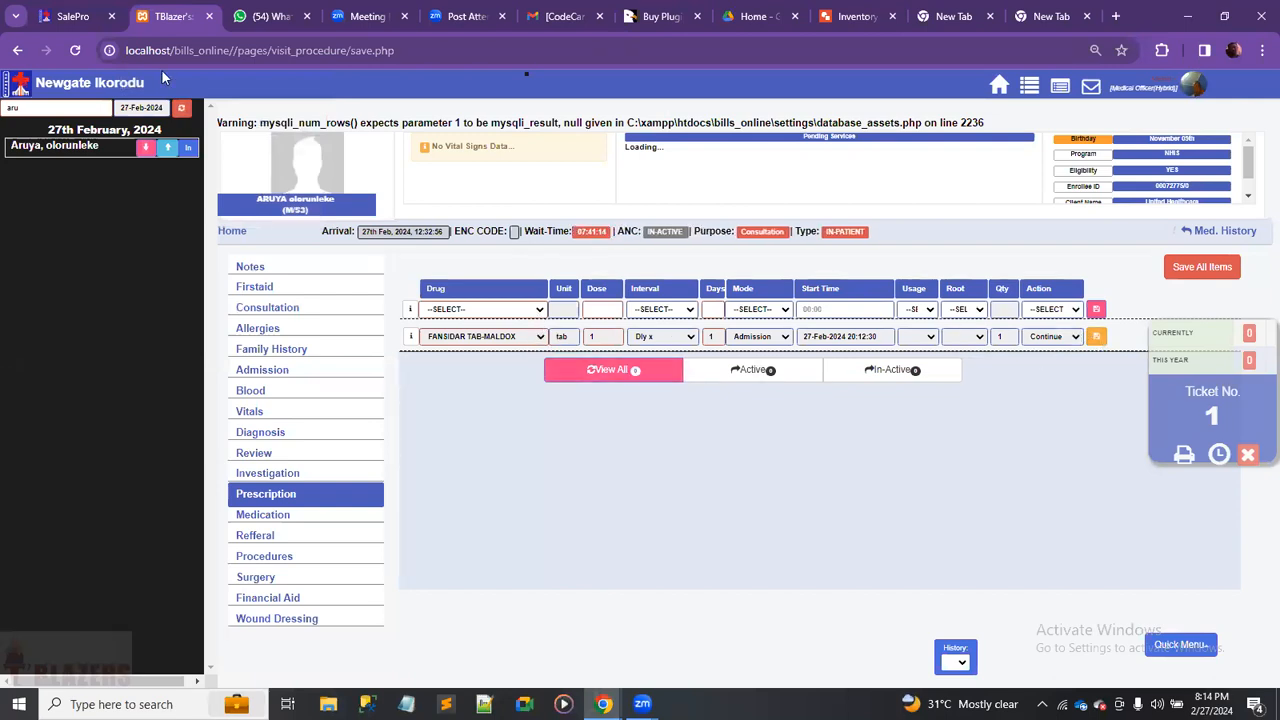
Recheck the purchased products in SalePro and try to prescribe DUPHASTON 10MG for the in-patient.
click(70, 18)
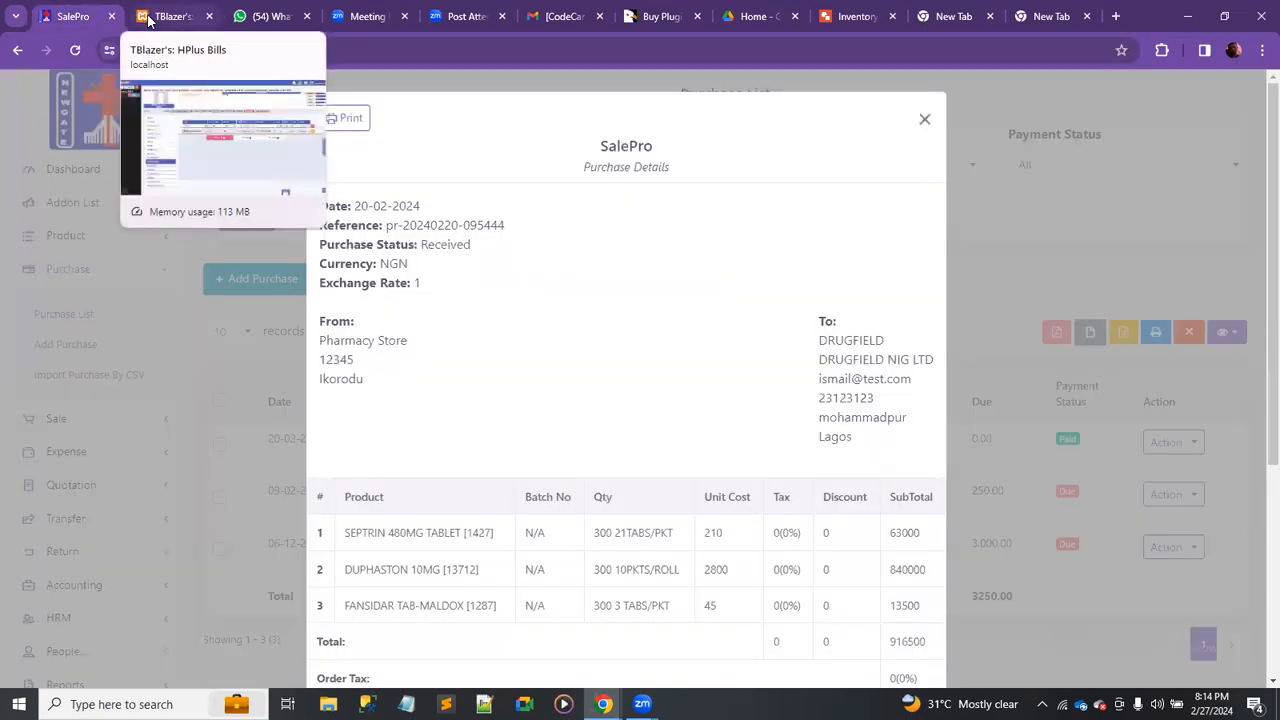
click(147, 18)
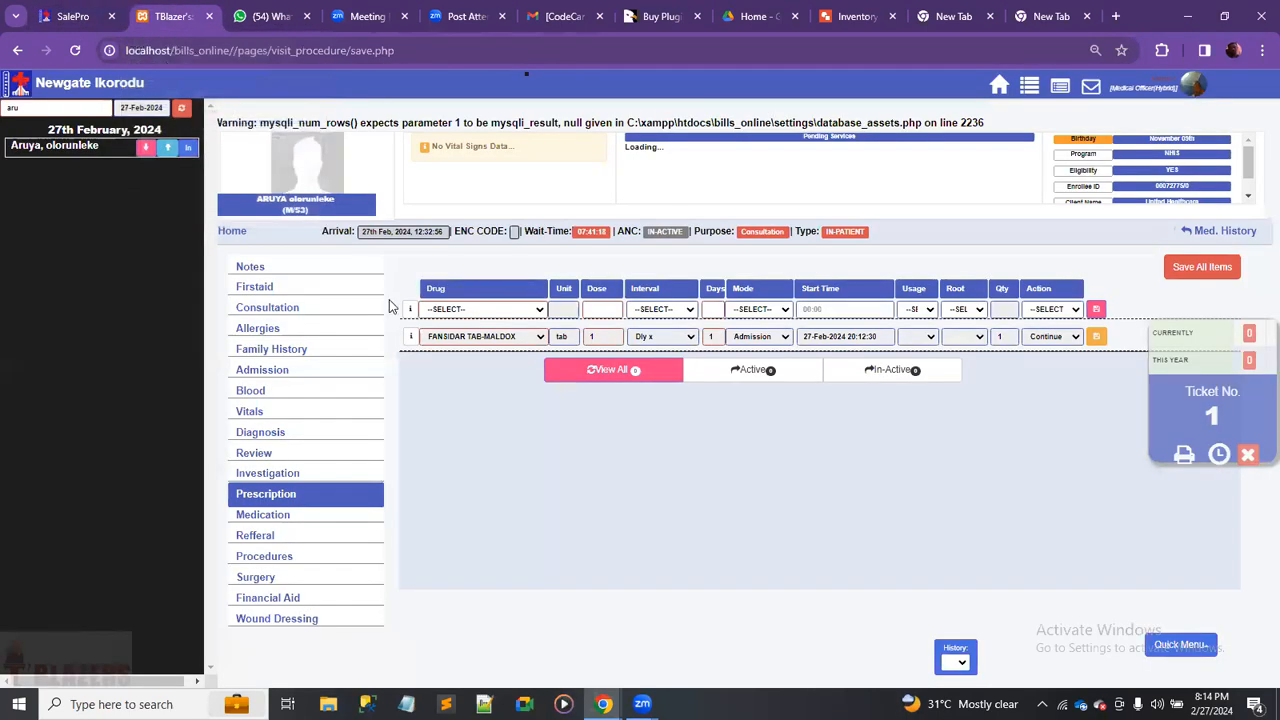
click(478, 310)
text(dup)
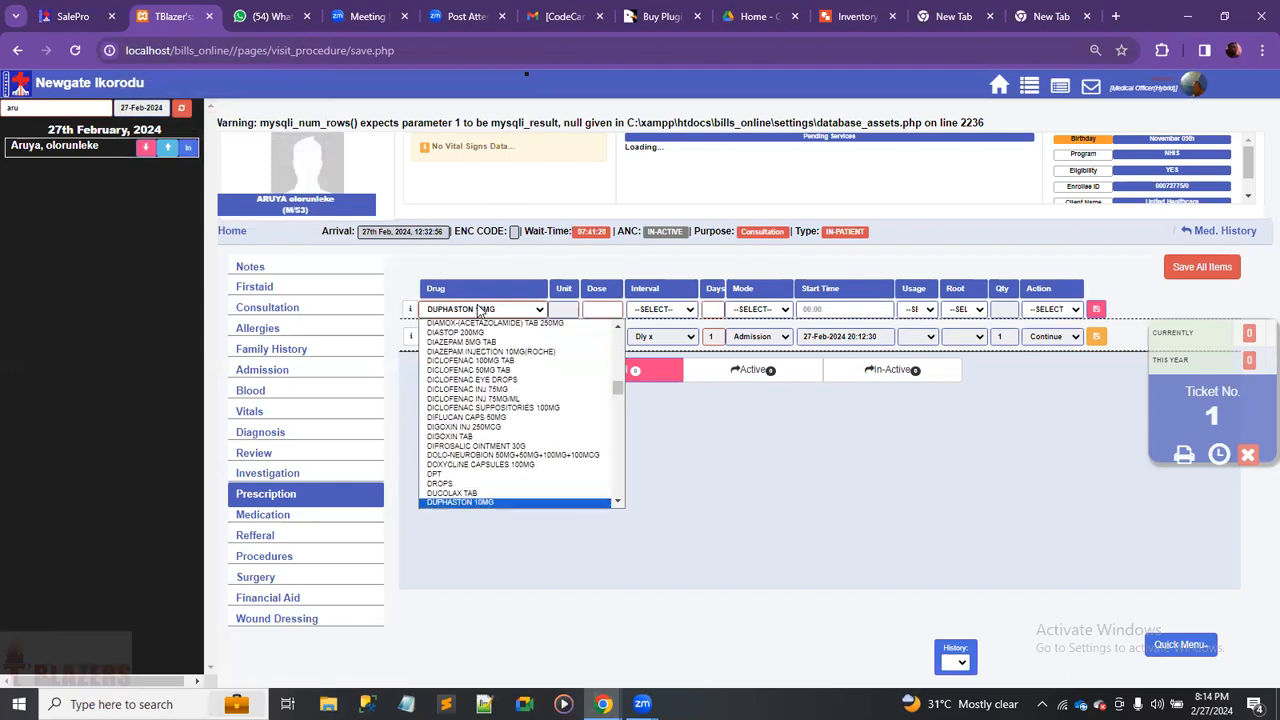
key(Return)
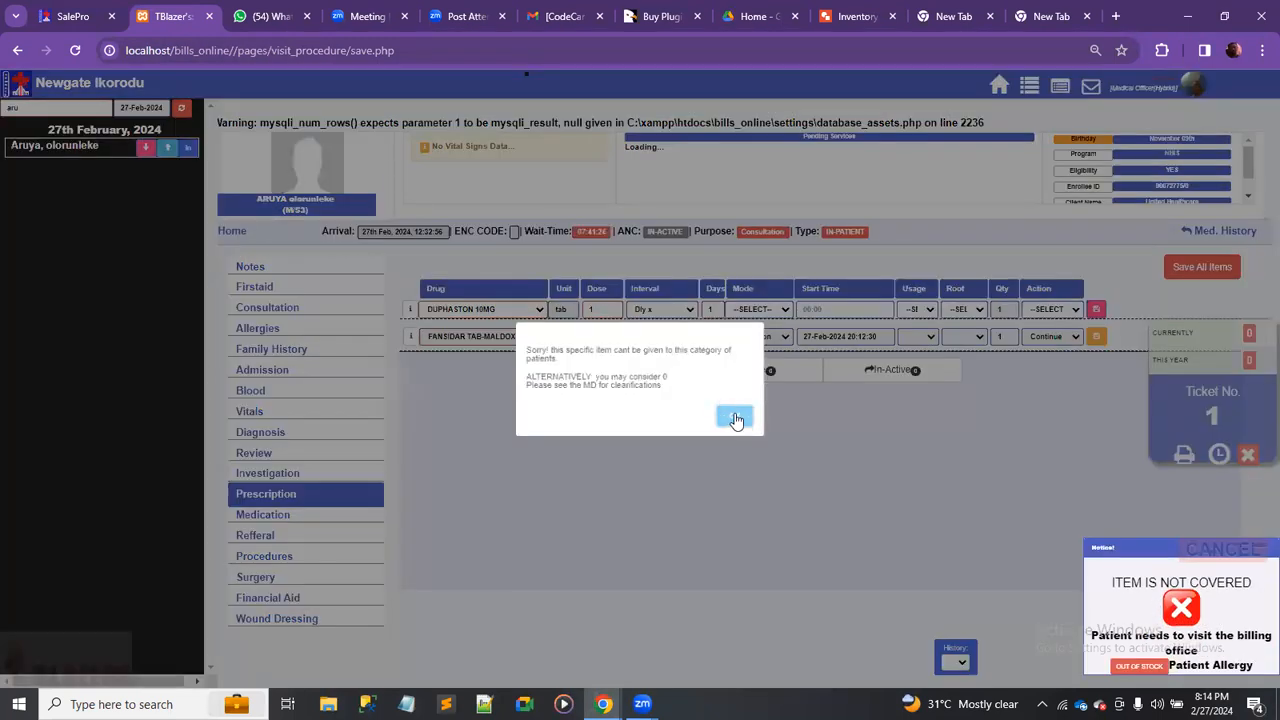
click(735, 418)
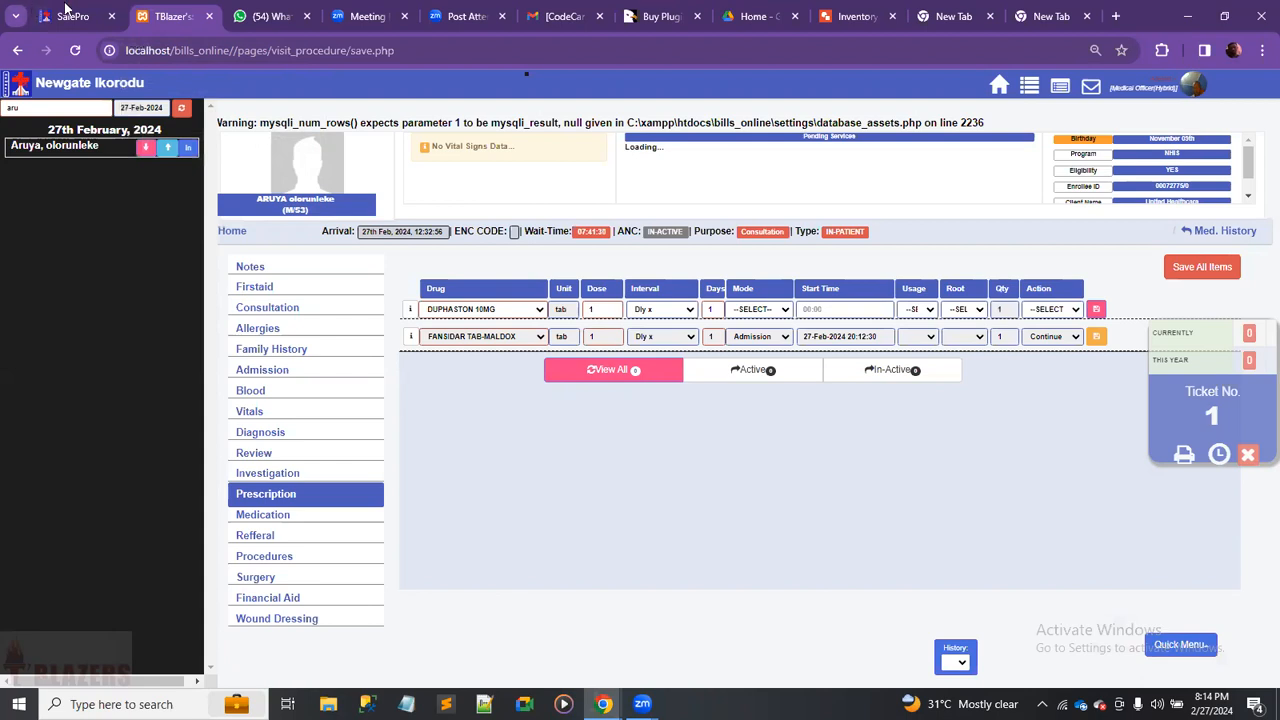
Consult the SalePro purchase details again and add SEPTRIN 480MG TABLET with a dose of 2 to the in-patient's prescription list.
click(76, 15)
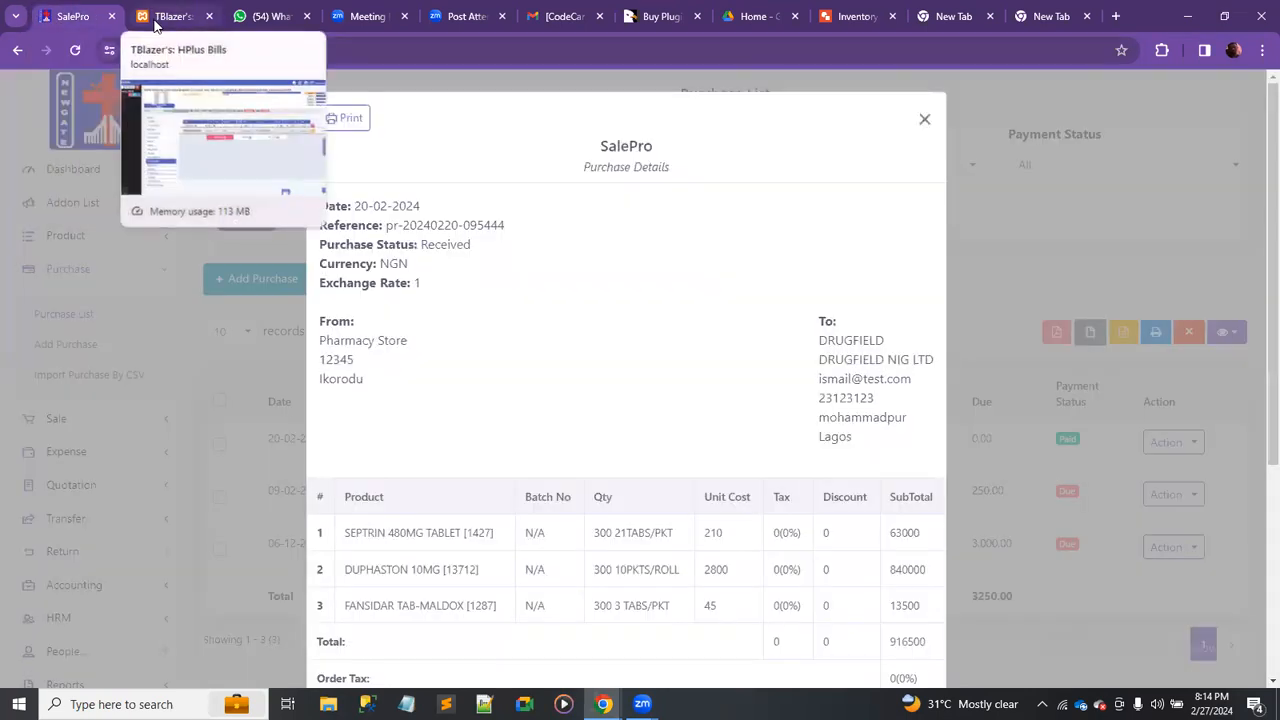
click(155, 20)
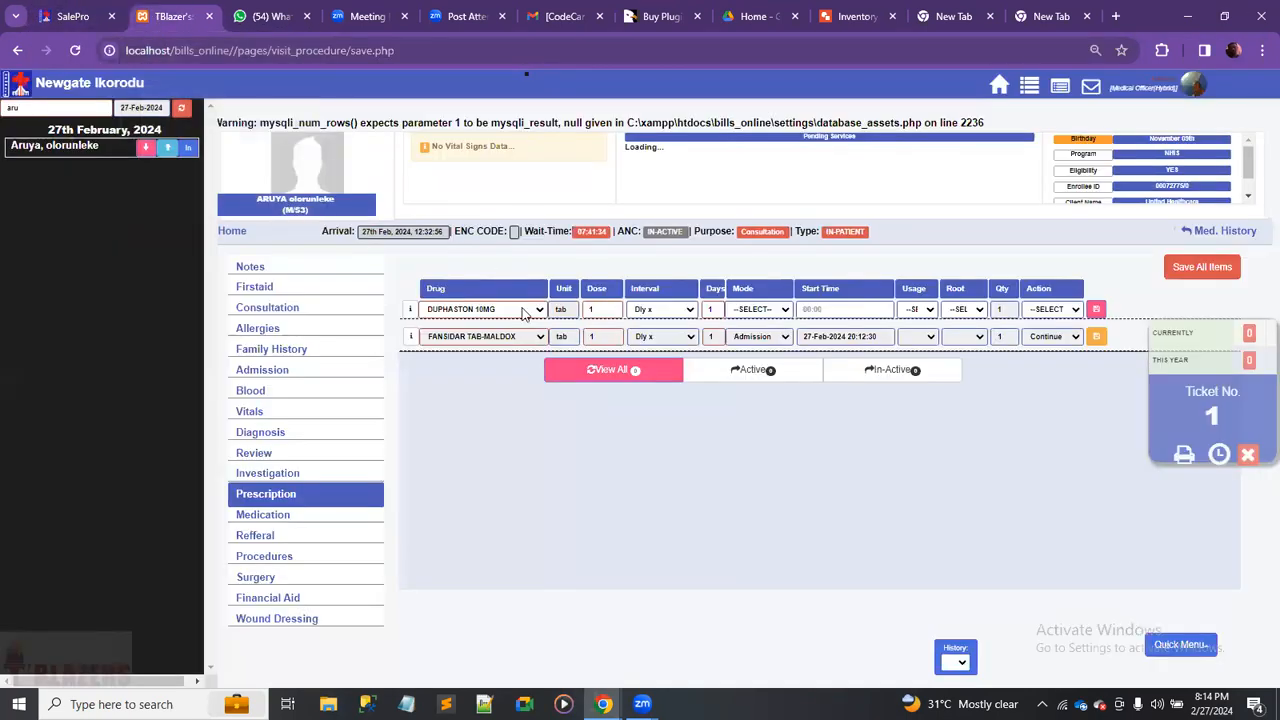
click(522, 310)
text(sep)
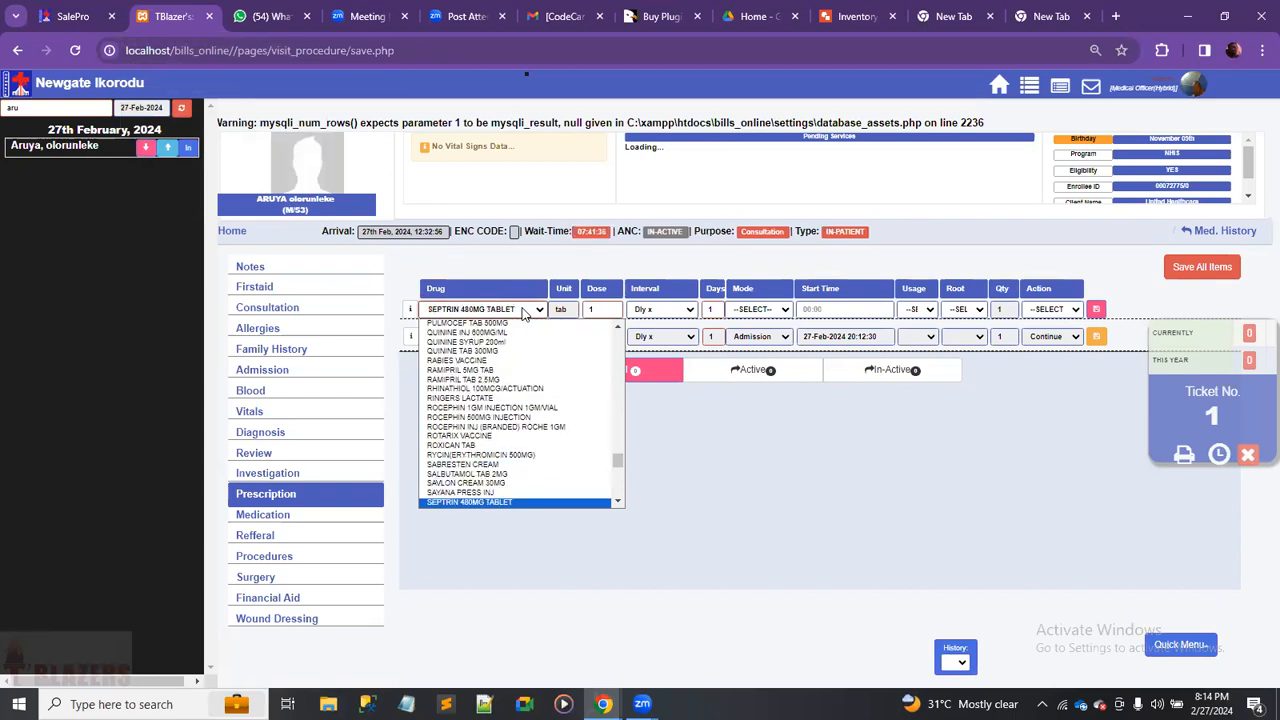
key(Return)
text(1)
key(BackSpace)
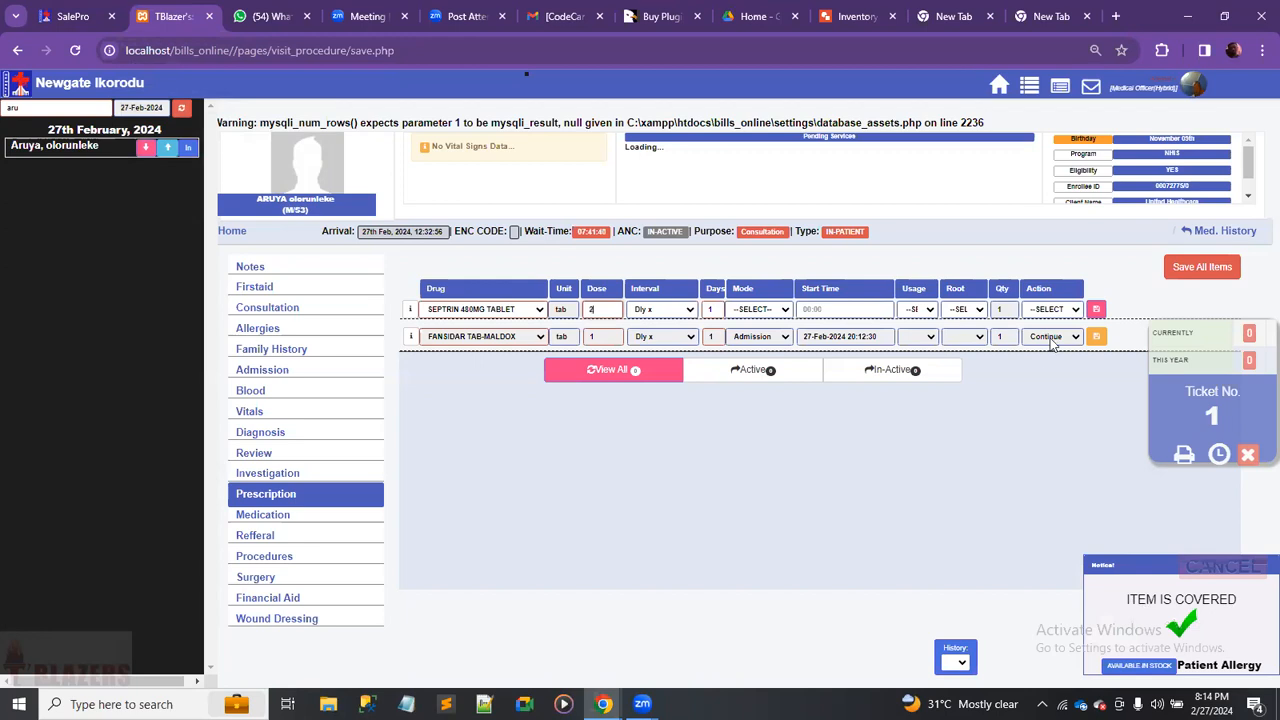
click(1096, 310)
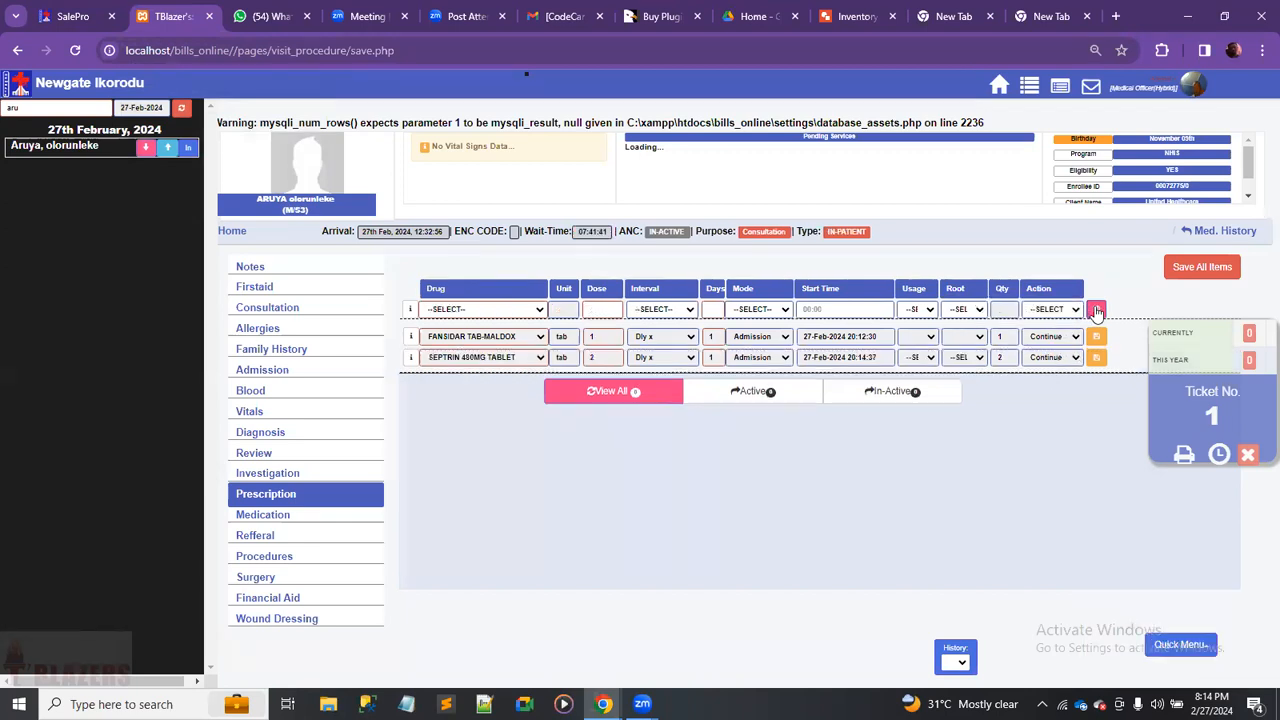
Save all the listed prescription items and try to check the in-patient out.
click(1203, 270)
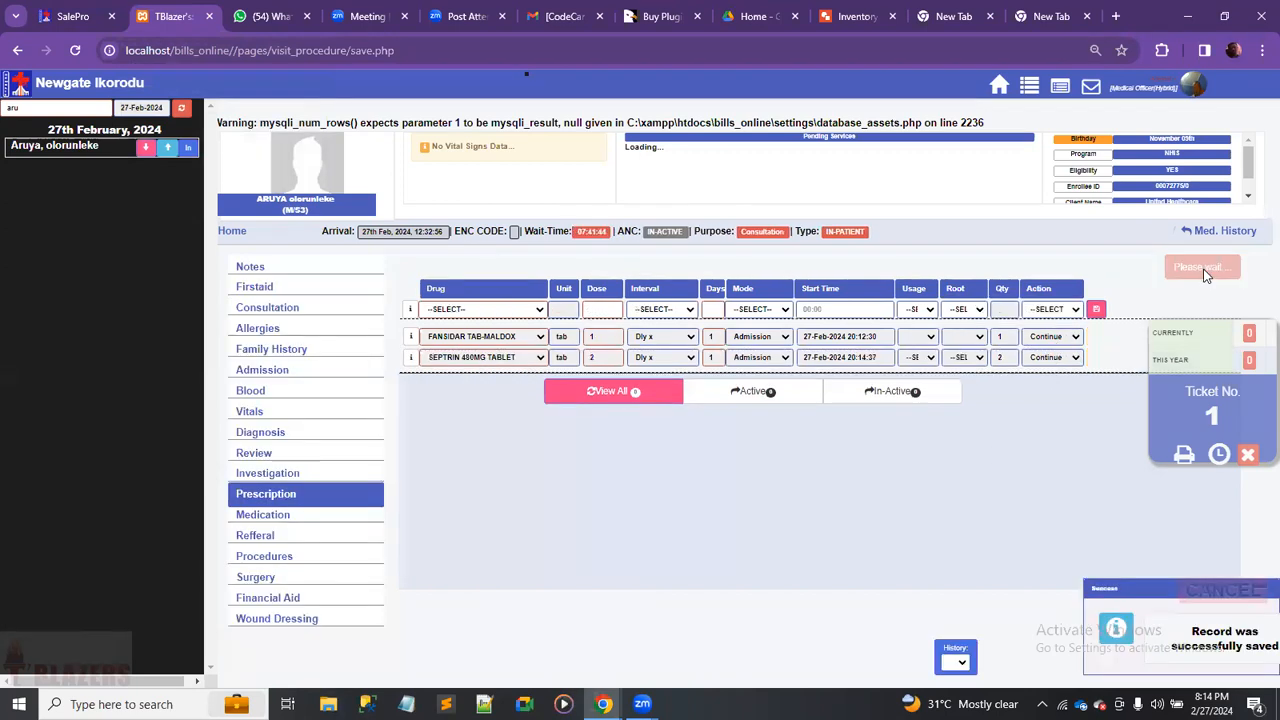
click(343, 500)
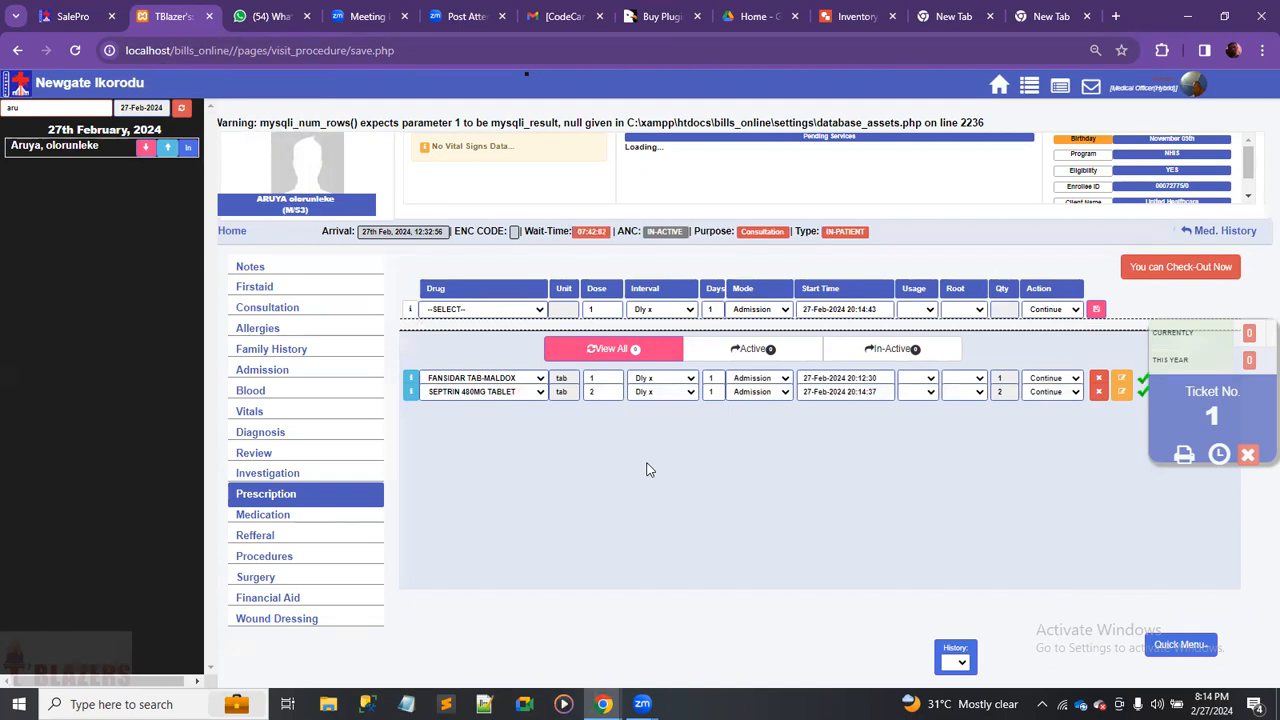
click(1203, 268)
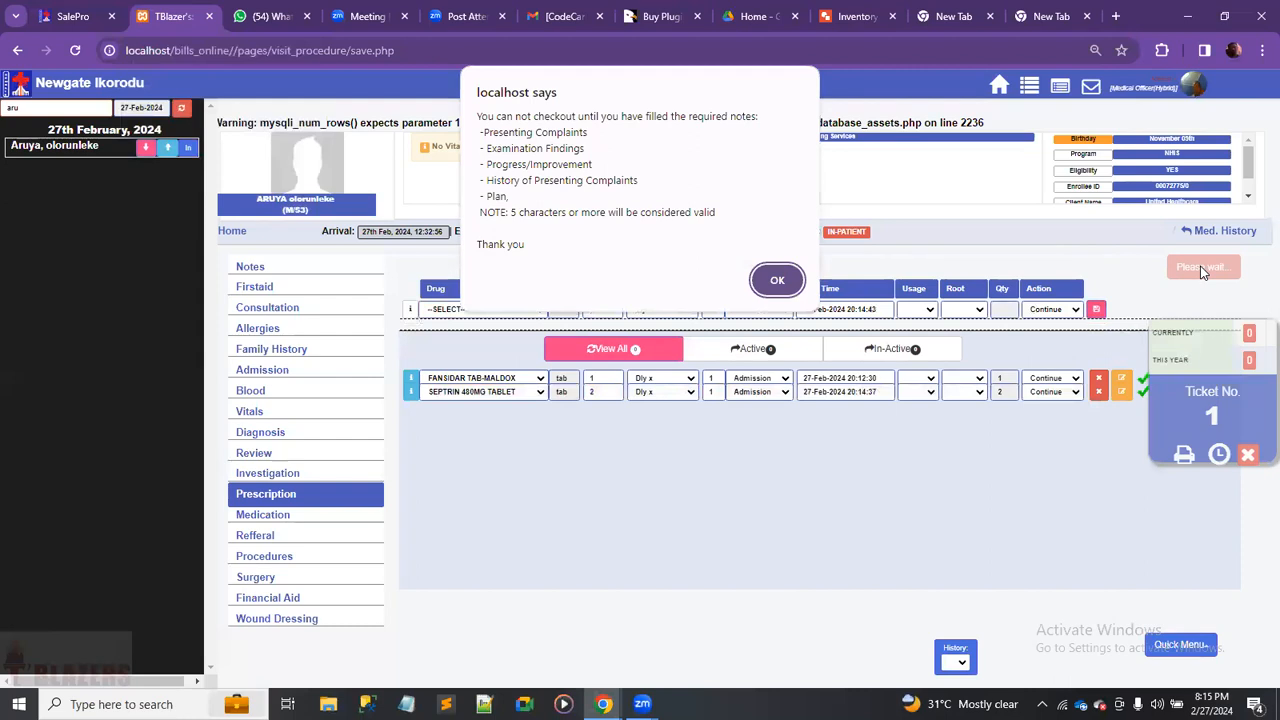
click(789, 289)
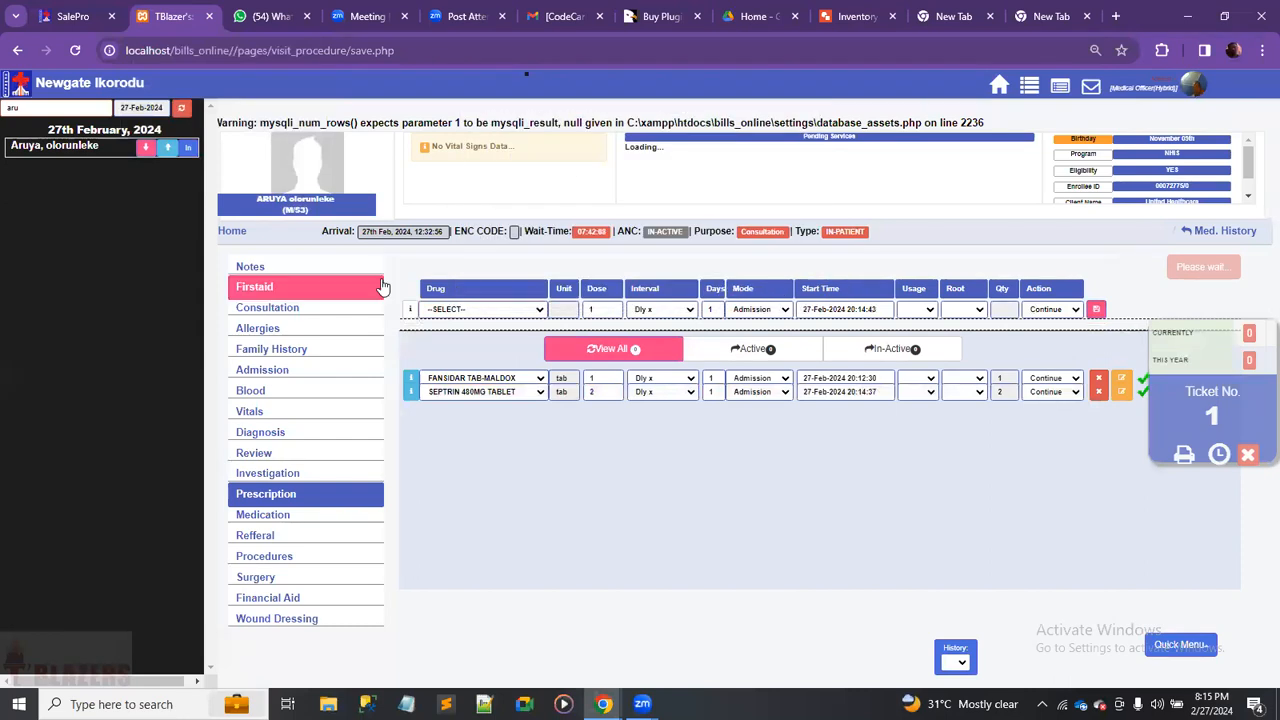
Replace the patient's Presenting Complaints note with "abcdefghijk" and copy that text.
click(321, 272)
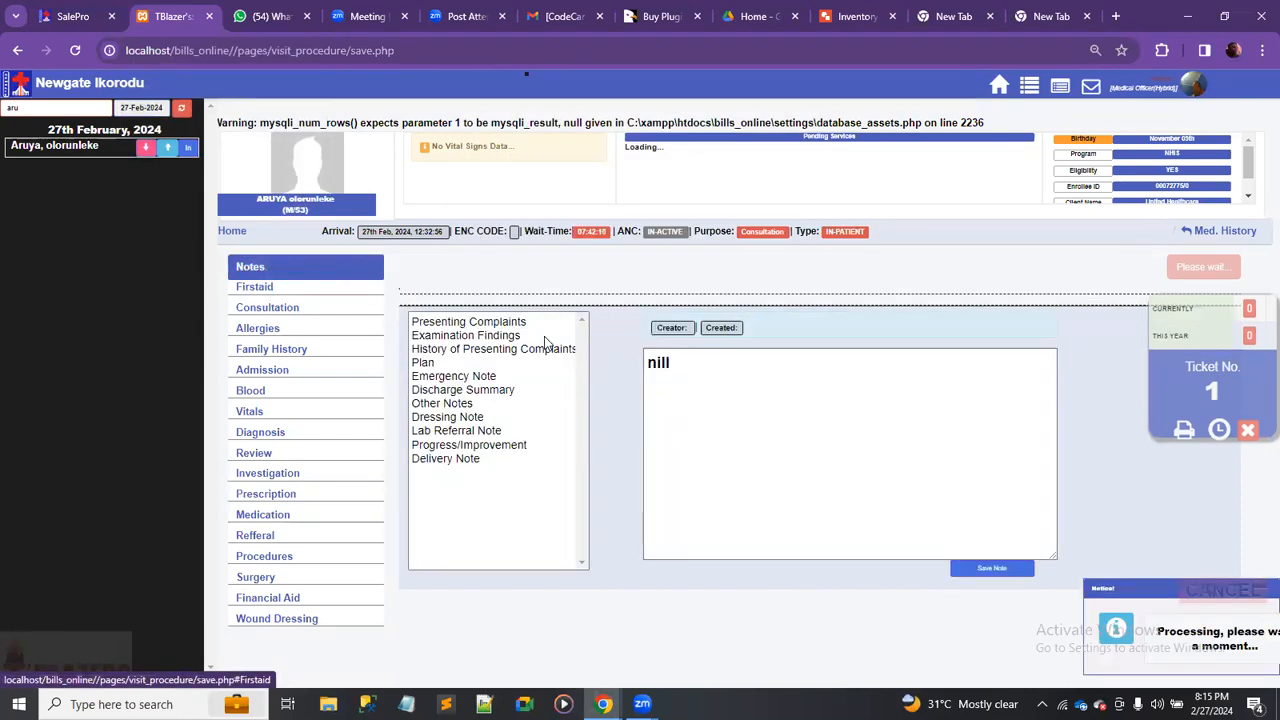
click(675, 366)
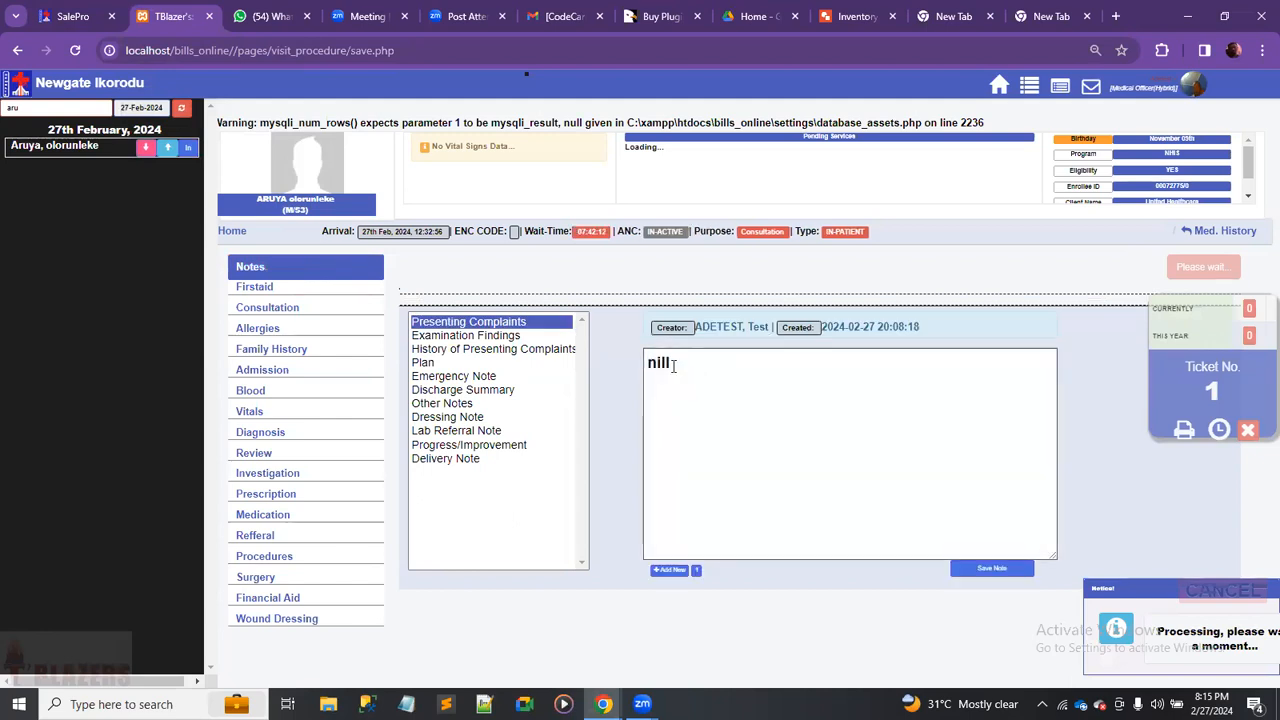
key(BackSpace)
key(BackSpace)
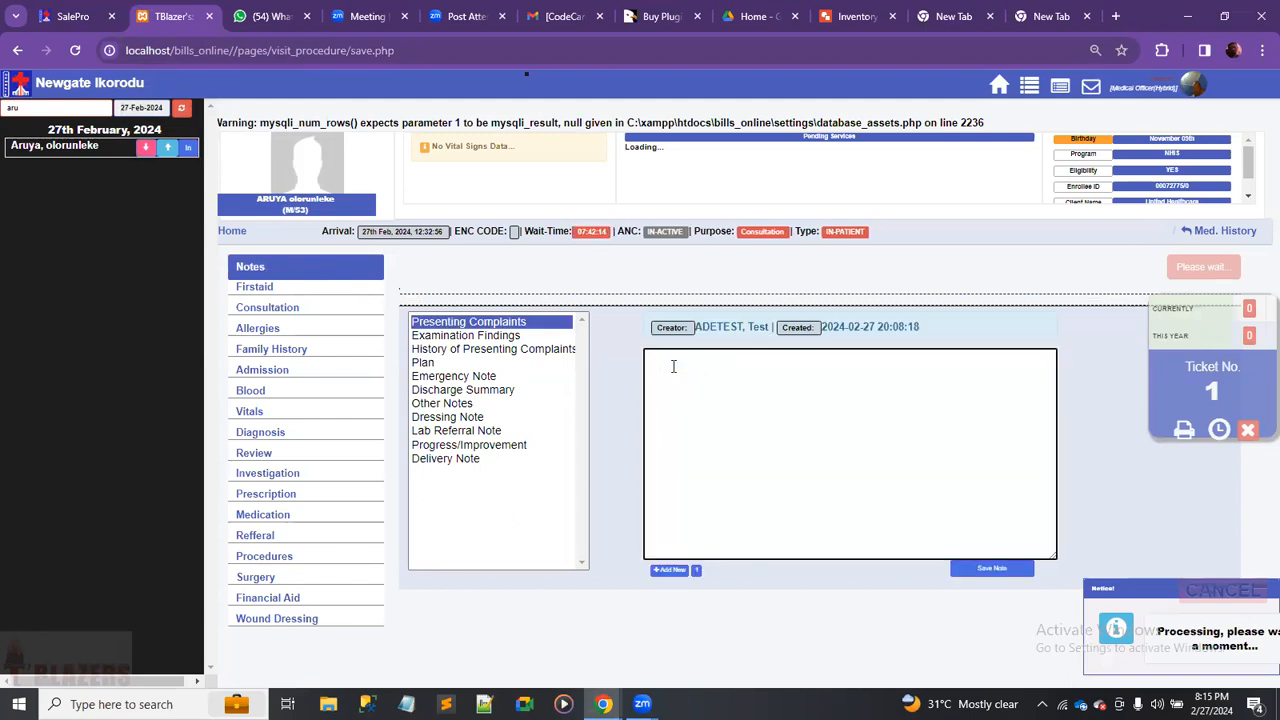
text(abcdefghijk)
key(ctrl+a)
key(ctrl+c)
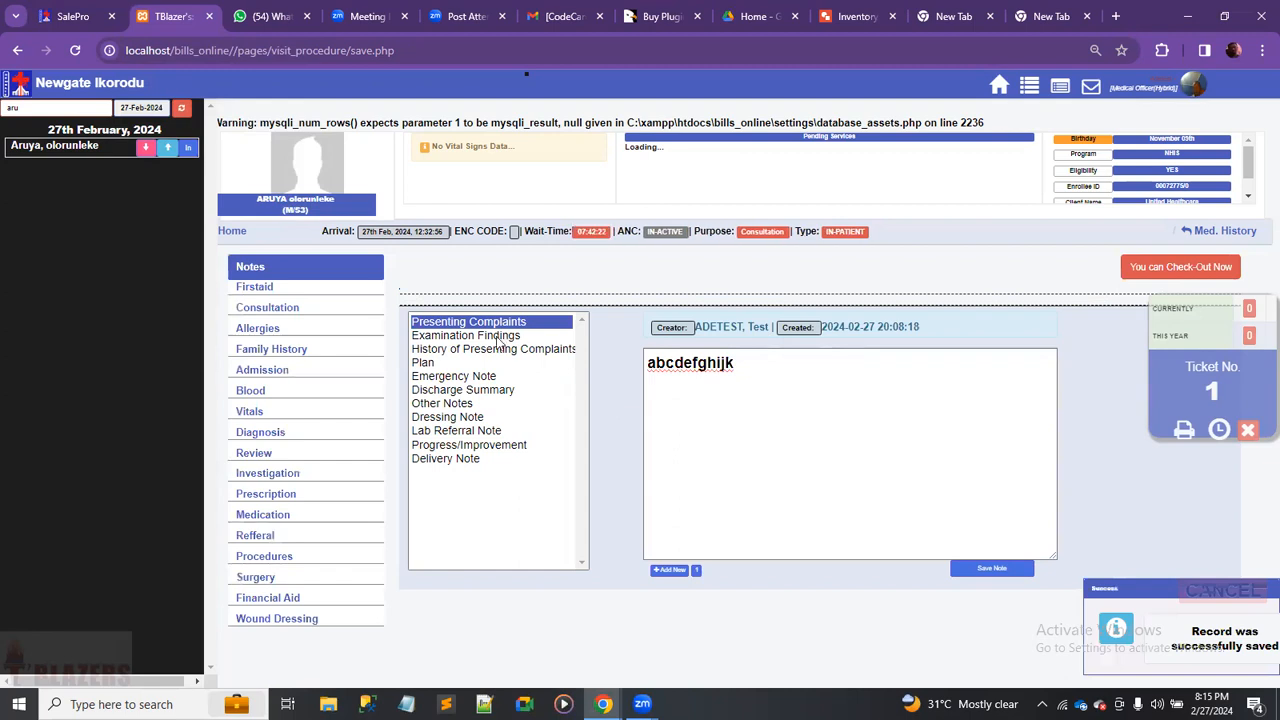
Replace the Examination Findings note with the copied text "abcdefghijk".
click(497, 341)
click(673, 365)
key(ctrl+a)
key(ctrl+v)
click(617, 430)
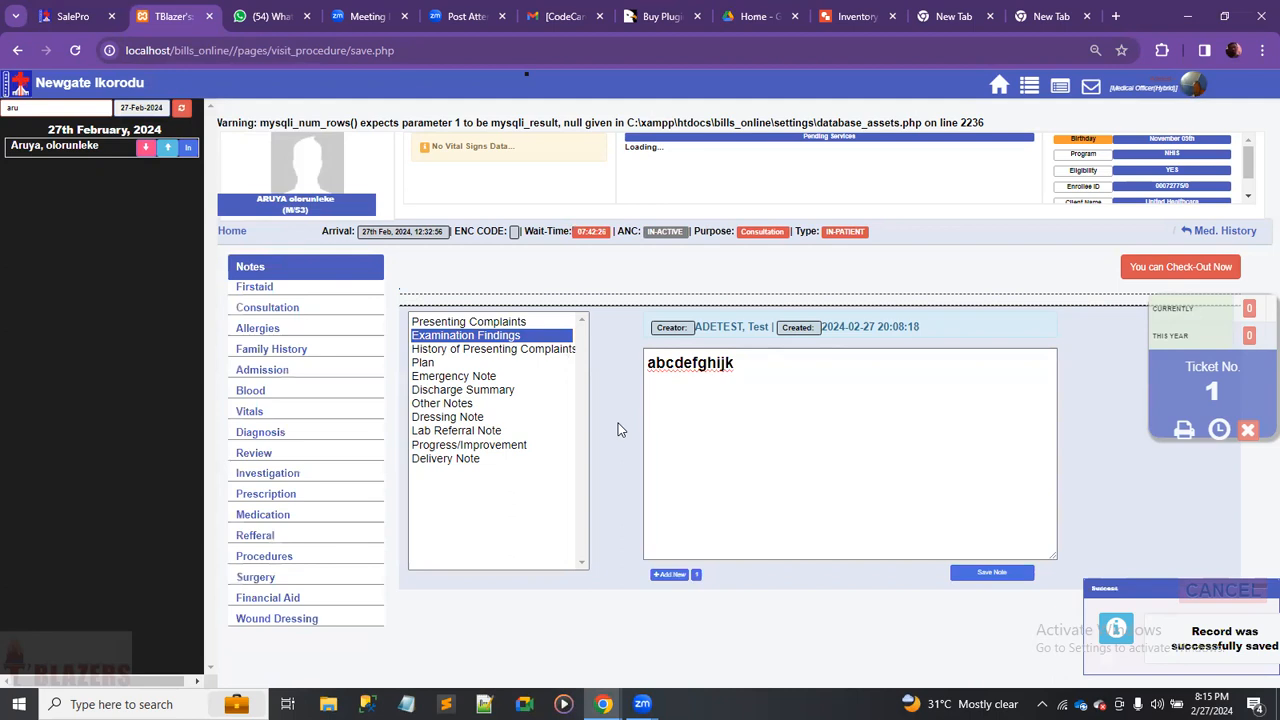
Replace the Plan note with the copied text "abcdefghijk".
click(424, 364)
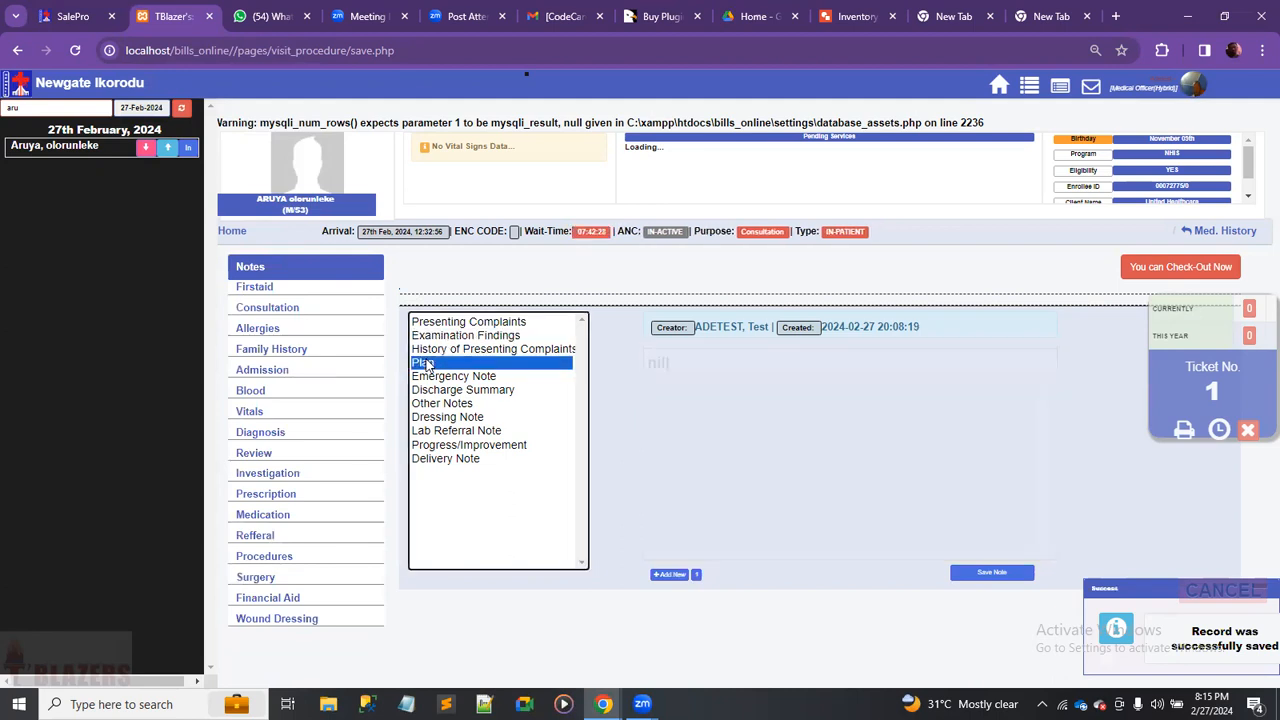
click(709, 363)
key(ctrl+a)
key(BackSpace)
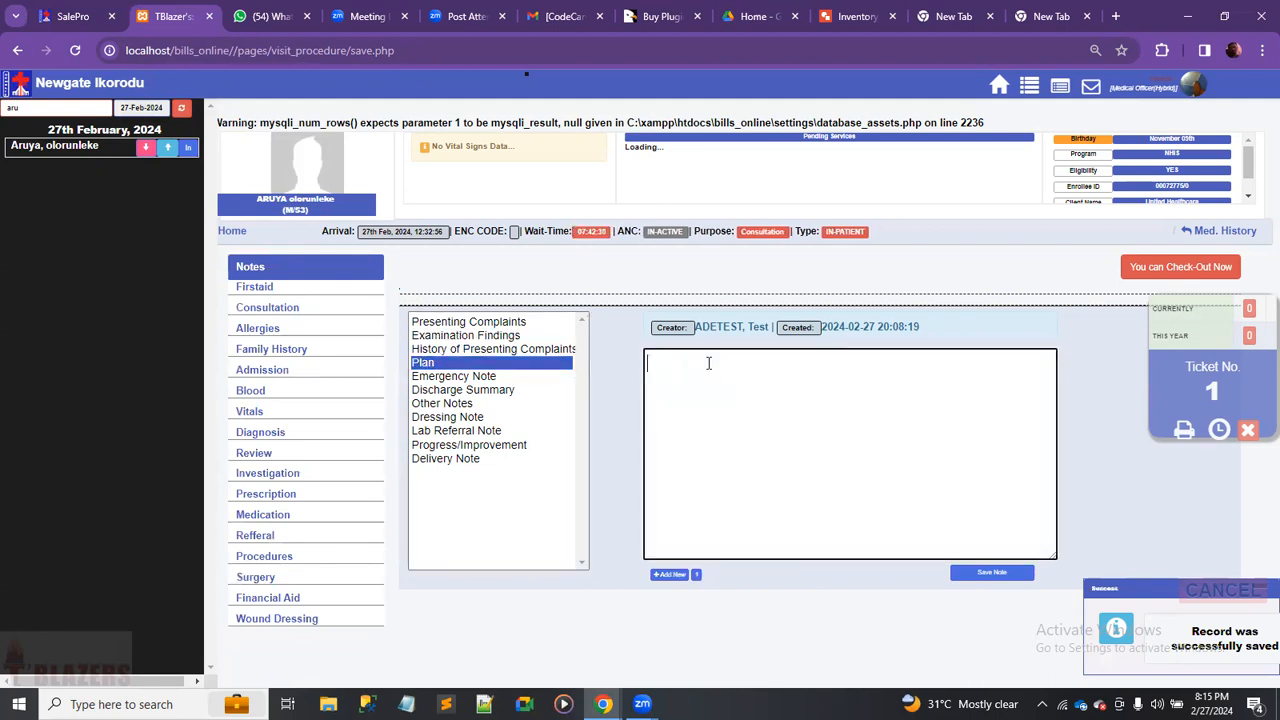
key(ctrl+v)
click(610, 397)
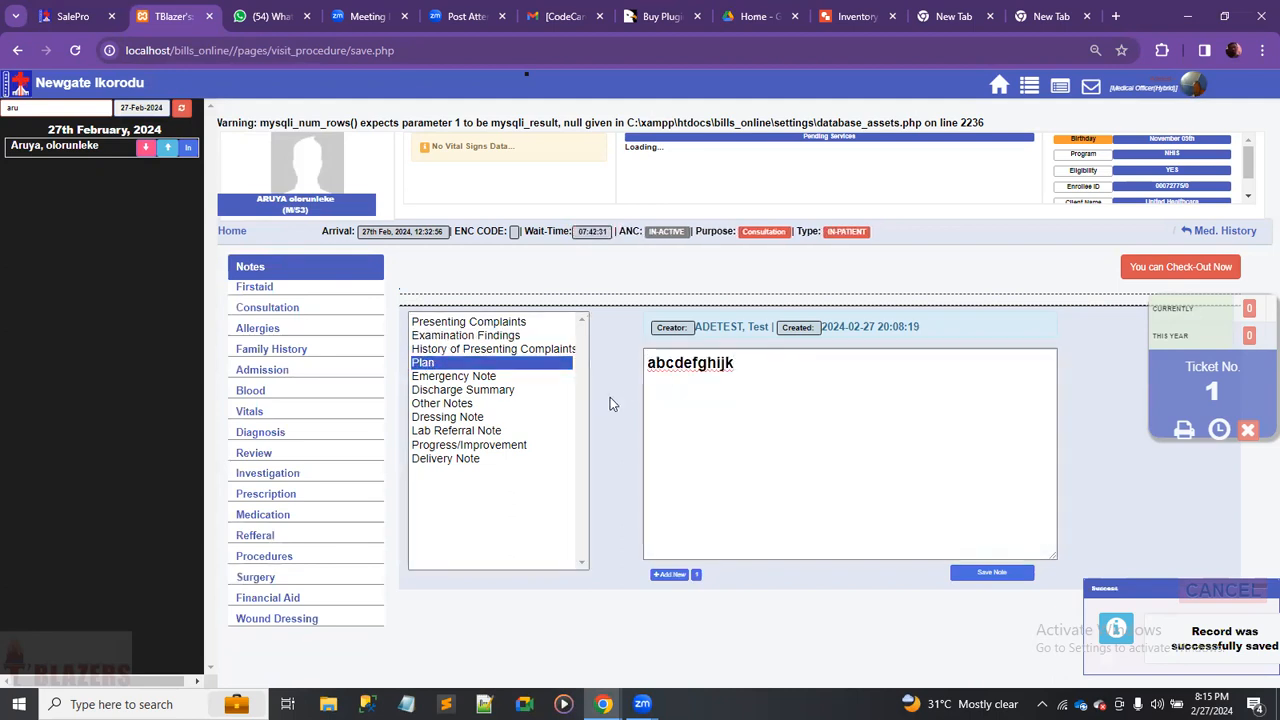
Replace the History of Presenting Complaints note with the copied text "abcdefghijk".
click(510, 350)
click(688, 376)
key(BackSpace)
key(BackSpace)
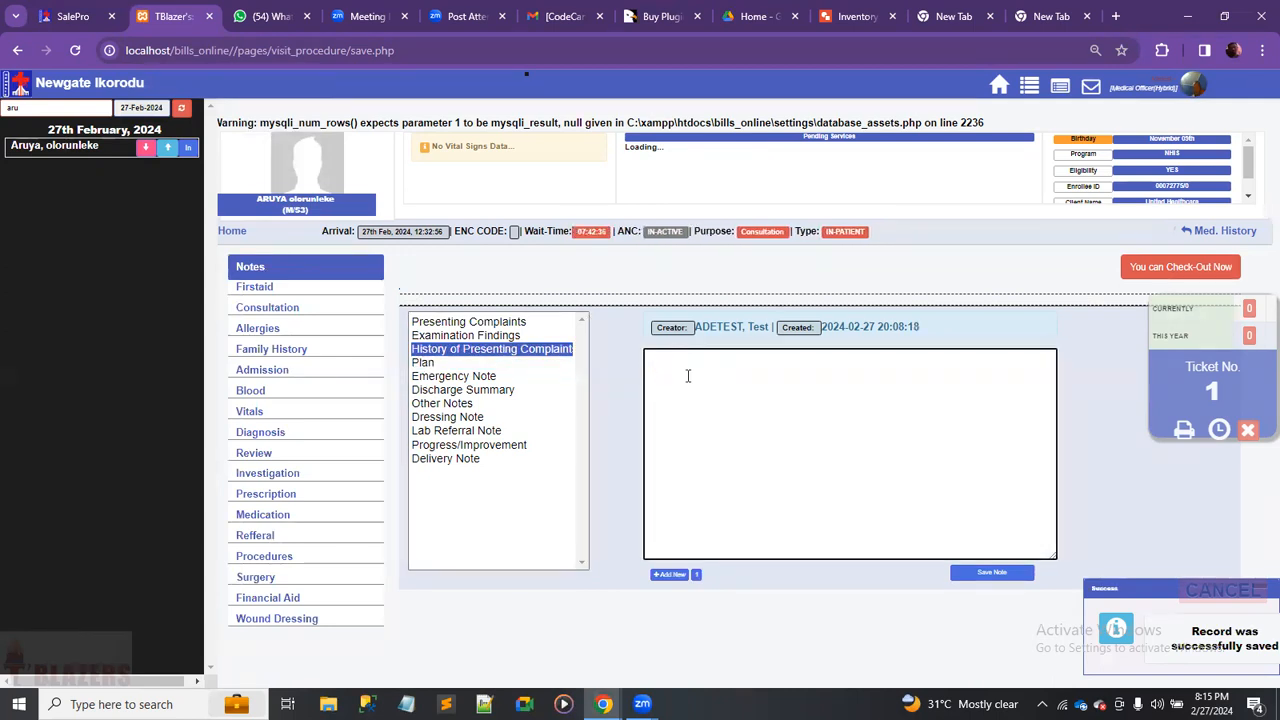
key(ctrl+v)
click(608, 418)
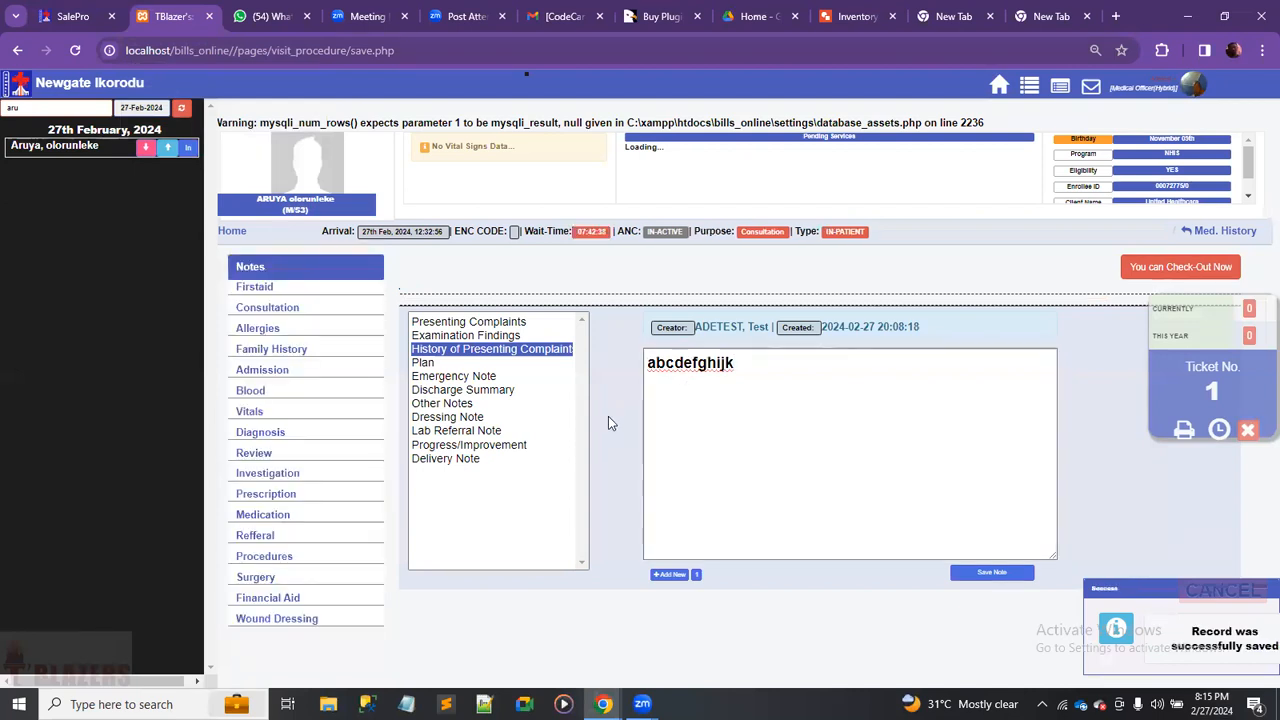
Review the Presenting Complaints and Examination Findings notes and check the in-patient out.
click(508, 322)
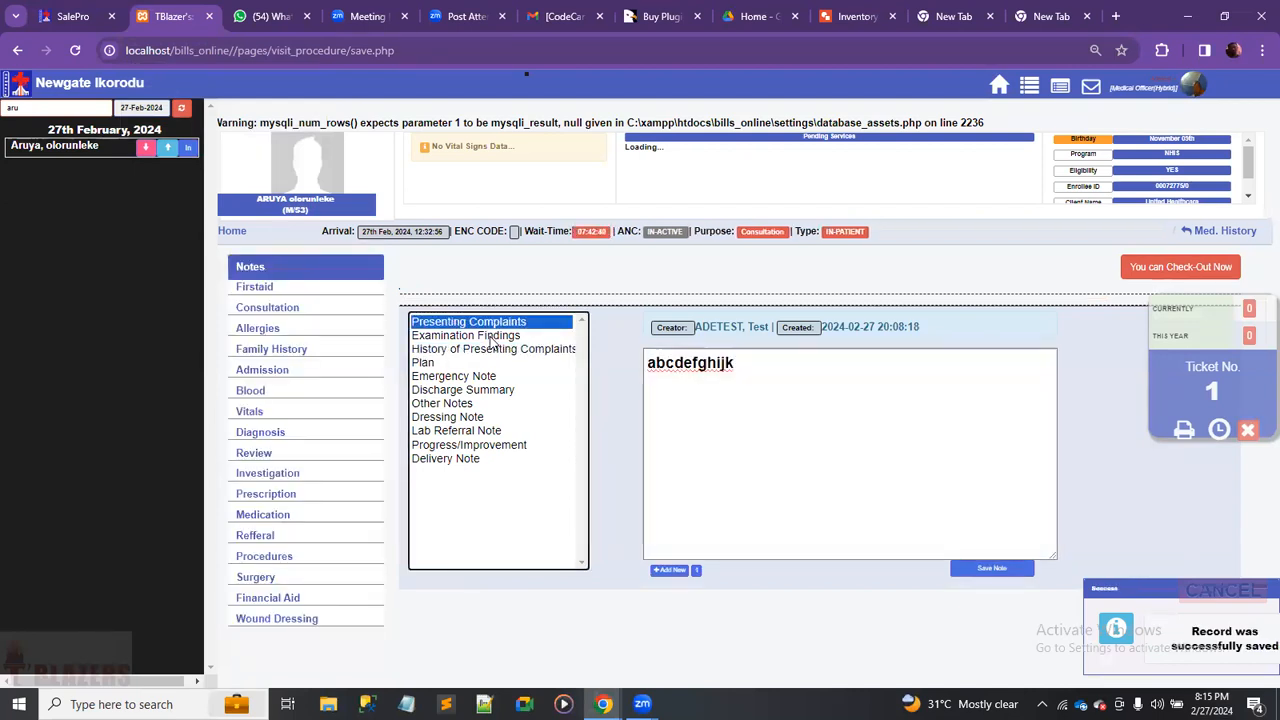
click(491, 338)
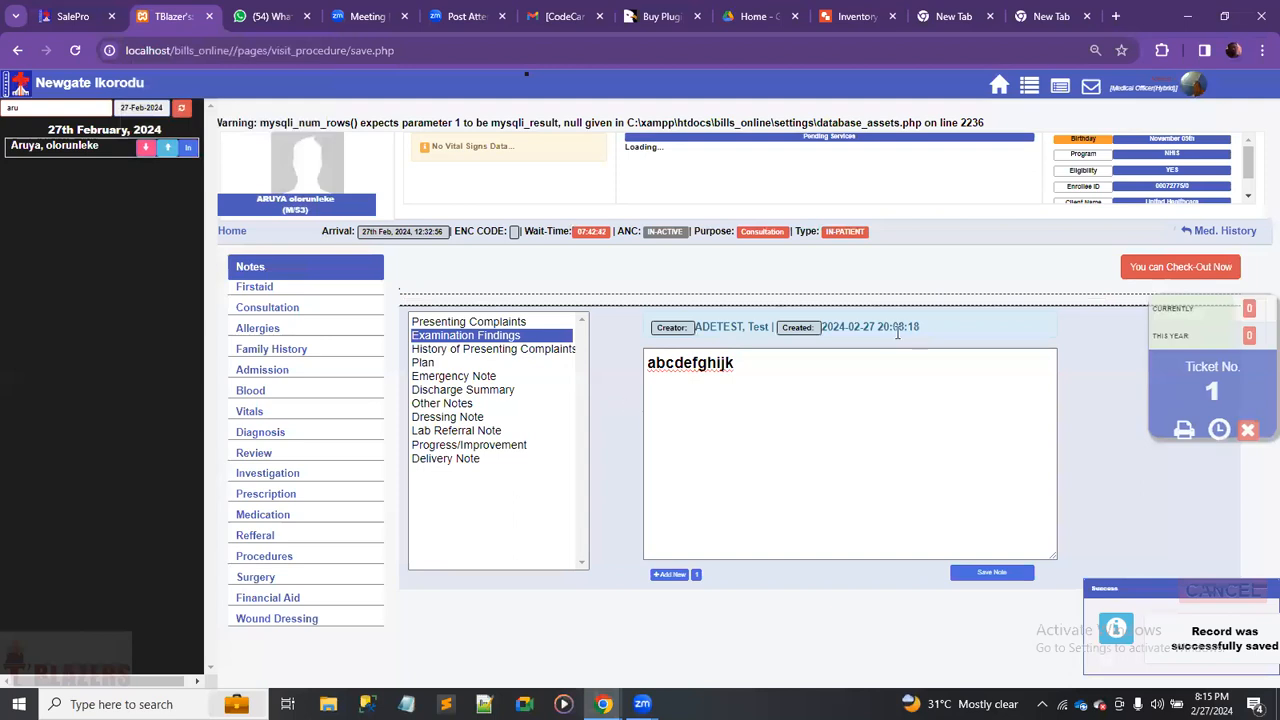
click(1163, 272)
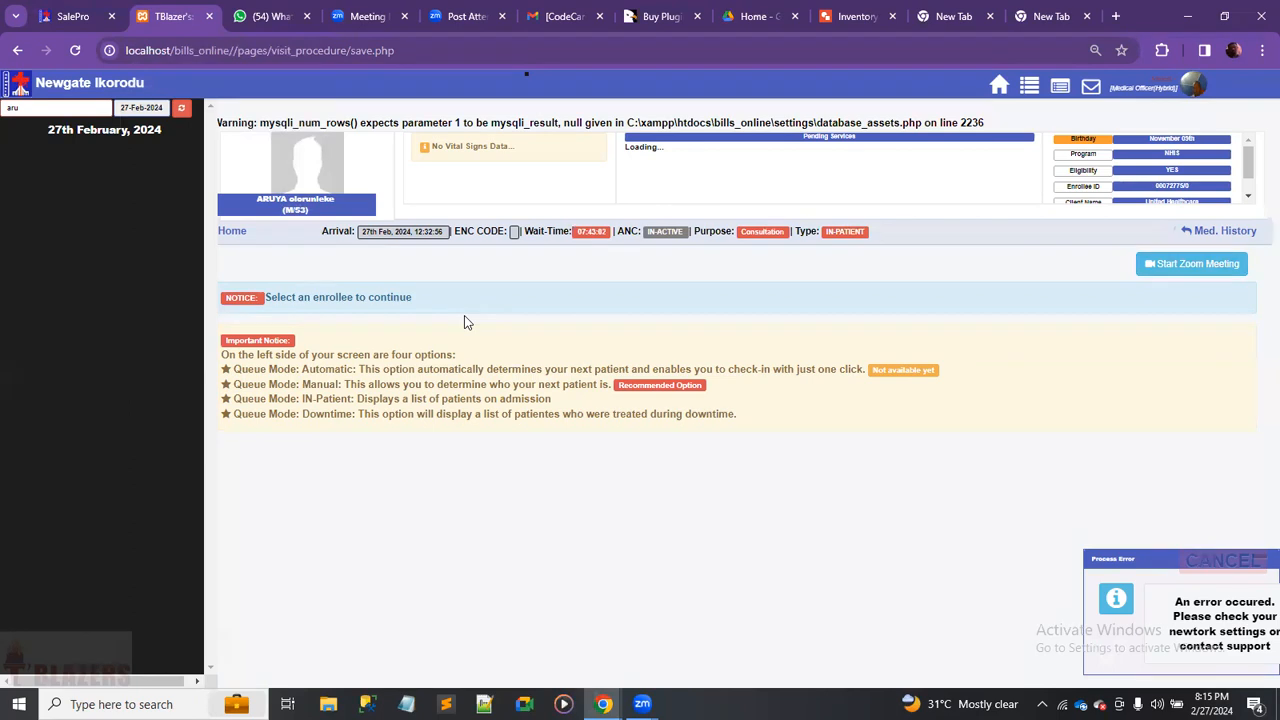
Log out of the medical officer account and switch to the billing officer's browser window.
click(1196, 88)
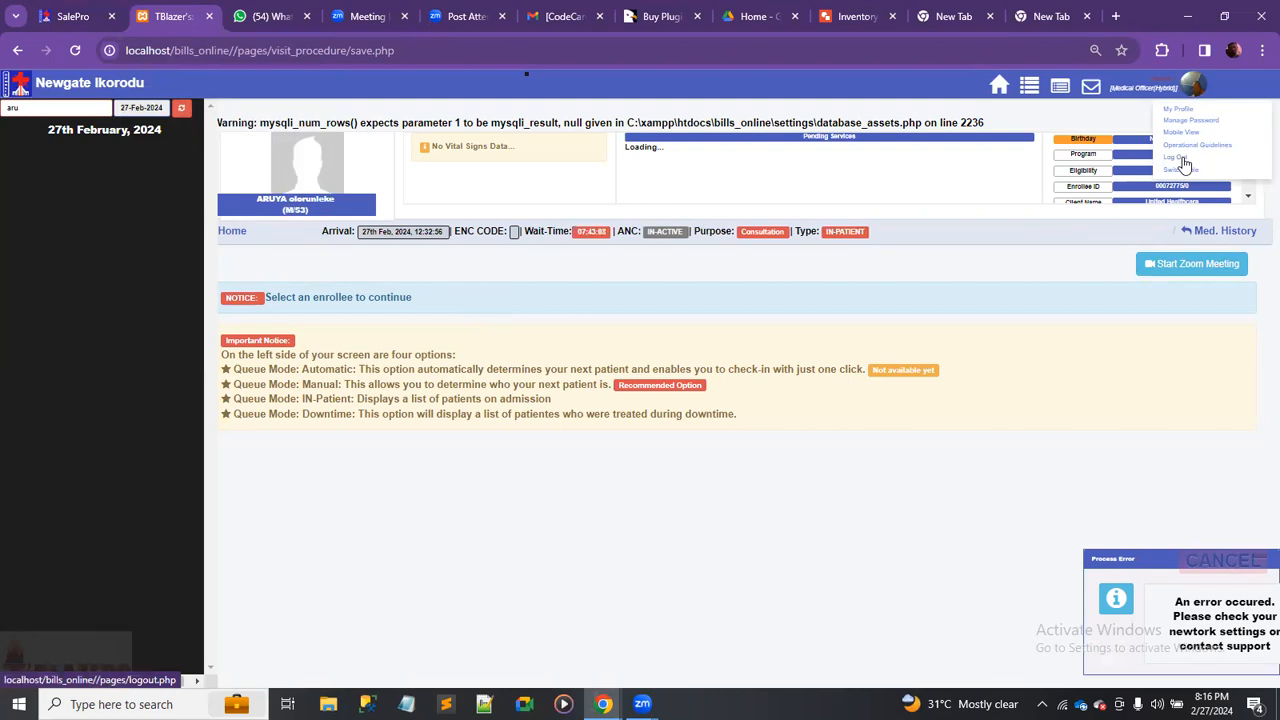
click(1180, 159)
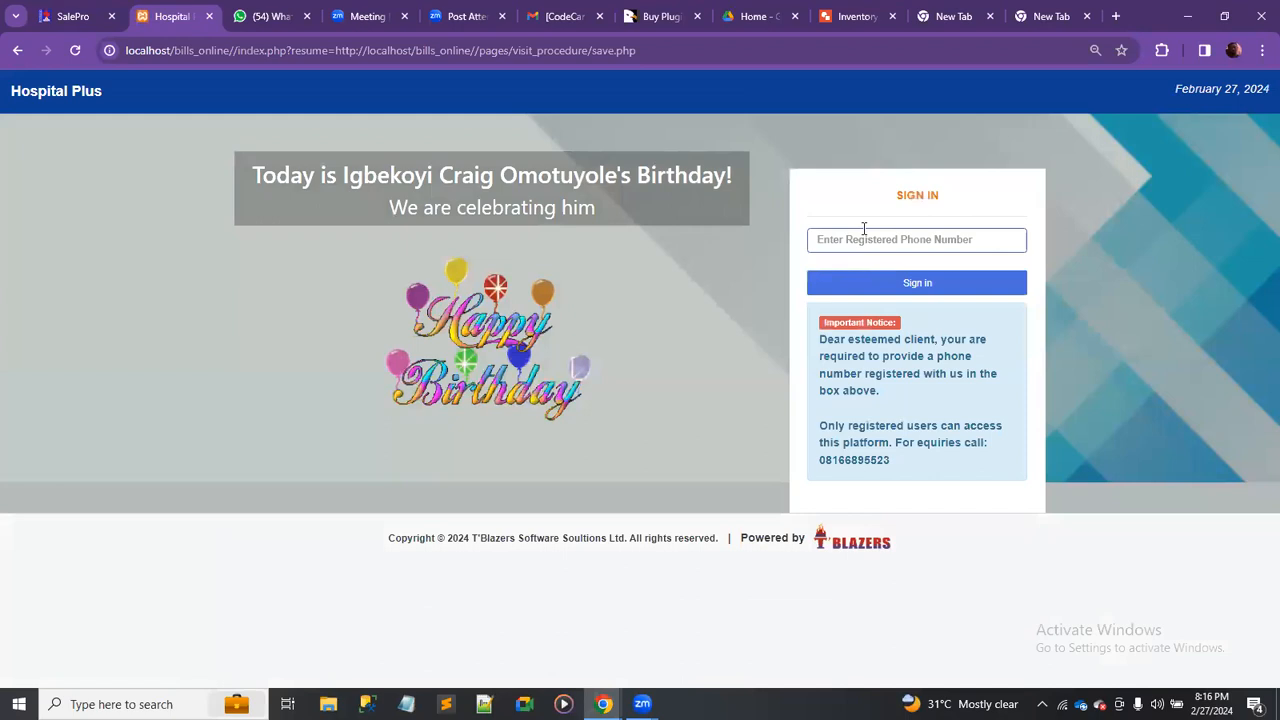
key(alt+Tab)
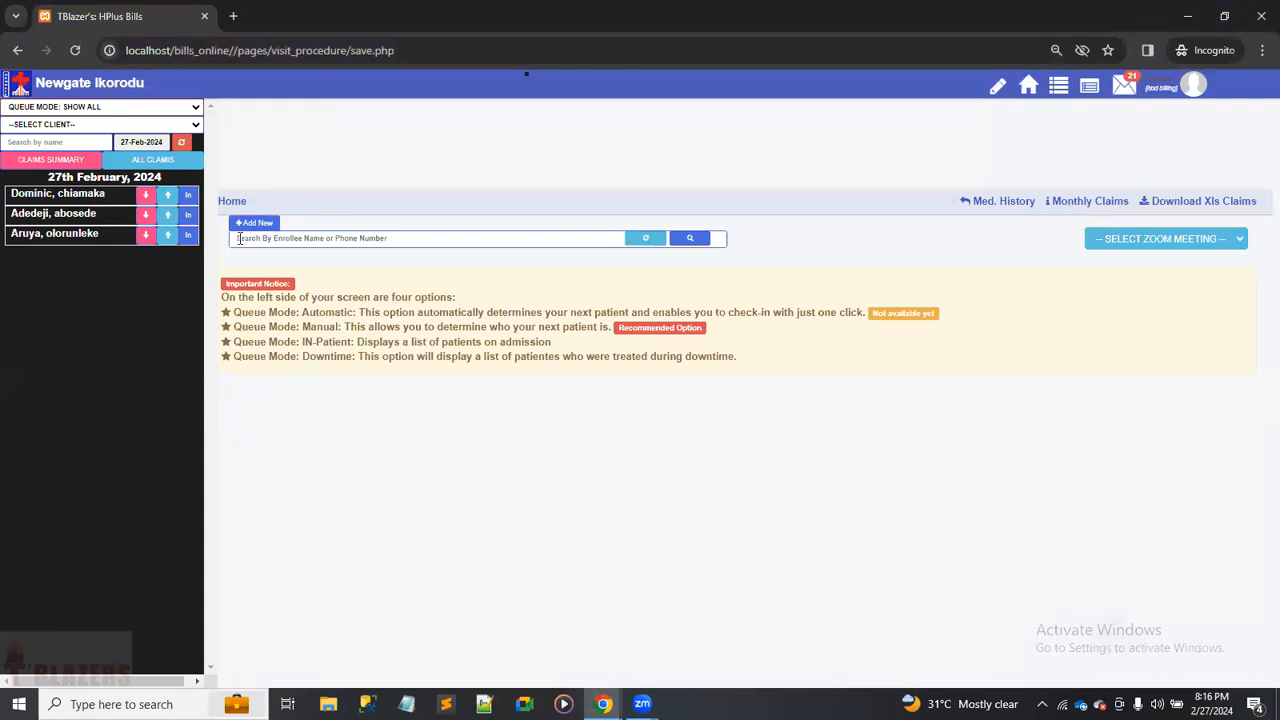
Open the second patient in the billing queue, go through to the pricing list, and check the patient out.
click(189, 219)
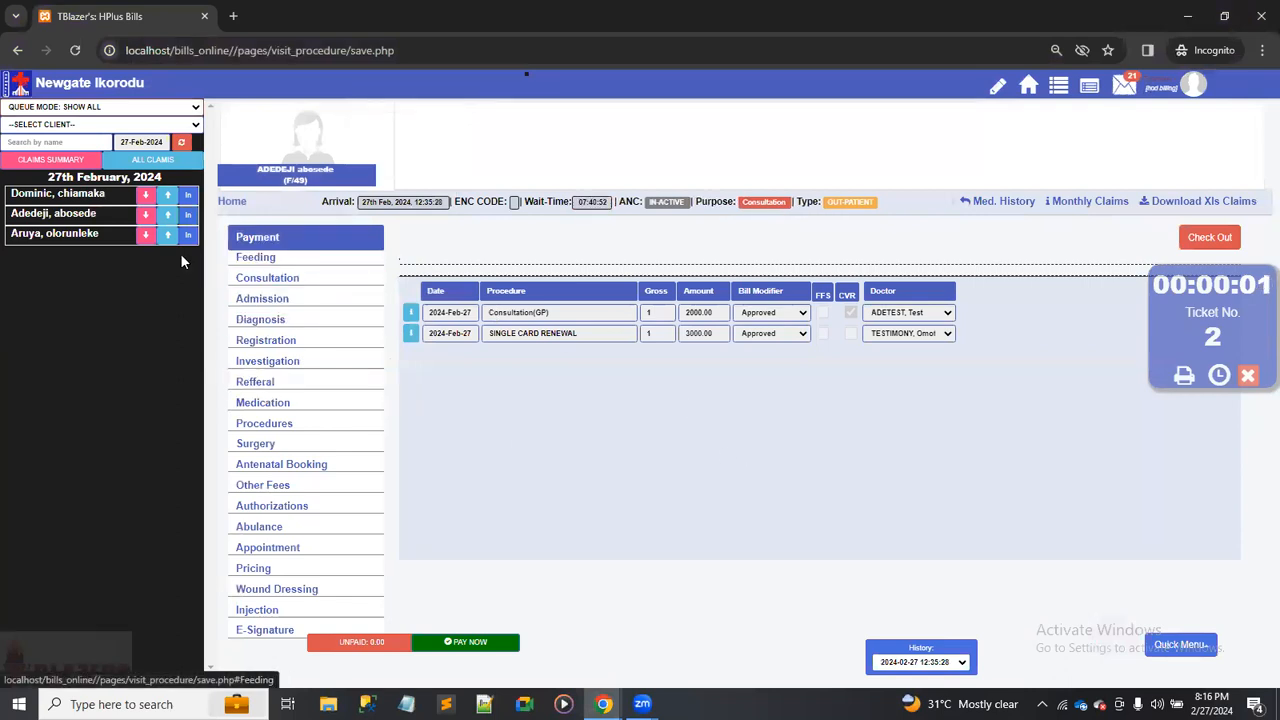
click(1218, 238)
click(780, 151)
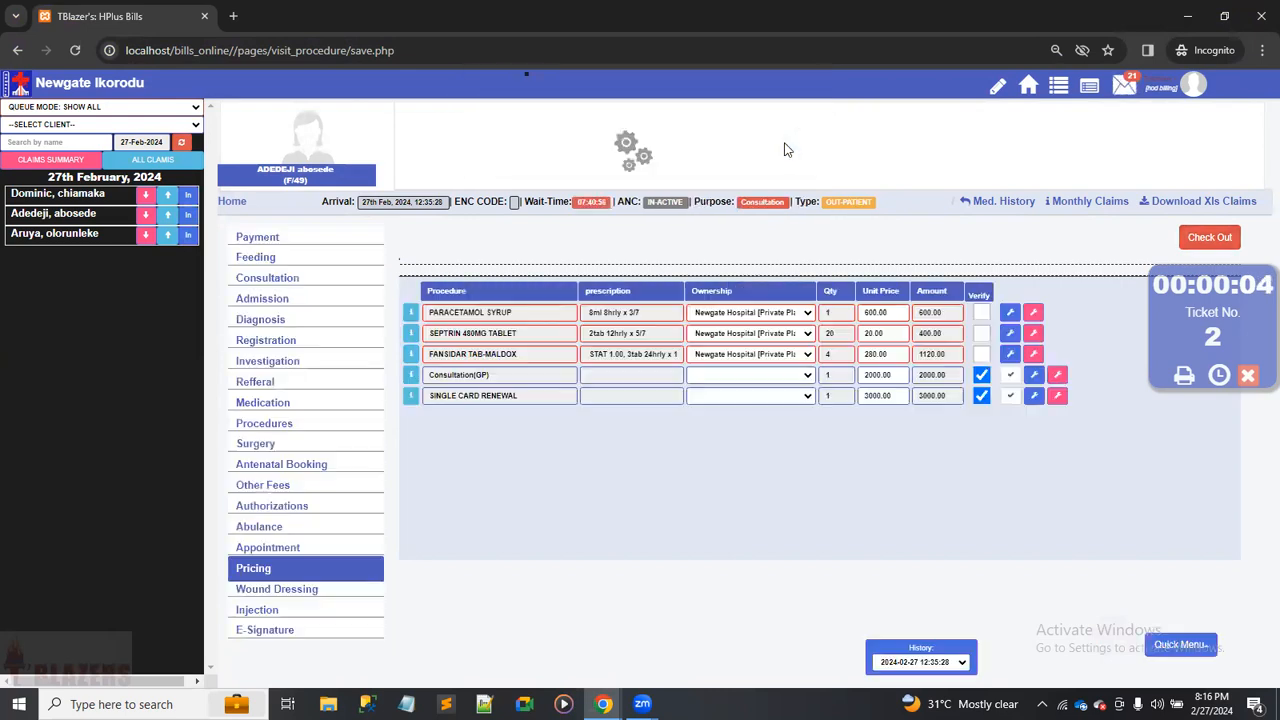
click(1210, 240)
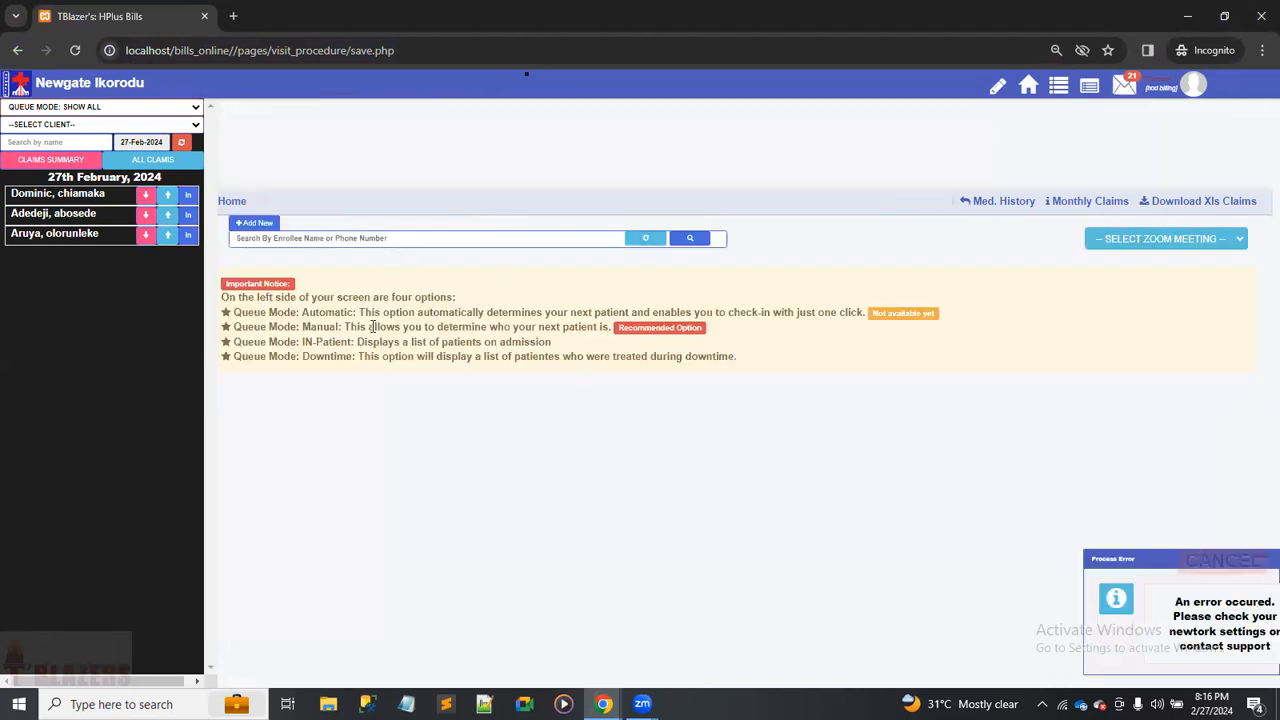
Switch to the other browser window and sign in to the nursing staff account with its registered phone number, saved password and captcha code.
key(alt+Tab)
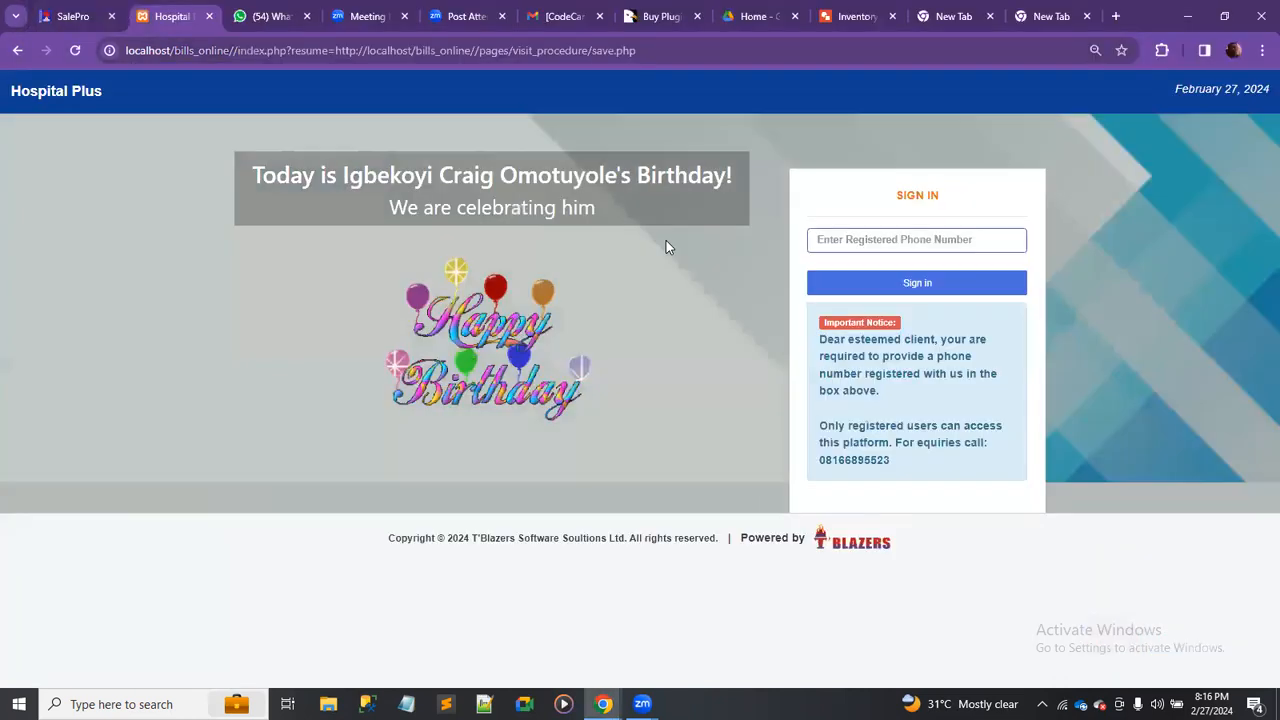
click(856, 240)
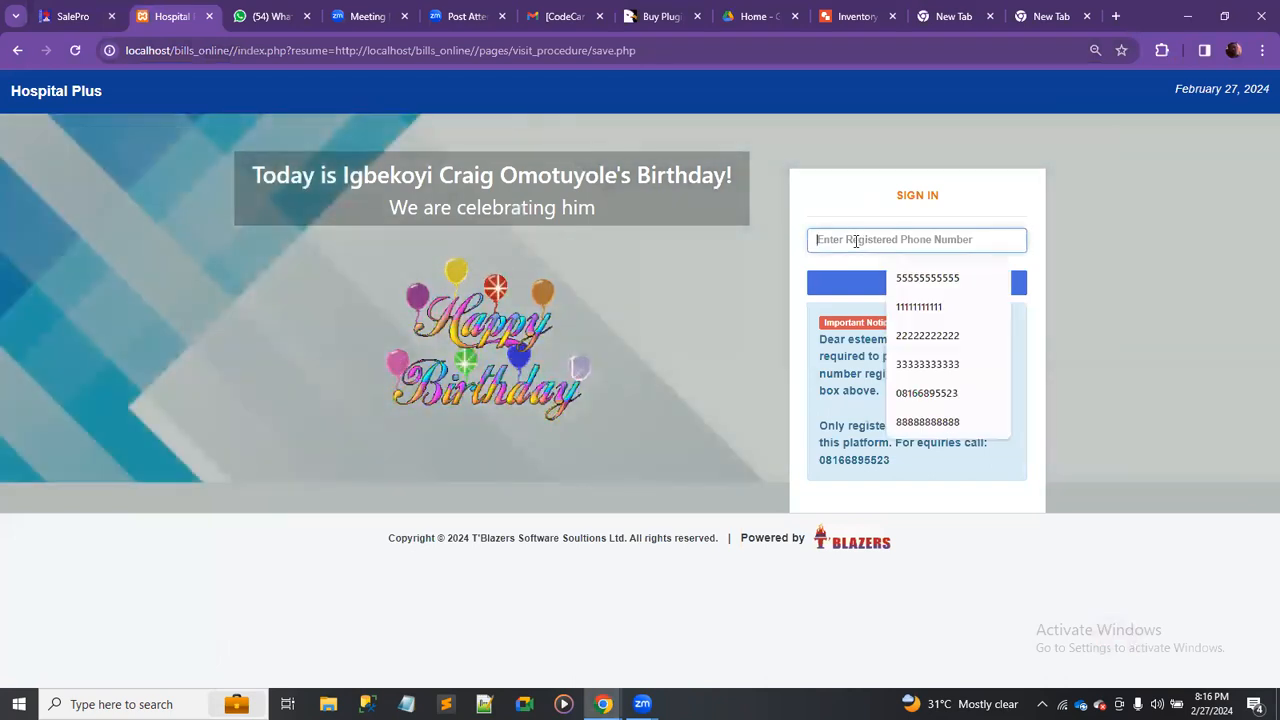
text(22)
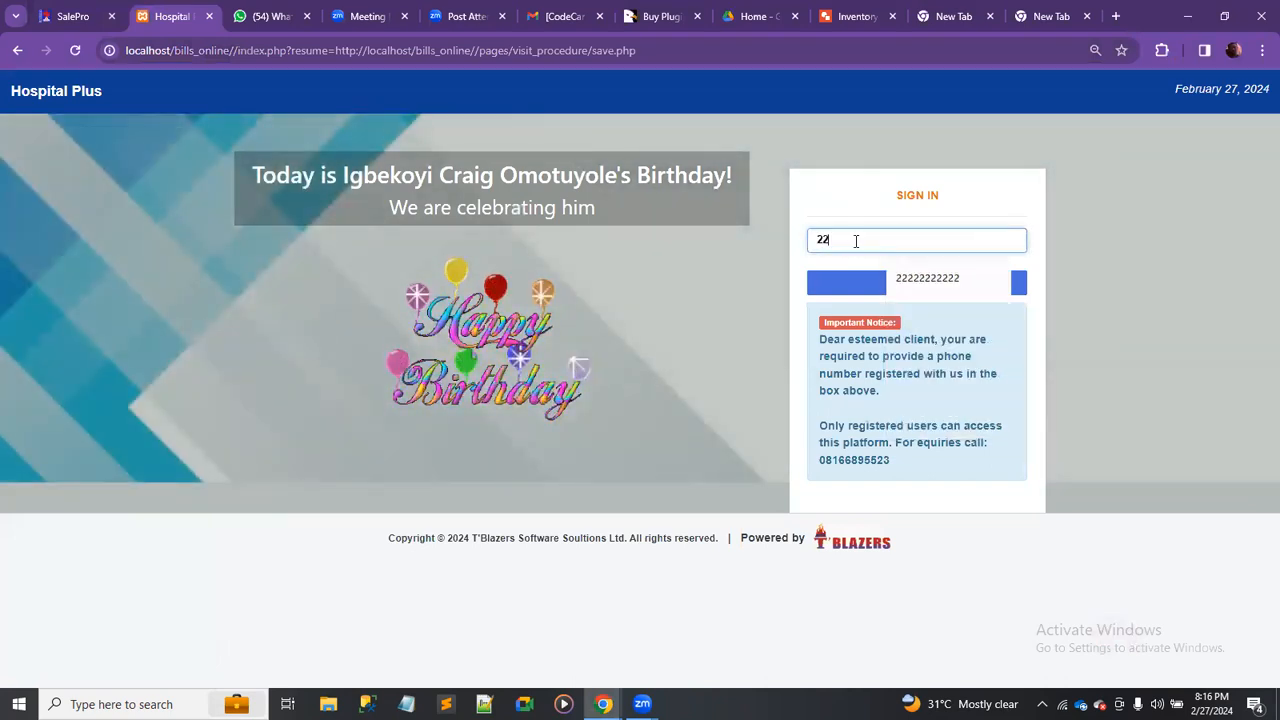
key(Down)
key(Return)
key(Return)
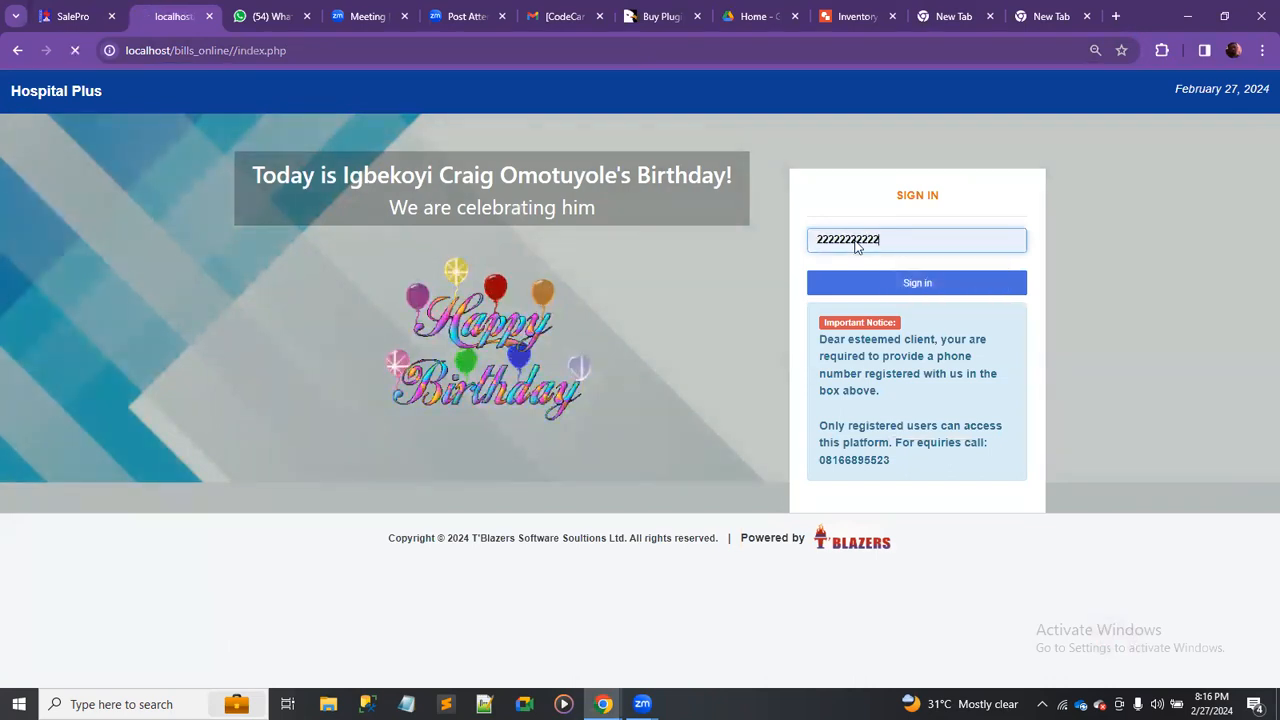
click(857, 371)
text(HzKqq)
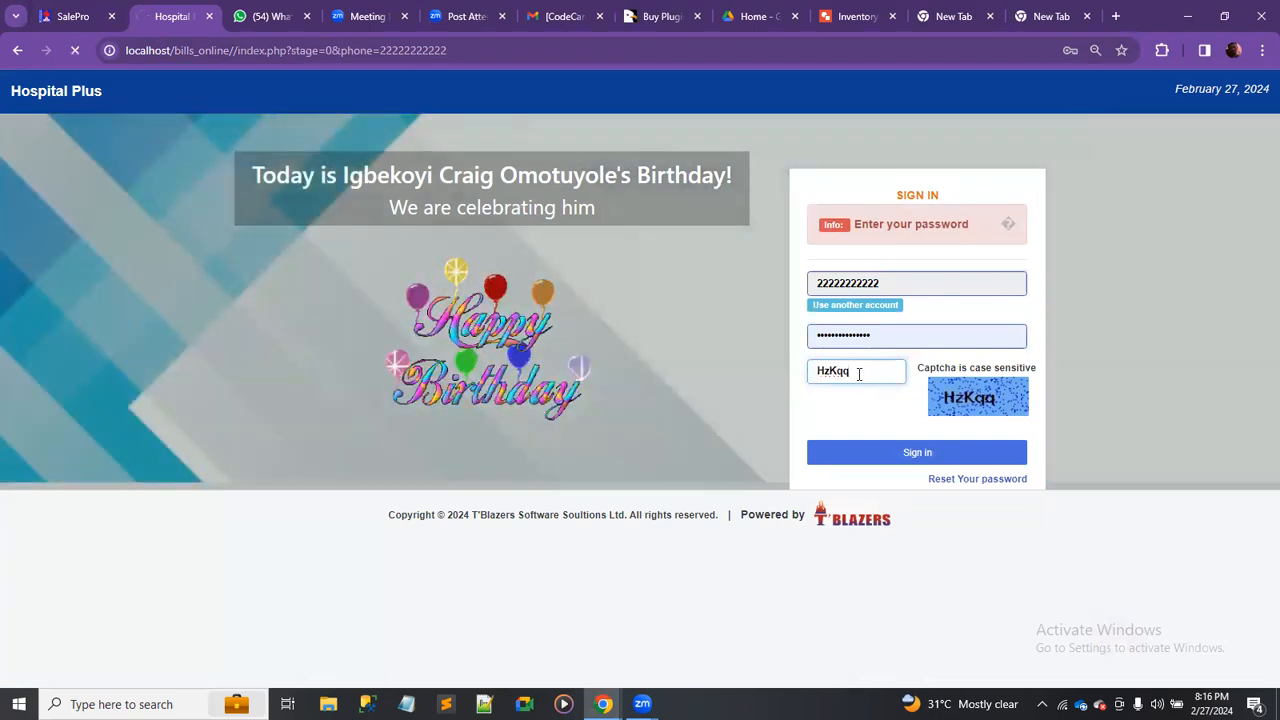
key(Return)
Choose the nursing licensee and a room for Newgate Ikorodu and enter the nursing staff desk.
click(637, 309)
key(Down)
key(Return)
key(Tab)
key(Down)
key(Tab)
key(Return)
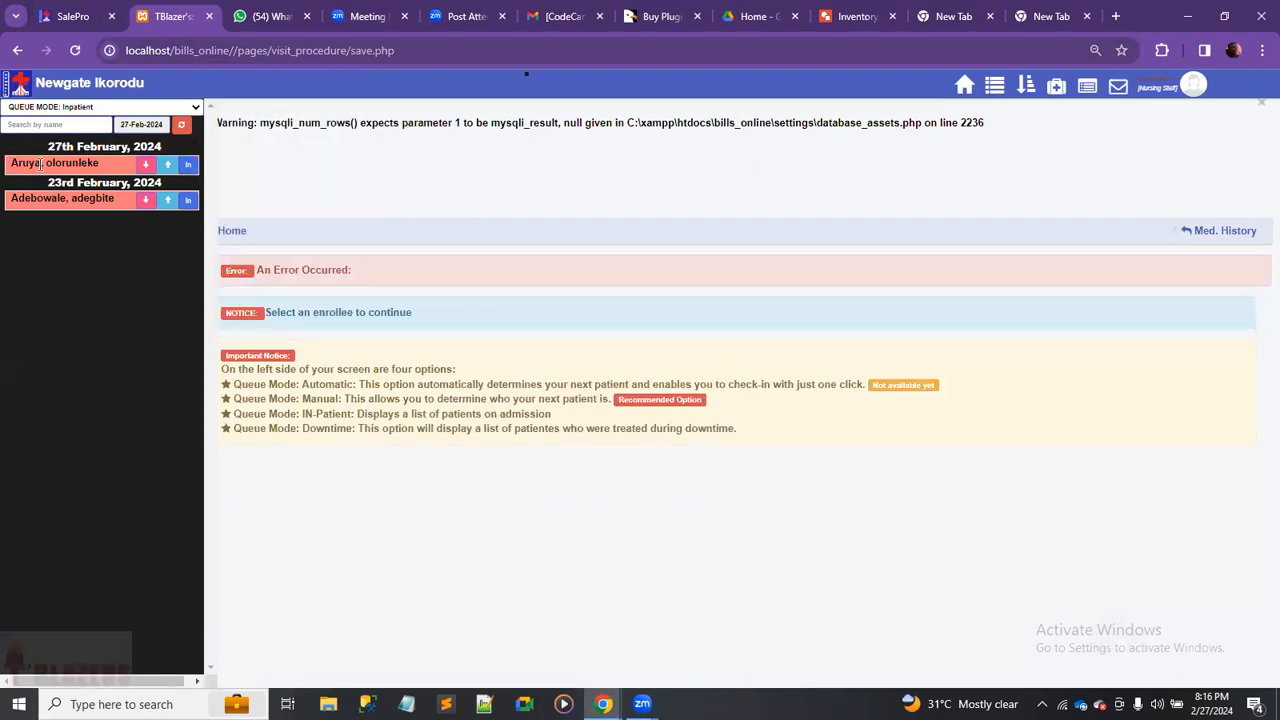
Check in the first in-patient, open the Prescription list, and view the action options for SEPTRIN 480MG TABLET.
click(188, 166)
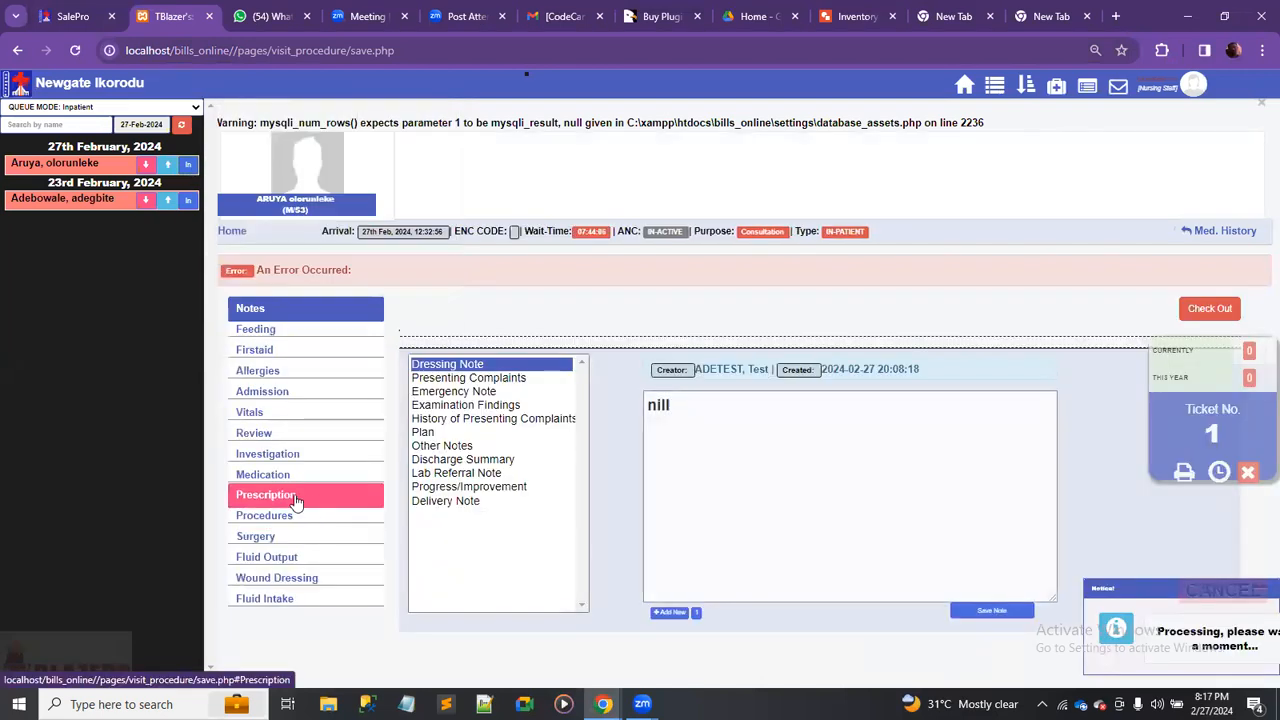
click(295, 498)
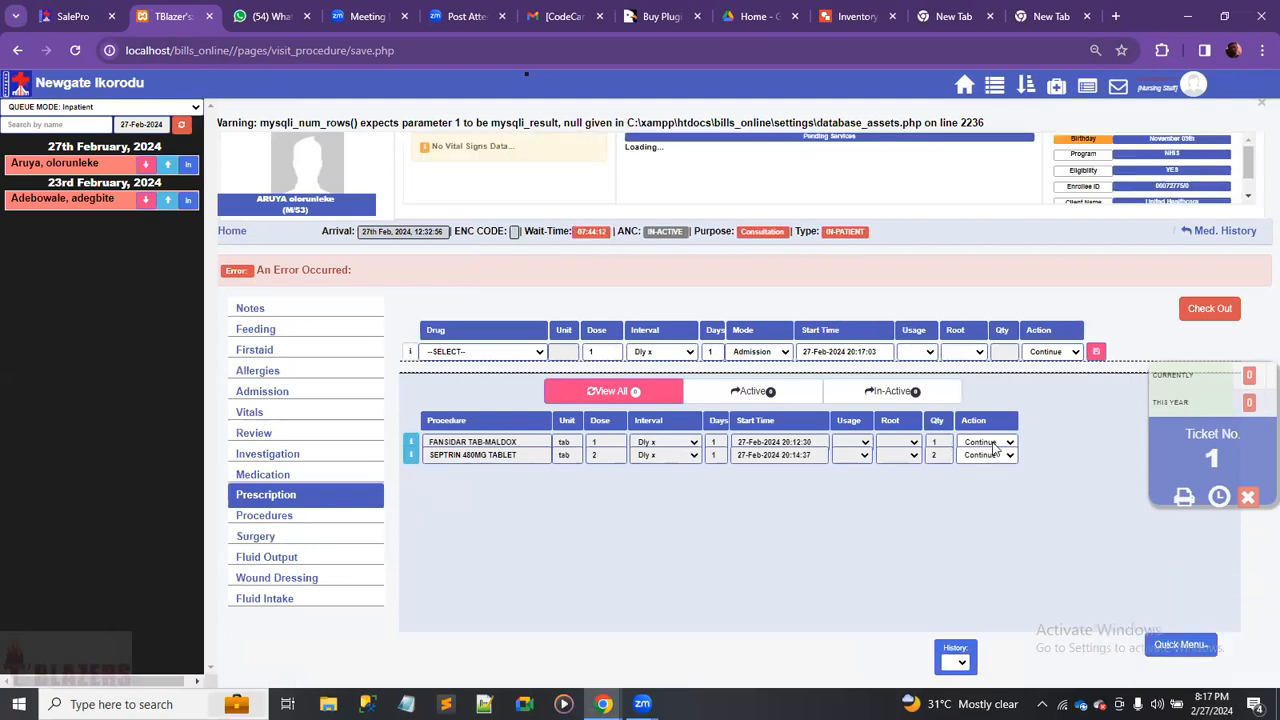
click(1010, 456)
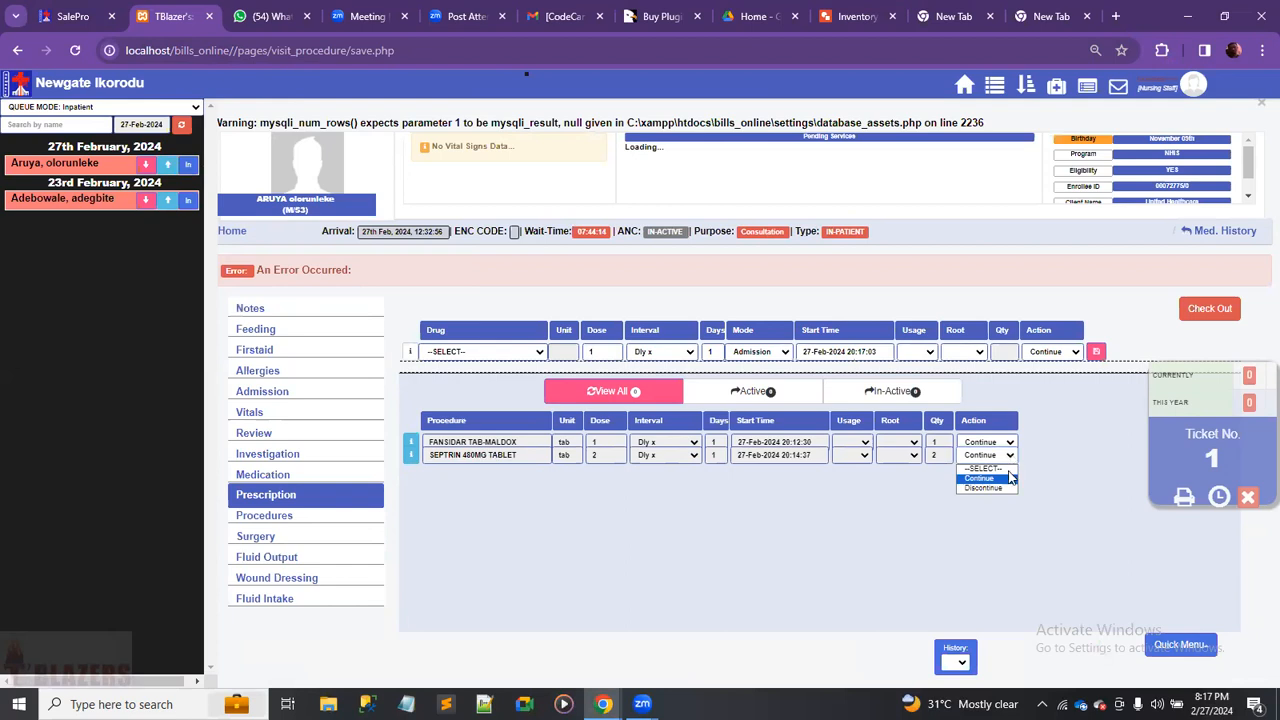
click(1052, 478)
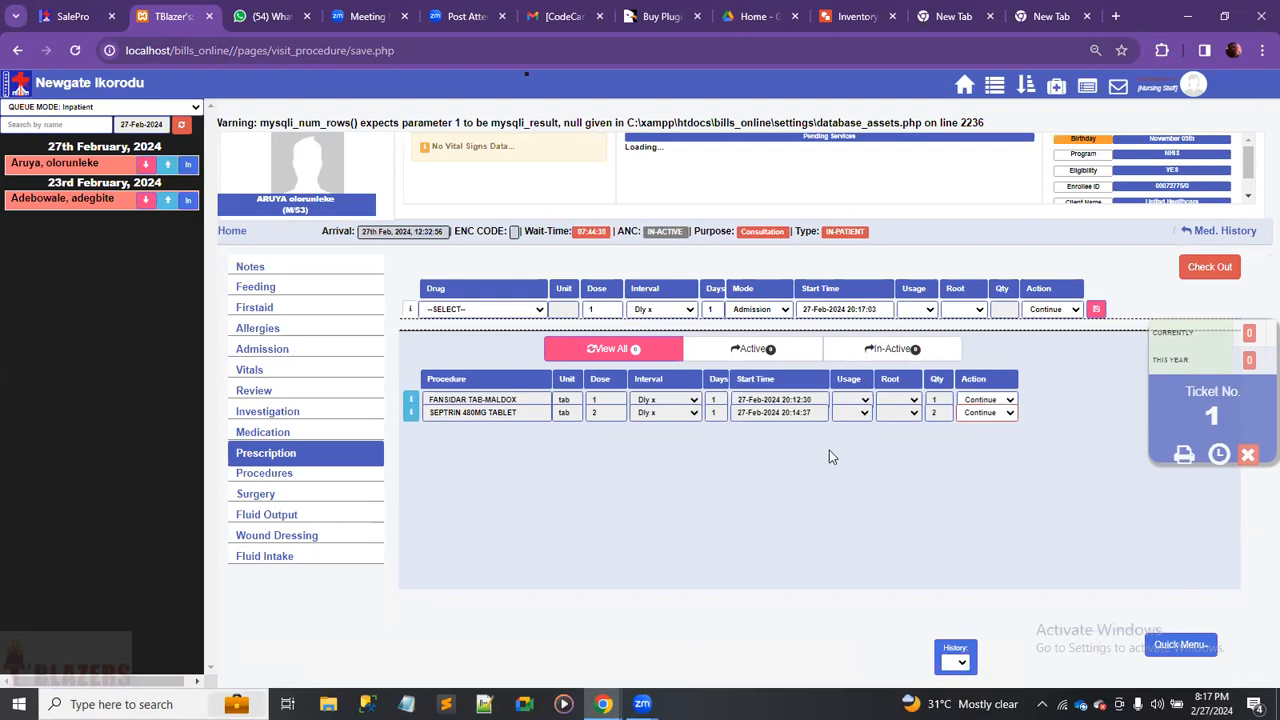
Save an in-patient drug request for 1 FANSIDAR TAB-MALDOX and 2 SEPTRIN 480MG TABLET, and close the request window.
click(1205, 643)
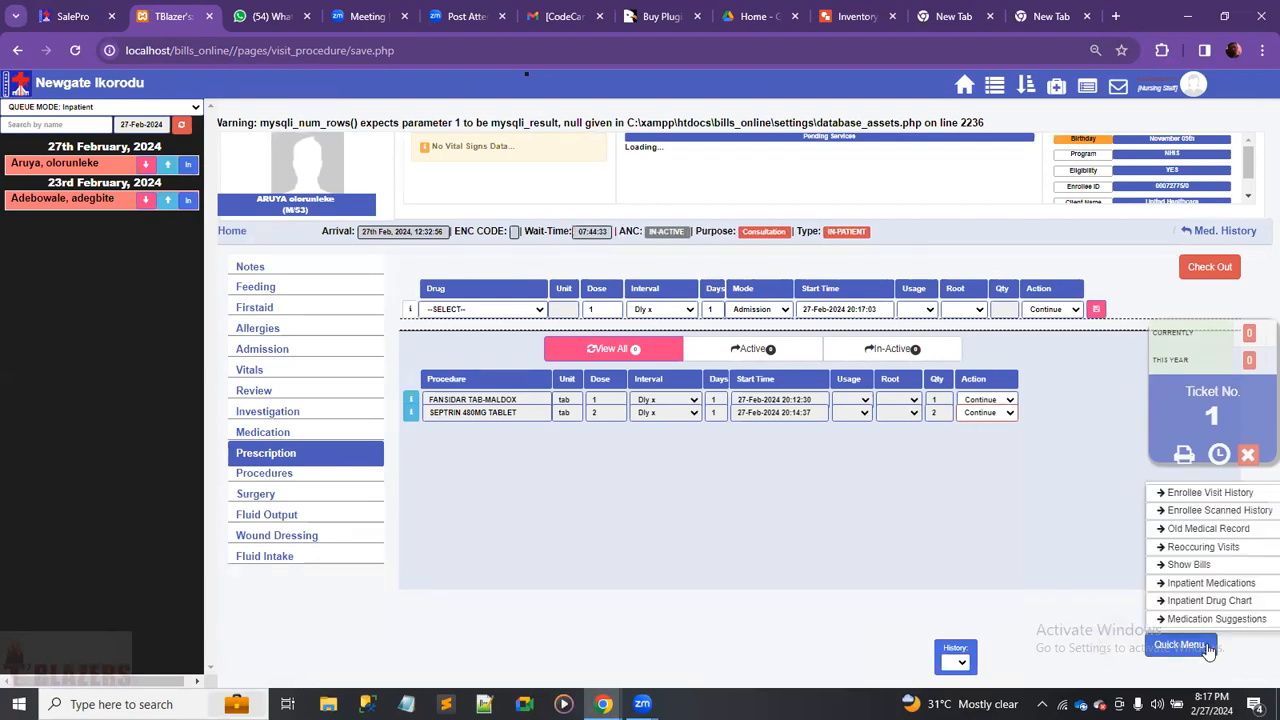
click(1196, 584)
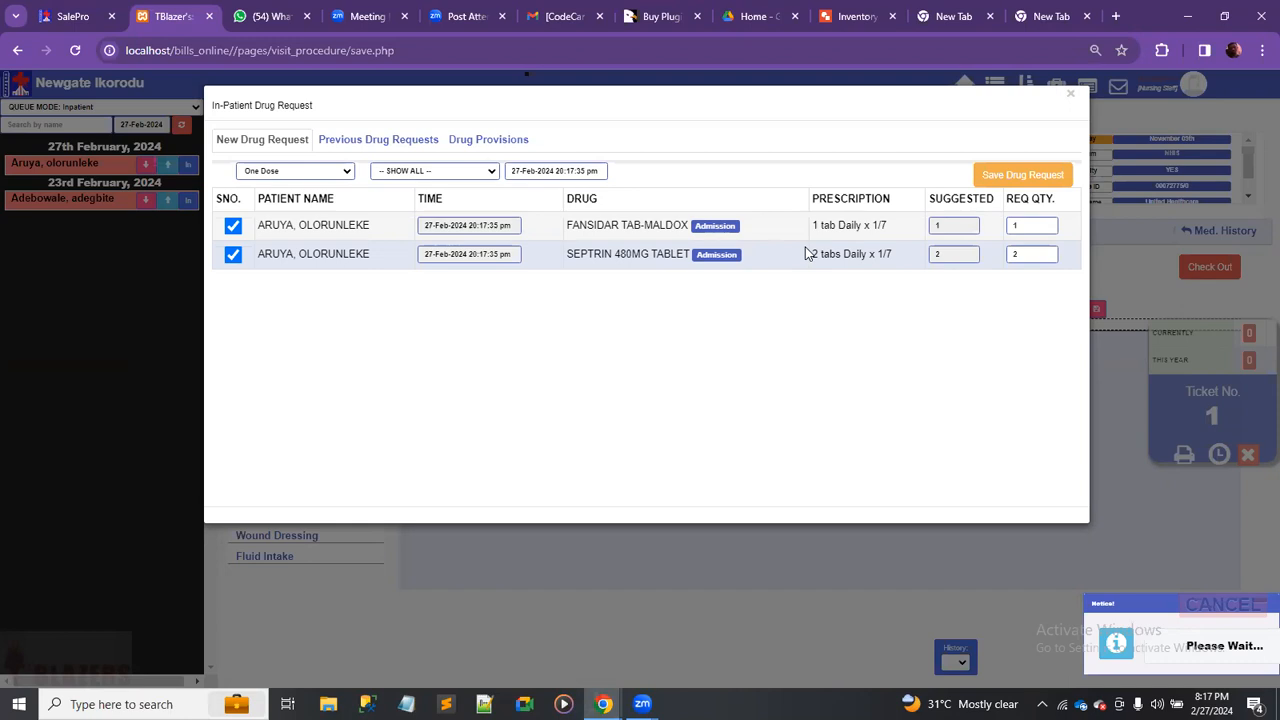
click(1006, 179)
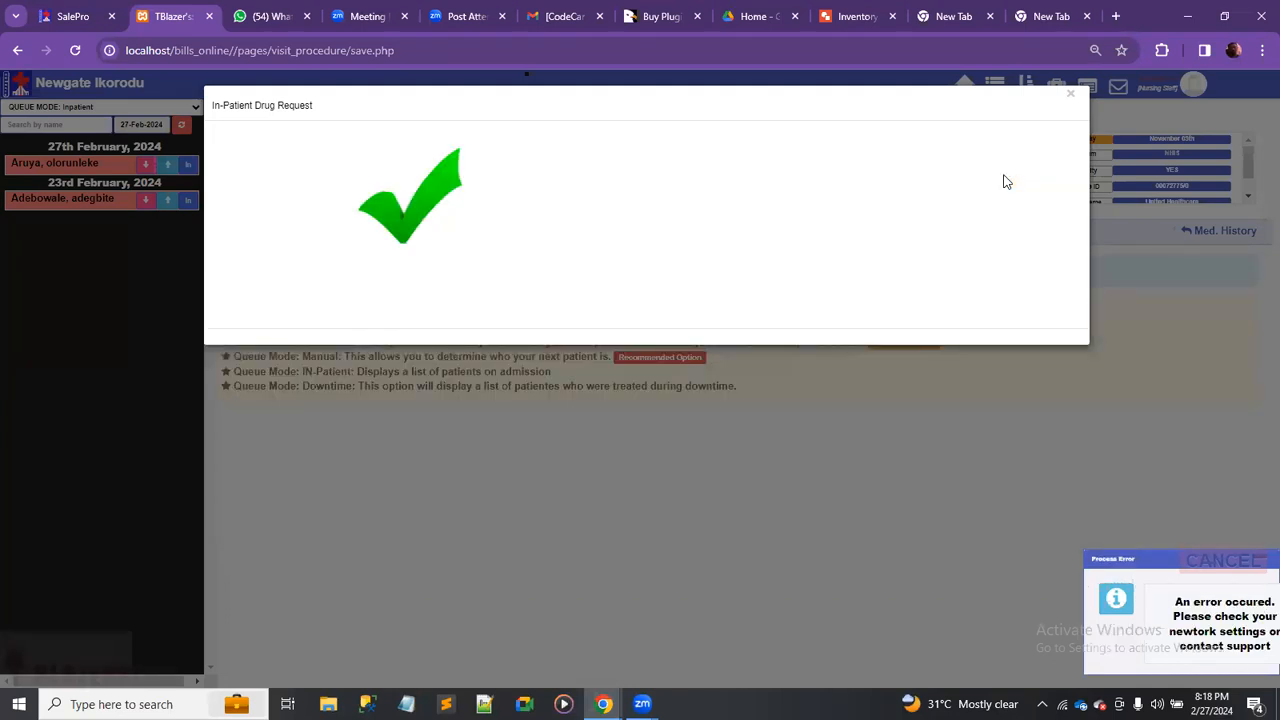
click(1071, 94)
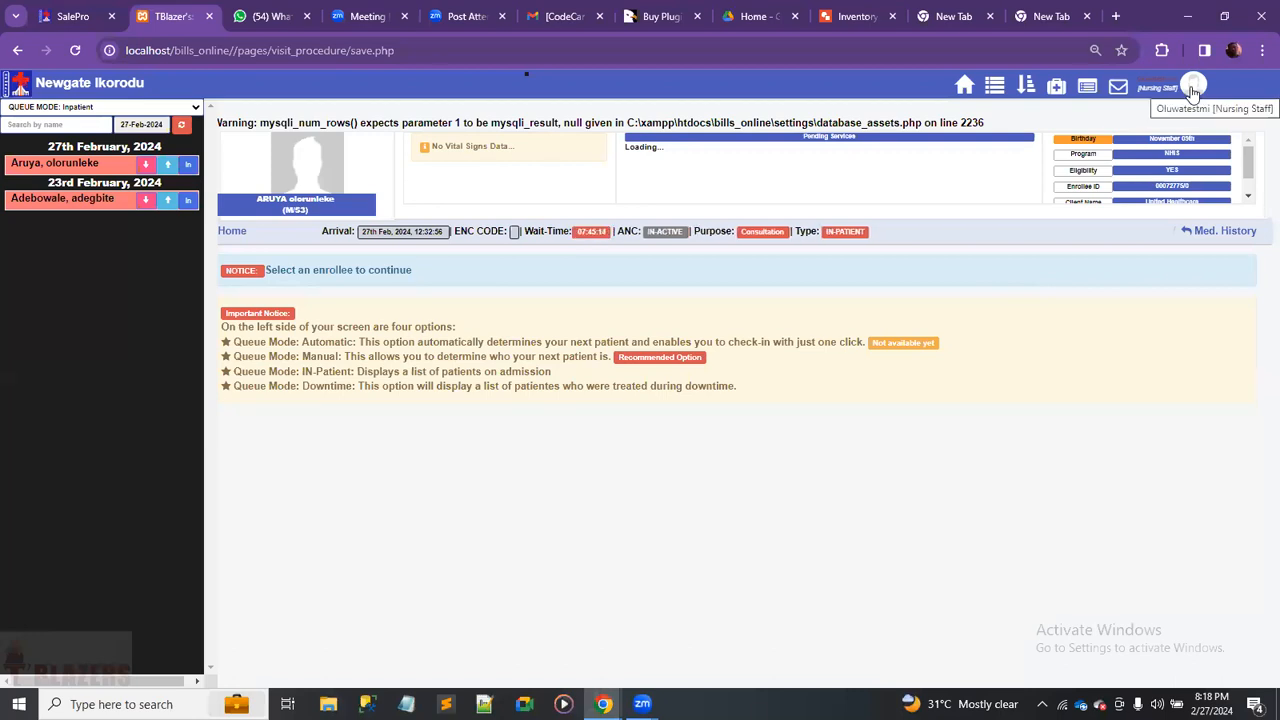
Log out of the nursing account and sign in to the pharmacy technician account with its phone number, saved password and captcha code.
click(1192, 90)
click(1178, 159)
click(873, 240)
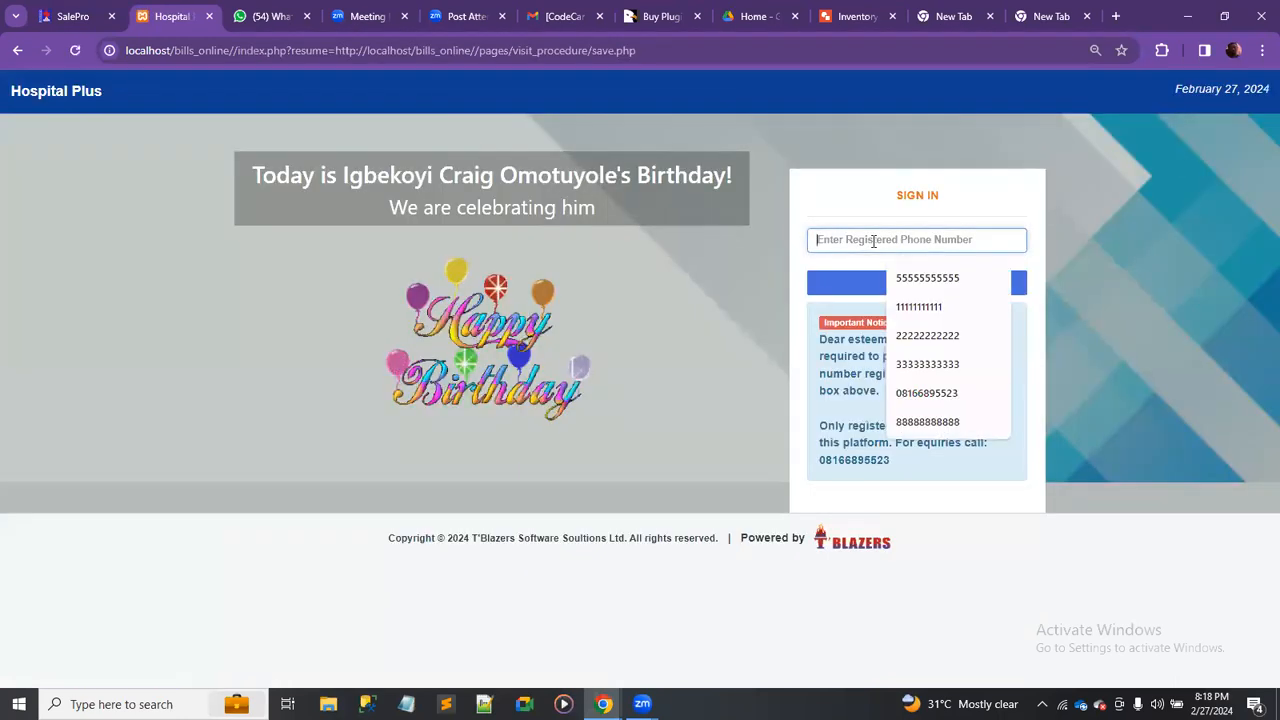
text(3)
key(Down)
key(Return)
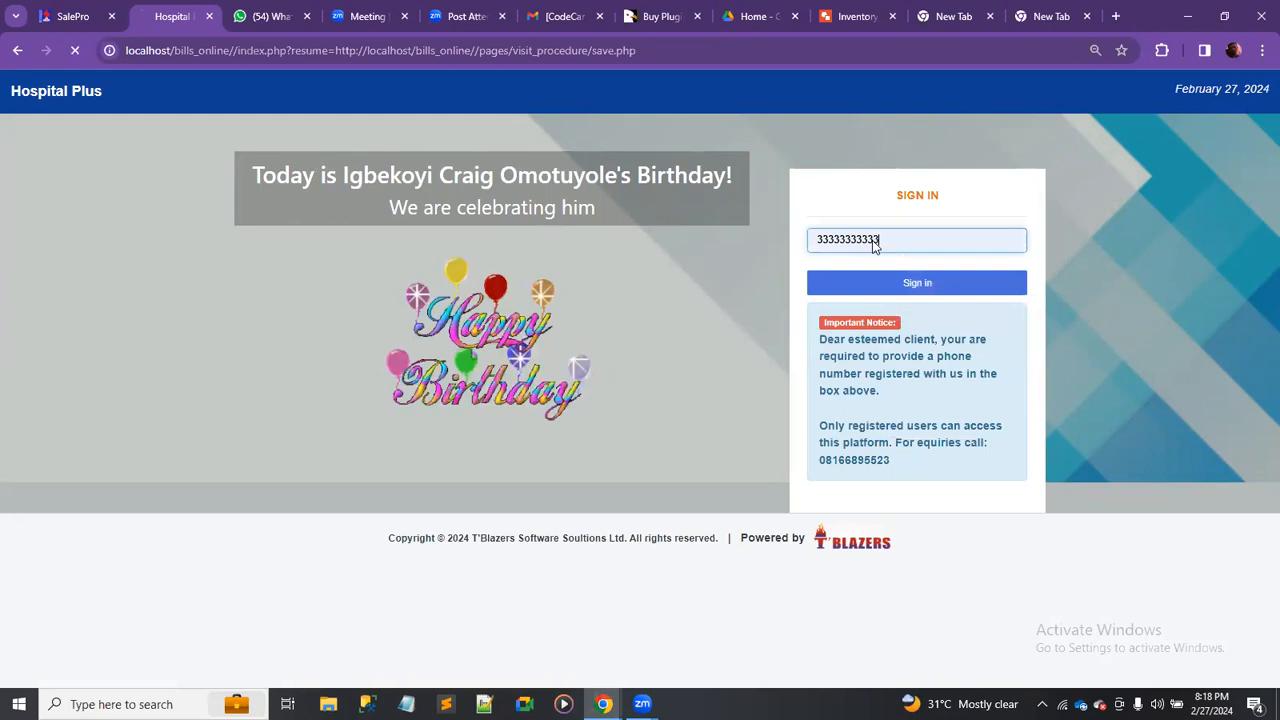
click(840, 374)
text(dXI)
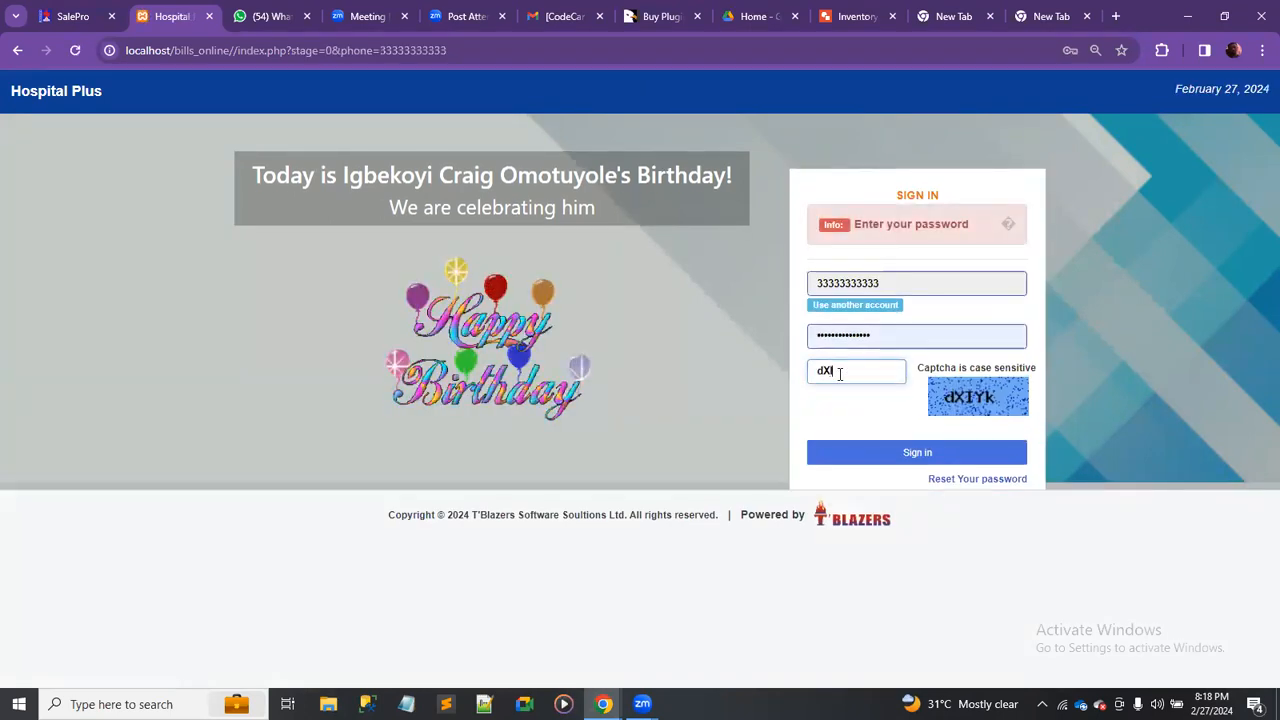
text(Yk)
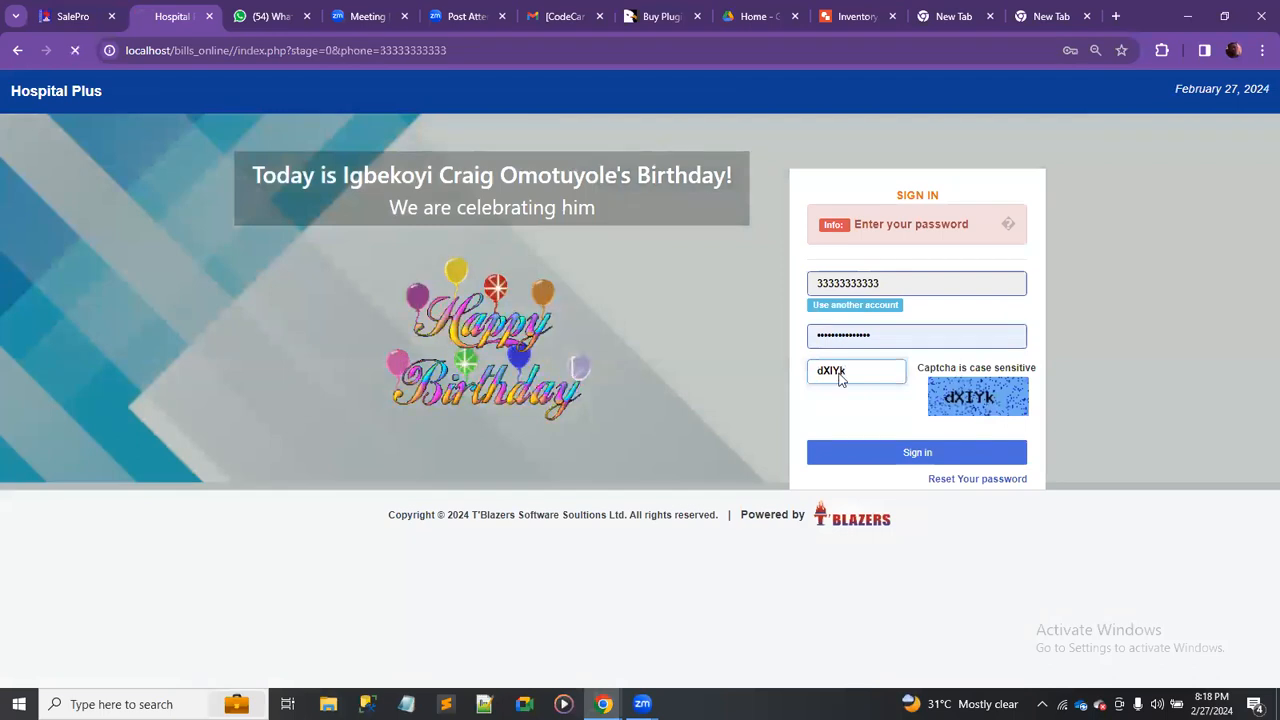
key(Return)
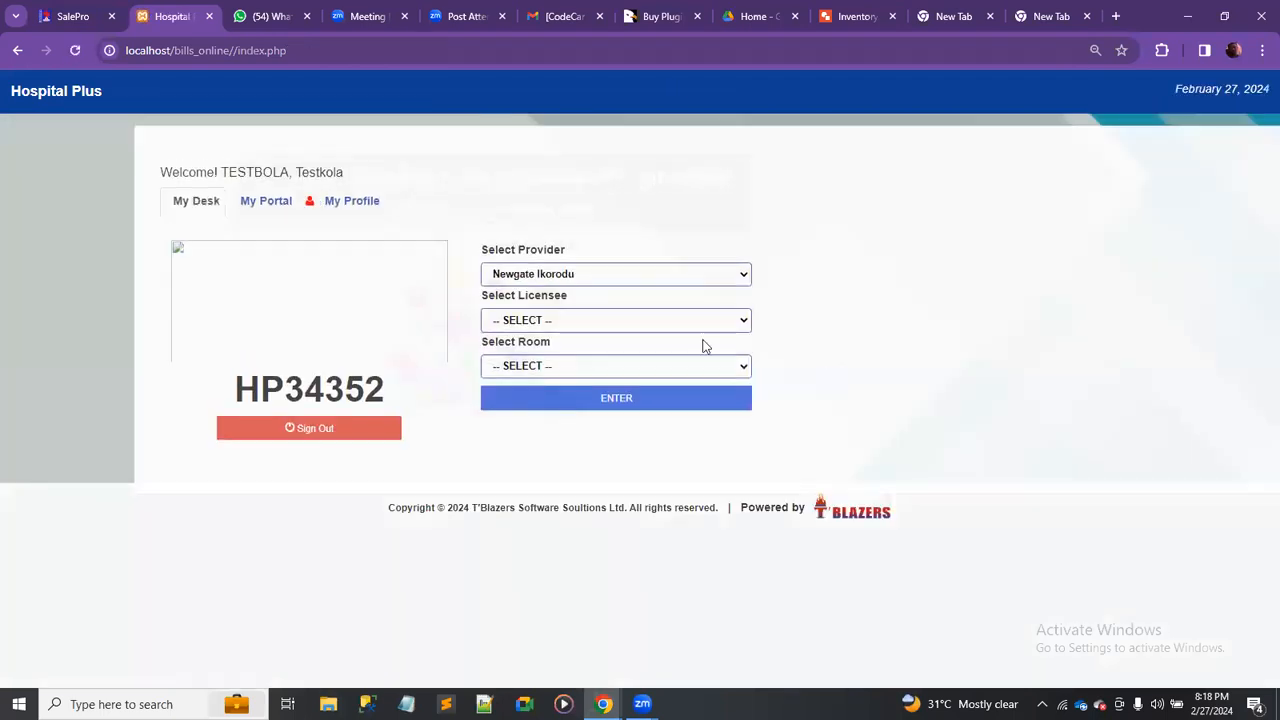
Choose the pharmacy licensee and a room for Newgate Ikorodu and enter the pharmacy technician desk.
click(656, 328)
key(Down)
key(Return)
key(Tab)
key(Down)
key(Tab)
key(Return)
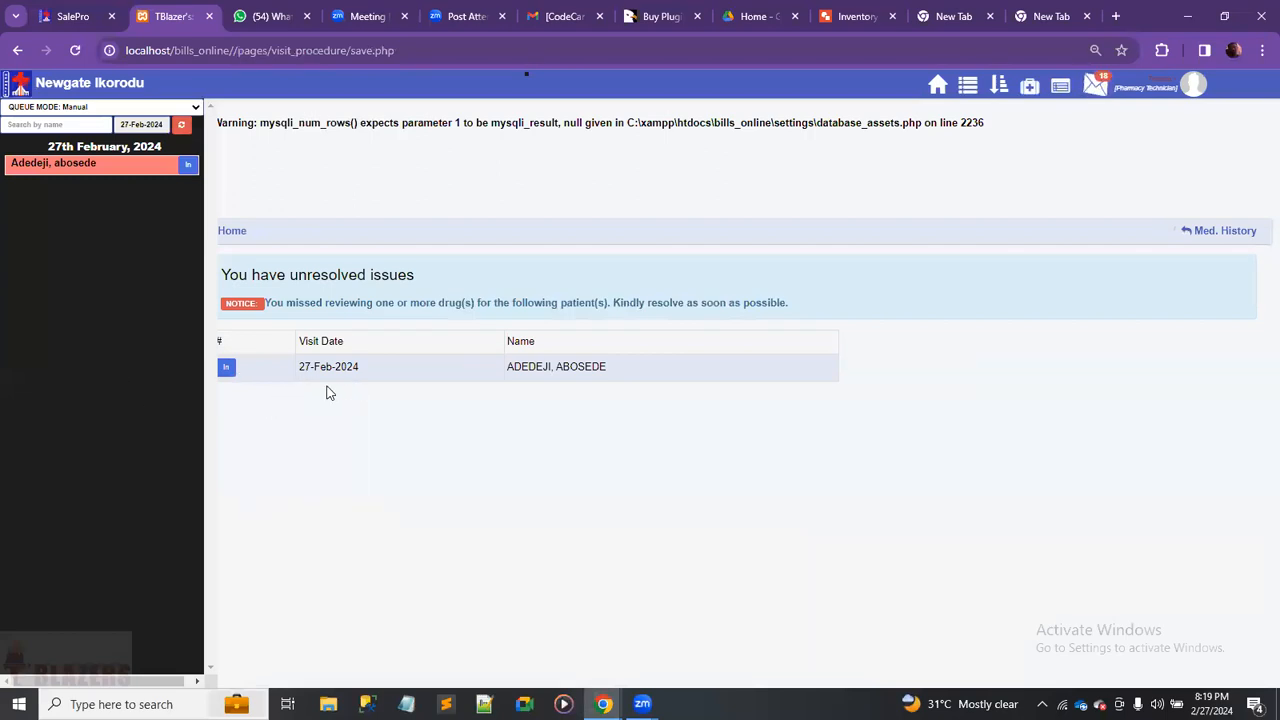
Check in the out-patient with unreviewed drugs, open the Medication list, and try to mark SEPTRIN 480MG TABLET as dispensed.
click(228, 370)
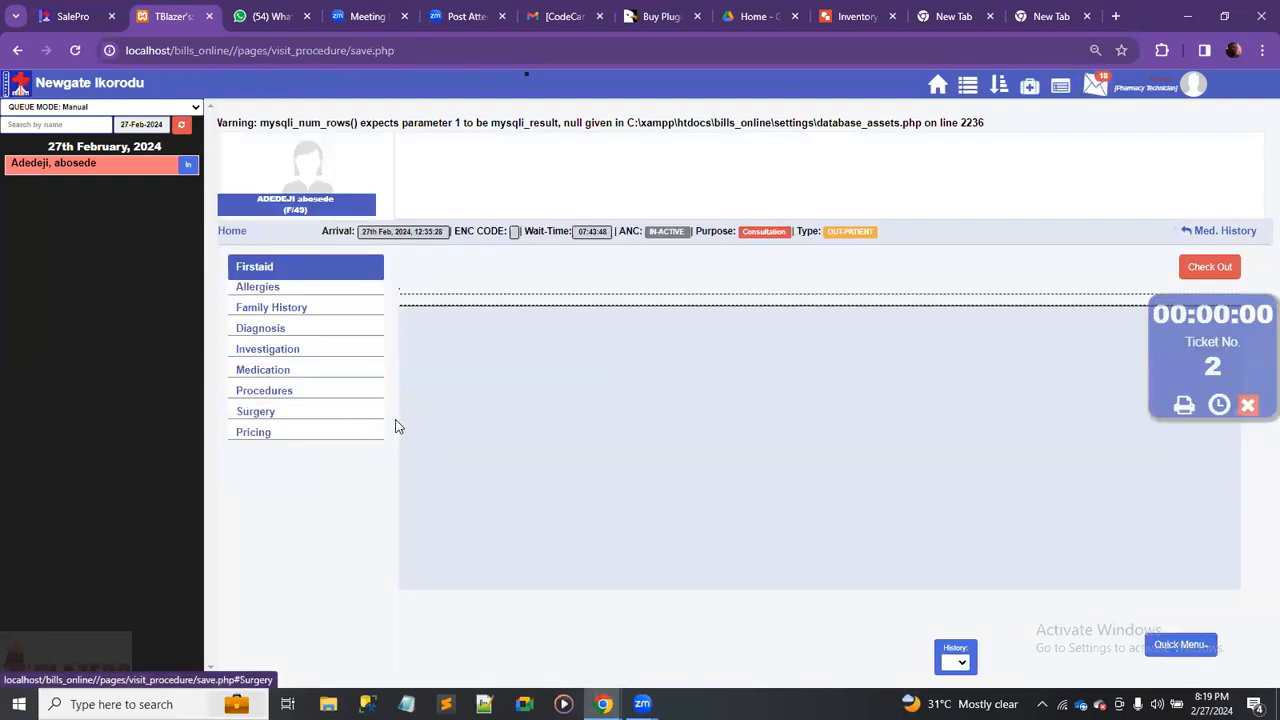
click(305, 377)
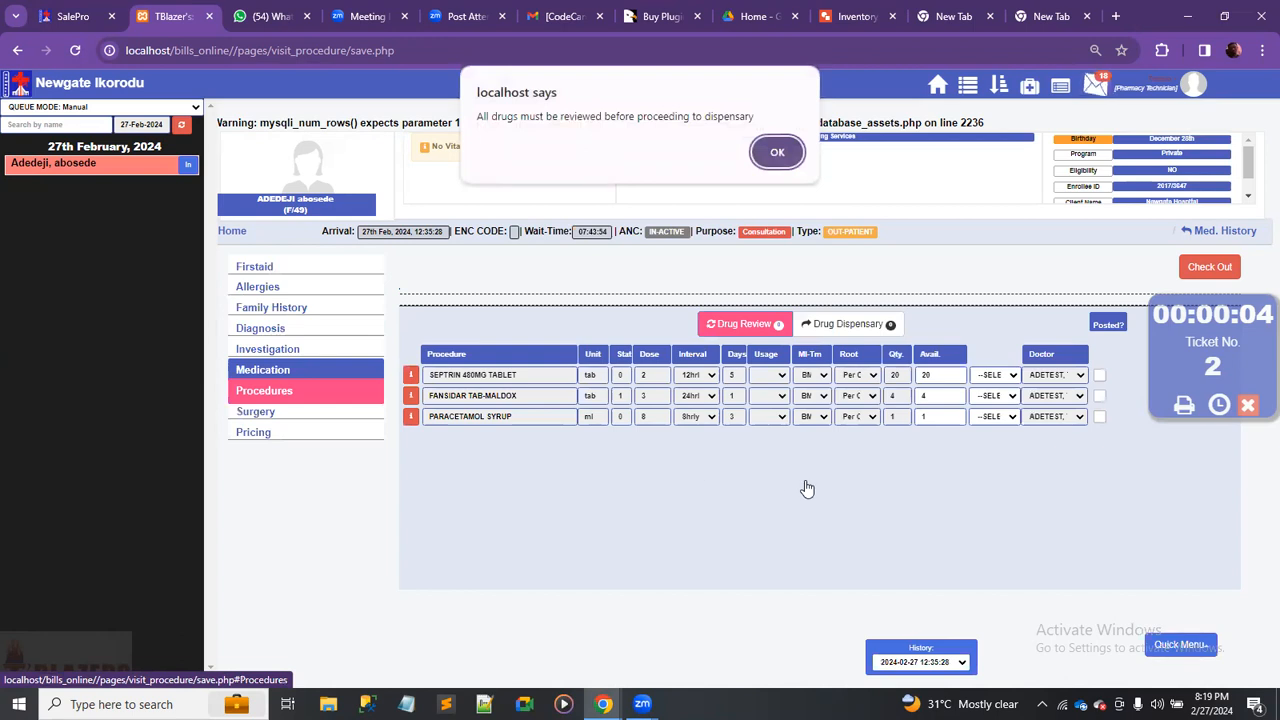
click(780, 152)
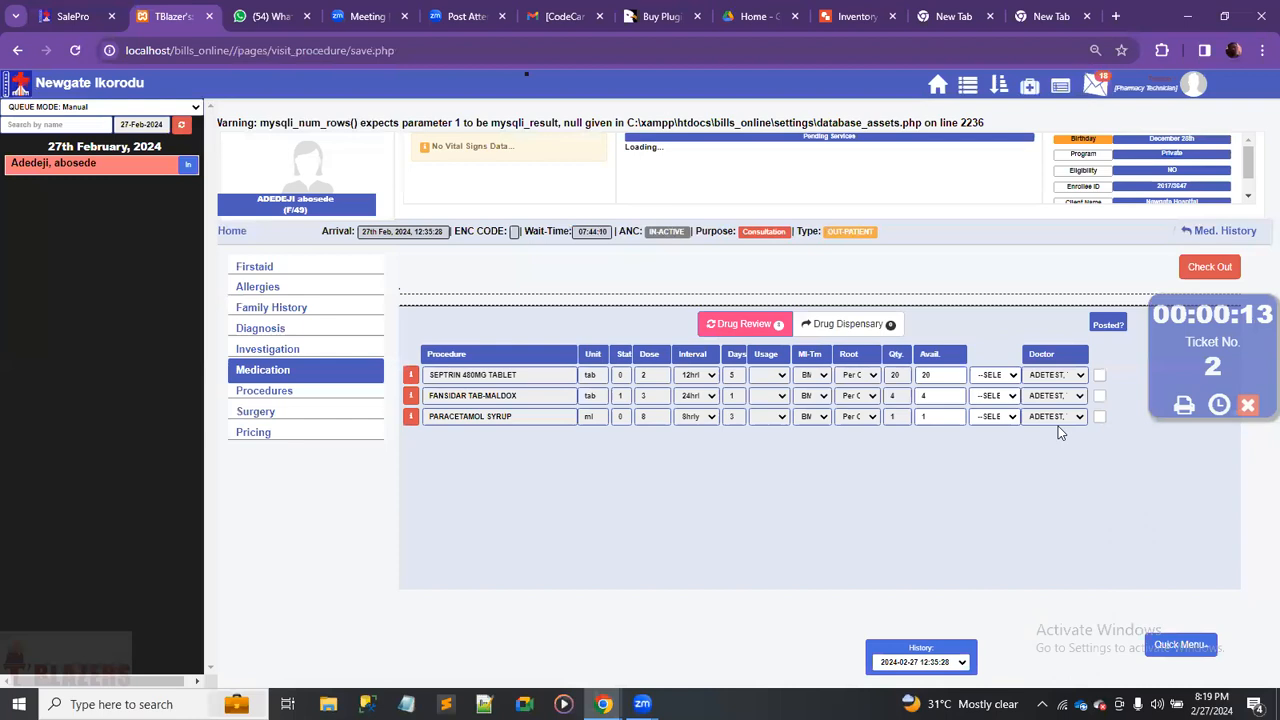
click(1099, 376)
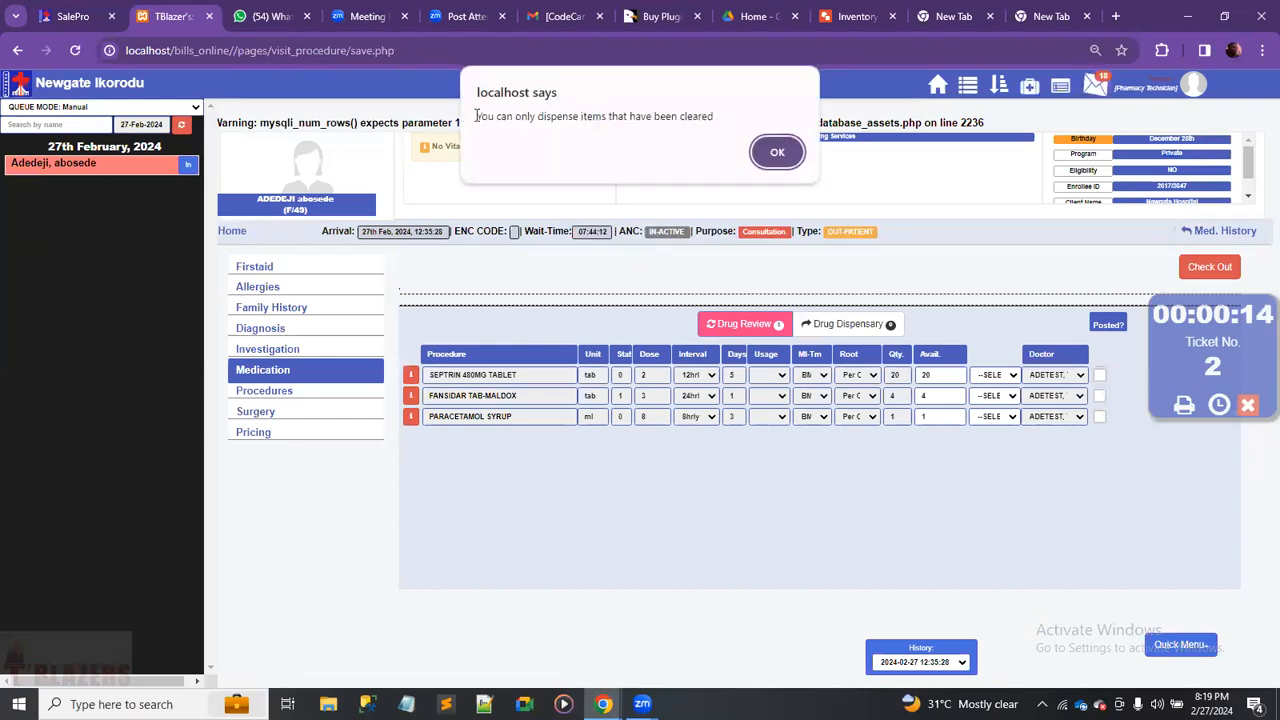
click(775, 151)
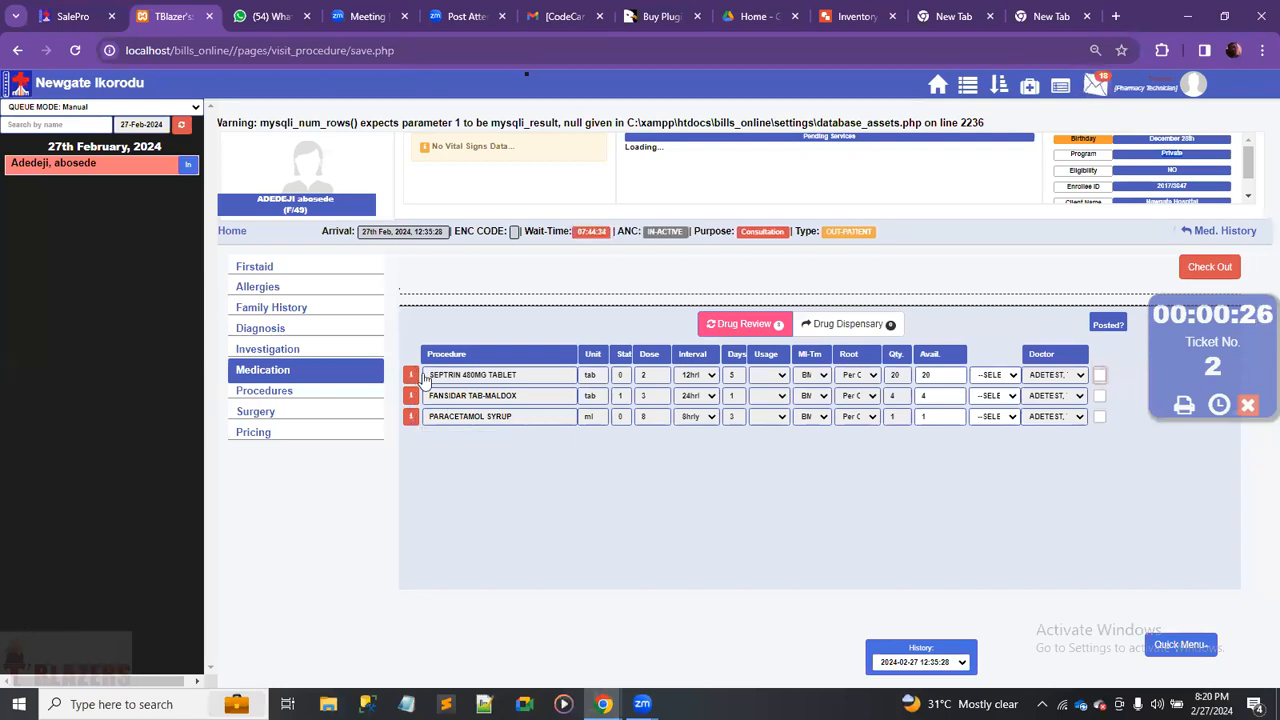
Look through the review status options for SEPTRIN 480MG TABLET and the available quick actions.
click(1011, 379)
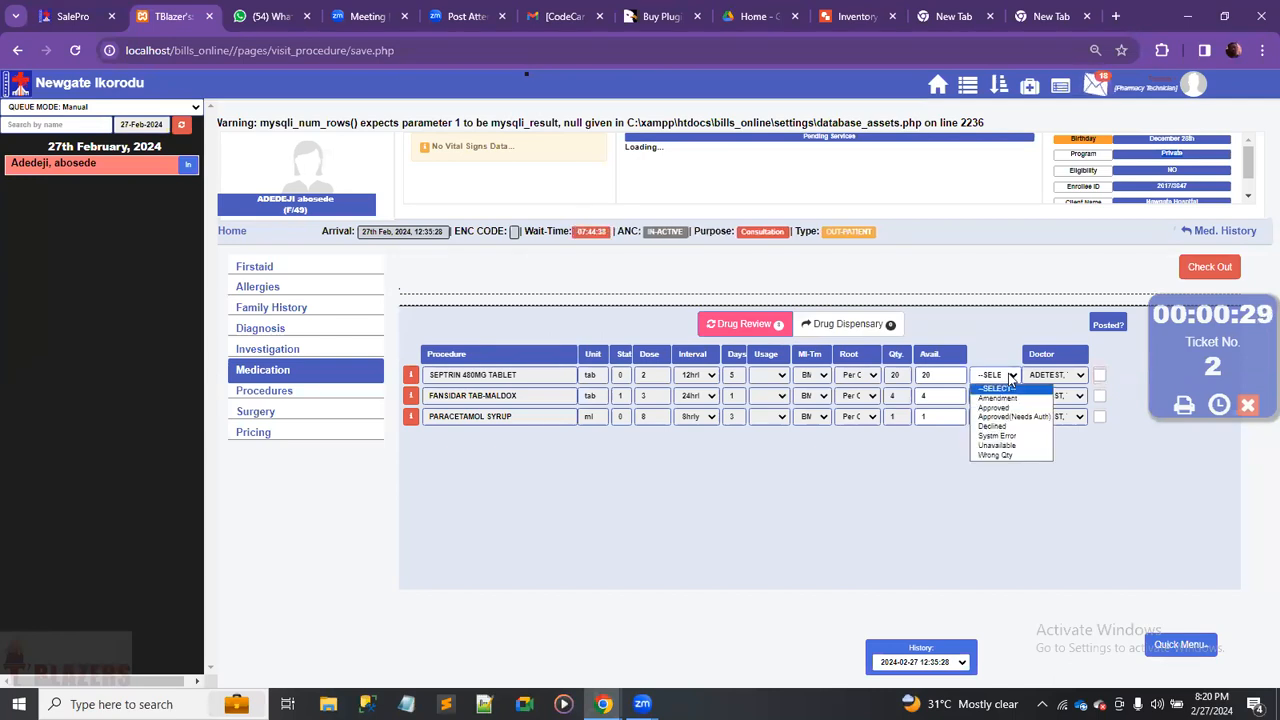
click(1011, 379)
click(1182, 645)
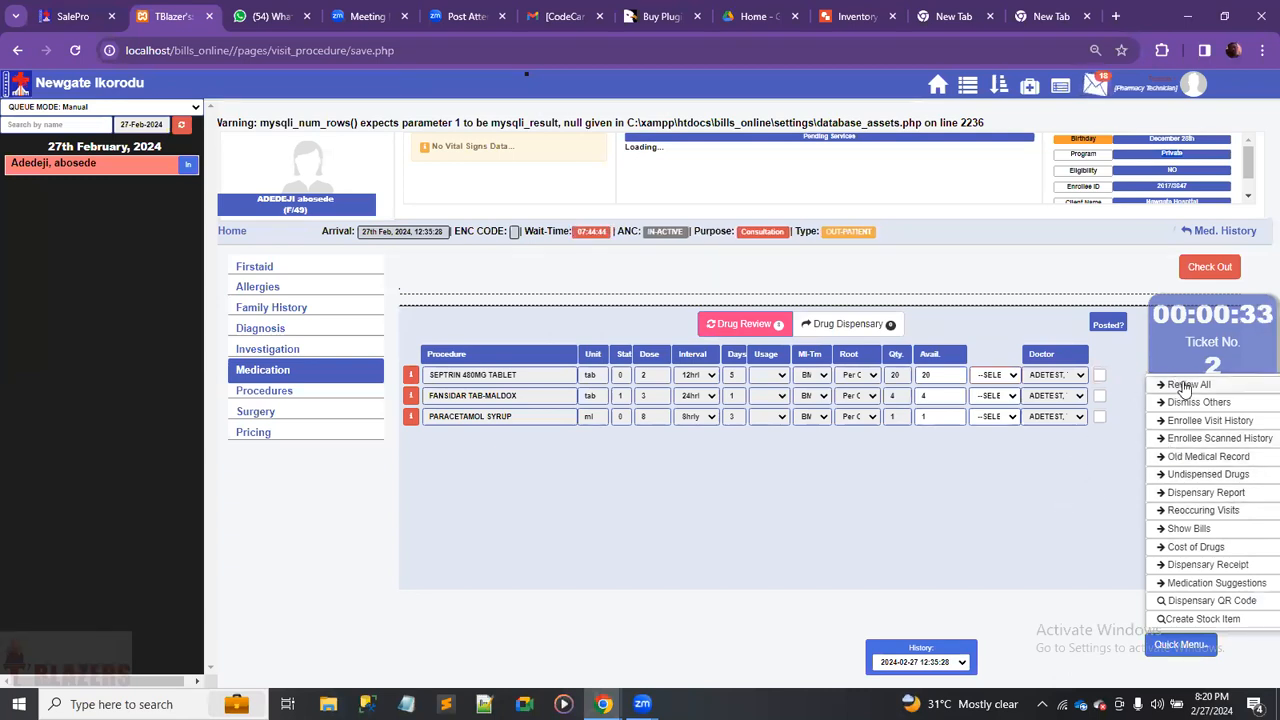
click(978, 486)
click(1012, 377)
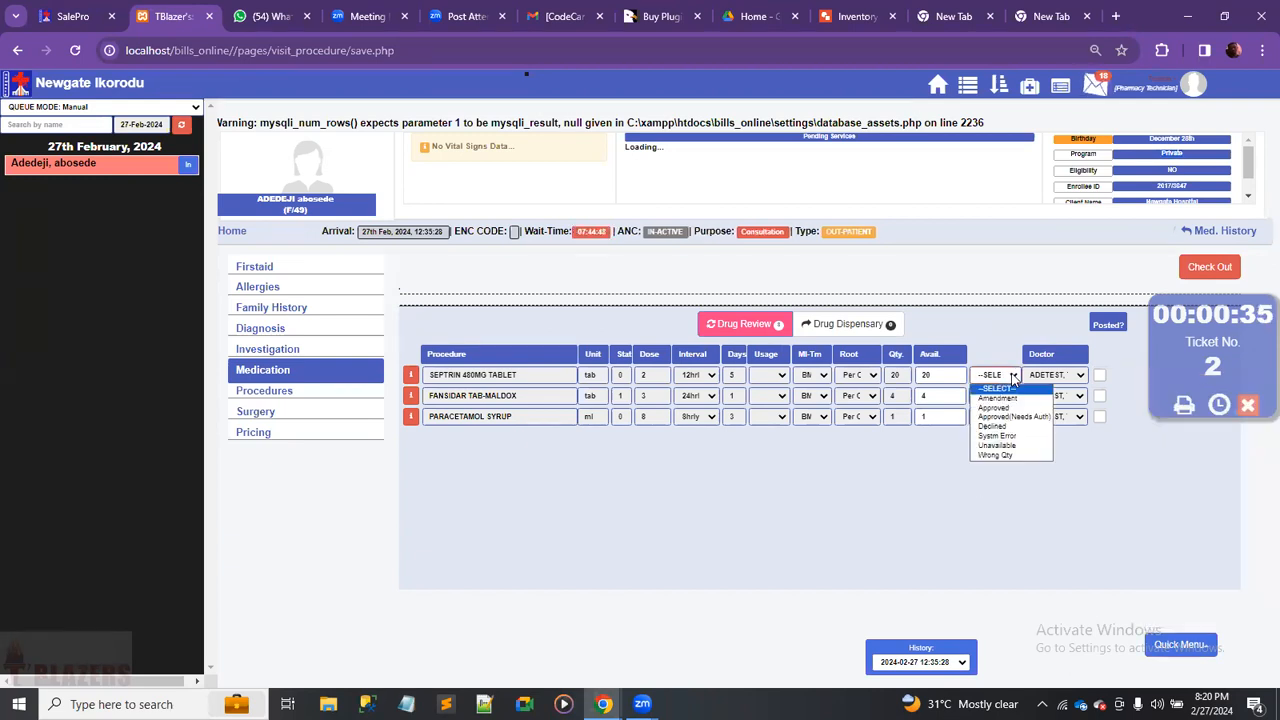
click(882, 488)
Approve all of the out-patient's drugs at once with Review All and check the patient out.
click(1199, 654)
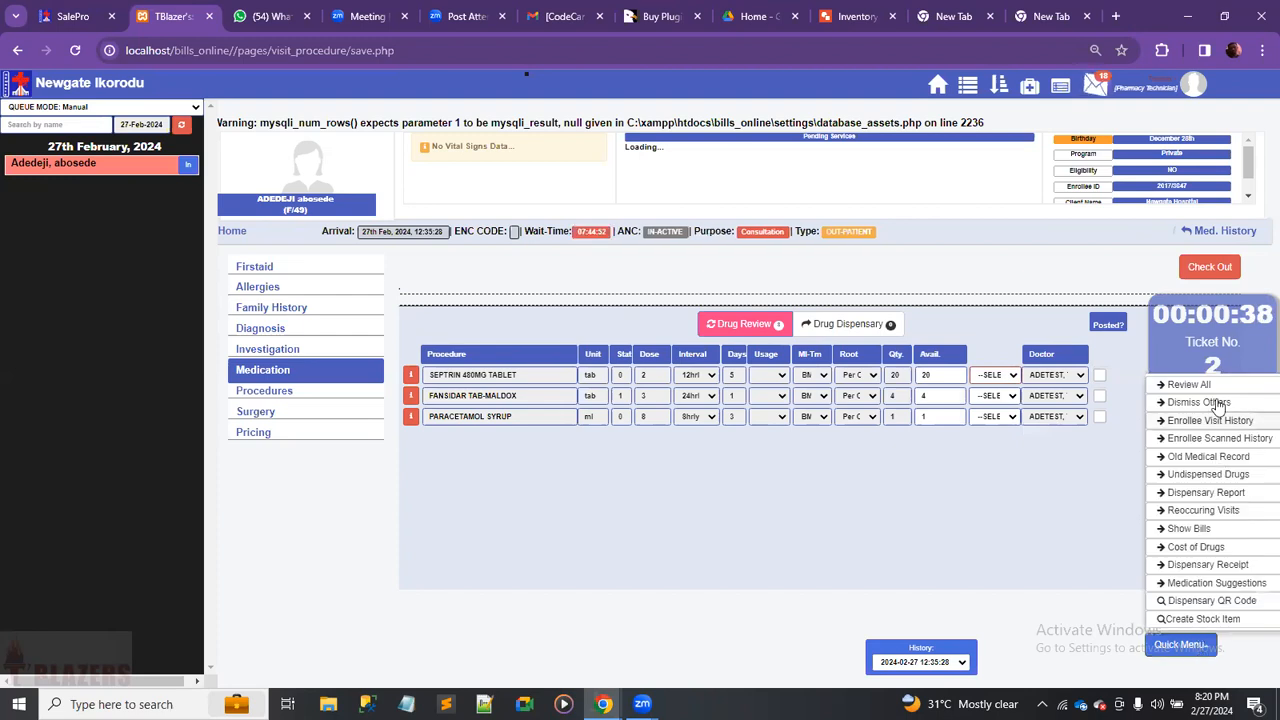
click(1183, 385)
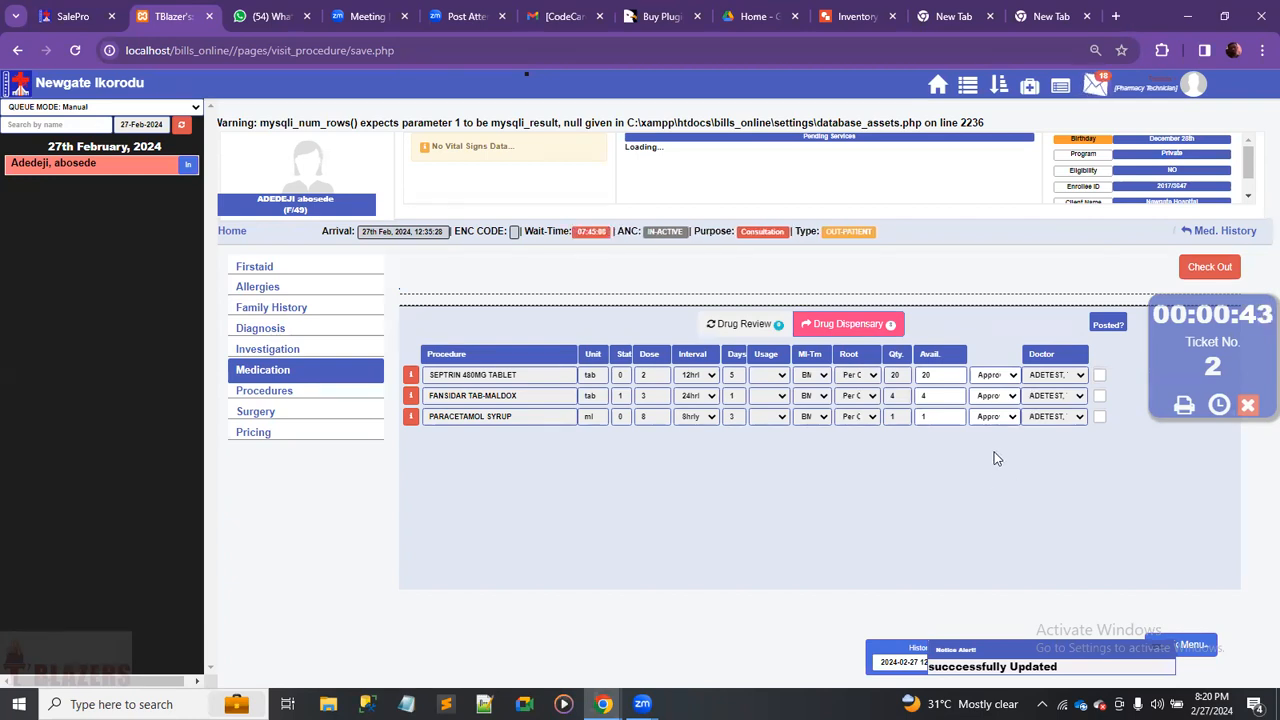
click(1207, 268)
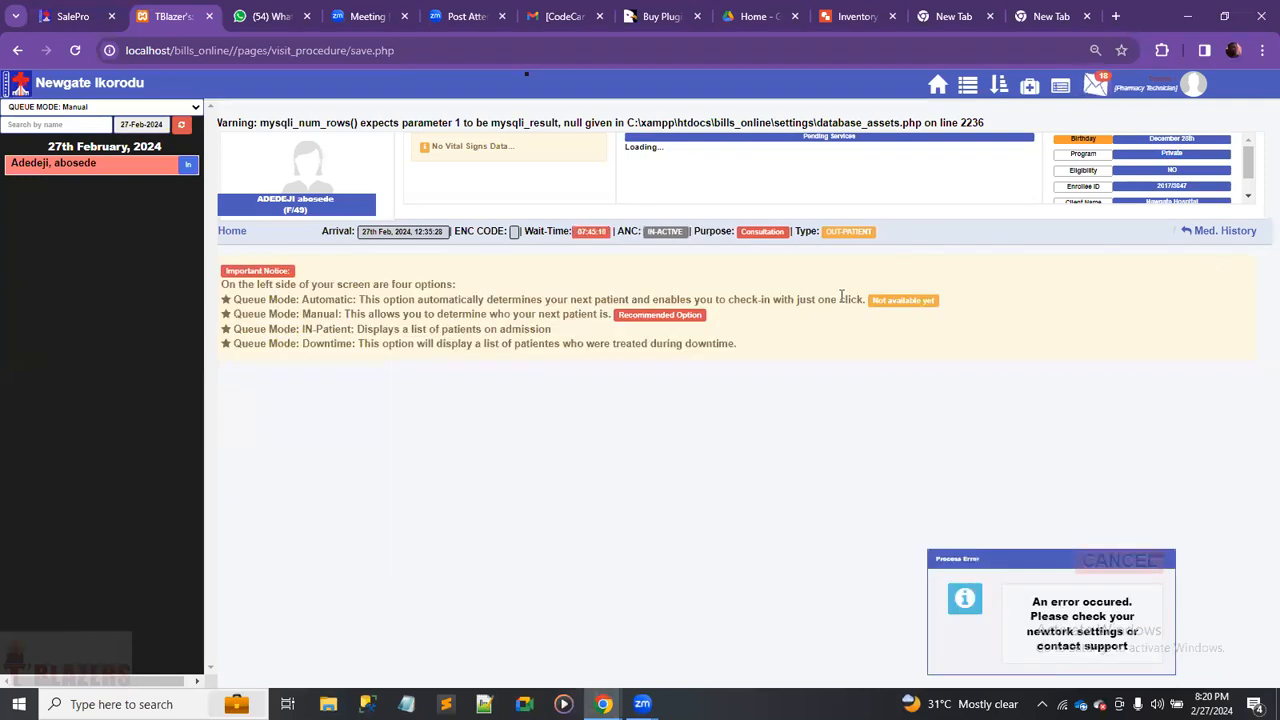
Set the queue mode to SHOW ALL and refresh the patient queue.
click(196, 108)
click(142, 160)
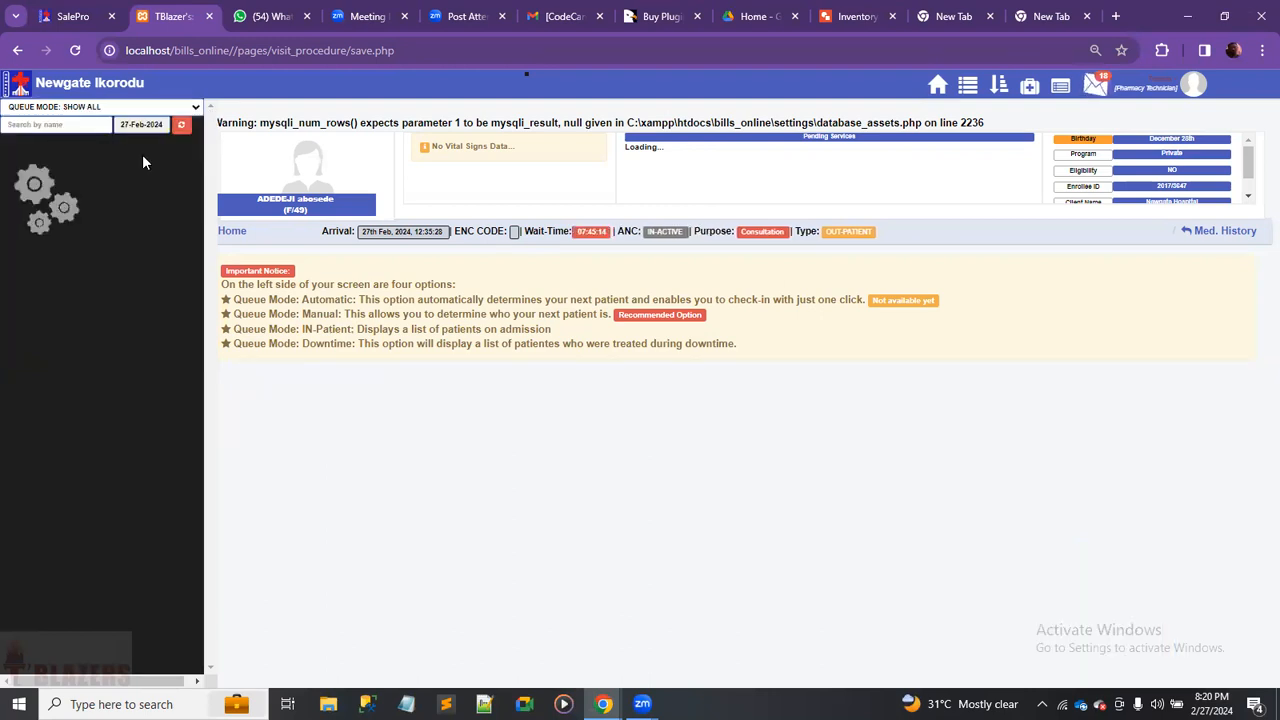
click(181, 124)
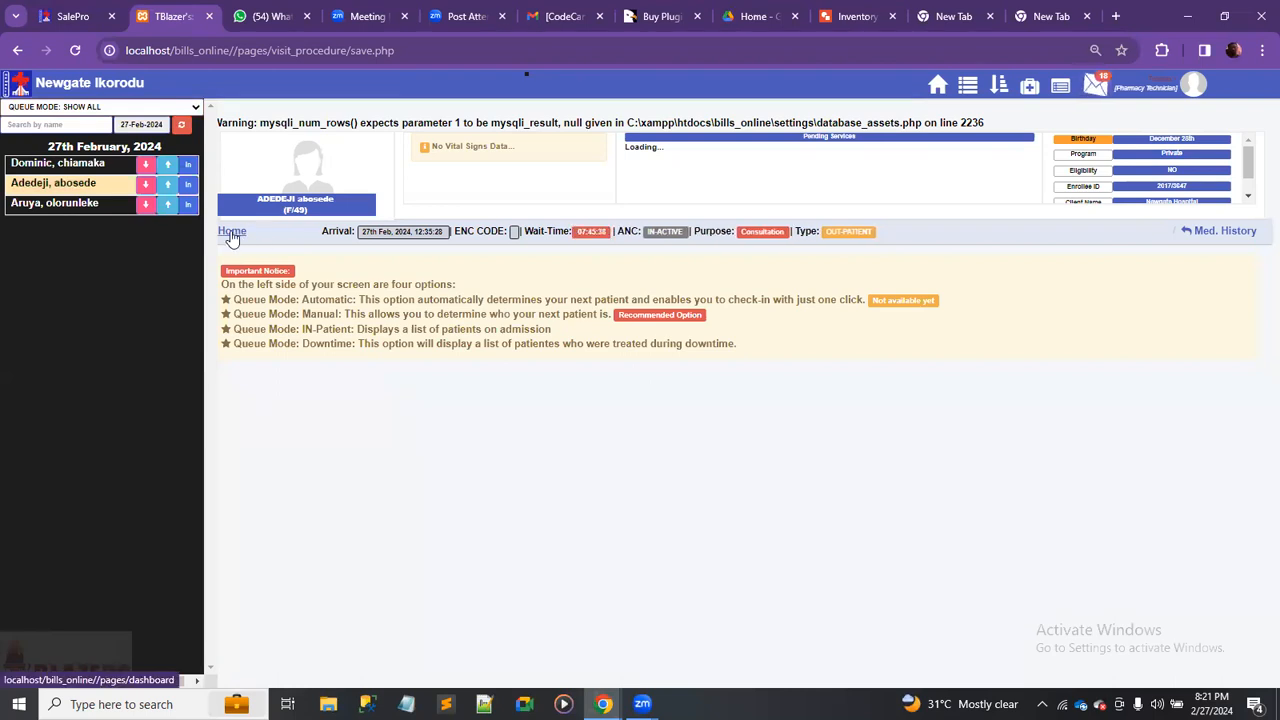
Open Stock Request and look up the Nurses Cabinet stock request created on 2024-02-27 at 20:17:48.
click(231, 233)
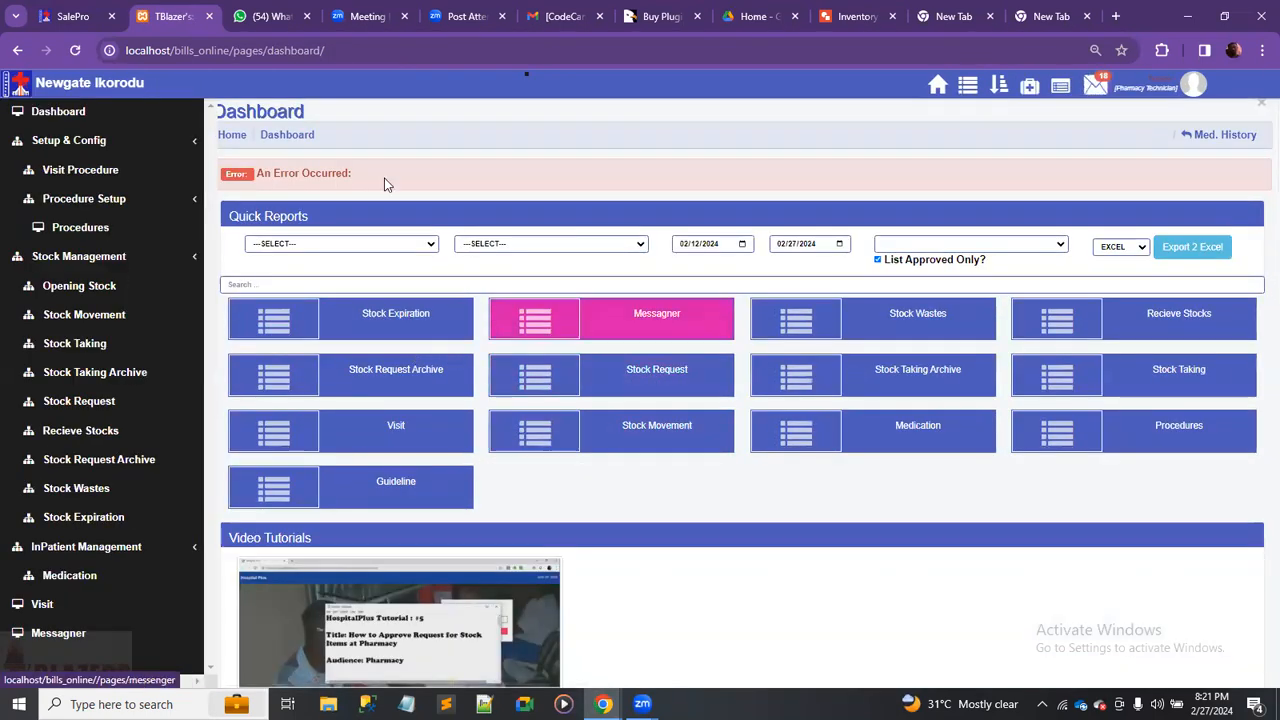
click(643, 375)
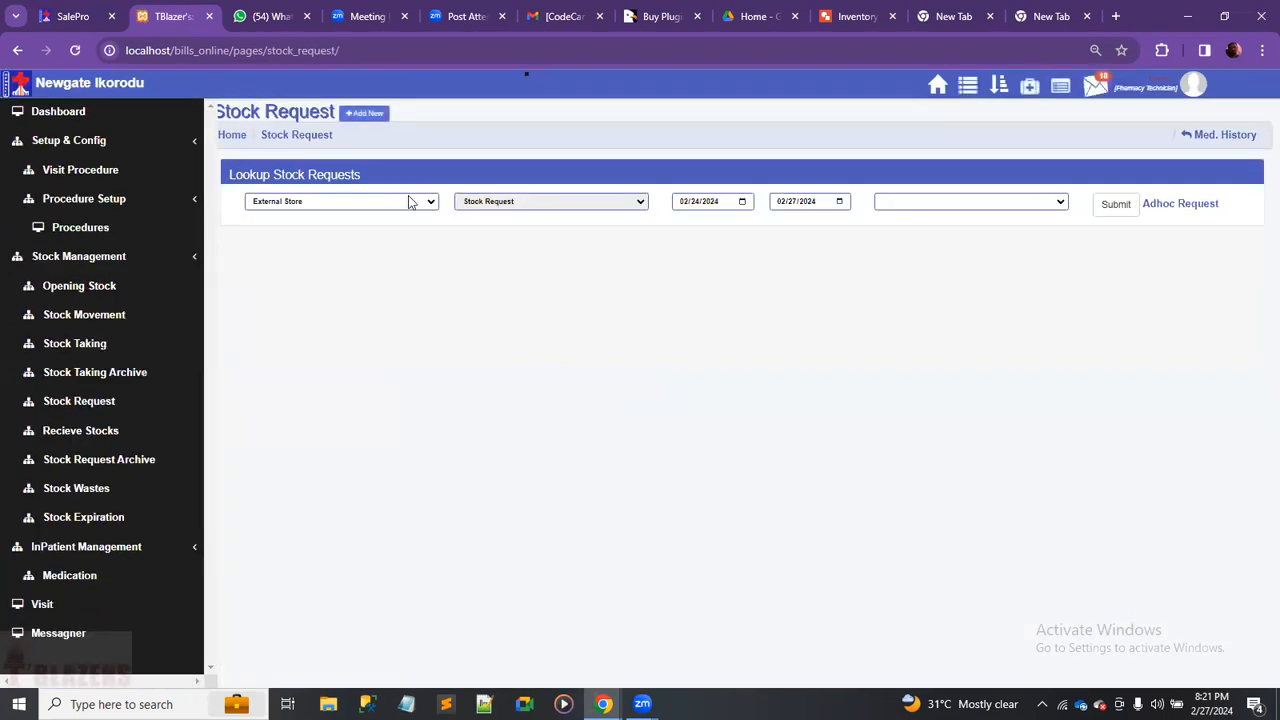
click(429, 203)
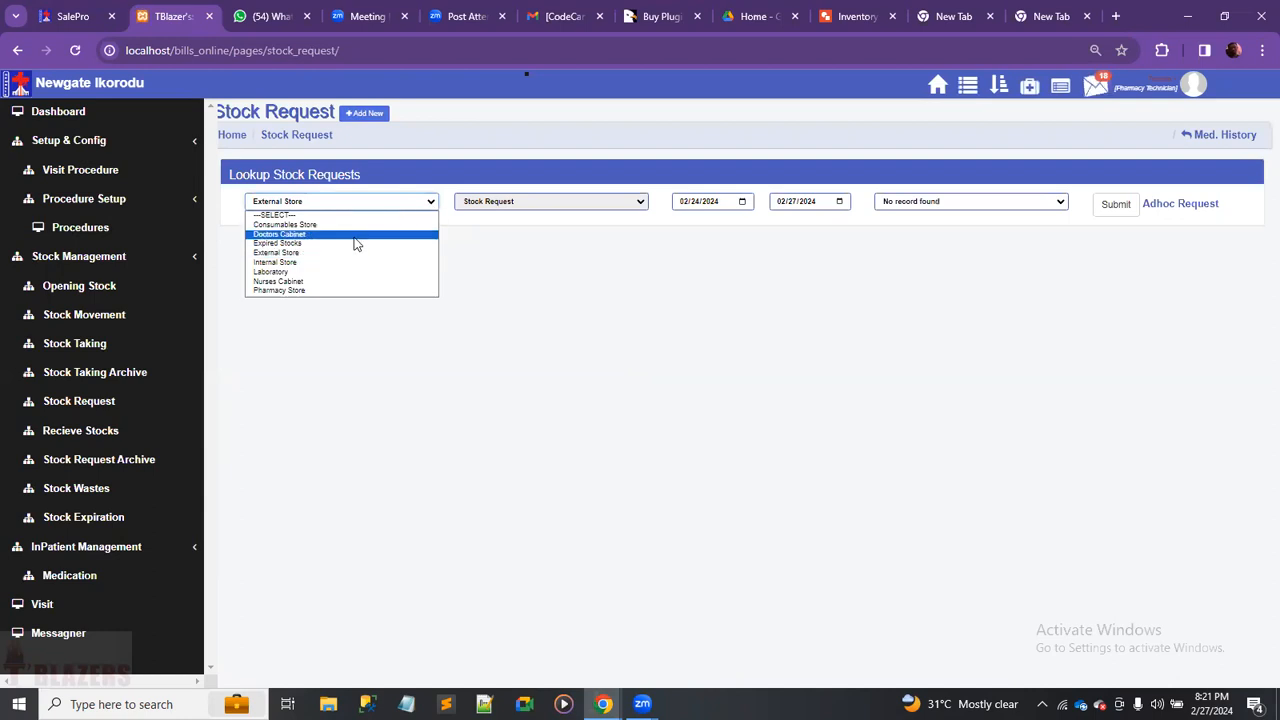
click(319, 283)
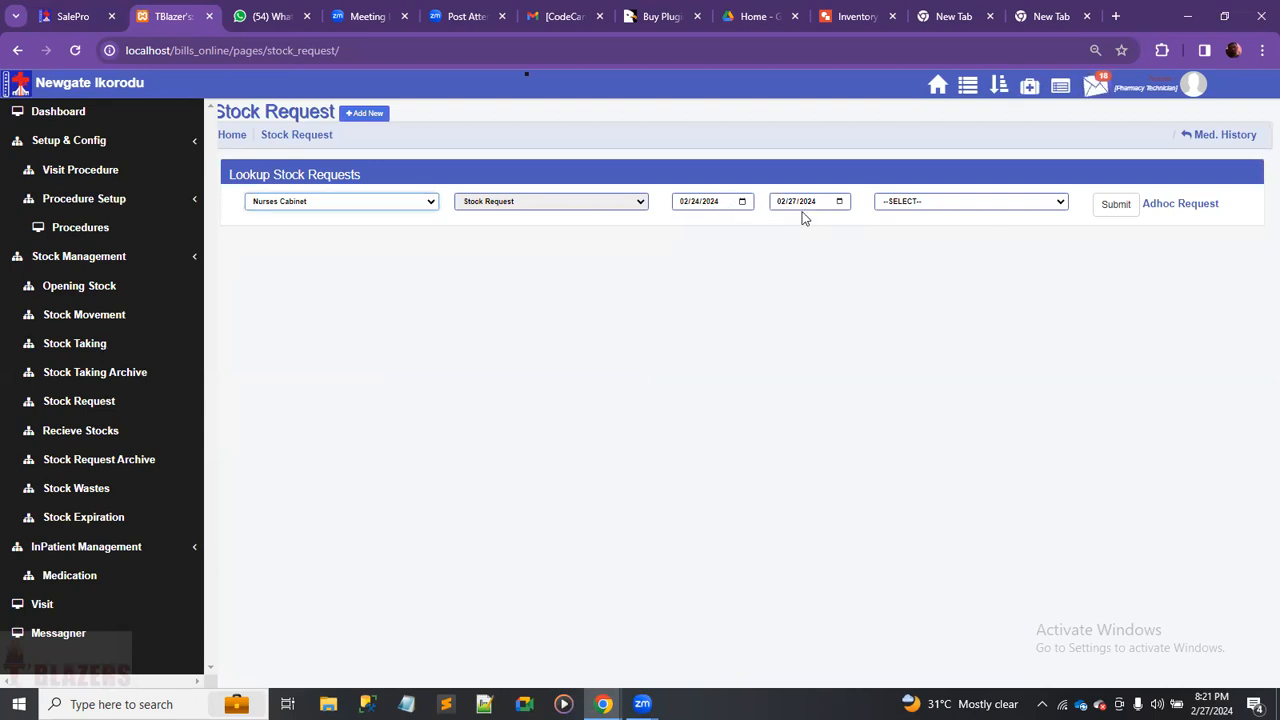
click(1052, 202)
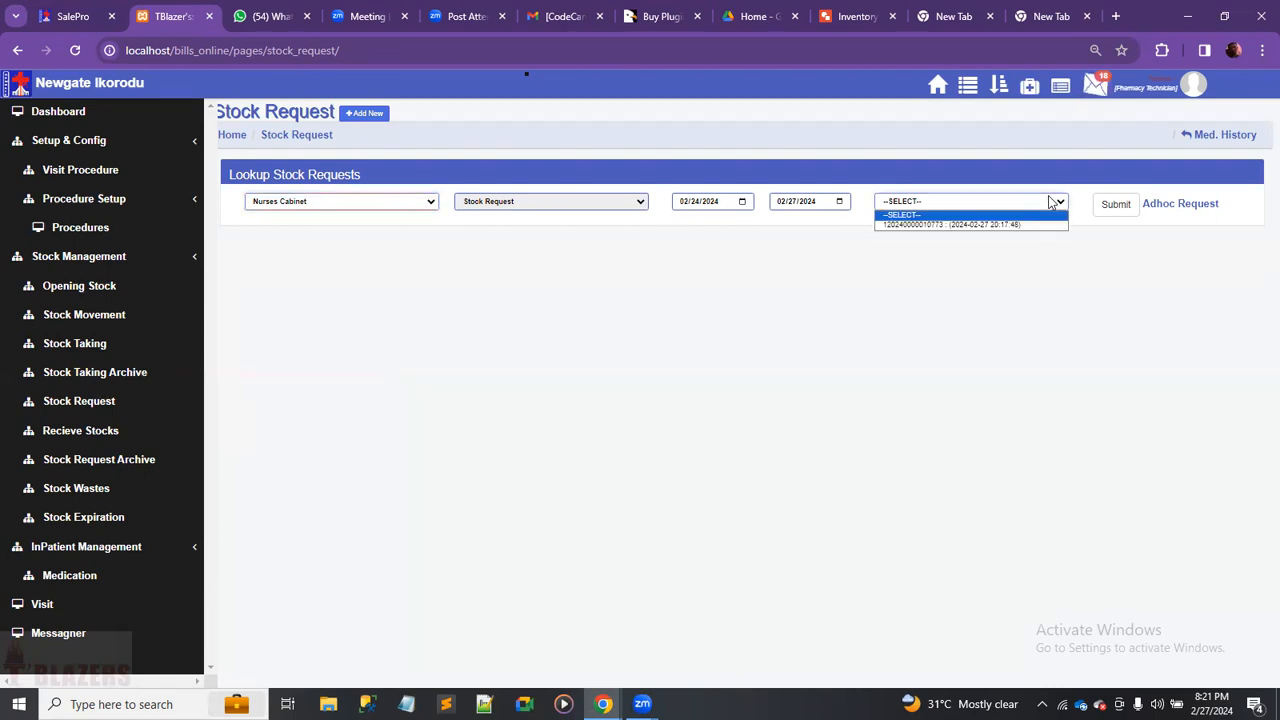
click(962, 226)
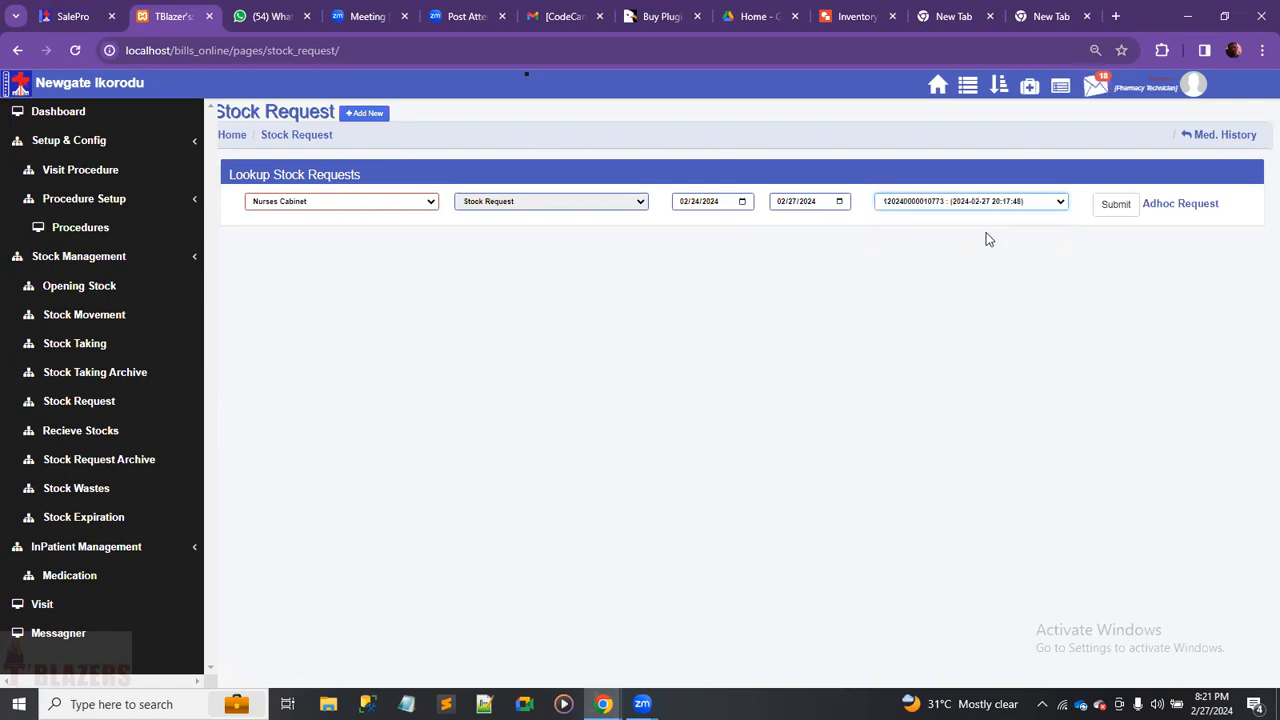
click(1112, 207)
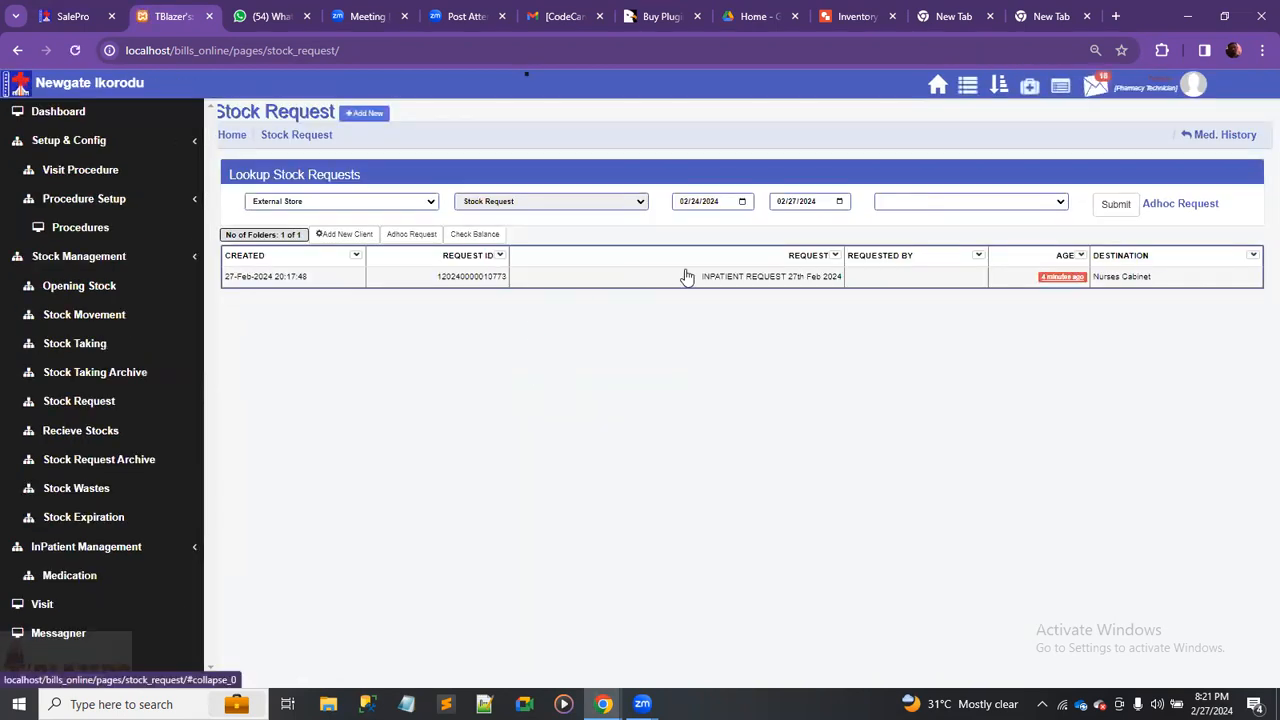
Open INPATIENT REQUEST 27th Feb 2024, set SEPTRIN 480MG TABLET's current approval to 2, and approve all the requested items.
click(687, 276)
scroll(810, 420, down, 3)
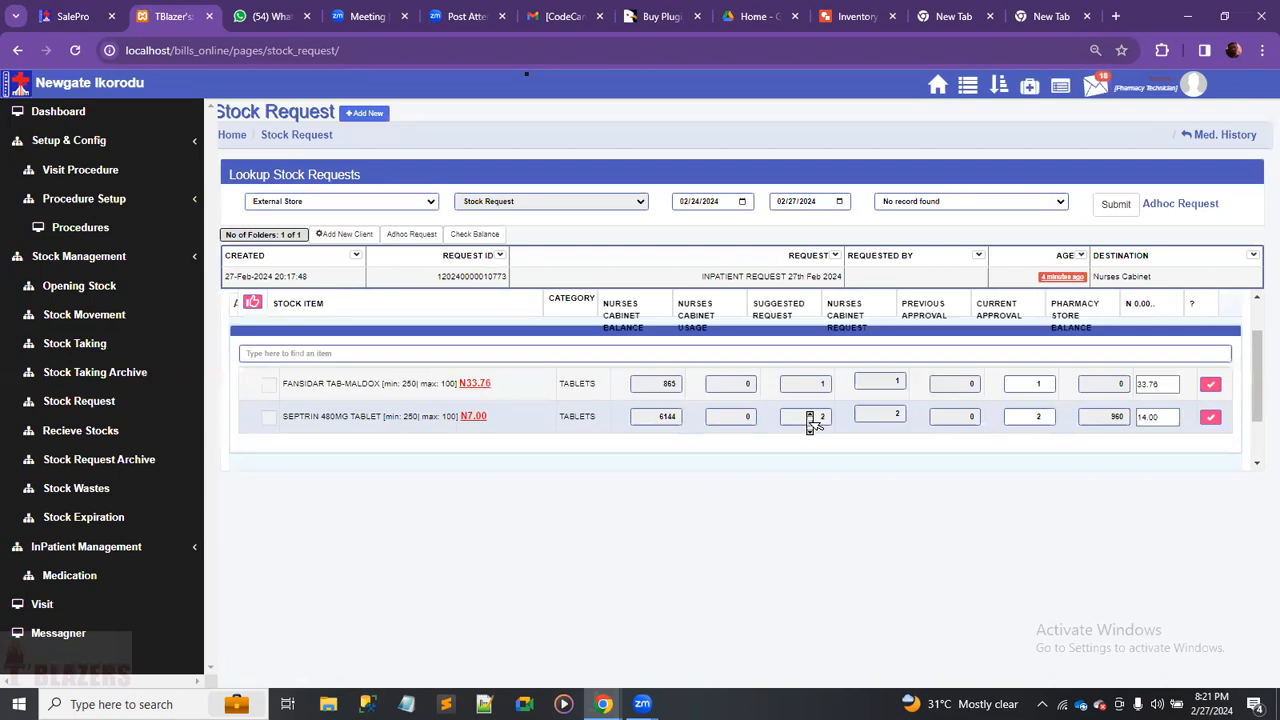
scroll(810, 423, up, 2)
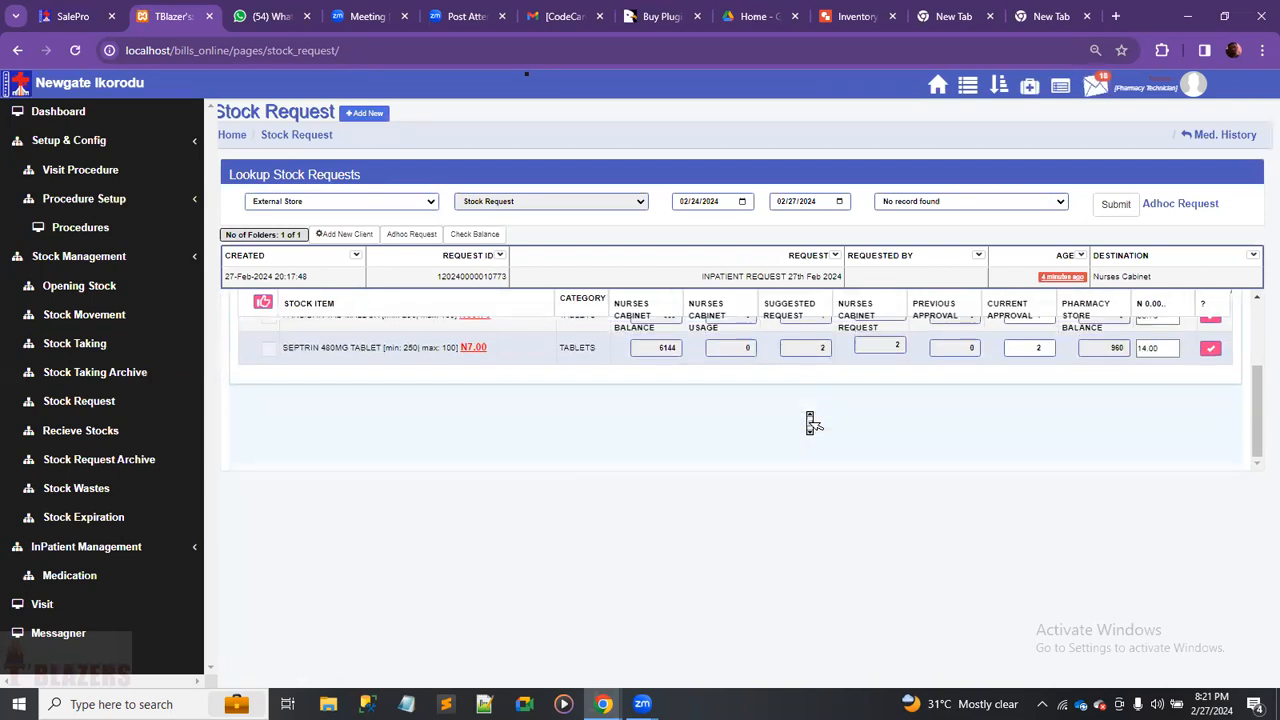
scroll(812, 422, up, 3)
drag(1257, 407, 1257, 421)
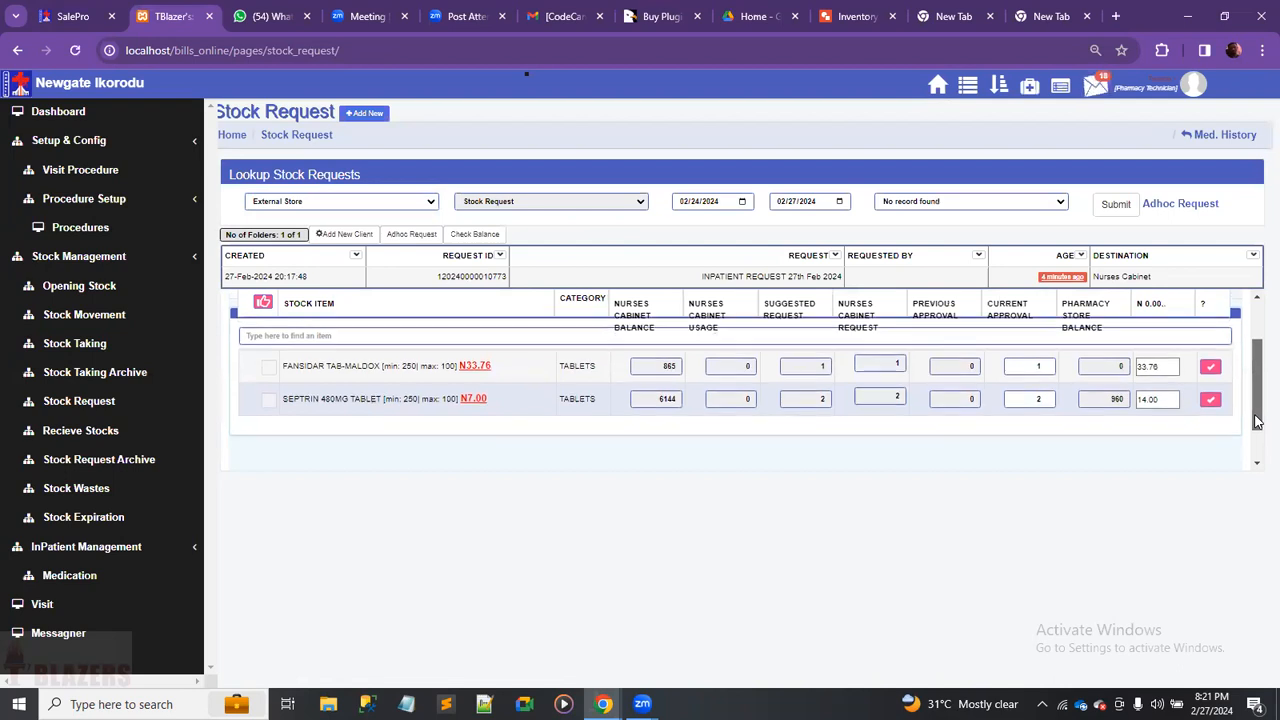
click(1038, 398)
text(2)
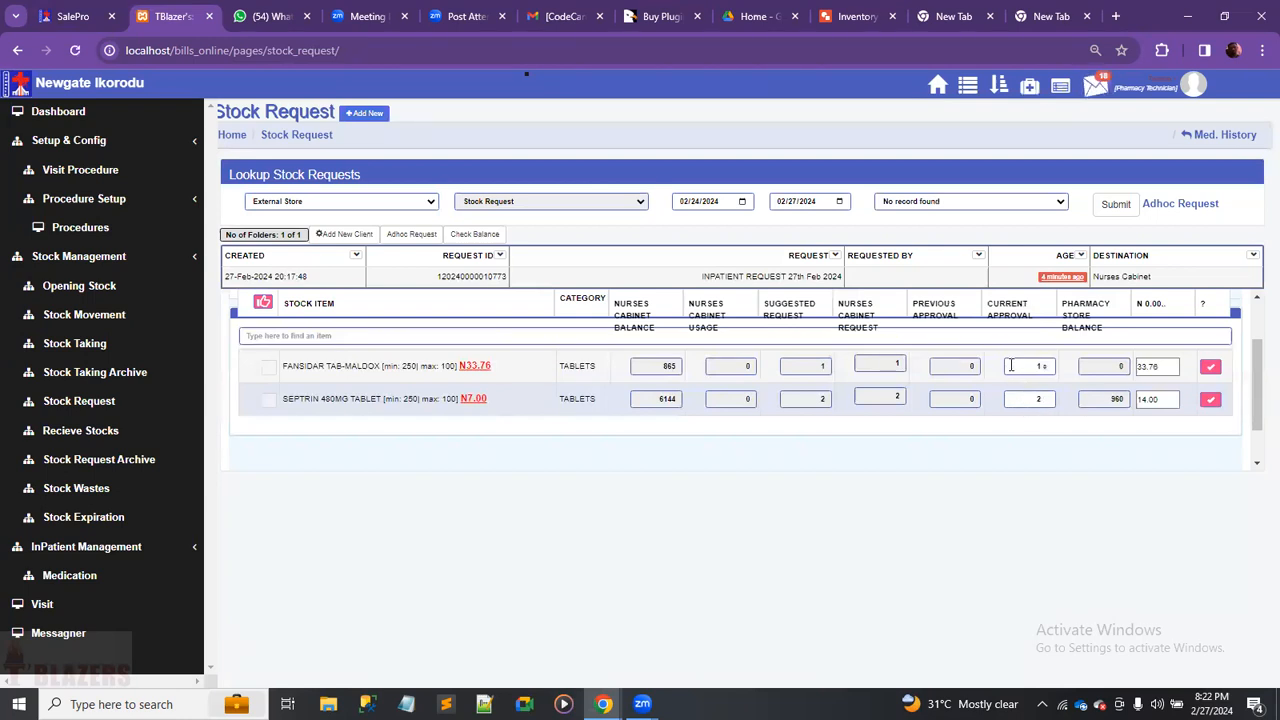
drag(1256, 391, 1256, 353)
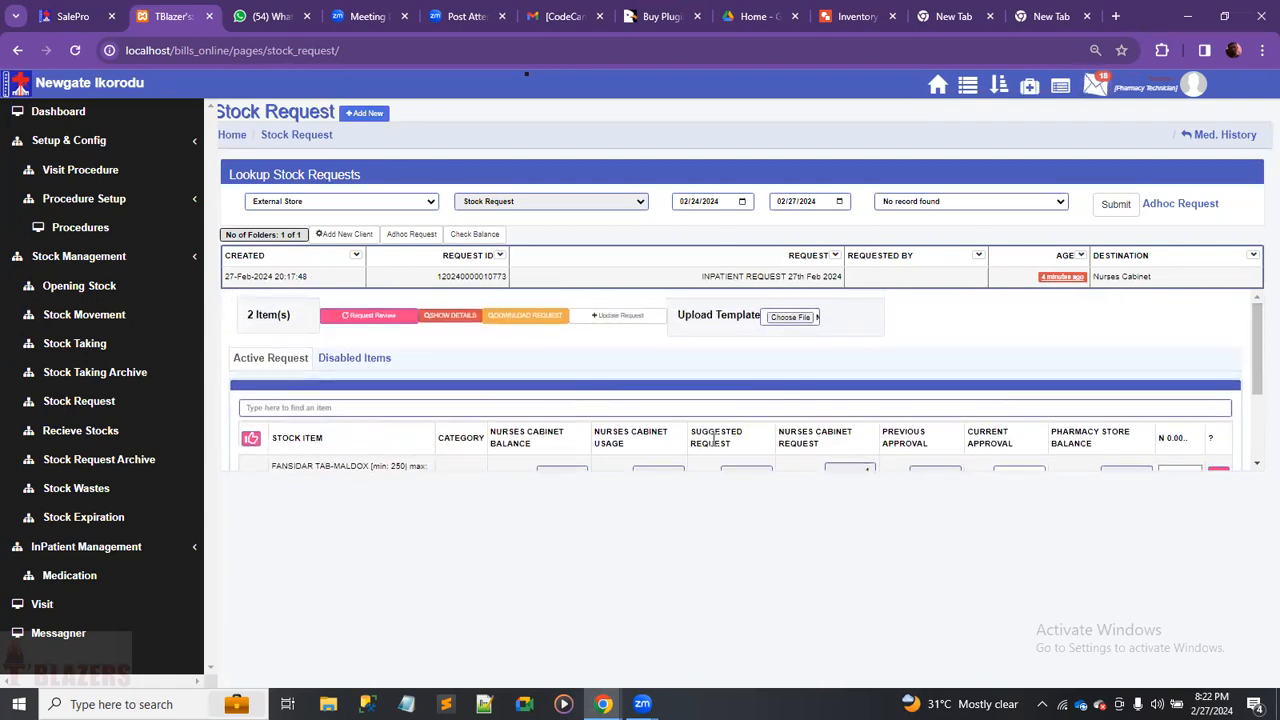
click(252, 440)
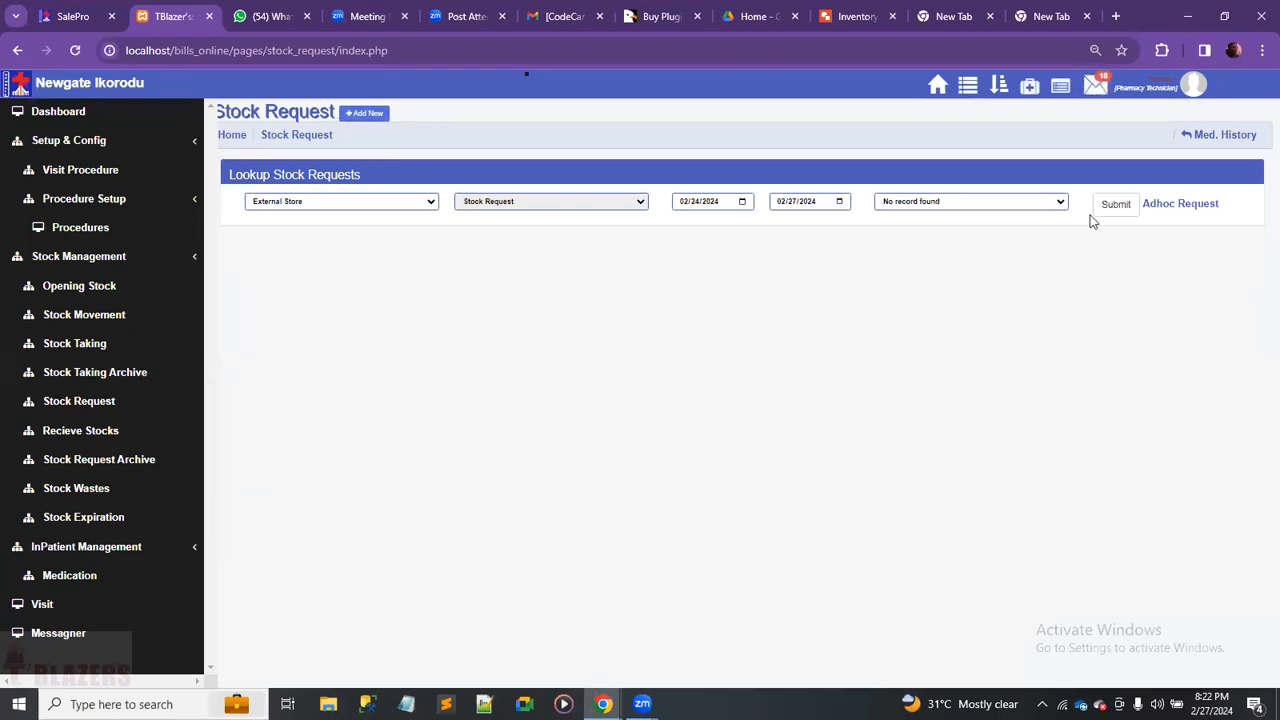
Switch to the billing account's window, check in the out-patient whose drugs were reviewed, and dismiss the process error notice.
click(1191, 92)
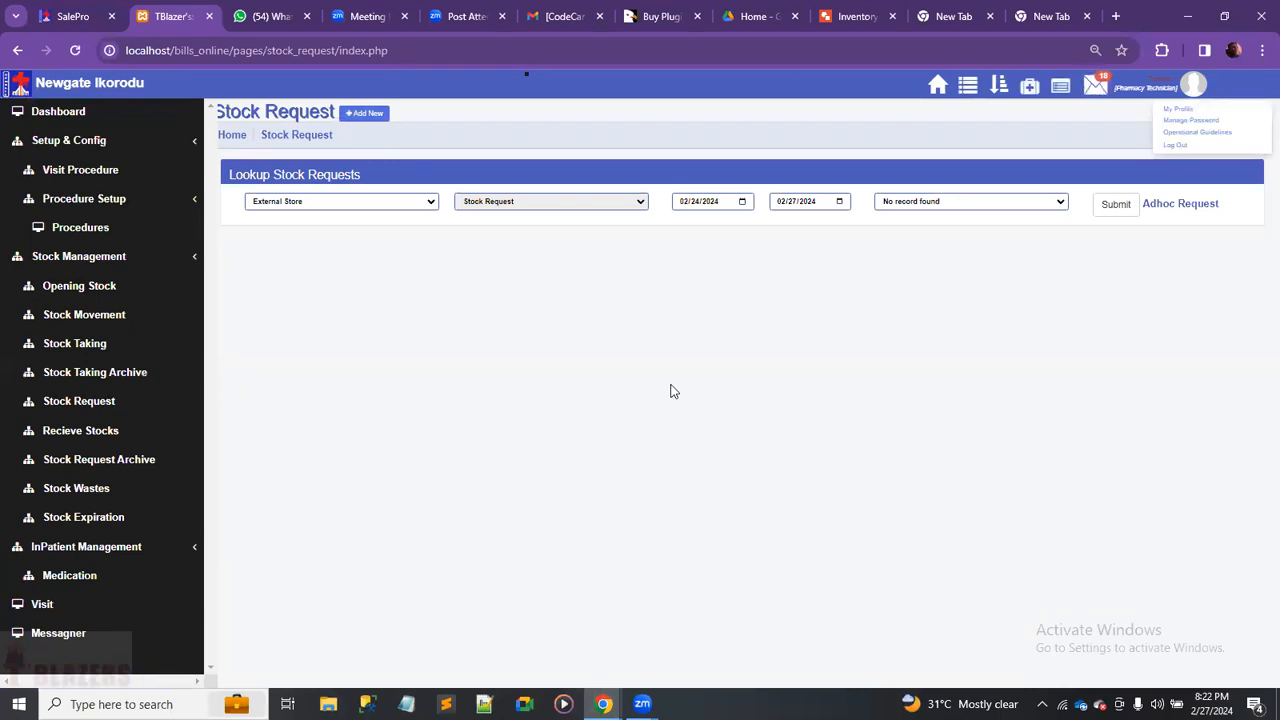
key(alt+Tab)
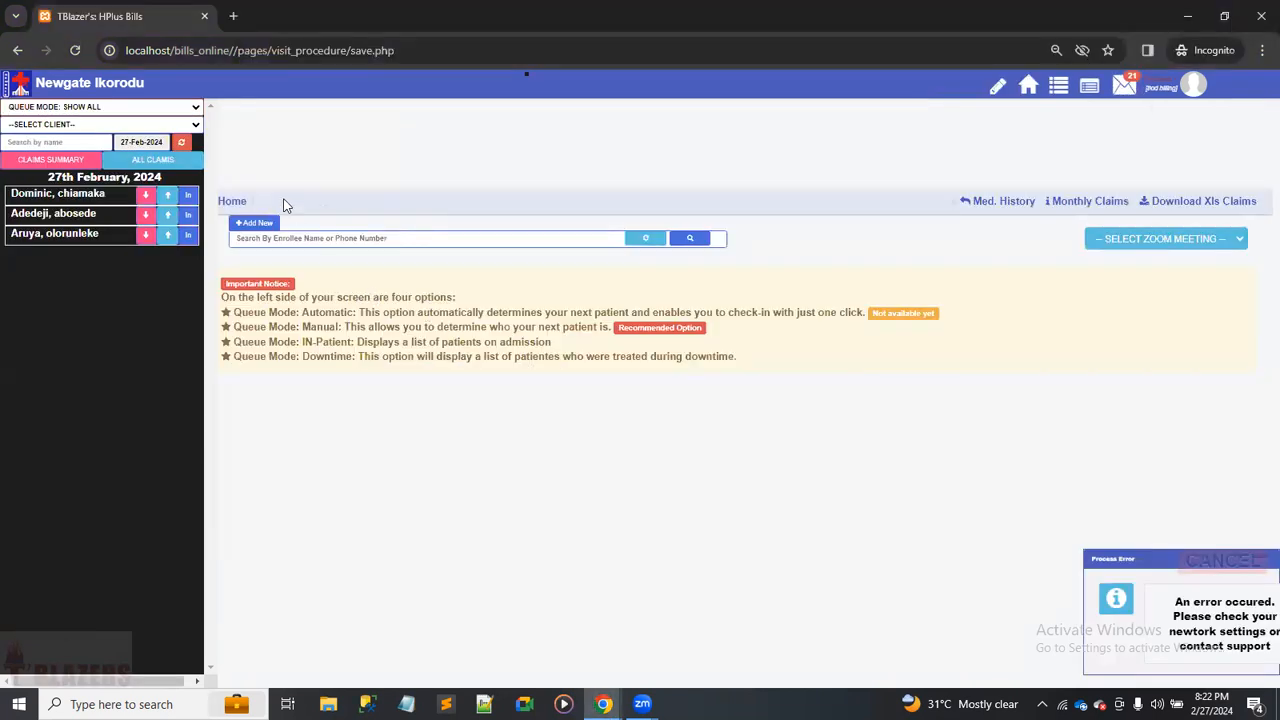
click(186, 231)
click(187, 216)
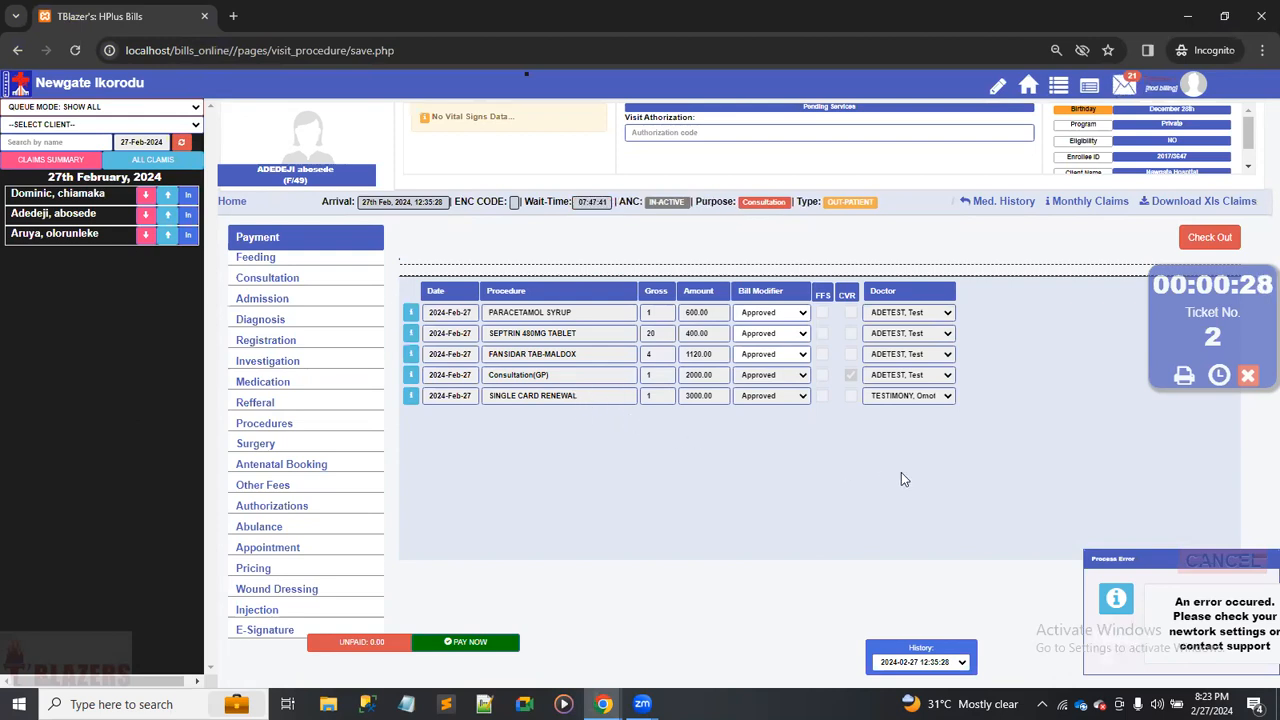
click(1222, 560)
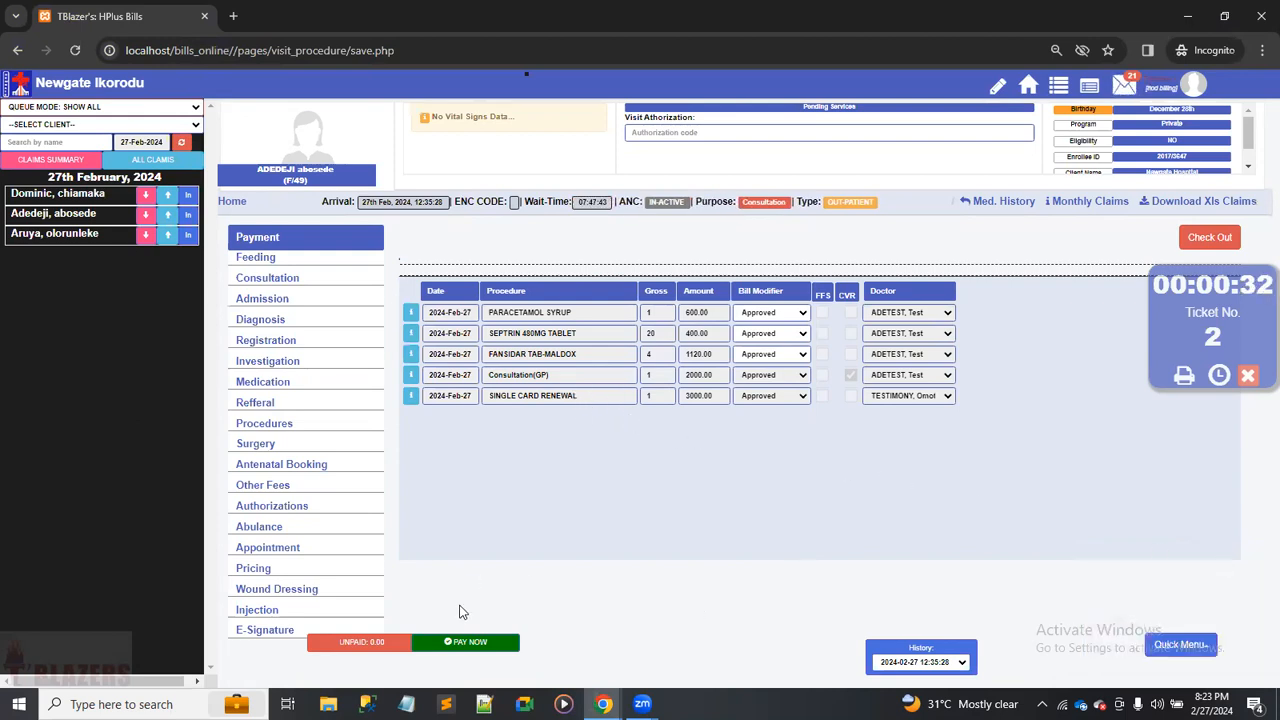
Pay the out-patient's bill with a deposit amount of 7120, using Cash Deposit as the payment method.
click(466, 645)
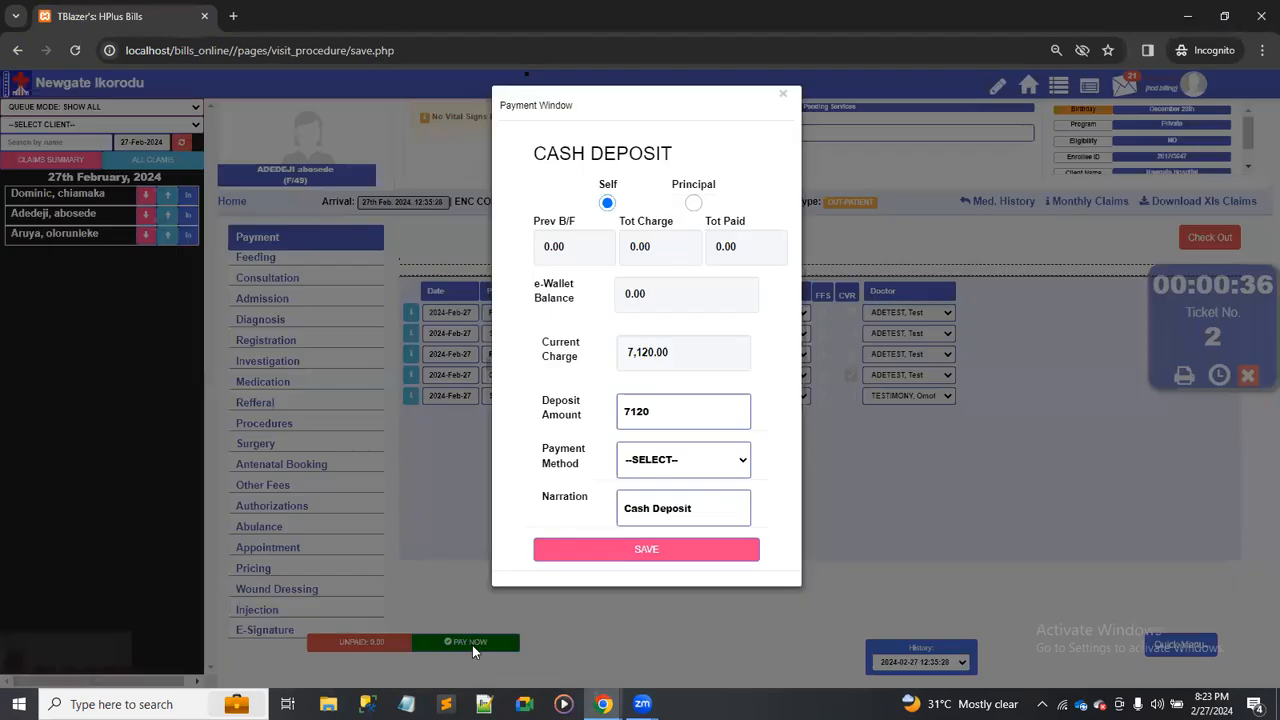
click(738, 461)
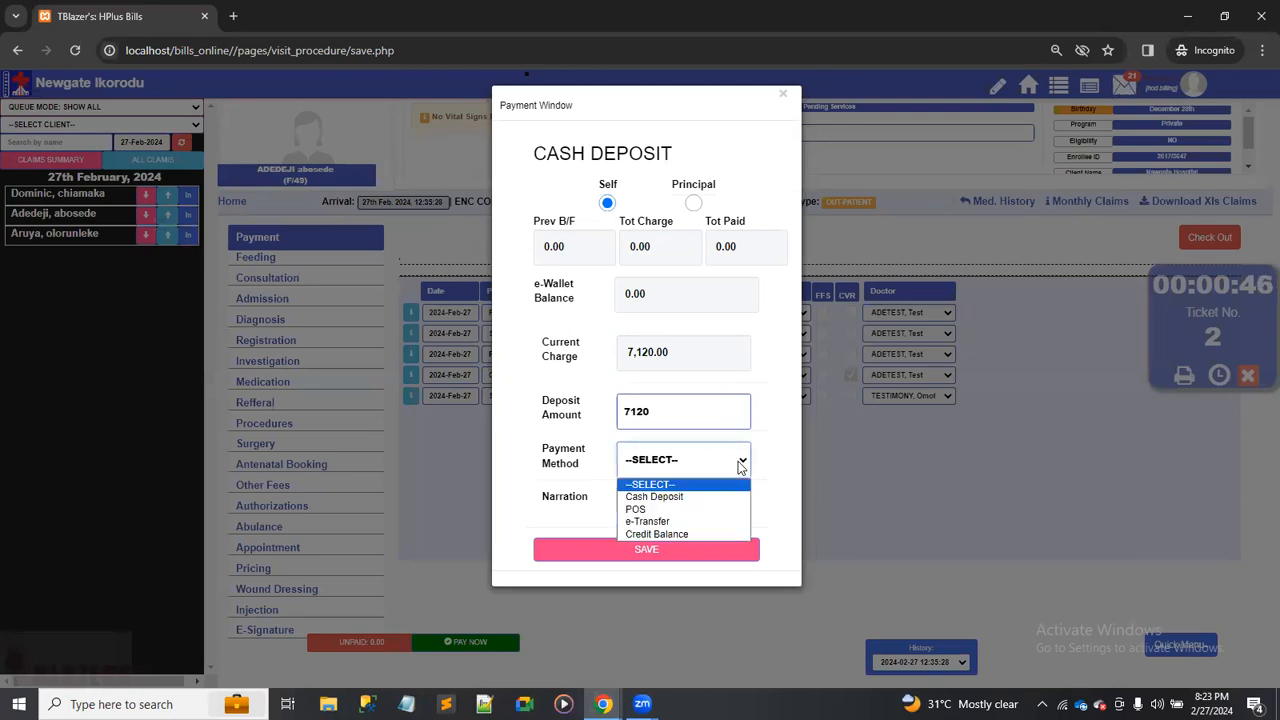
click(668, 497)
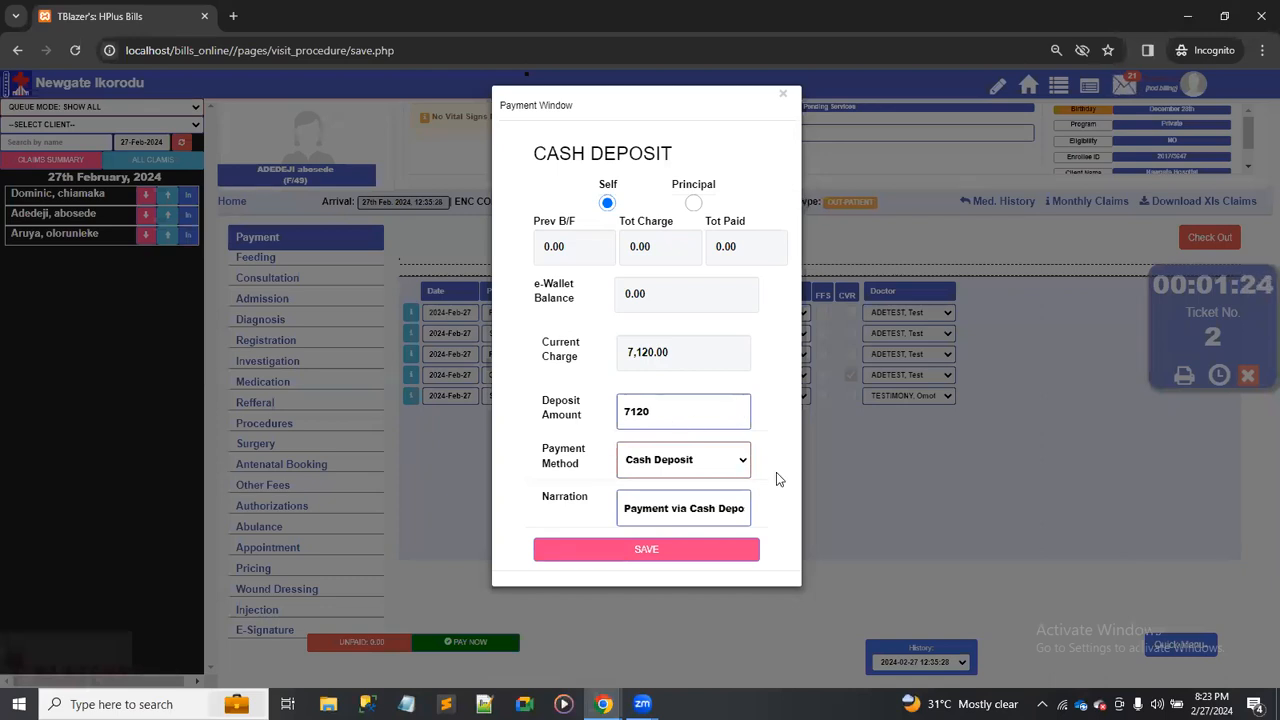
click(631, 552)
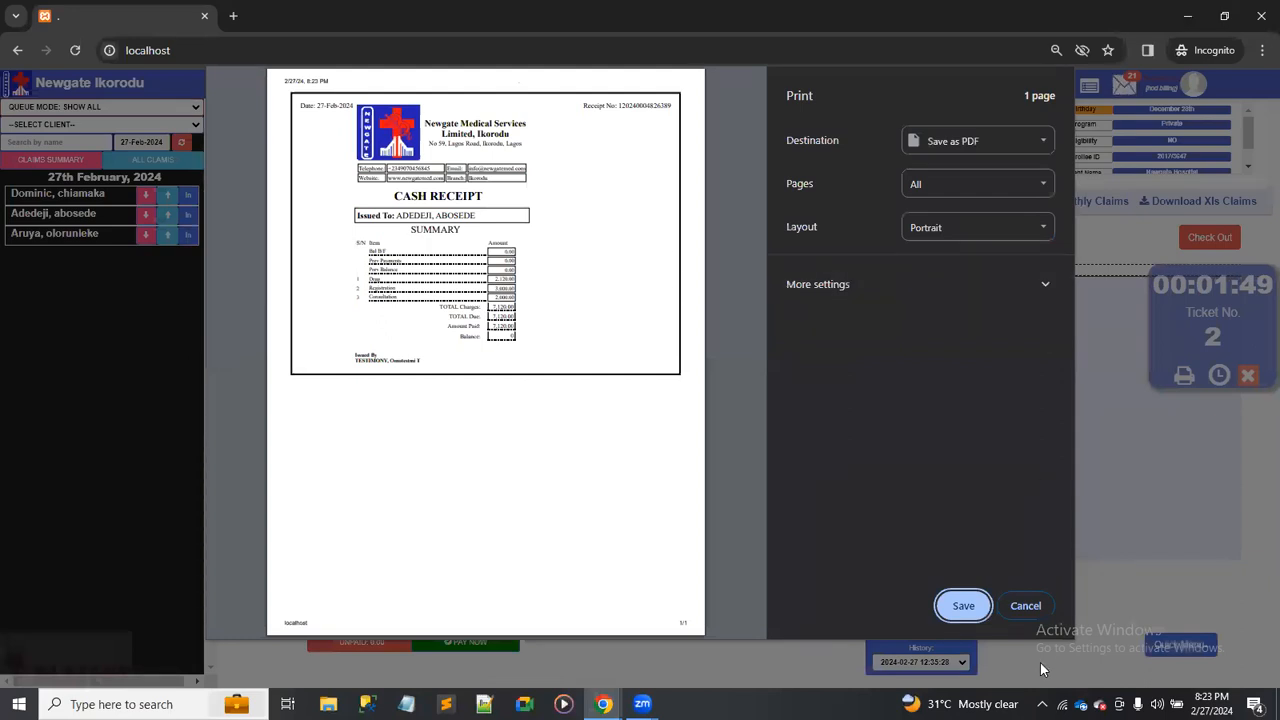
Cancel printing the cash receipt, close it, and check the out-patient out of billing.
click(1028, 606)
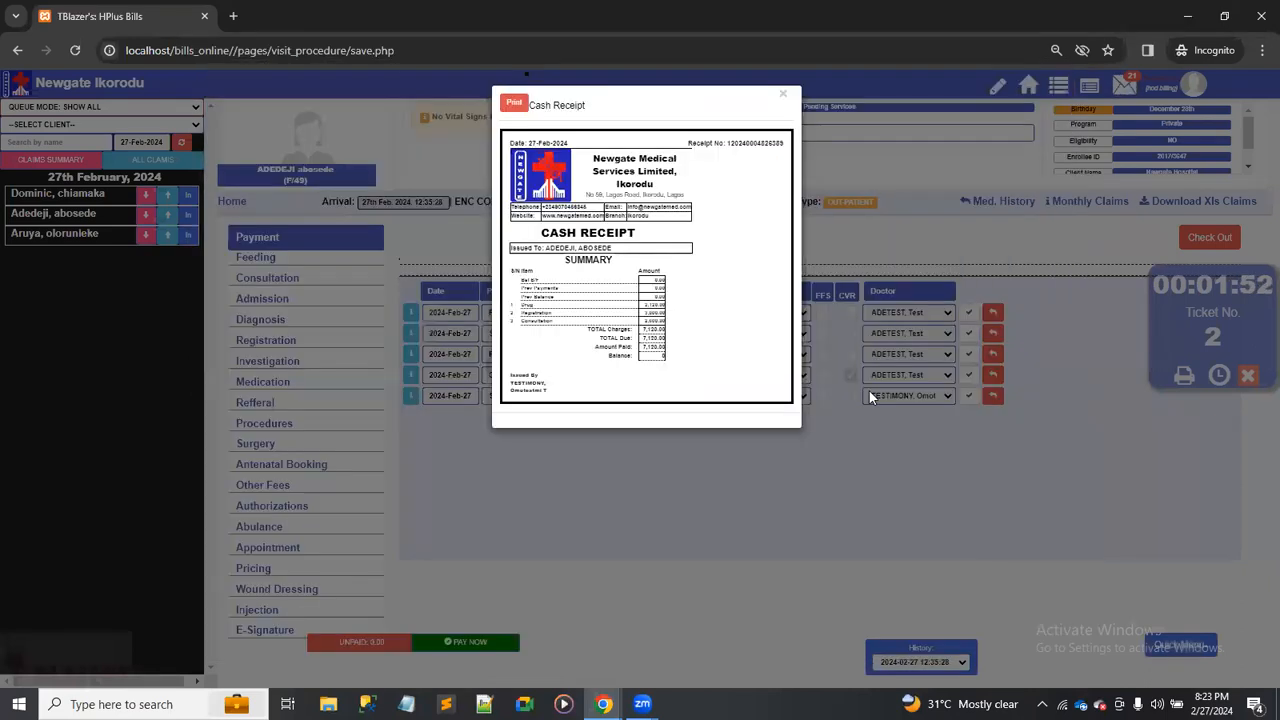
click(785, 97)
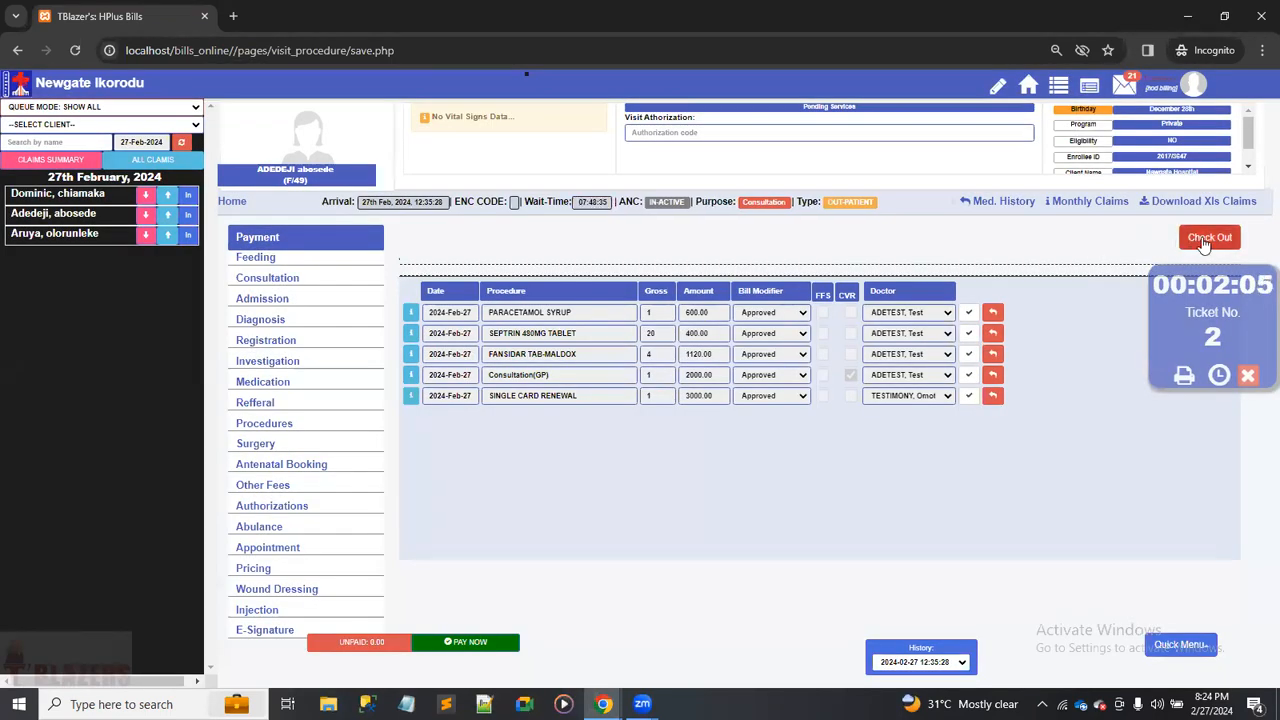
click(1207, 238)
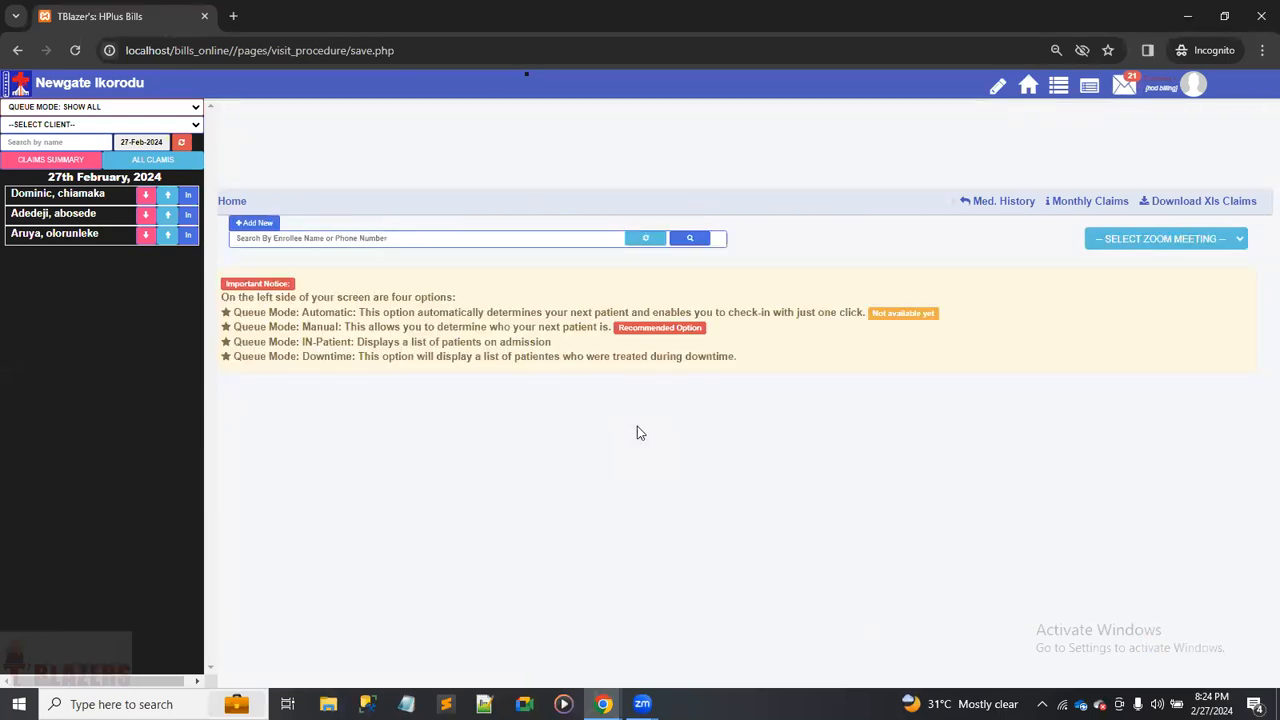
Switch back to the pharmacy account's window, check in the paid out-patient from the treatment page, and open the Medication list.
key(alt+Tab)
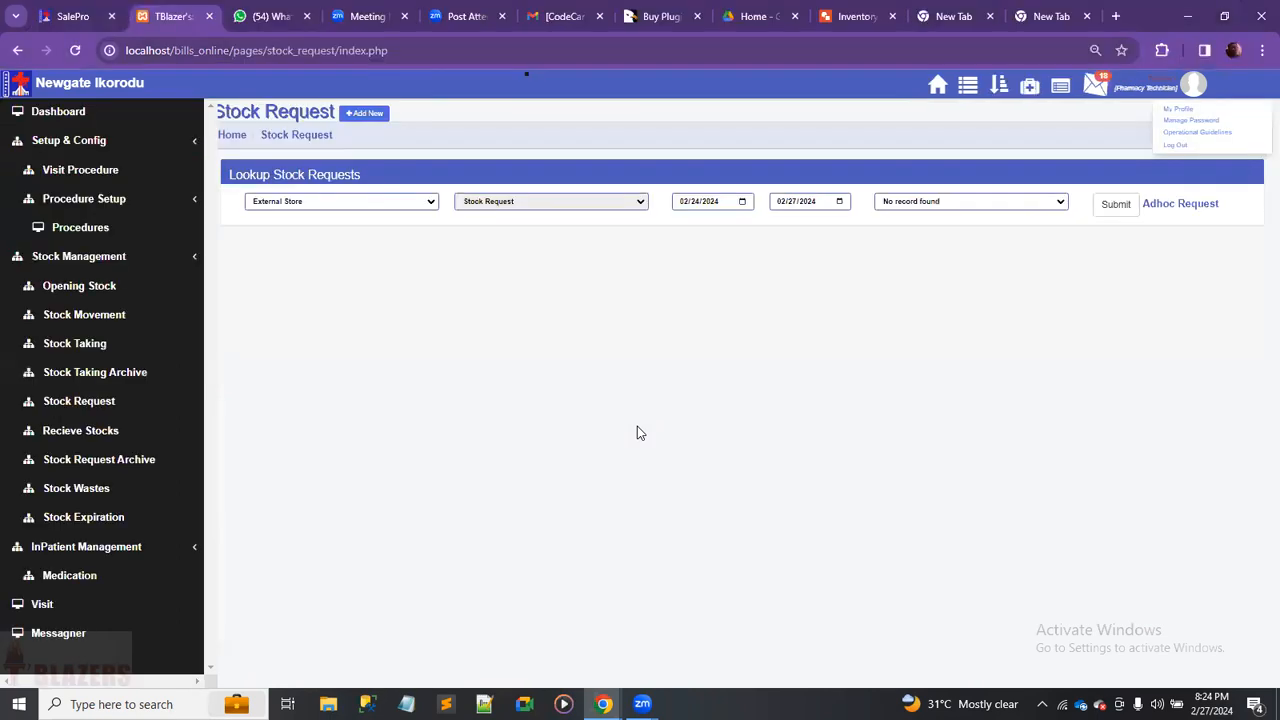
click(244, 137)
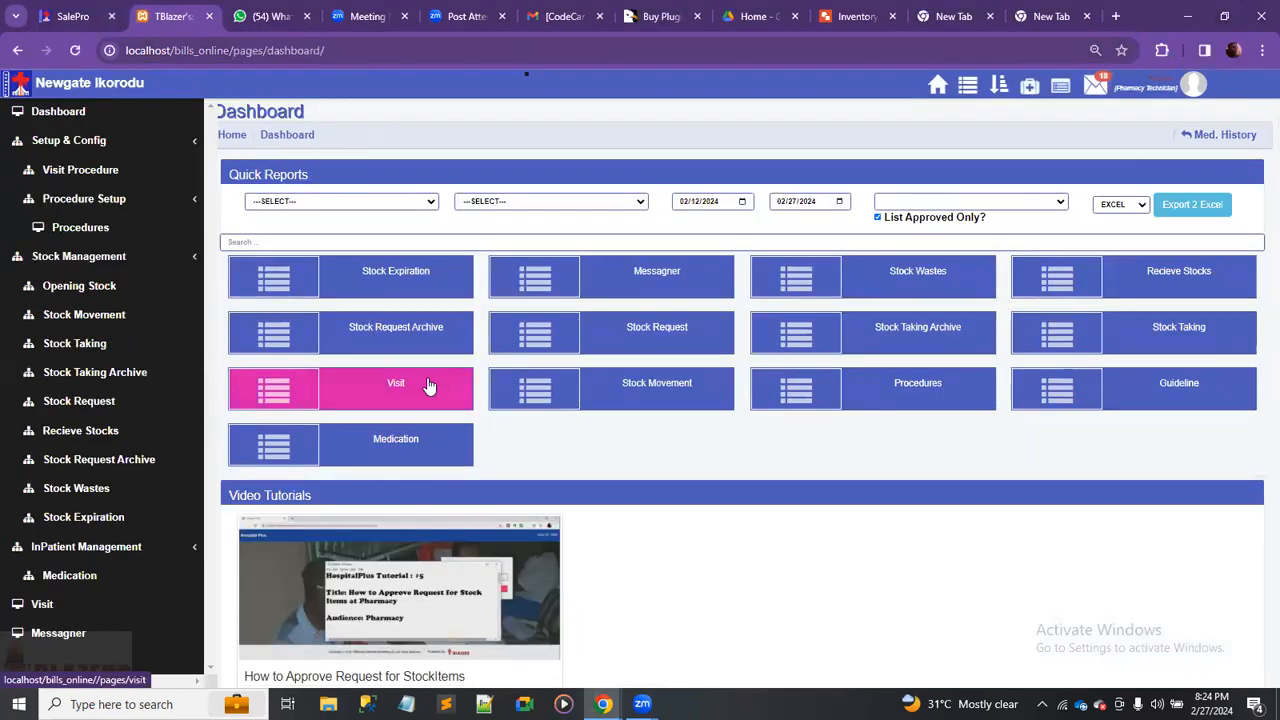
click(430, 388)
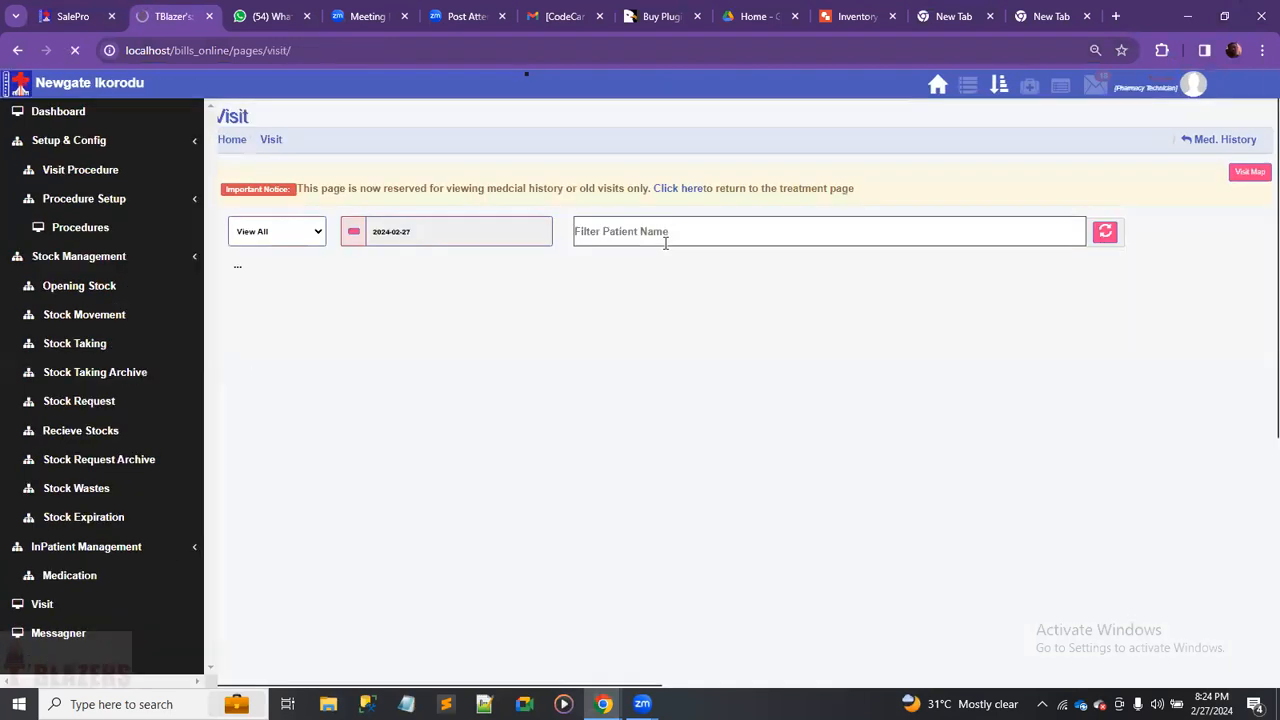
click(662, 190)
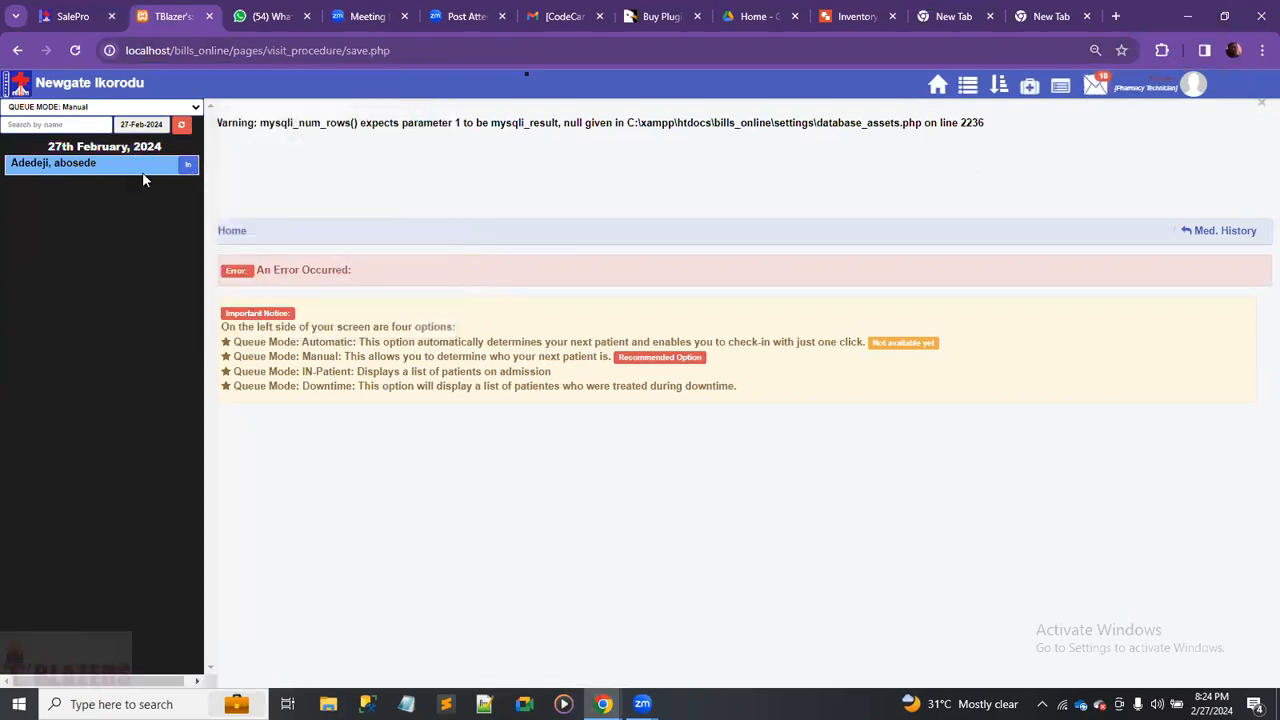
mouse_move(187, 172)
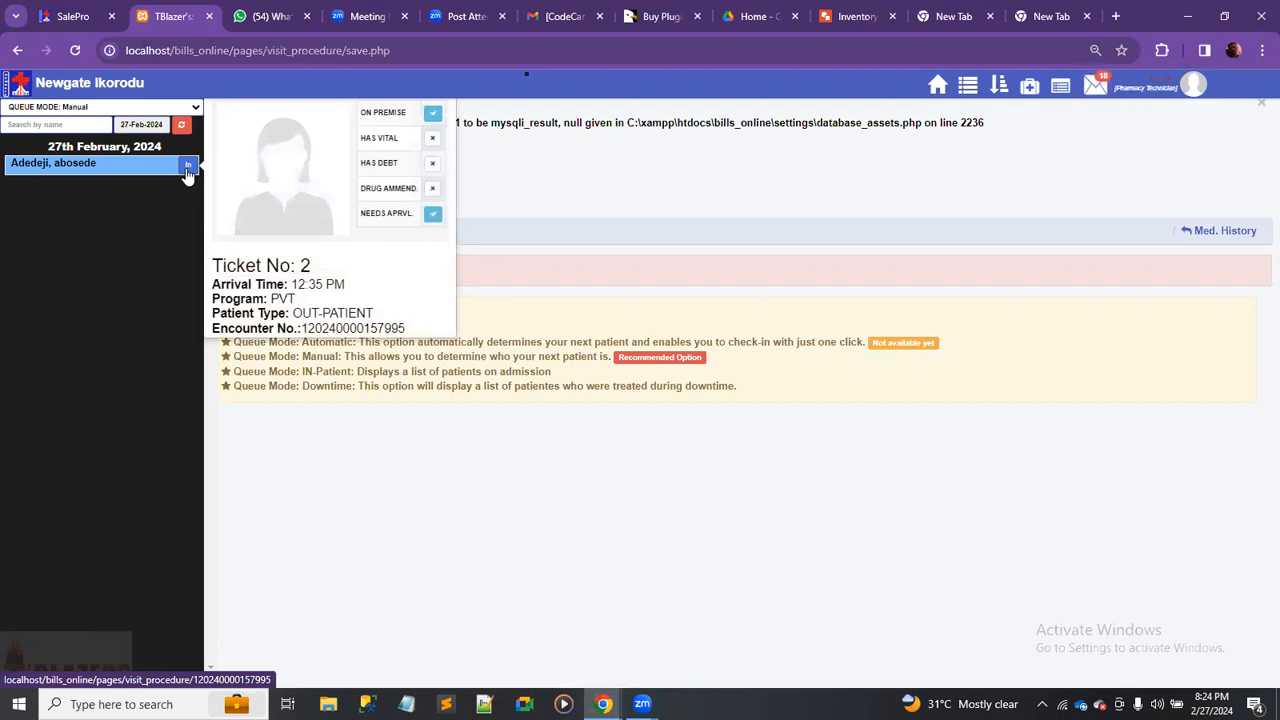
click(187, 170)
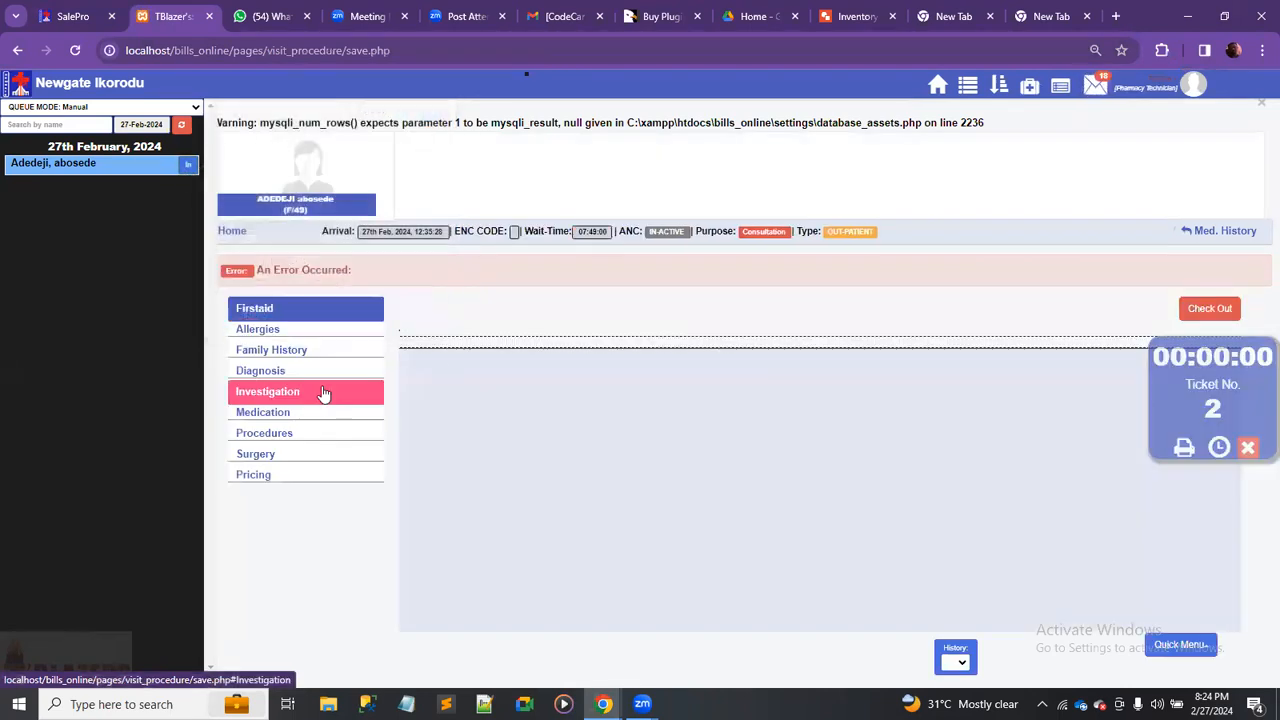
click(289, 418)
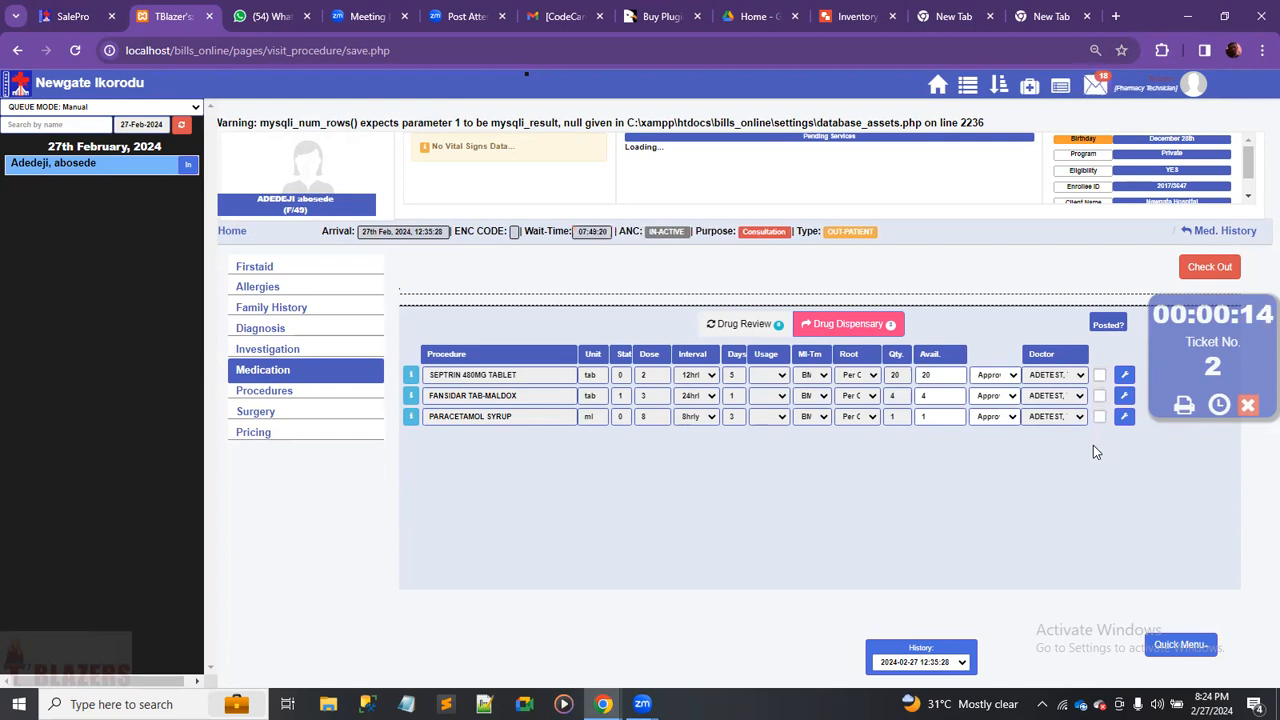
Mark SEPTRIN 480MG TABLET, FANSIDAR TAB-MALDOX and PARACETAMOL SYRUP as posted, reload the Medication list, and check the out-patient out.
click(1099, 376)
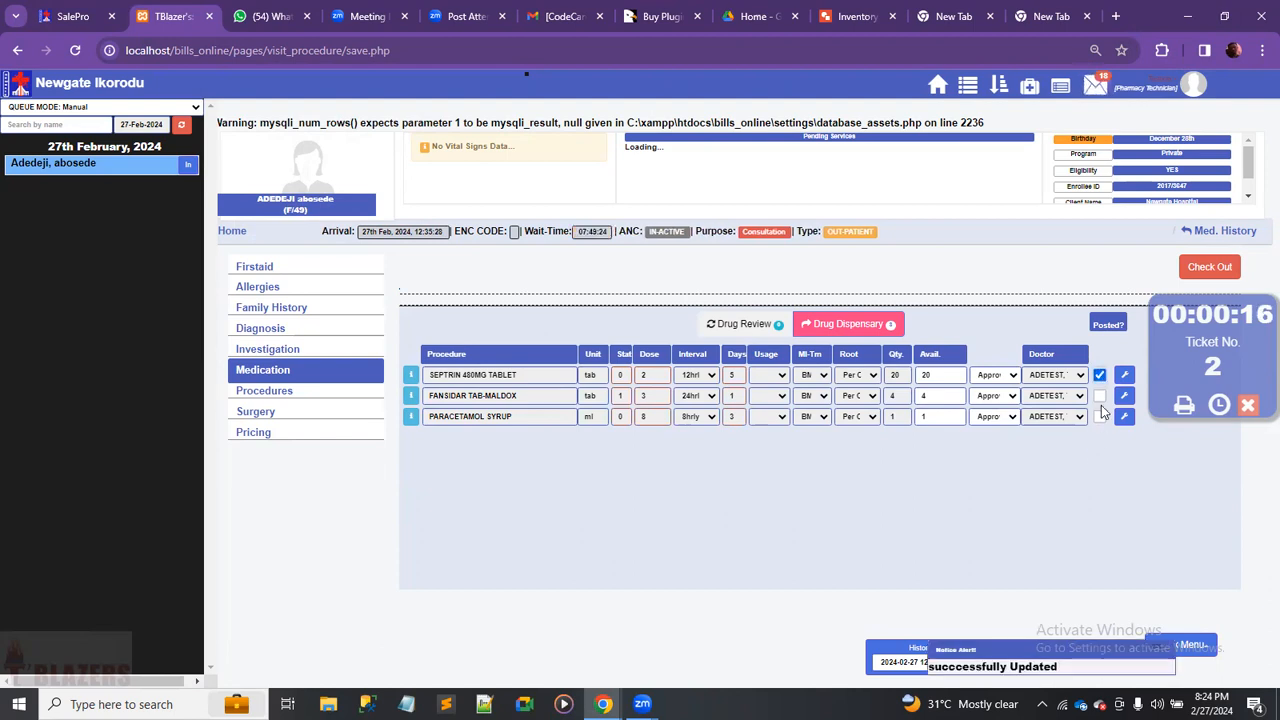
click(1099, 396)
click(1099, 417)
click(278, 372)
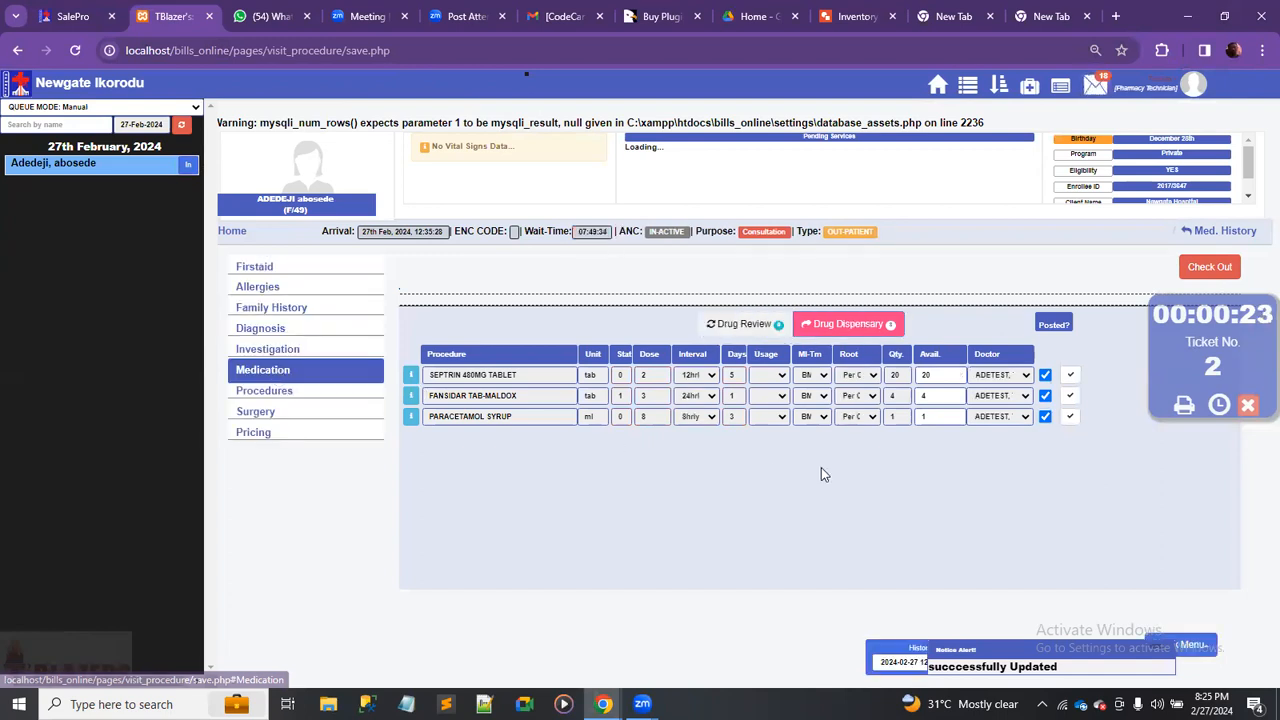
click(1200, 268)
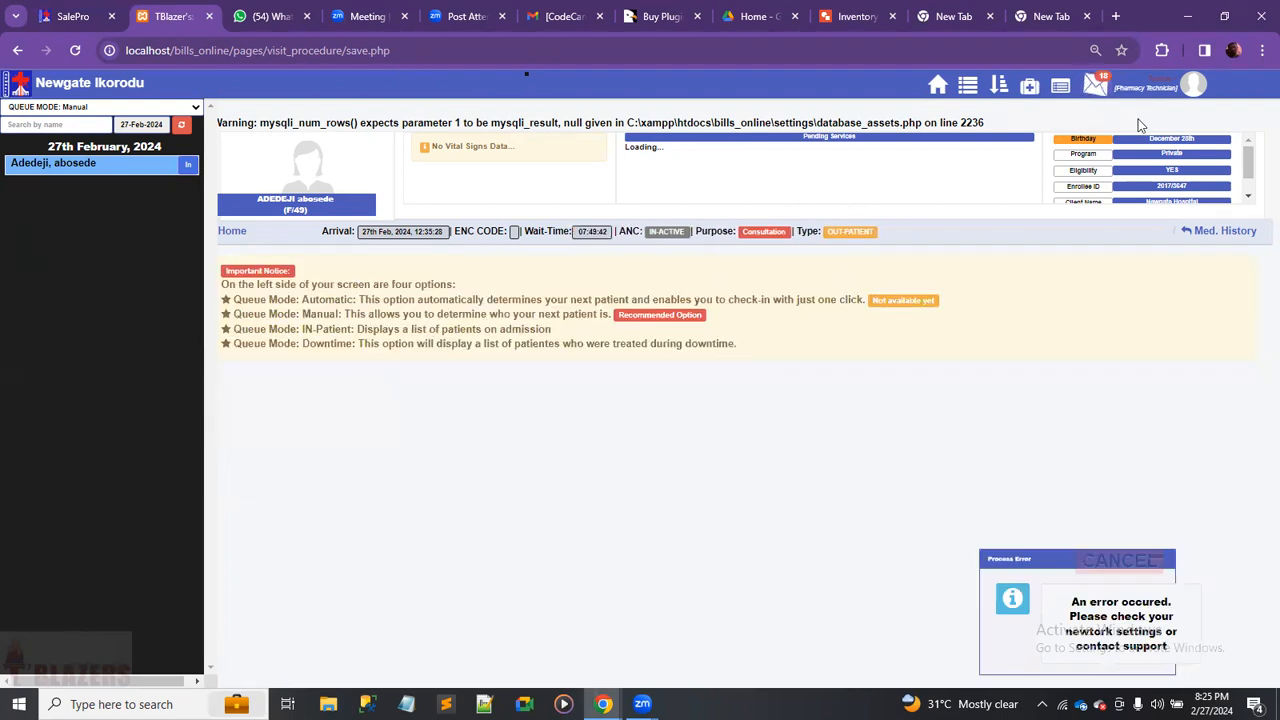
Log out of the pharmacy account and sign in again with a registered phone number, the account password and the captcha code.
click(1192, 92)
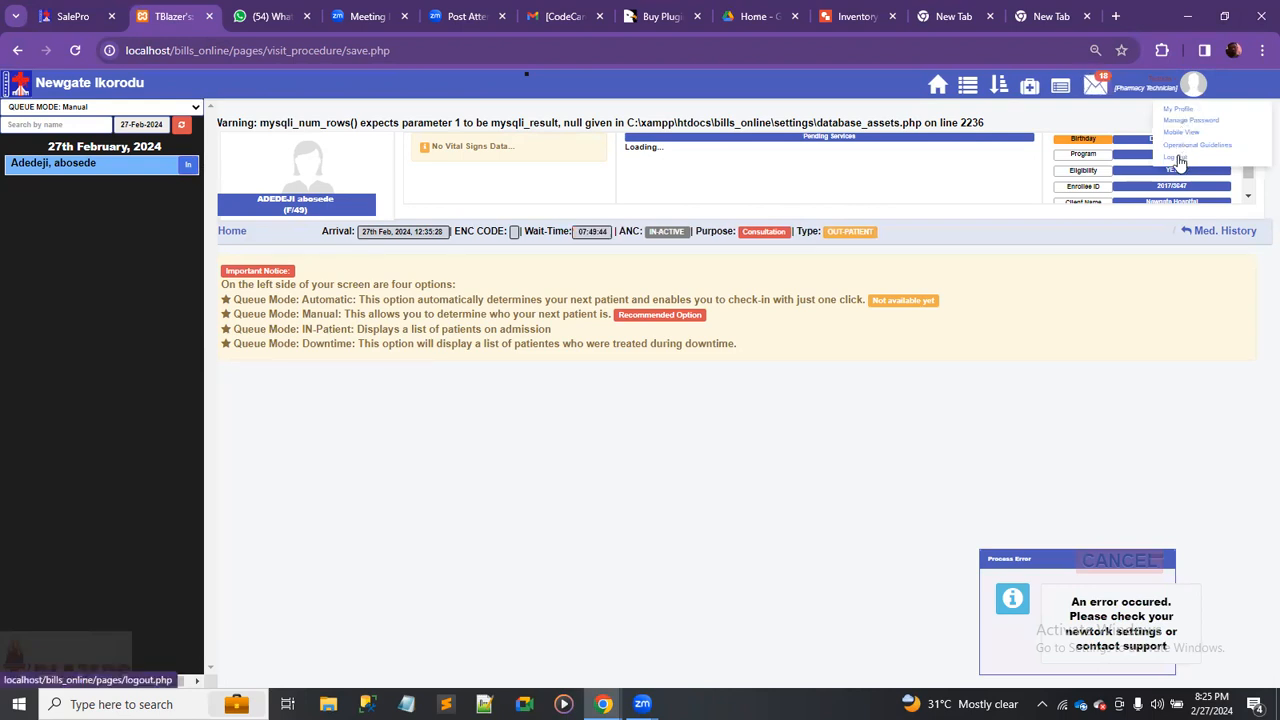
click(1176, 157)
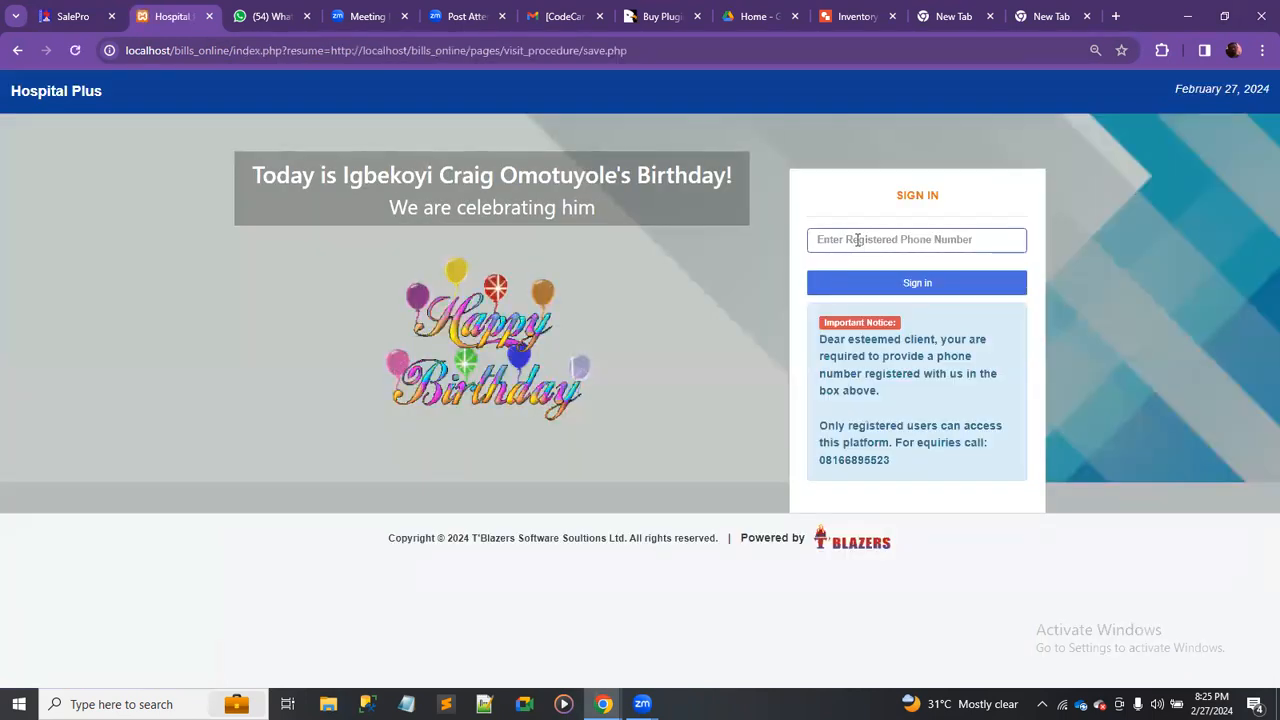
click(857, 240)
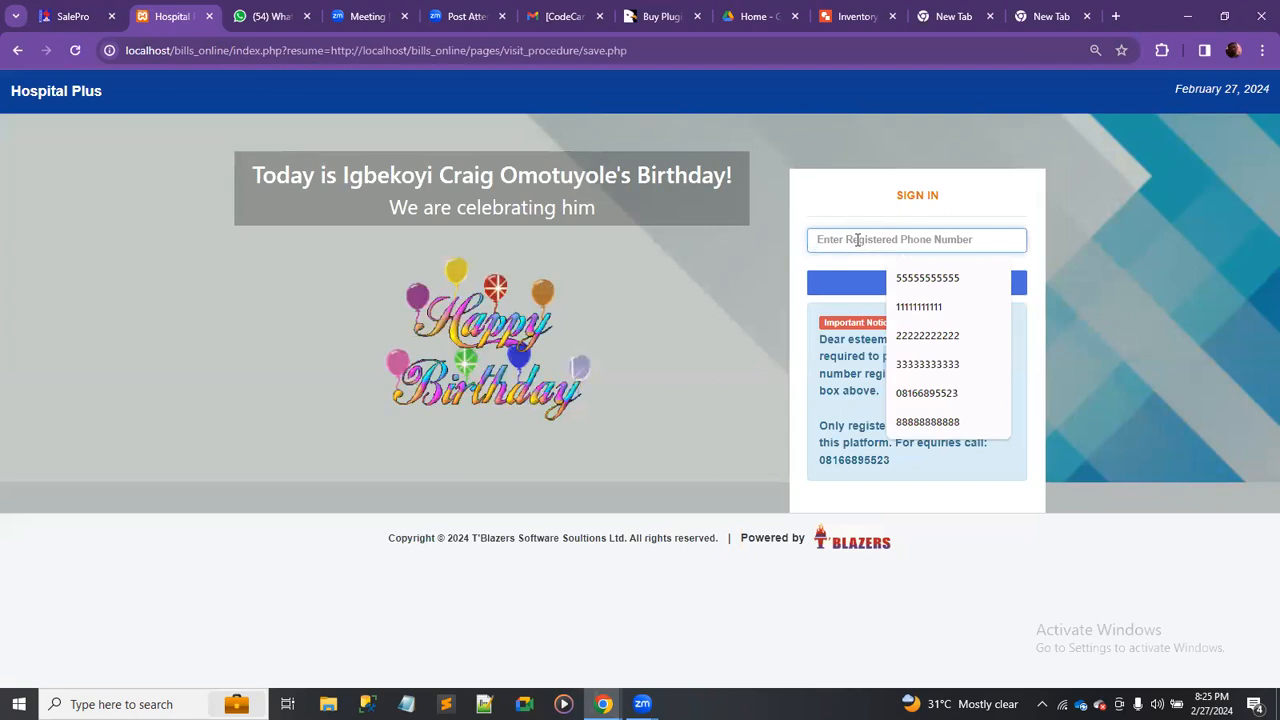
text(3)
key(Down)
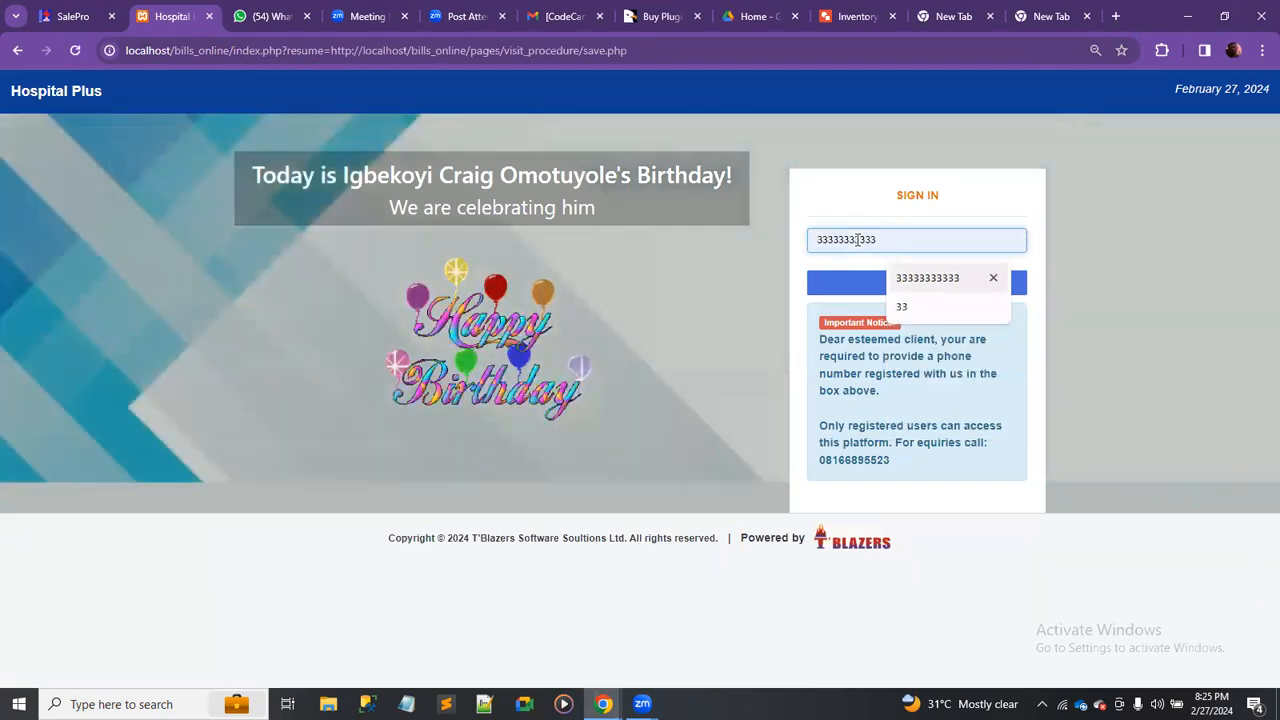
key(Return)
key(Return)
click(851, 369)
text(nYZkK)
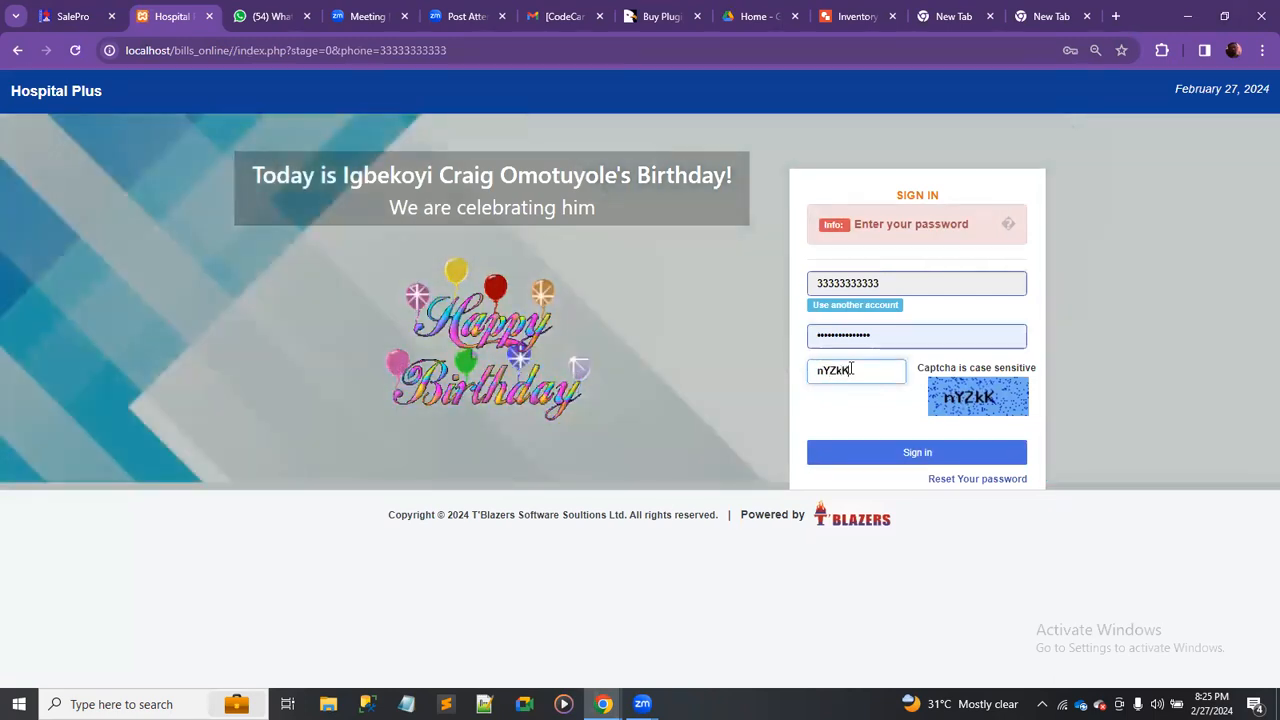
key(Return)
Choose the first listed licensee and room for Newgate Ikorodu and enter the pharmacy desk.
click(557, 325)
key(Down)
key(Tab)
key(Down)
key(Tab)
key(Return)
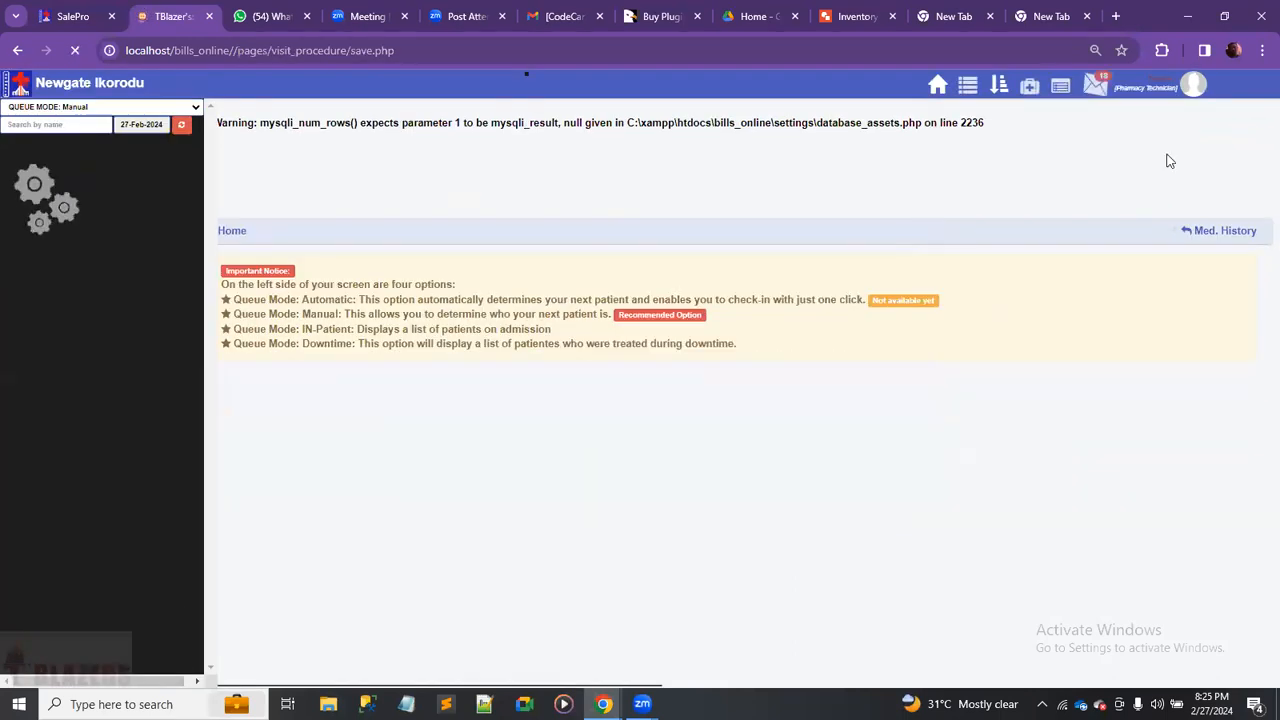
Log out of the pharmacy account and sign in to the nursing account with its phone number, account password and captcha code.
click(1194, 86)
click(1176, 157)
click(928, 245)
text(22222222222)
key(Return)
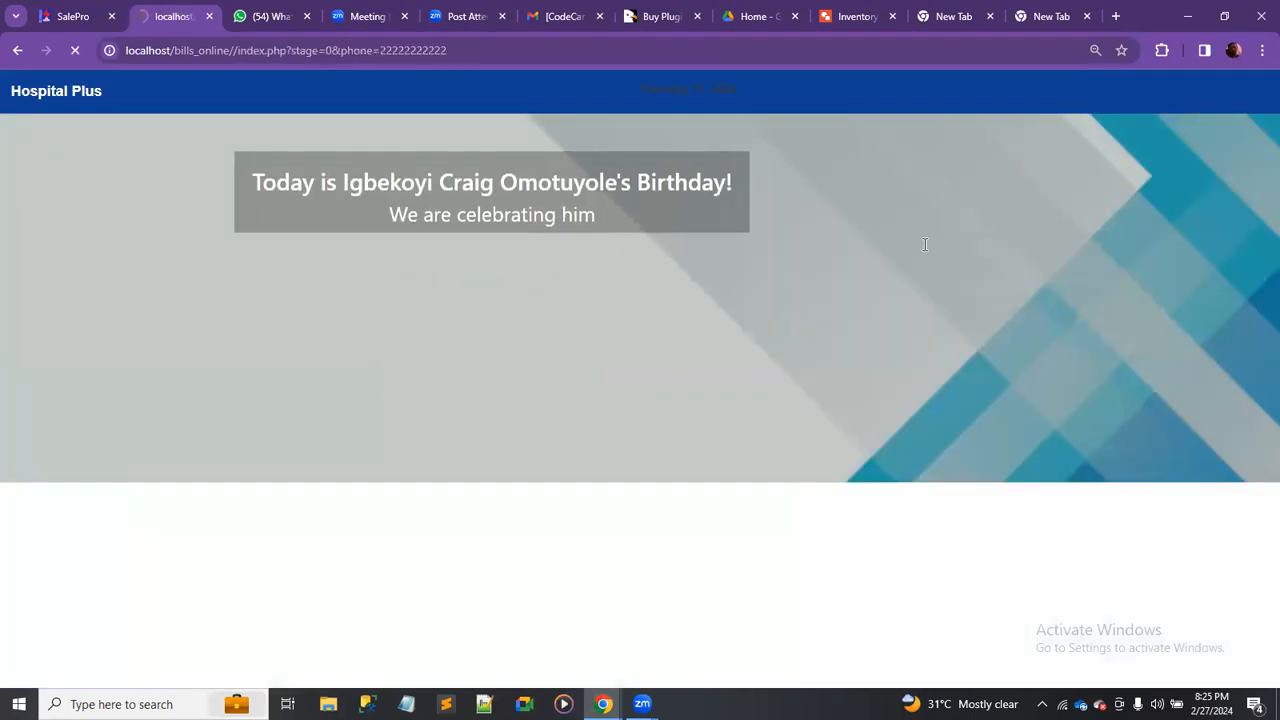
click(833, 374)
text(Xn)
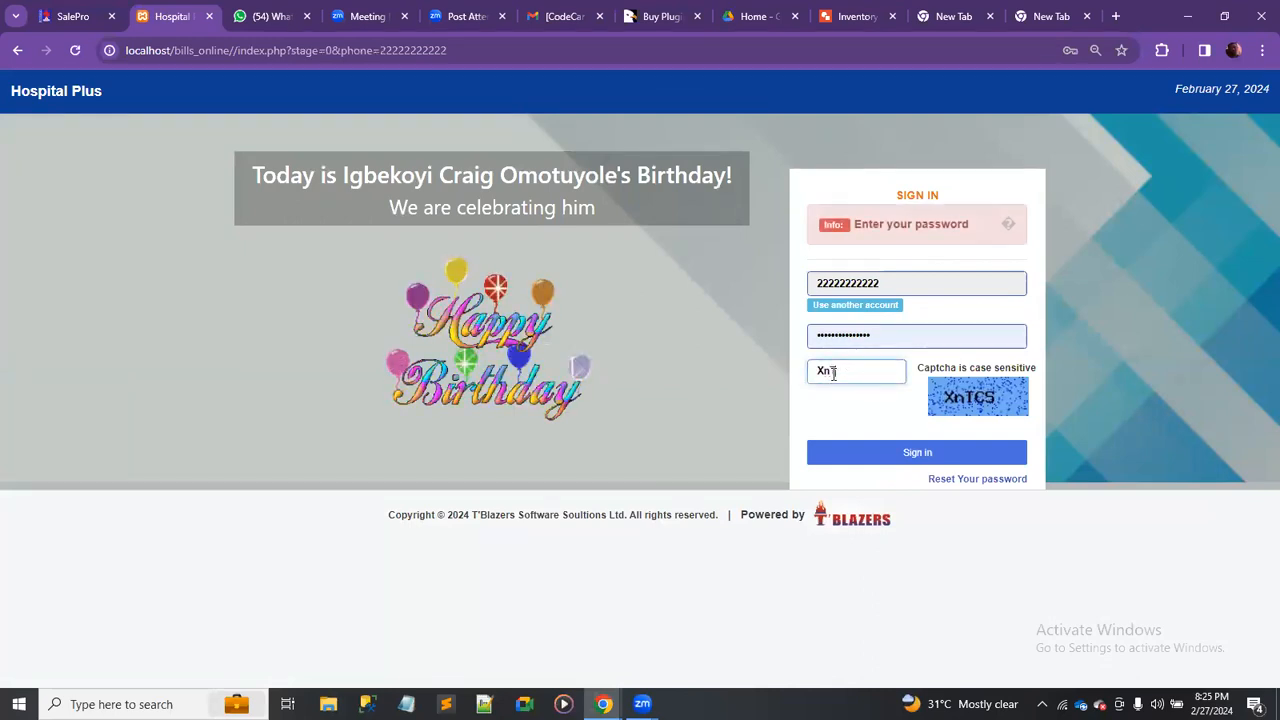
text(TCS)
key(Return)
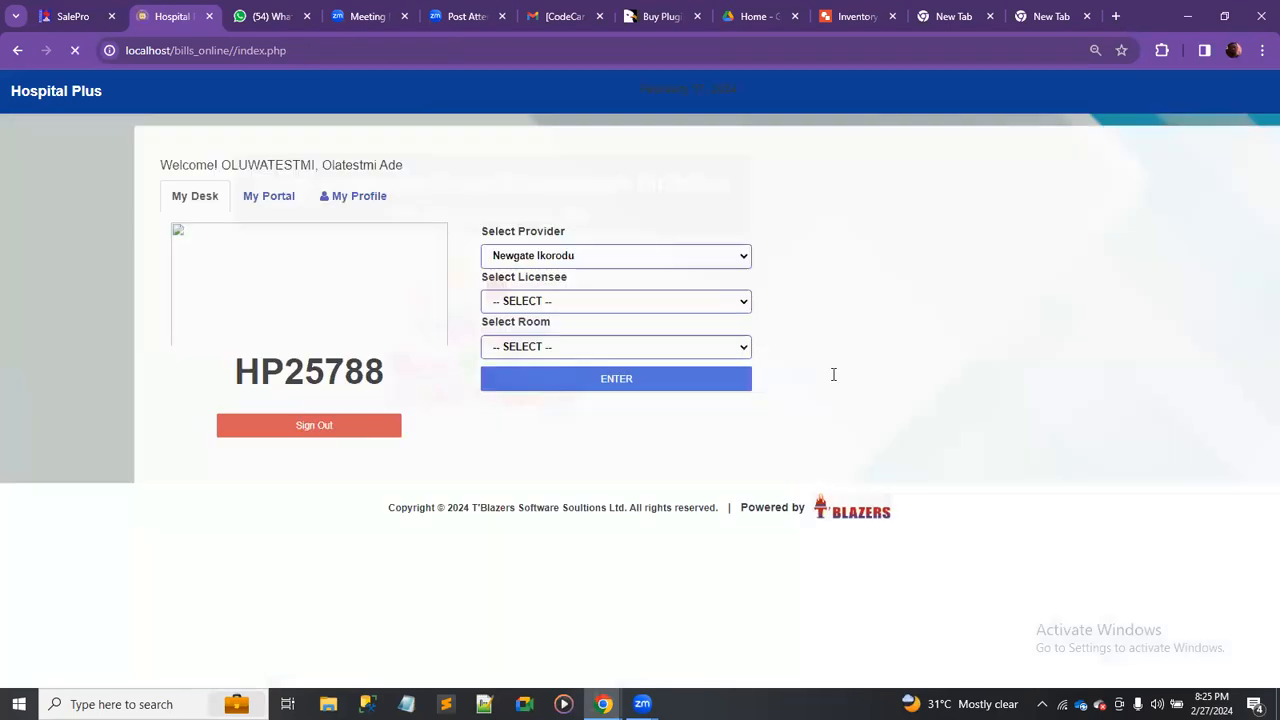
Choose the first listed licensee and room for Newgate Ikorodu and enter the nursing desk.
click(570, 325)
key(Down)
key(Tab)
key(Down)
key(Tab)
key(Return)
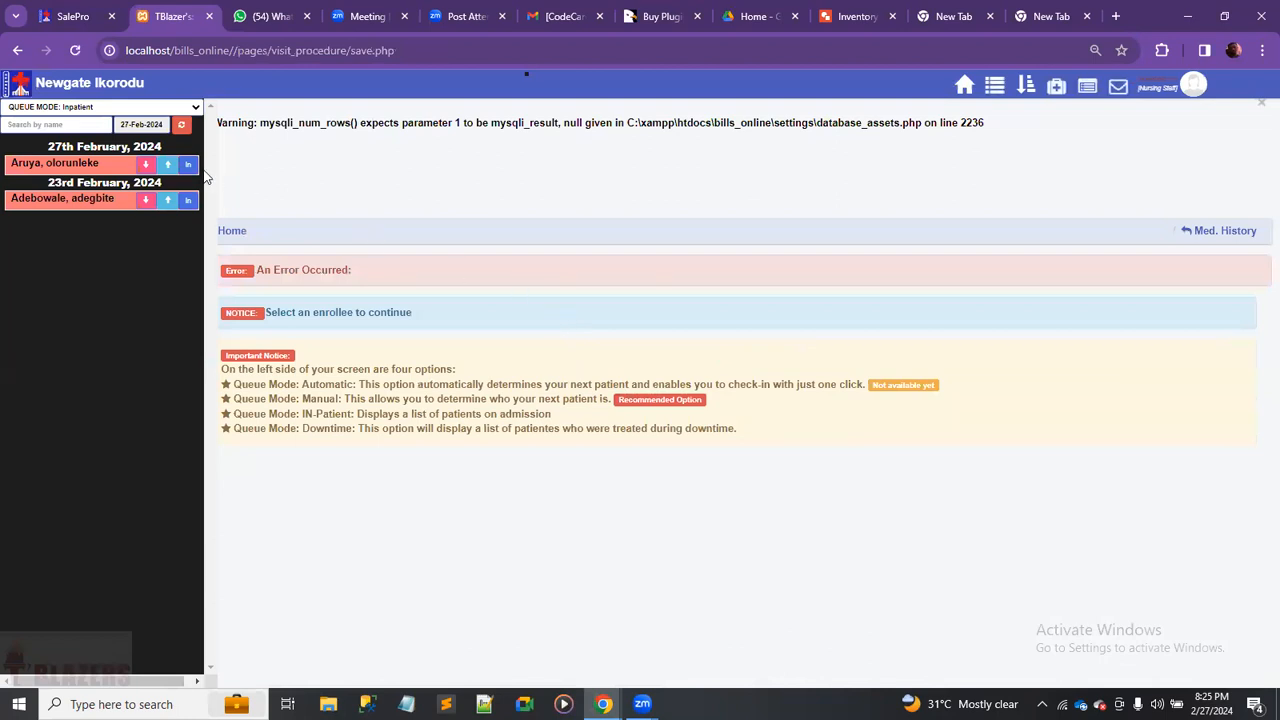
Check in the in-patient dated 27th February 2024 and accept the stock transfer of FANSIDAR TAB-MALDOX(1) and SEPTRIN 480MG TABLET(2).
mouse_move(186, 166)
click(187, 166)
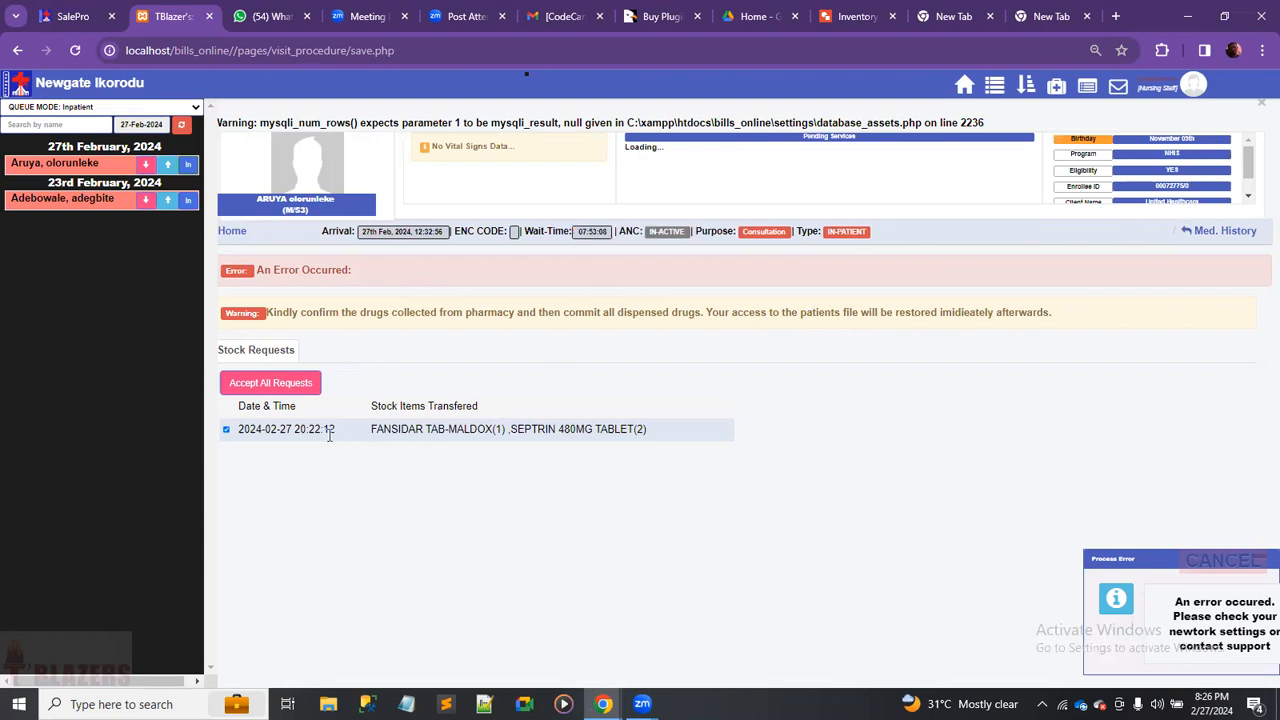
drag(506, 431, 378, 428)
click(477, 460)
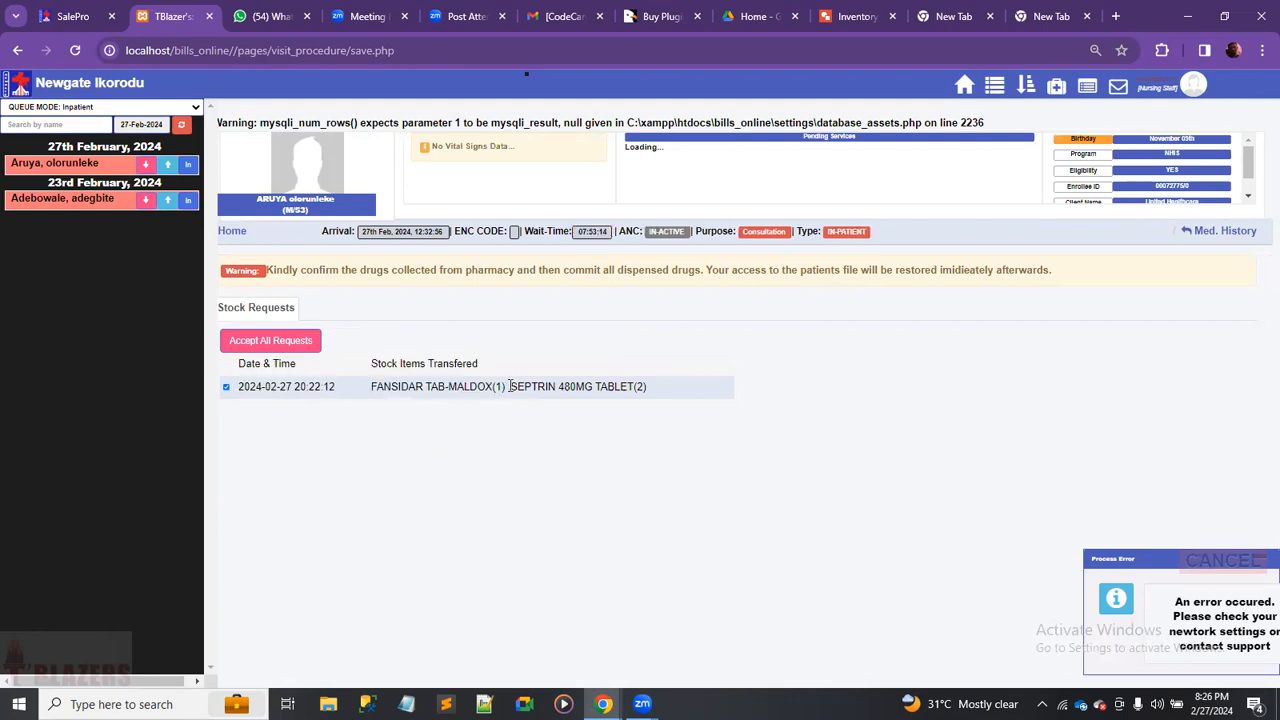
drag(510, 386, 660, 389)
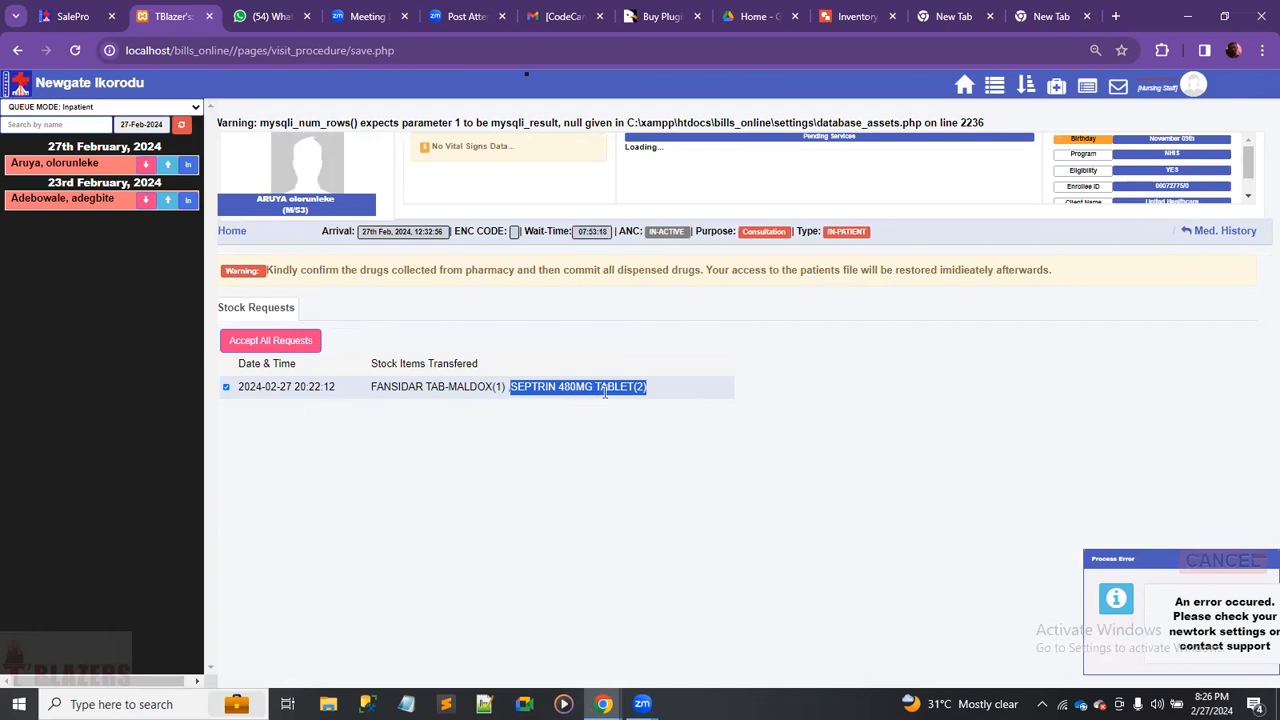
click(541, 474)
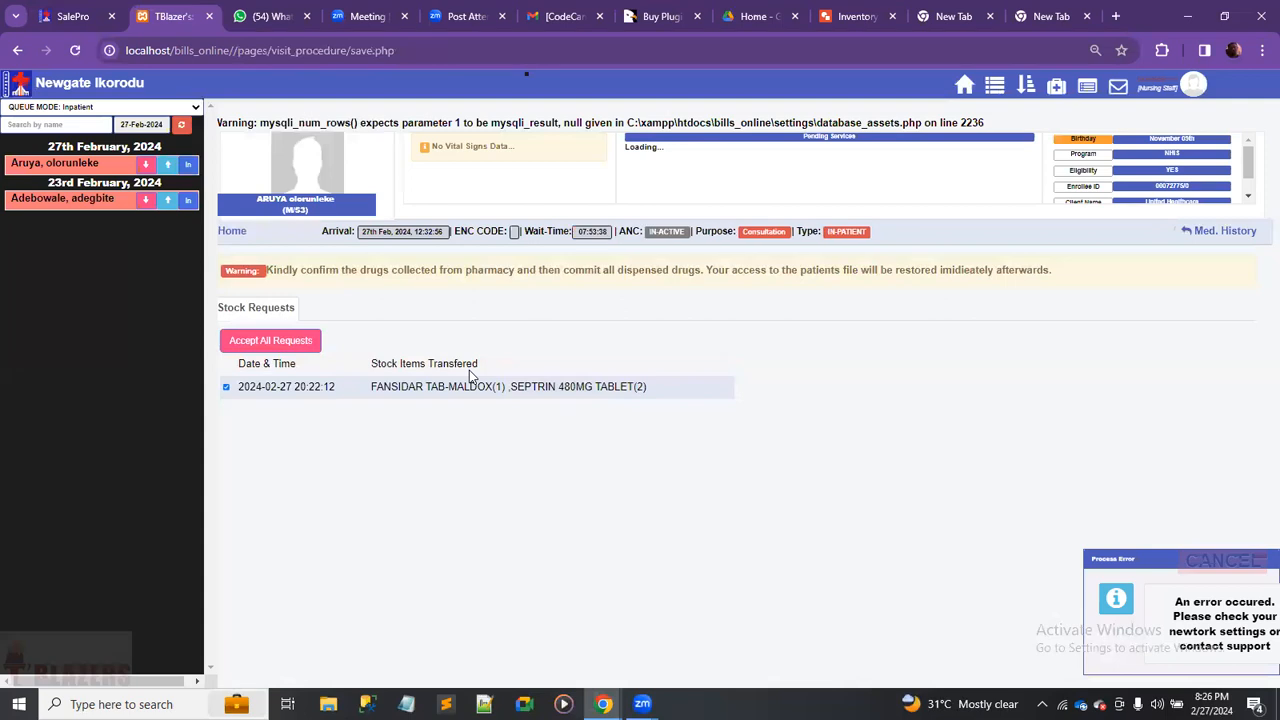
click(268, 341)
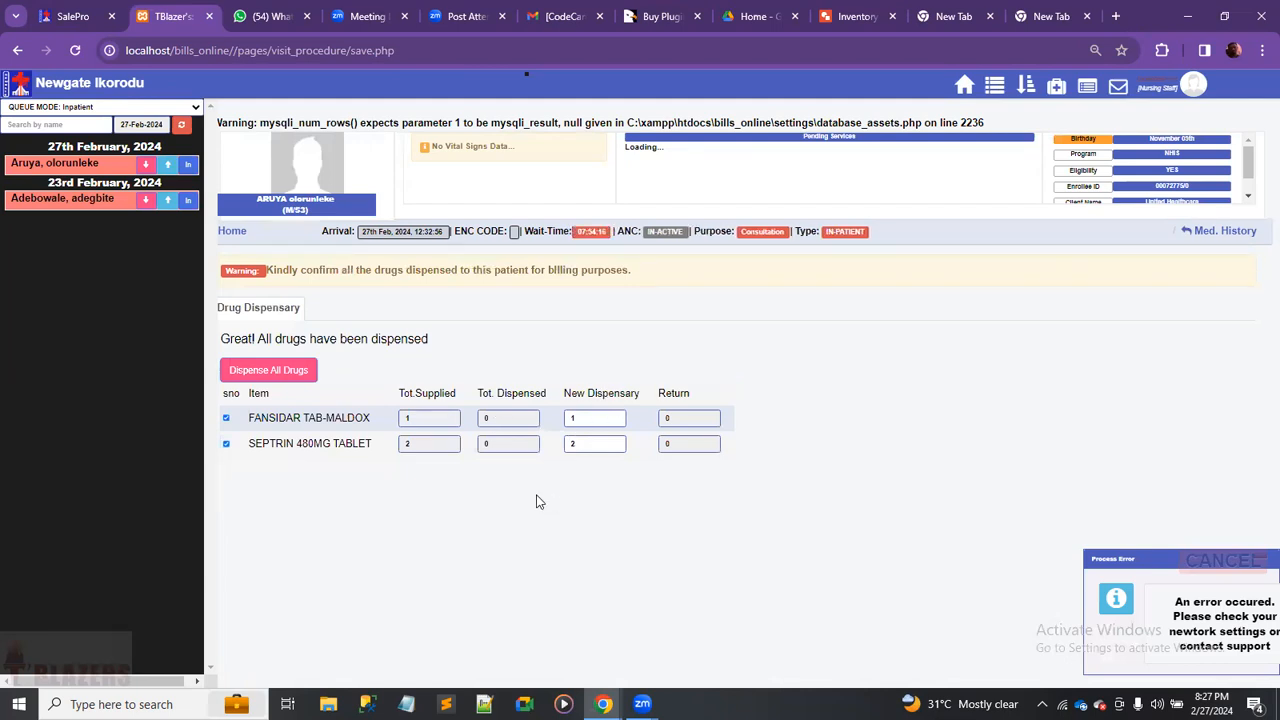
Dispense all supplied drugs, 1 FANSIDAR TAB-MALDOX and 2 SEPTRIN 480MG TABLET, and open the in-patient's Prescription list.
click(262, 371)
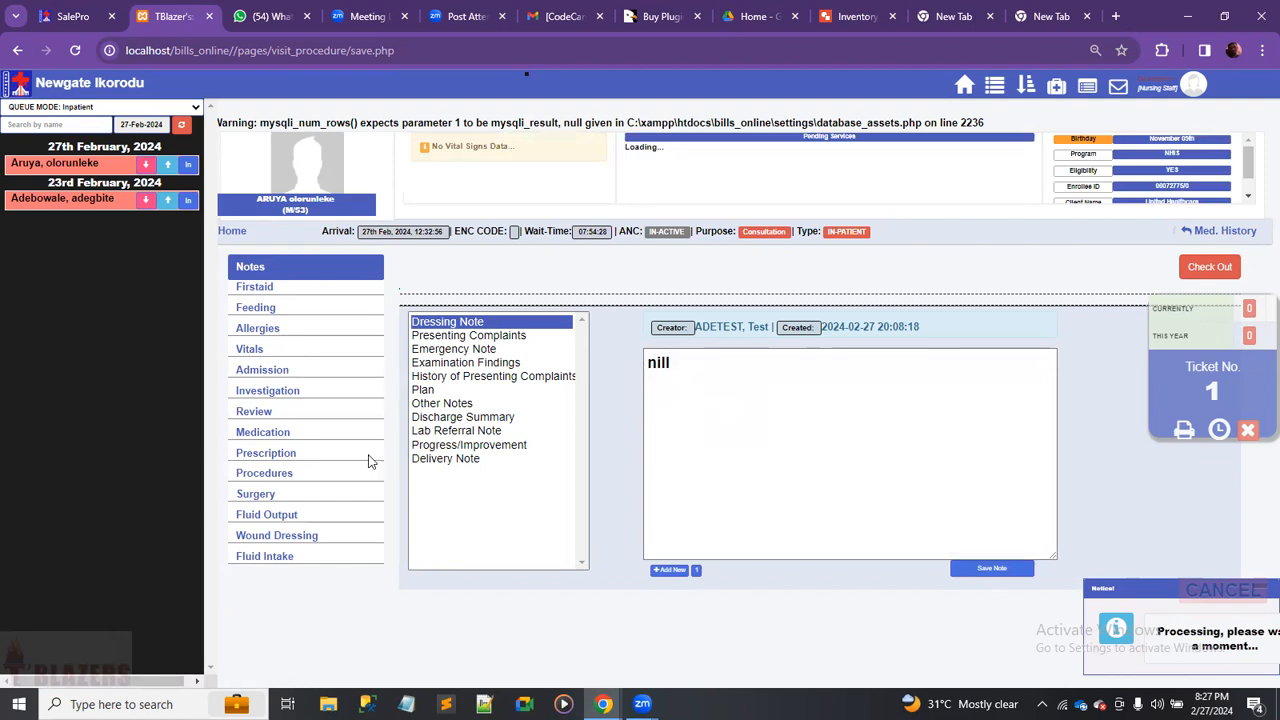
click(301, 453)
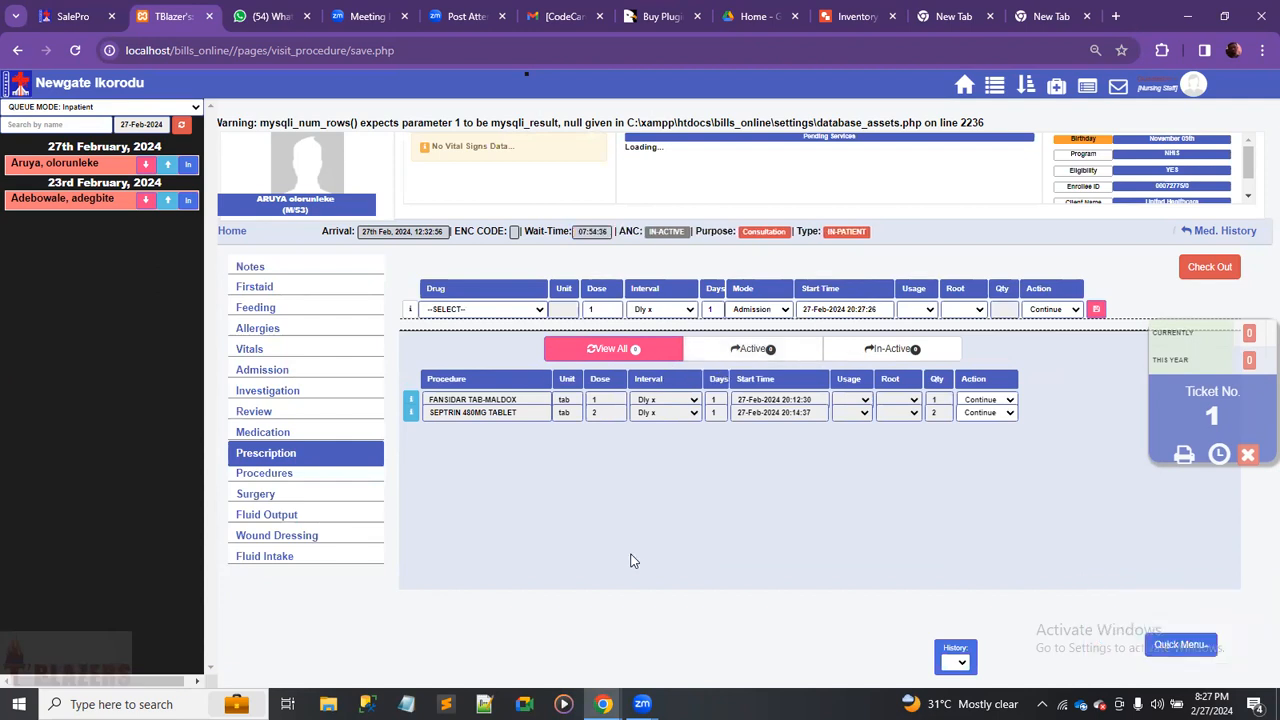
Launch SQLyog - 64 bit and dismiss its update notice.
key(super)
text(sql)
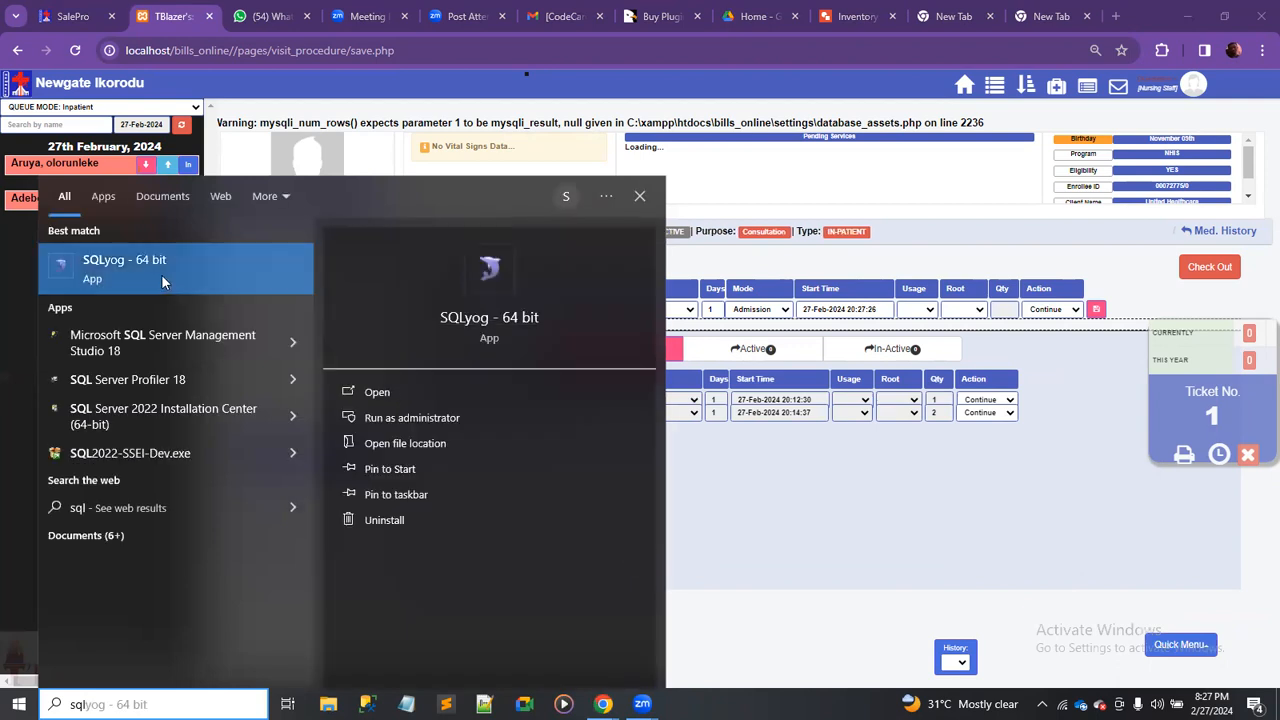
click(161, 274)
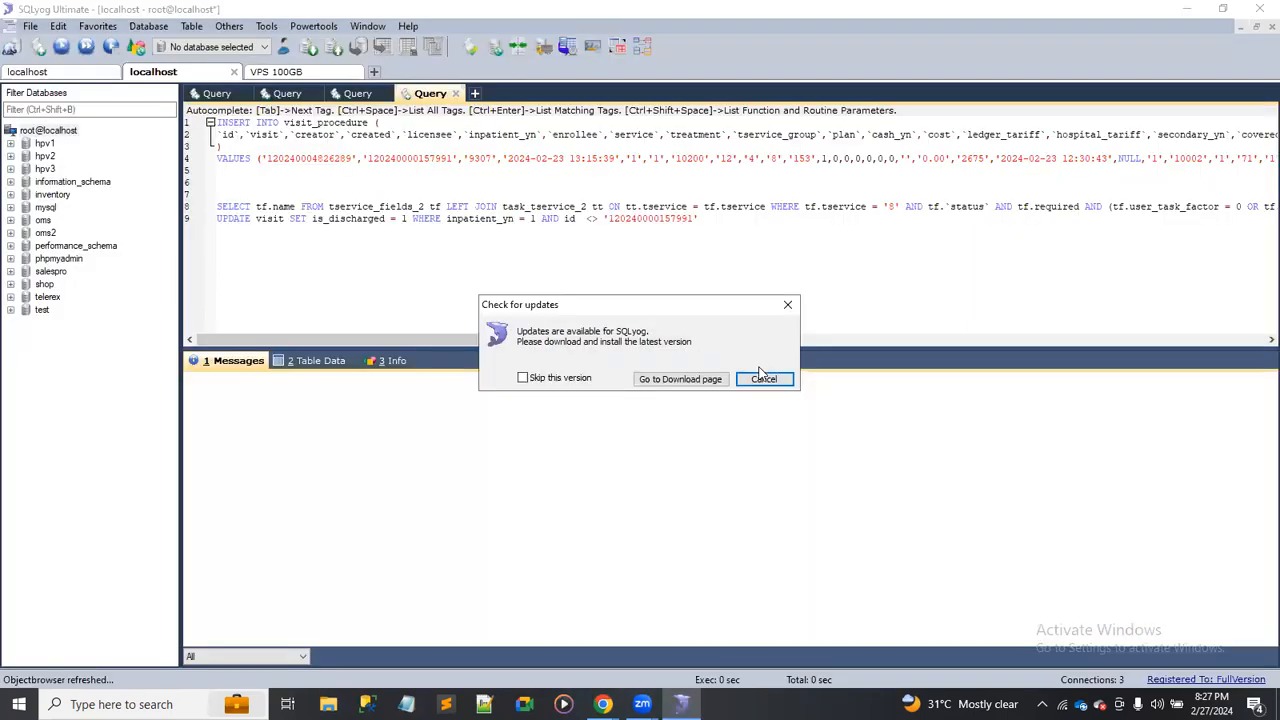
click(764, 377)
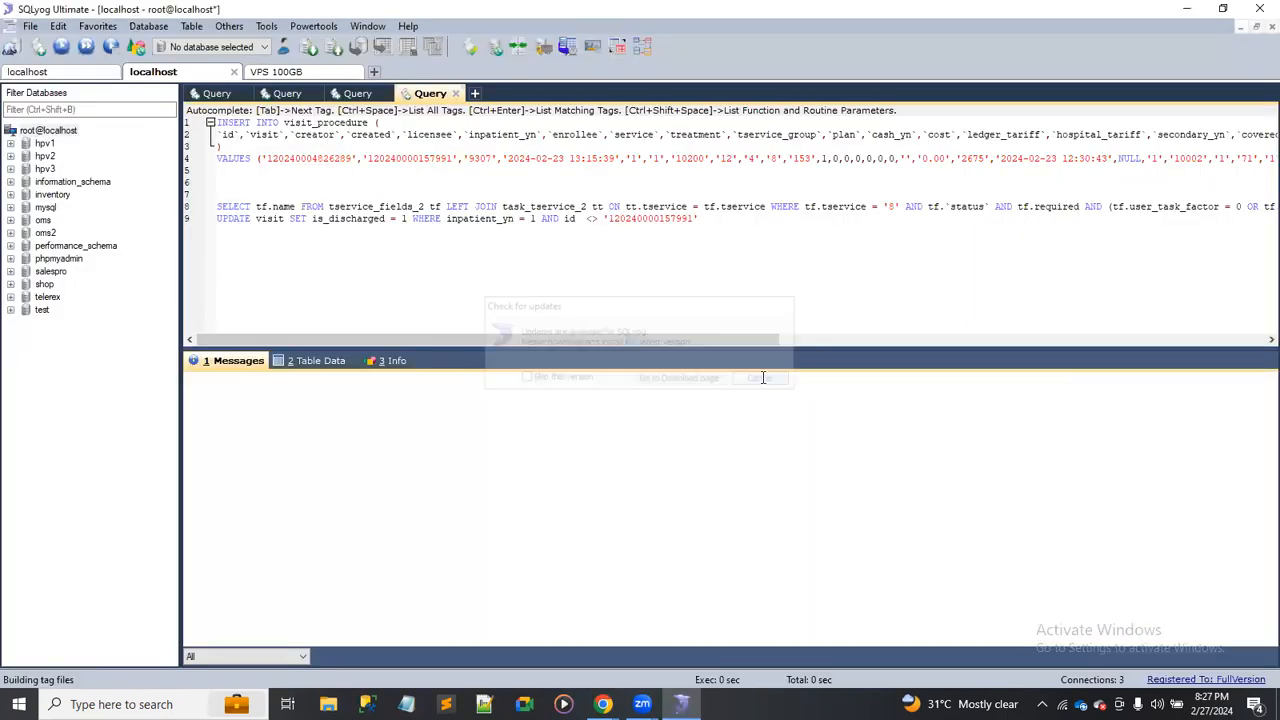
Return to the browser and view the inventory workflow diagram in Google Drawings.
click(1187, 9)
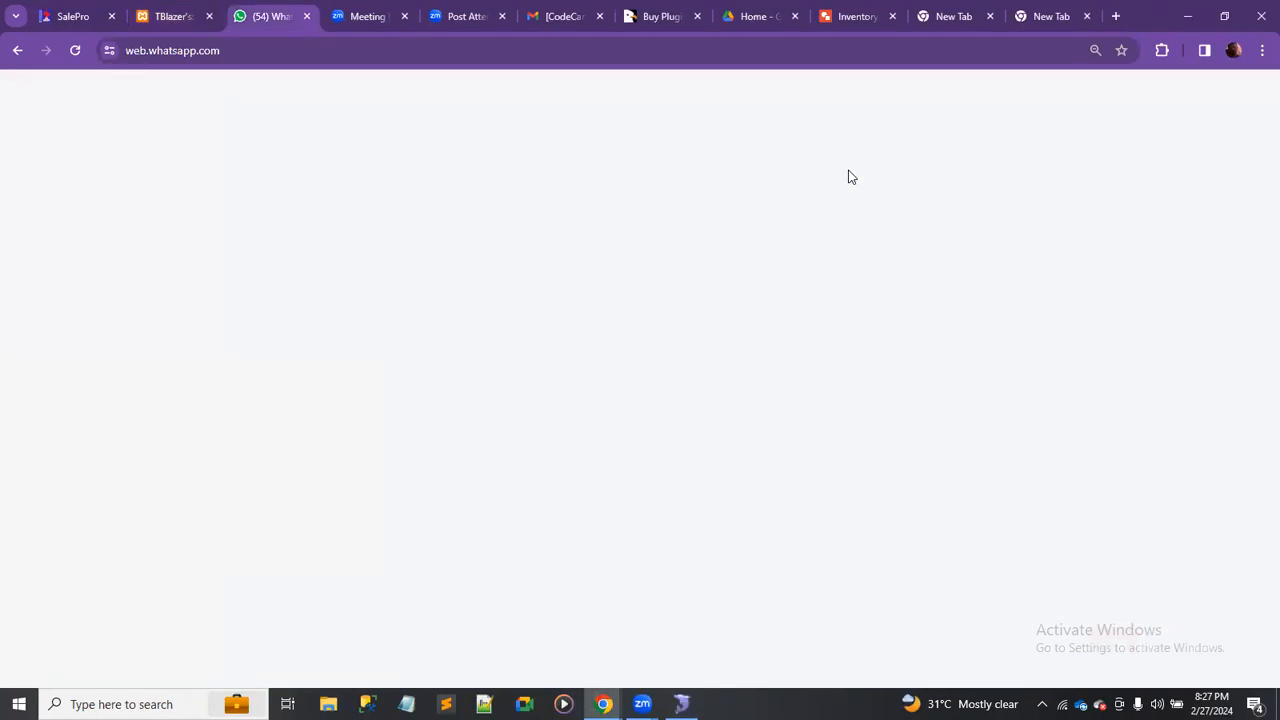
key(ctrl+Tab)
key(ctrl+Tab)
key(ctrl+Tab)
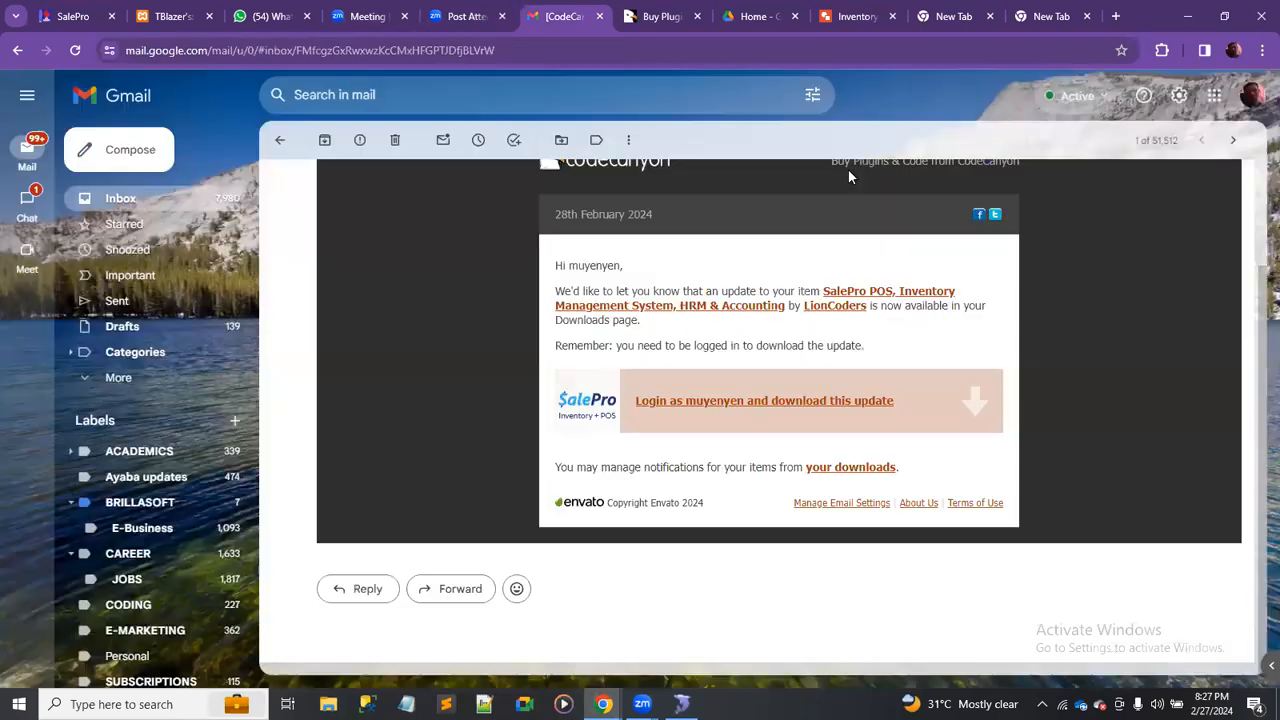
key(ctrl+Tab)
key(ctrl+Tab)
key(ctrl+Tab)
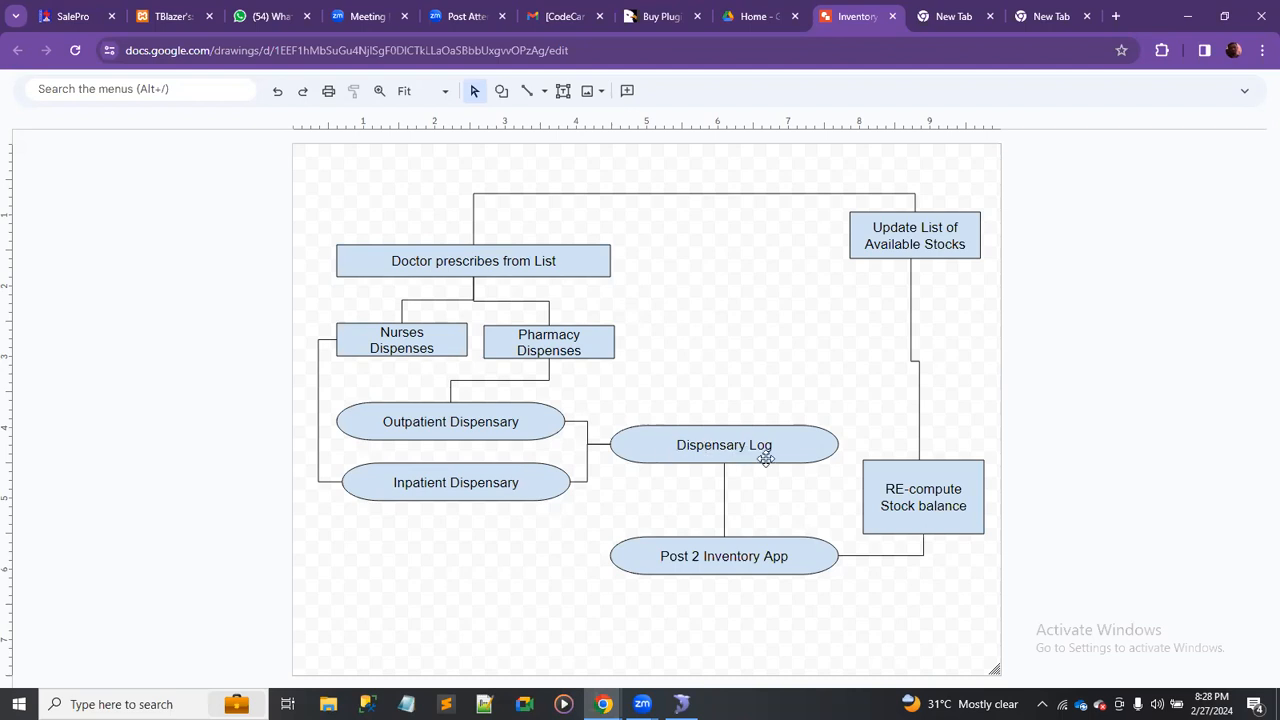
Switch to SQLyog, select the hpv1 database, and add blank lines below the last query.
click(681, 704)
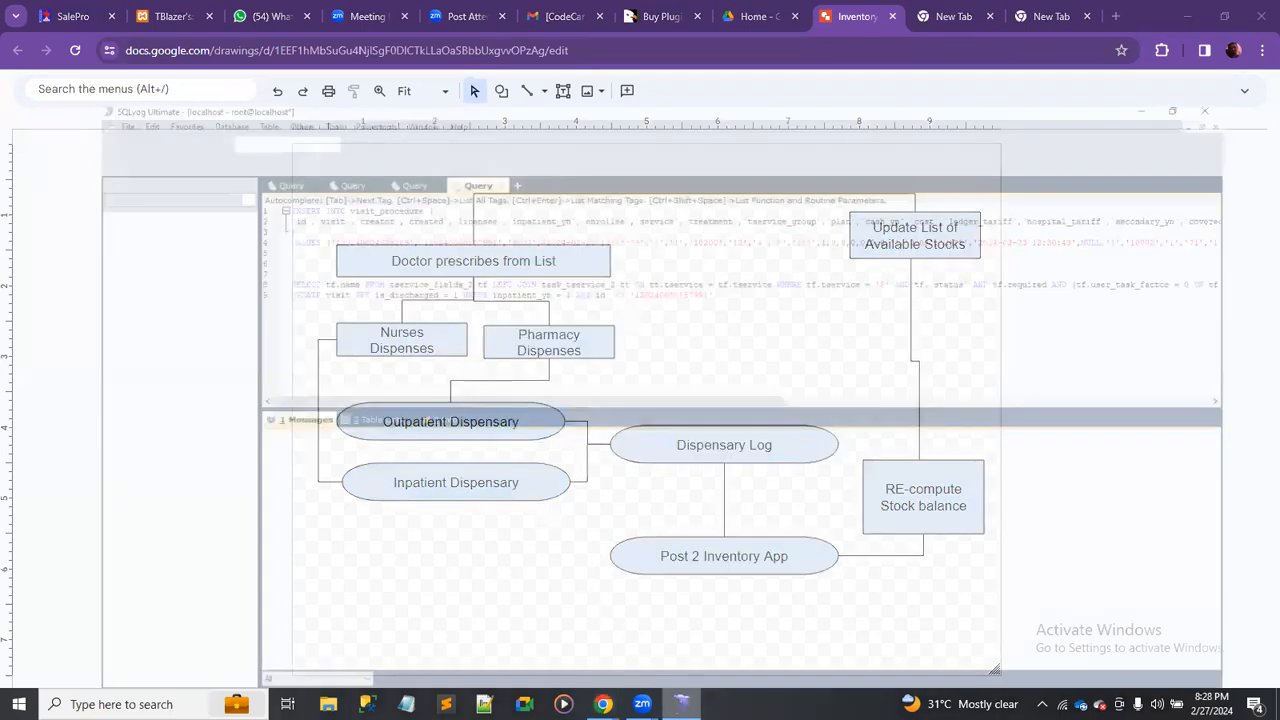
click(45, 143)
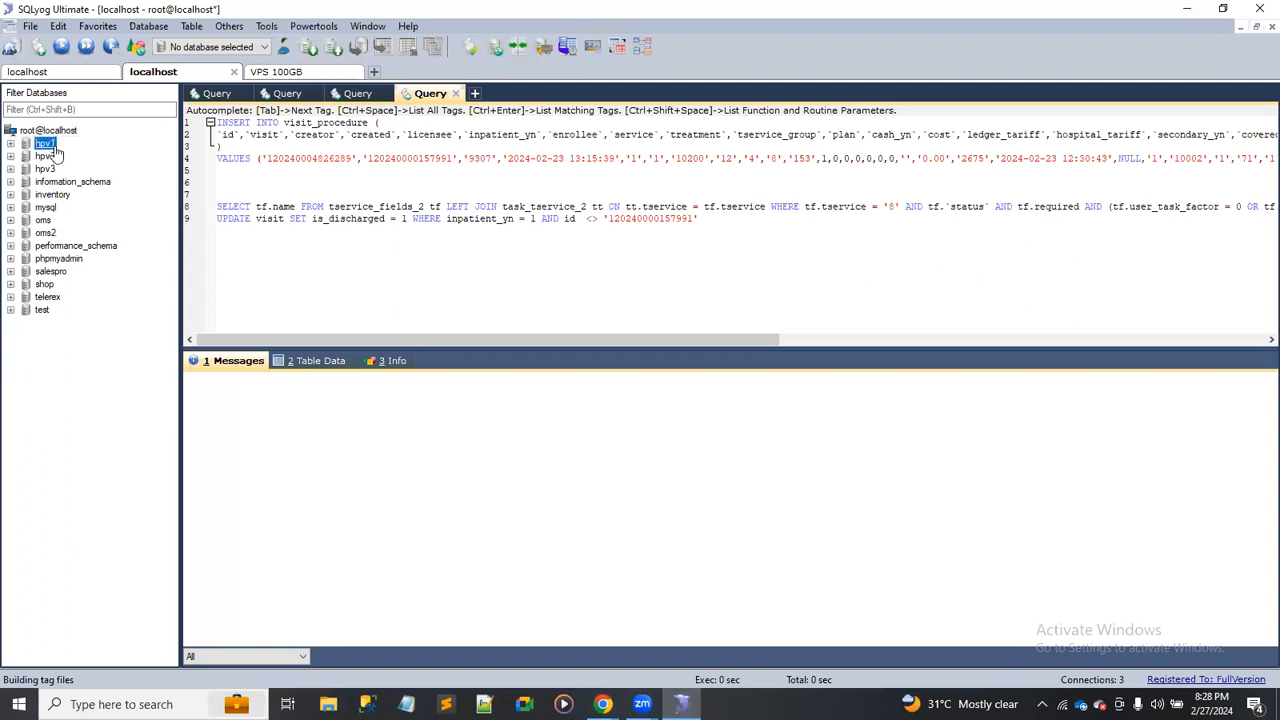
click(421, 184)
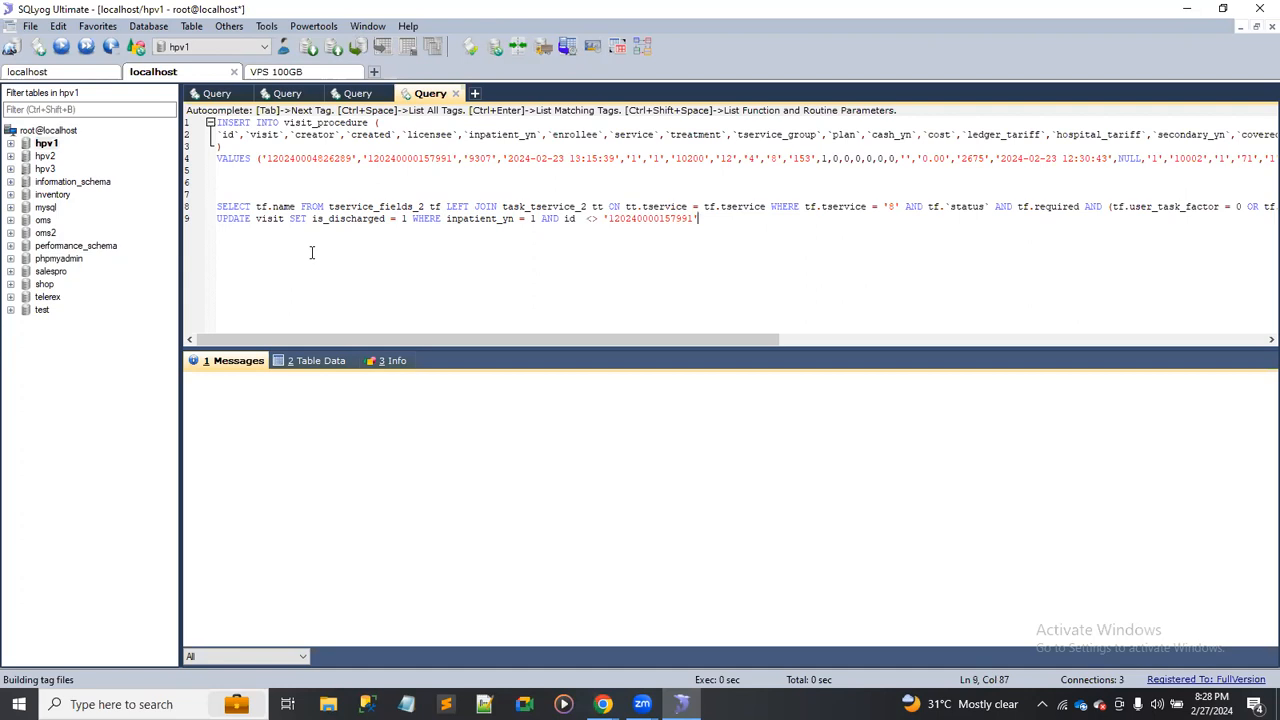
key(Return)
key(Return)
Expand the tables of the hpv1 database and open the table data of visit_dispensed_items.
click(46, 143)
click(10, 143)
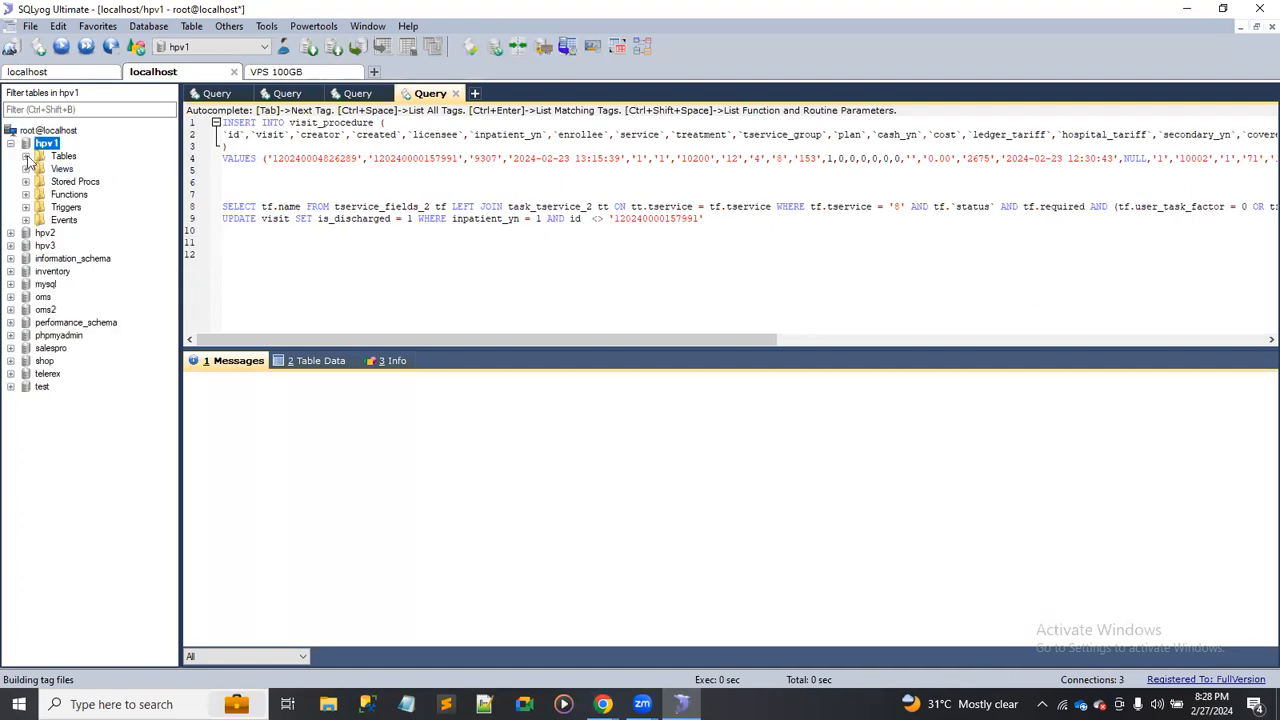
click(26, 157)
drag(168, 163, 166, 456)
drag(167, 508, 166, 587)
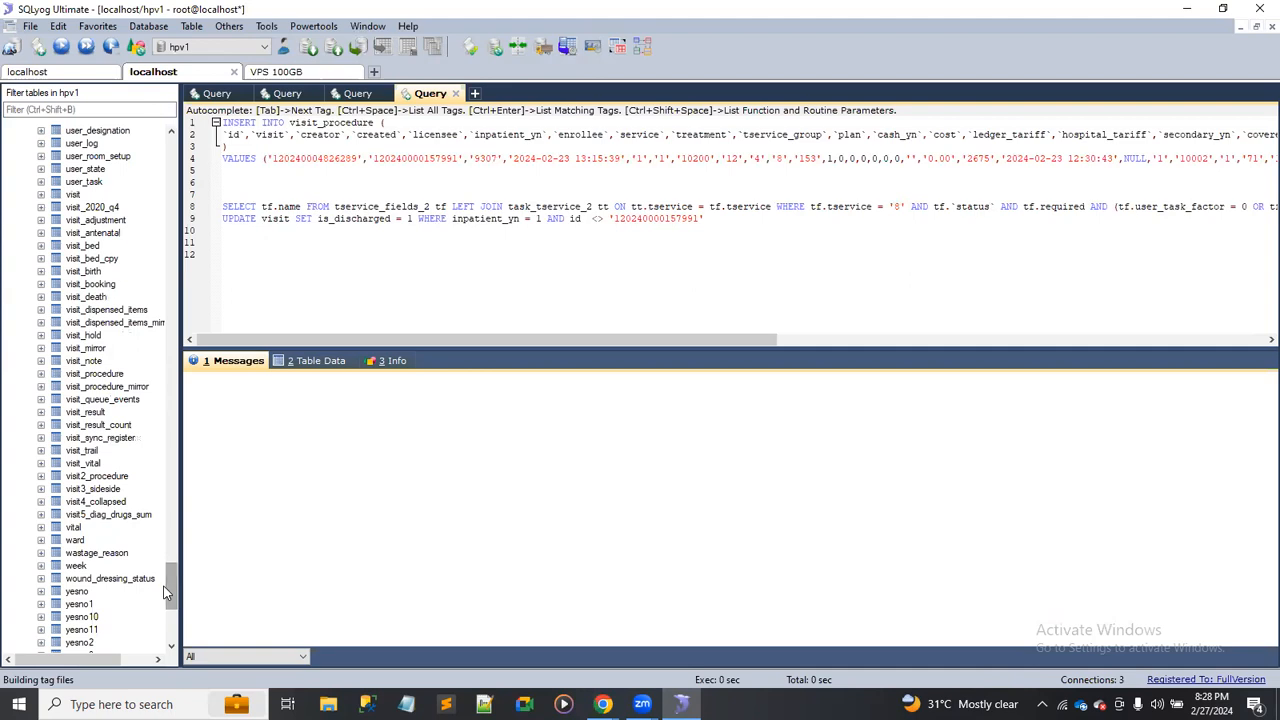
click(106, 310)
click(345, 362)
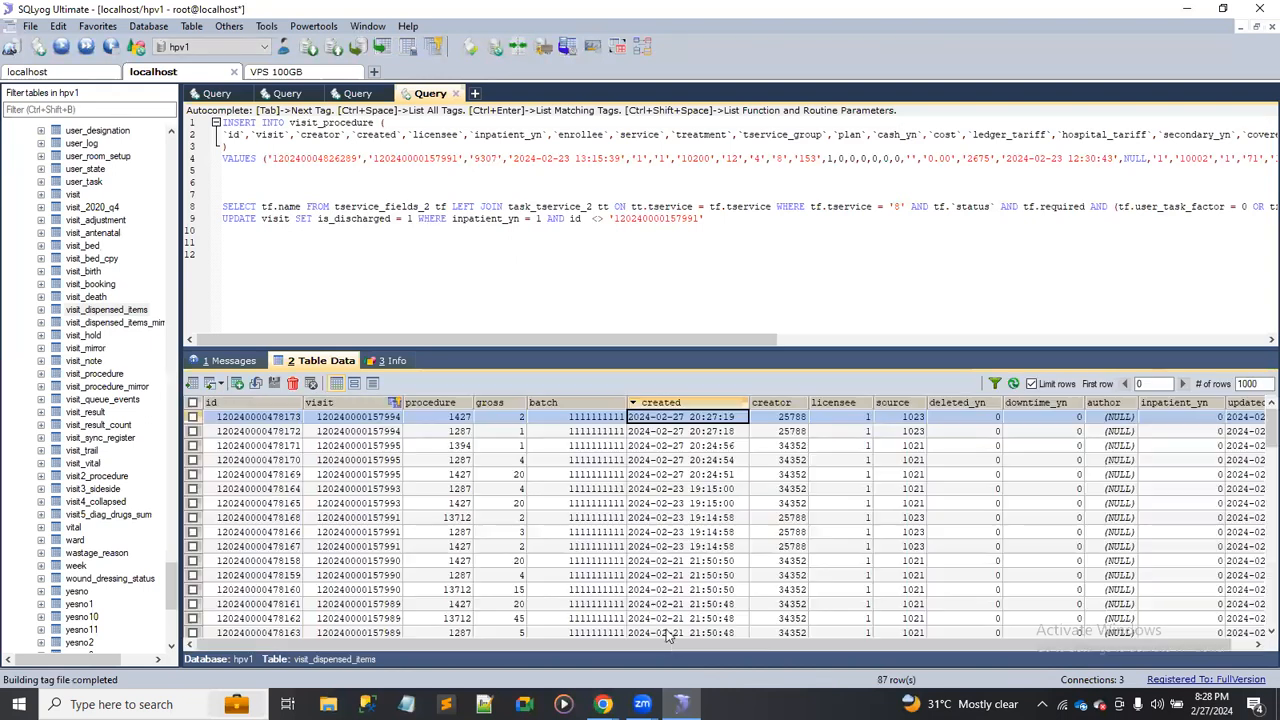
Examine the newest visit_dispensed_items records, created on 2024-02-27, row by row.
click(674, 476)
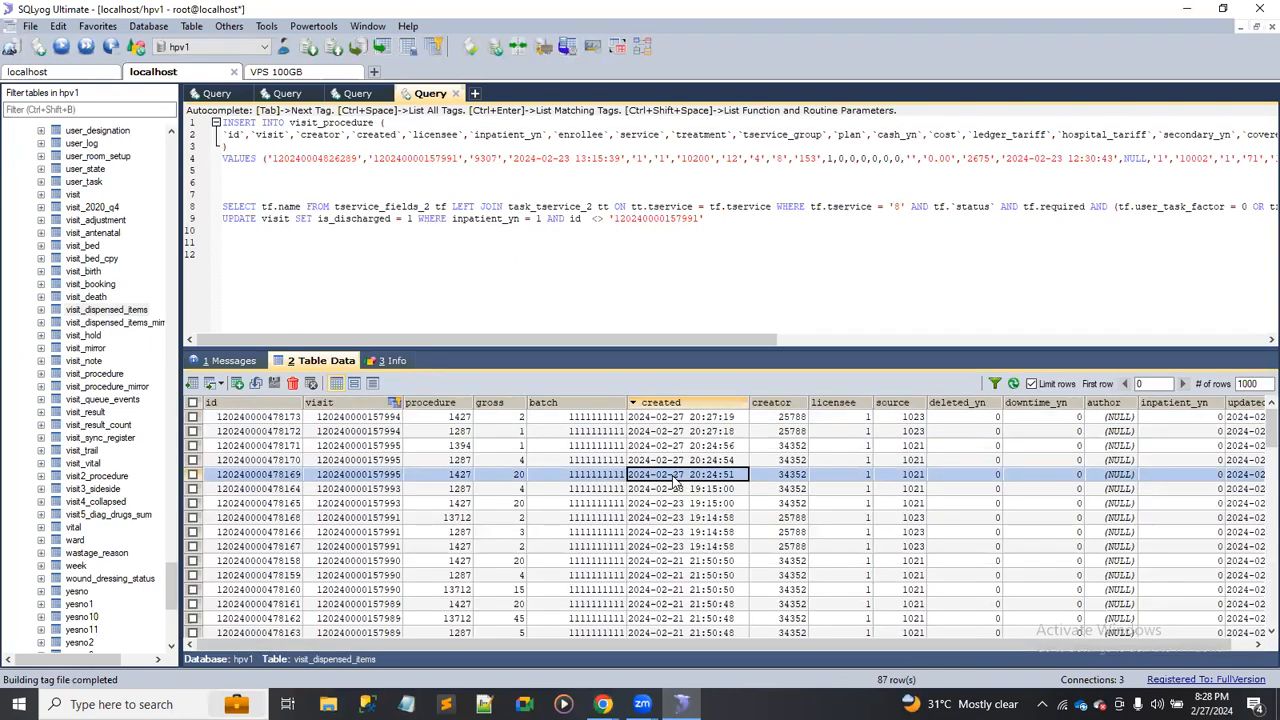
key(Up)
key(Up)
key(Up)
key(Up)
key(Down)
key(Down)
key(Down)
key(Down)
Mark the five visit_dispensed_items records created on 2024-02-27 as selected.
click(193, 445)
click(193, 431)
click(192, 418)
drag(365, 647, 409, 645)
click(207, 476)
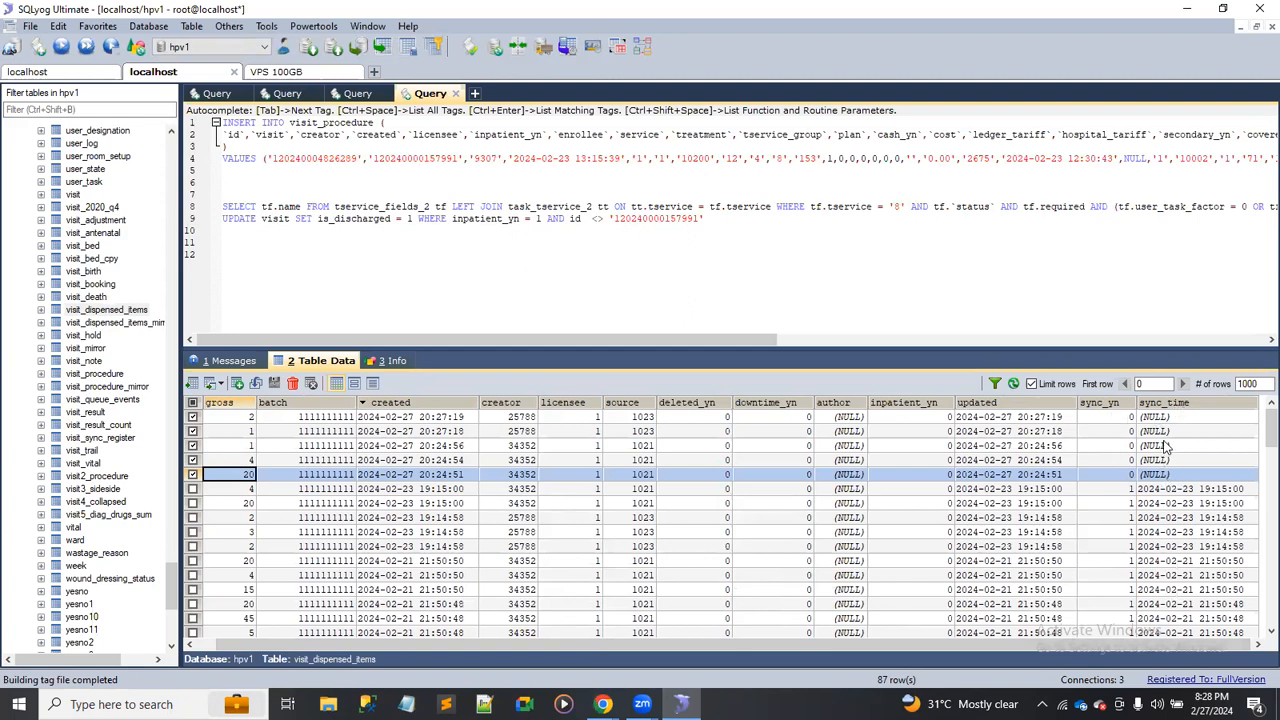
Examine the sync_yn and sync_time fields of the five selected dispensed-item records.
click(1123, 475)
click(1150, 475)
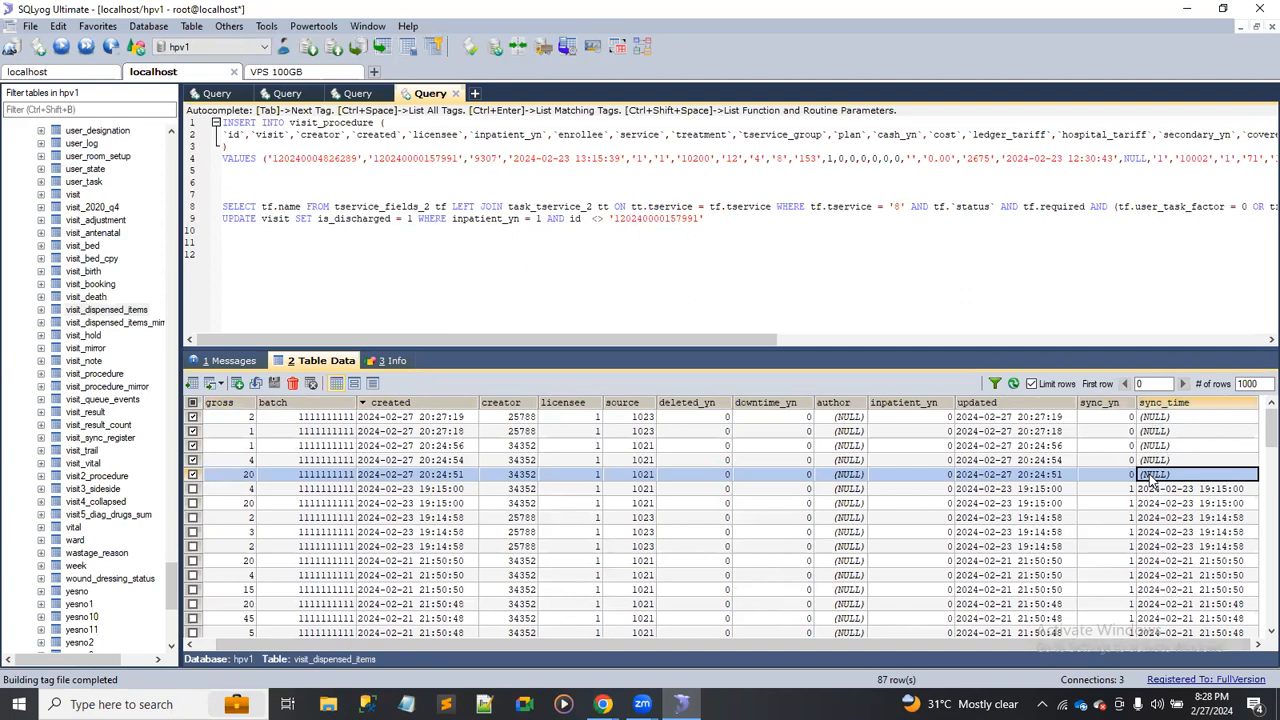
click(1122, 462)
click(1122, 446)
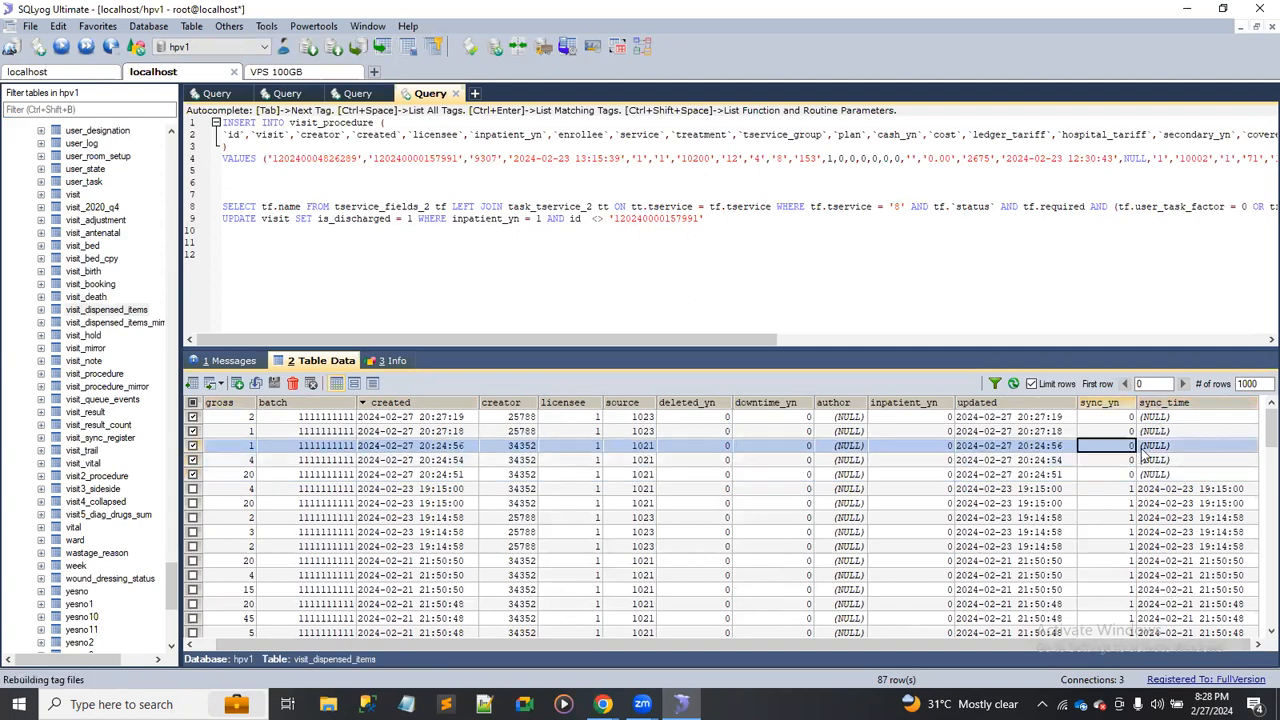
click(1122, 432)
click(1157, 434)
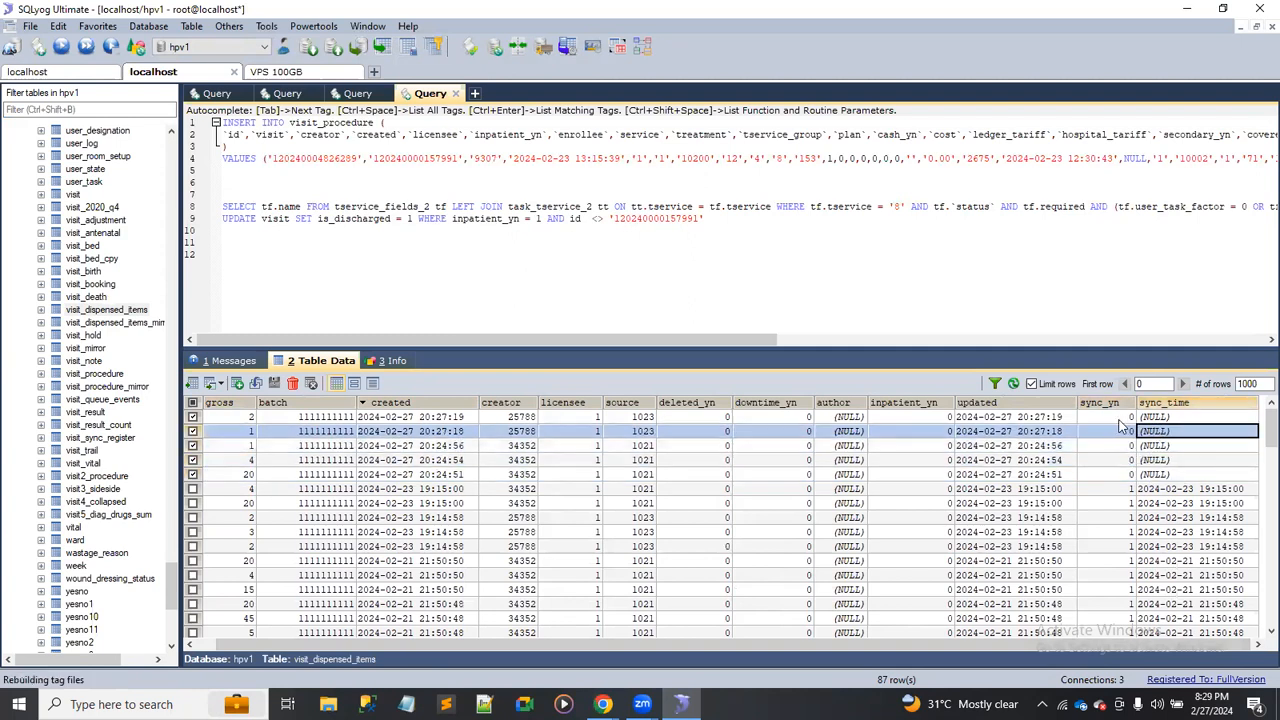
click(1125, 420)
click(1158, 420)
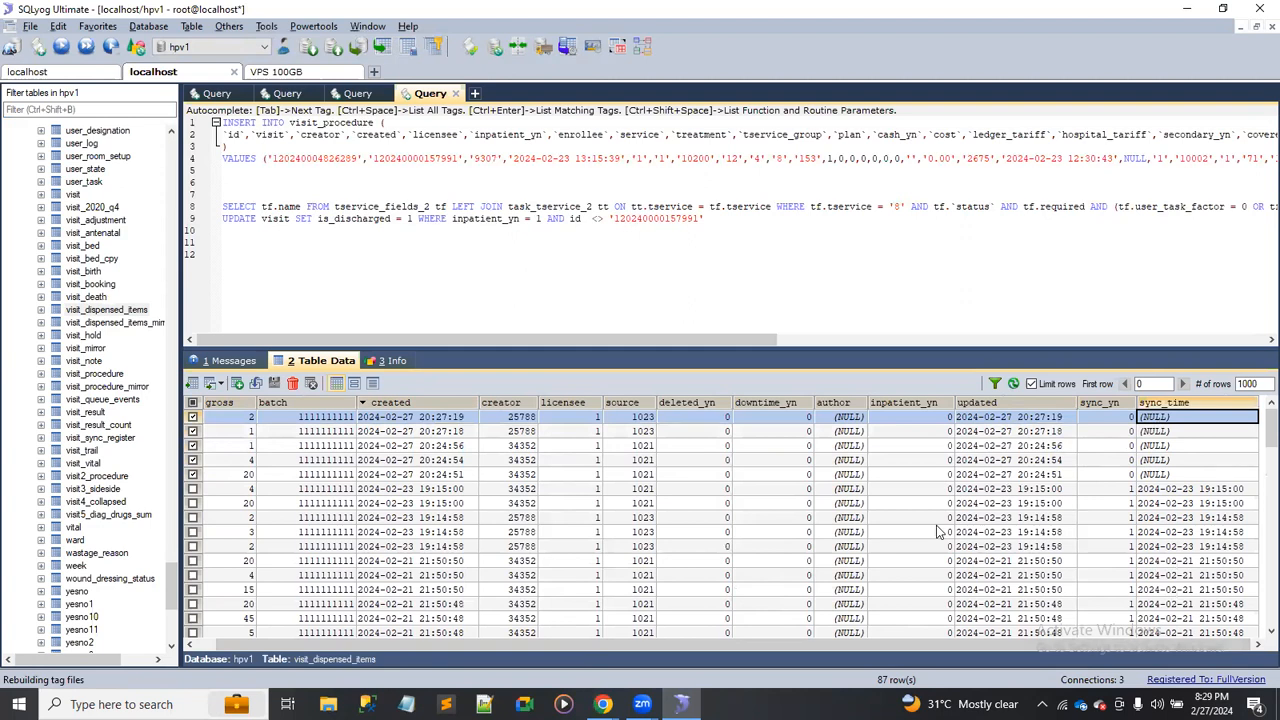
Compare the Dispensary Log and Post 2 Inventory App stages of the inventory flow diagram with the selected dispensed-item records.
key(alt+Tab)
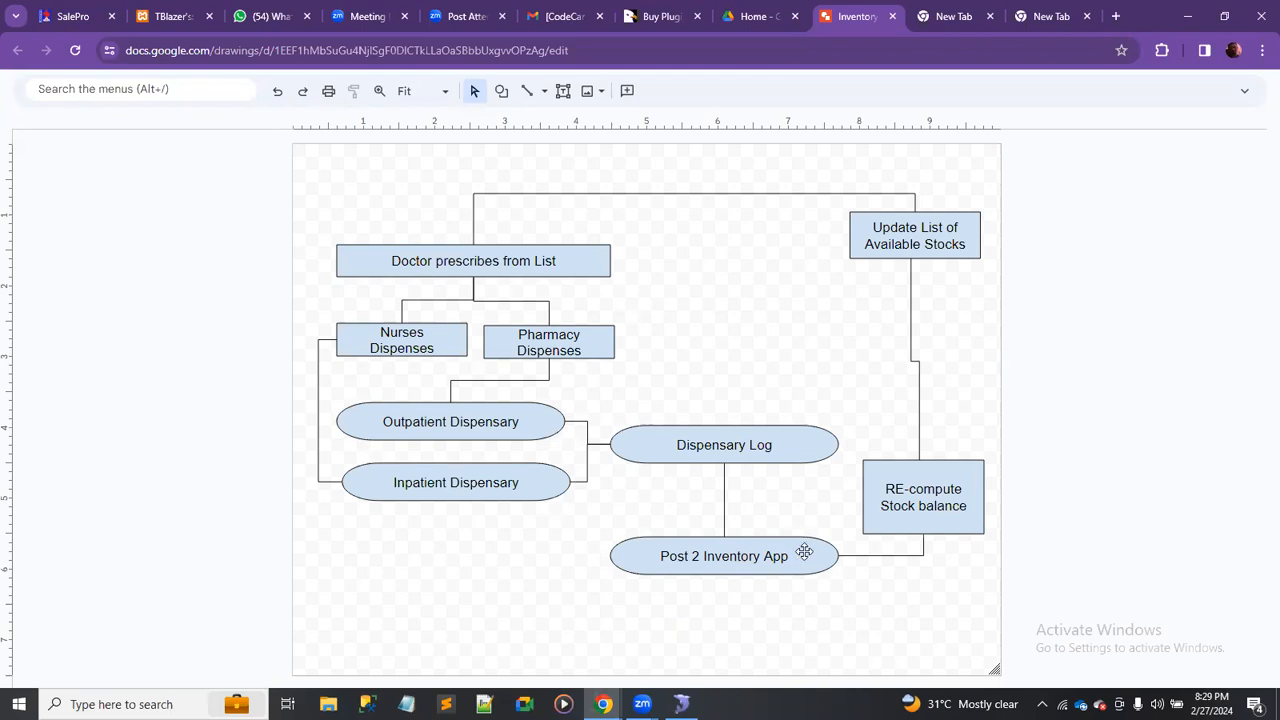
key(alt+Tab)
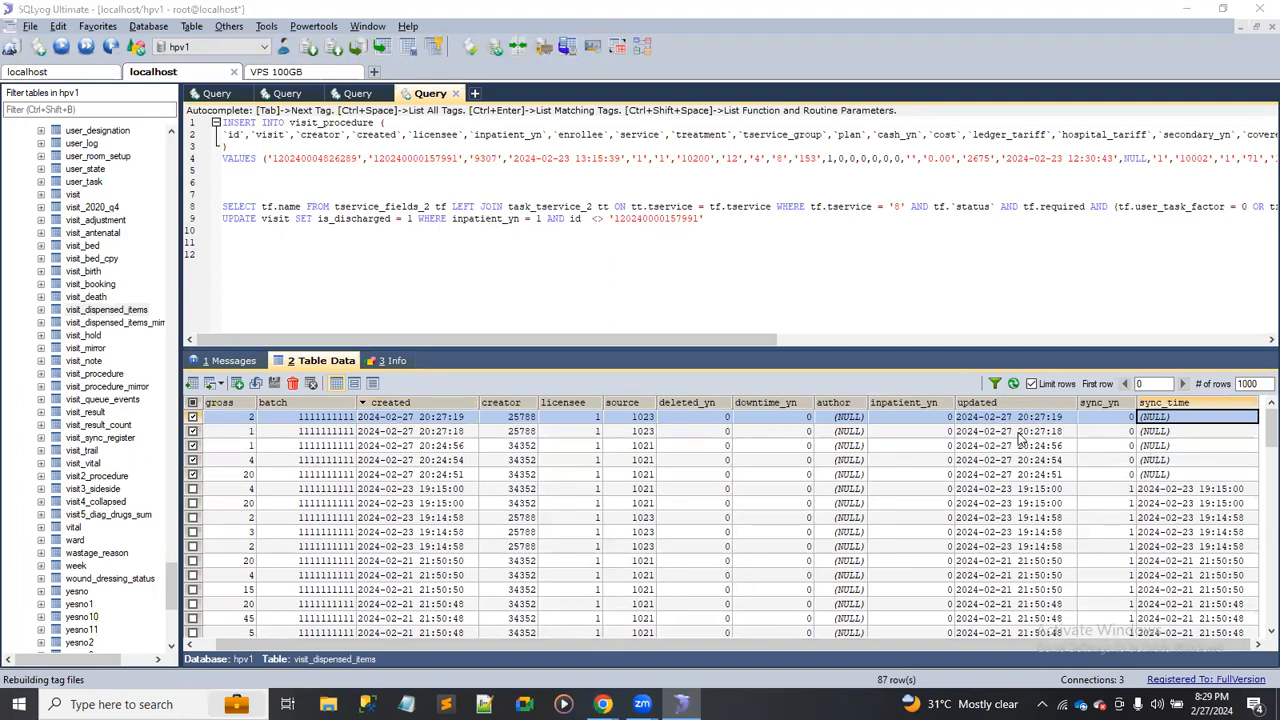
key(alt+Tab)
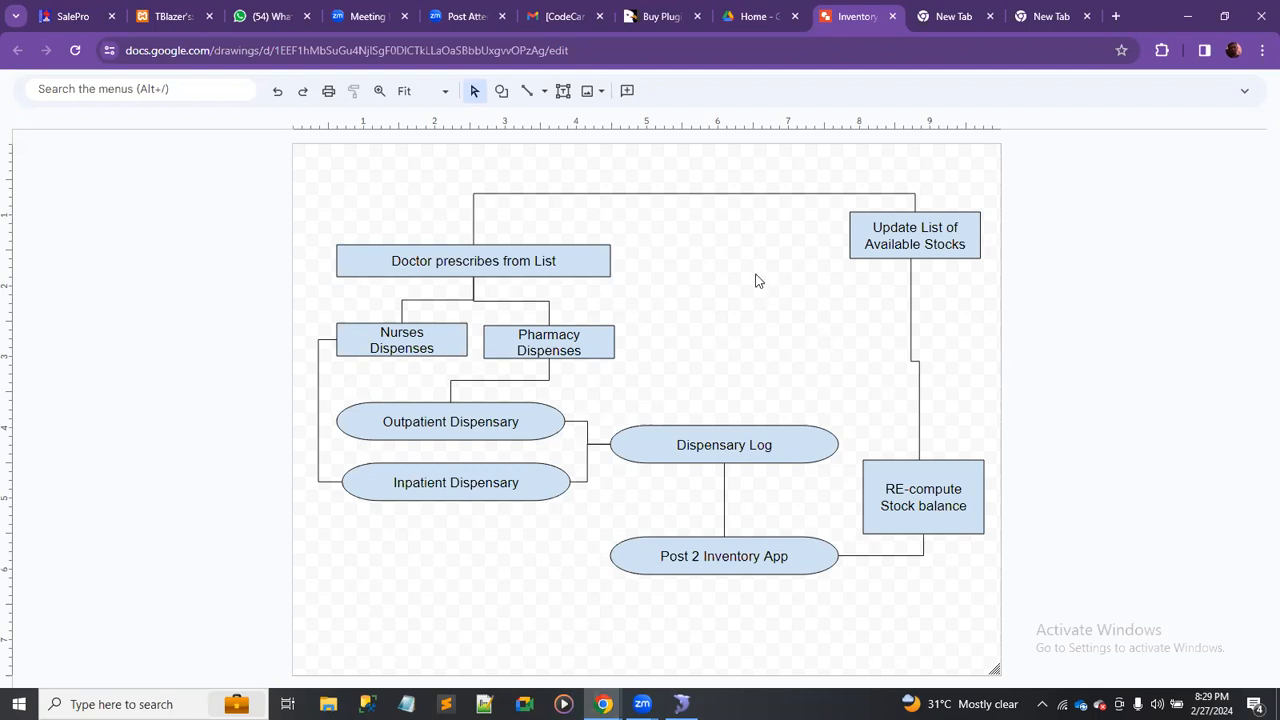
Run the sales posting script at localhost/bills_online/commons/api-post-sales-transaction.php in the browser.
key(ctrl+Tab)
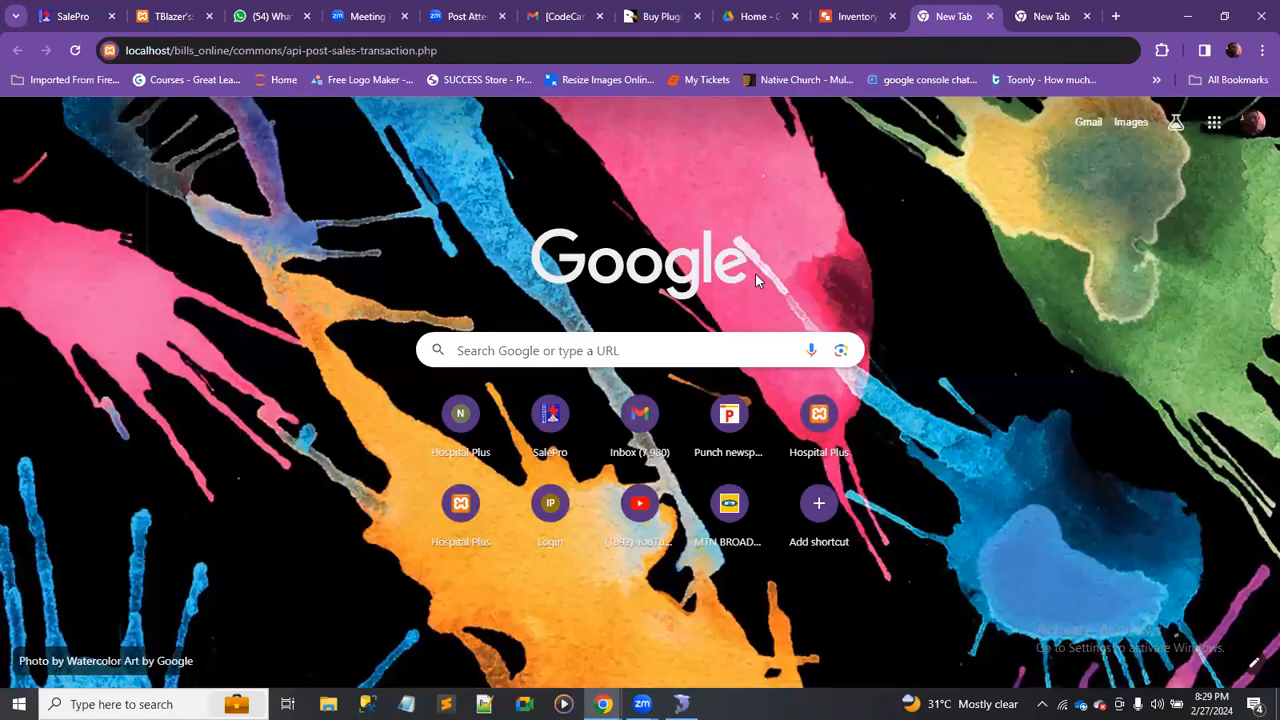
key(ctrl+Tab)
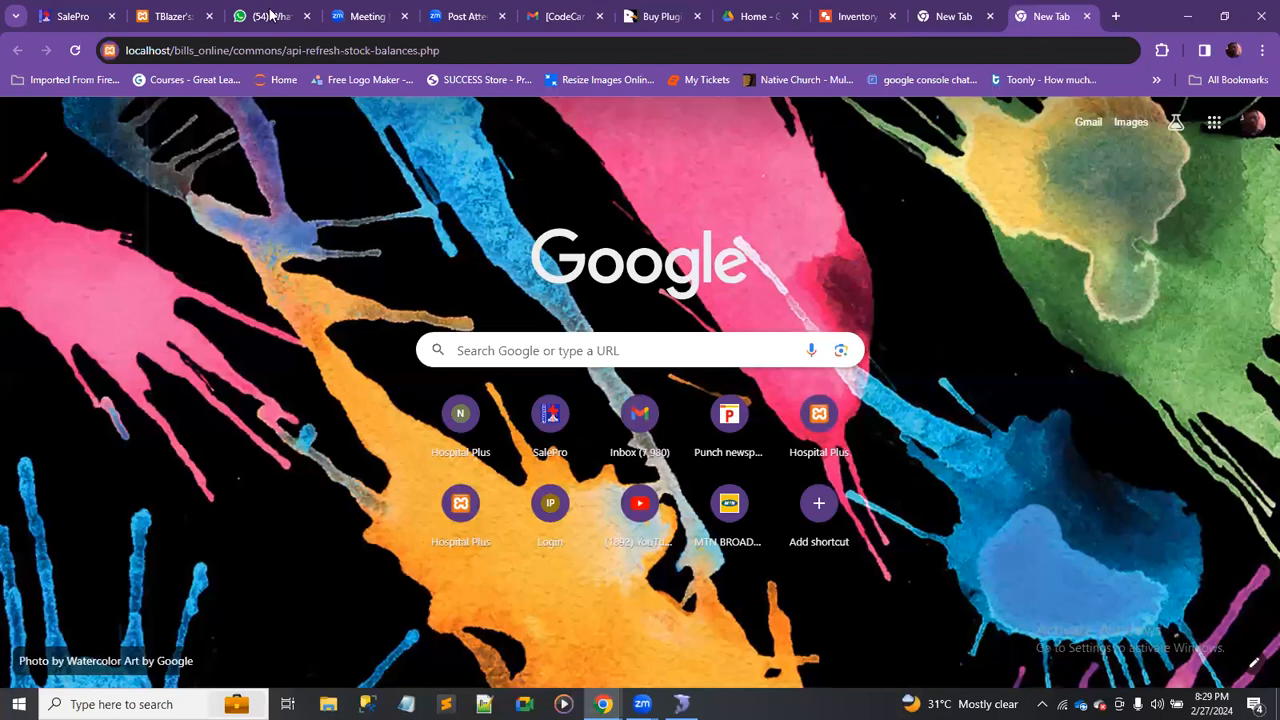
click(955, 16)
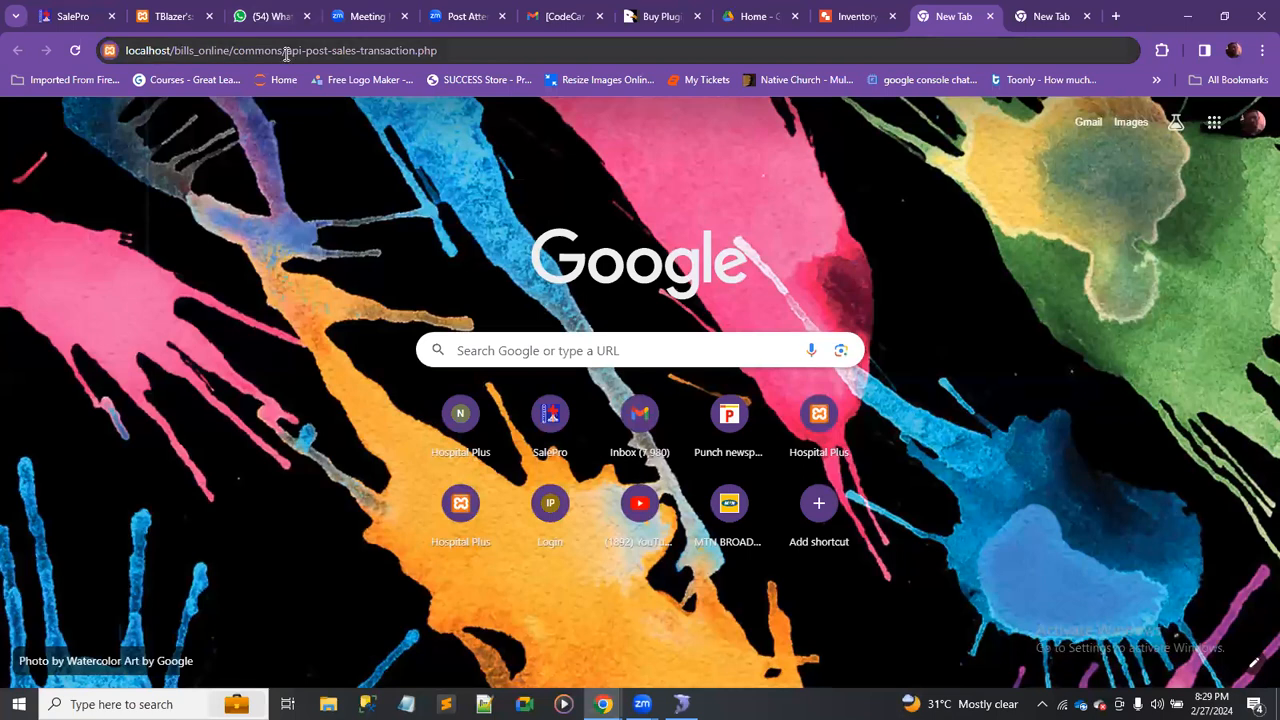
click(488, 52)
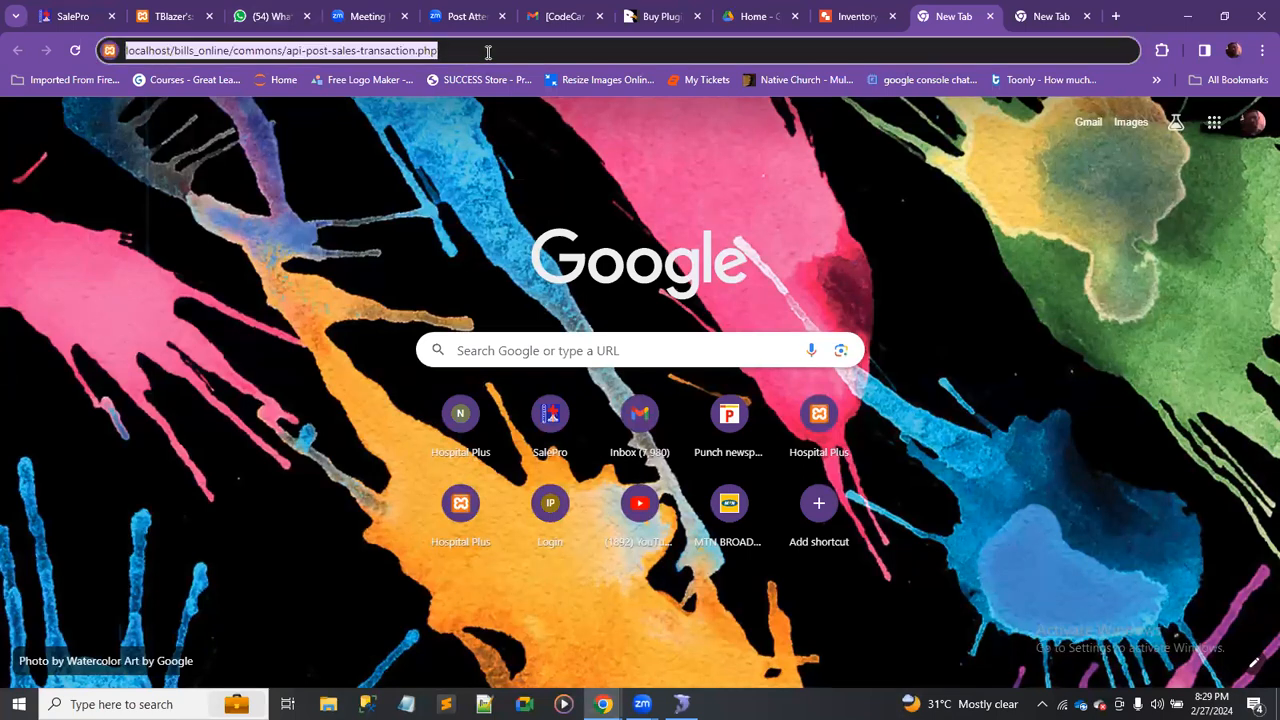
key(Return)
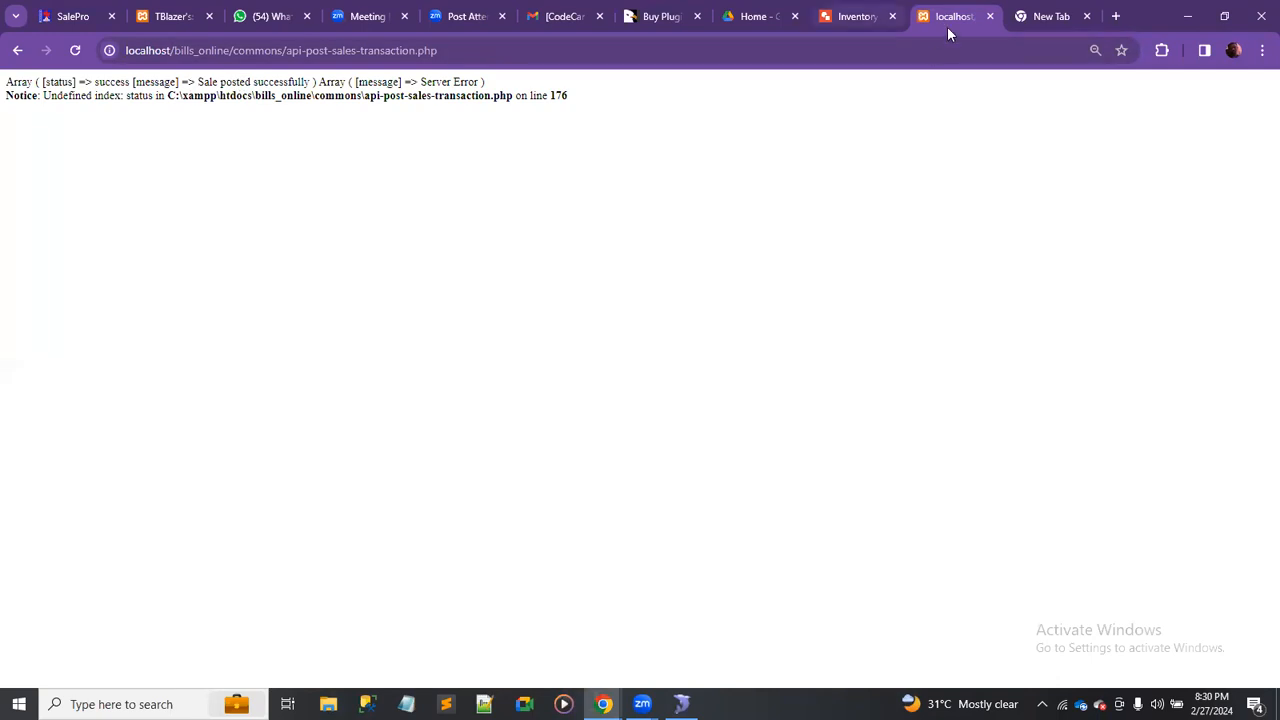
Switch to the SalePro inventory app and close the open purchase details.
click(857, 16)
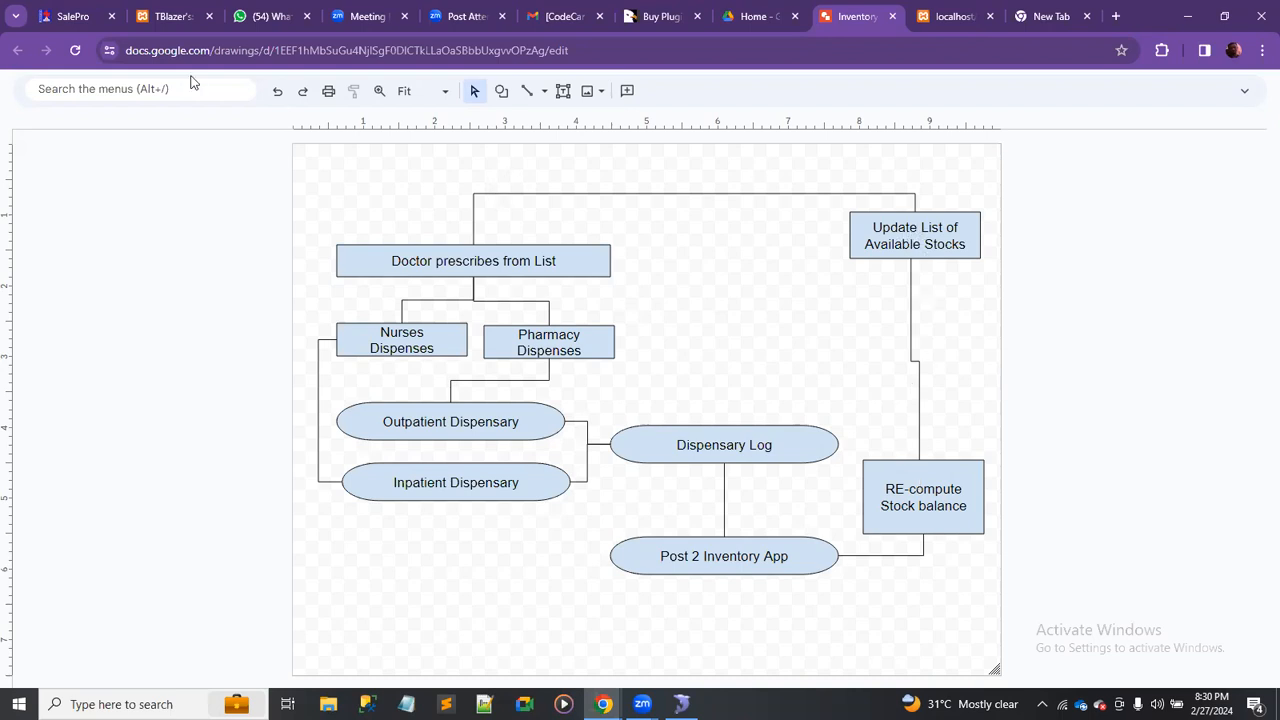
click(70, 16)
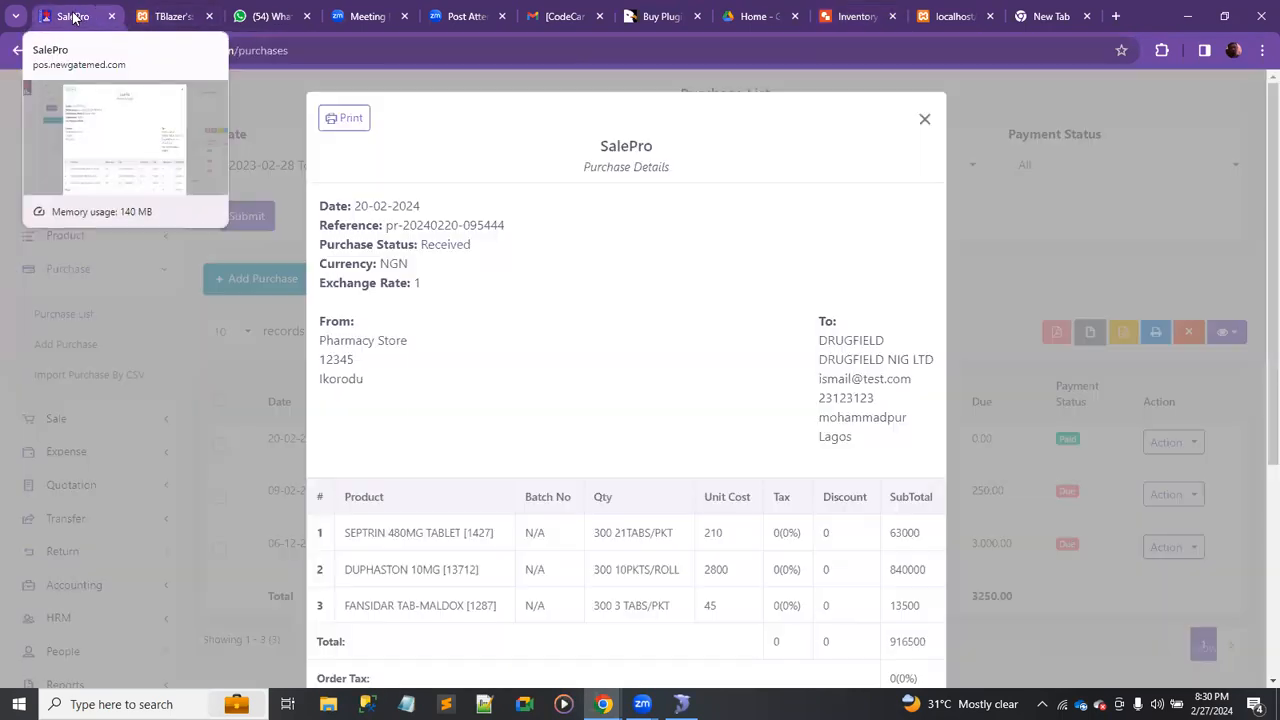
click(924, 120)
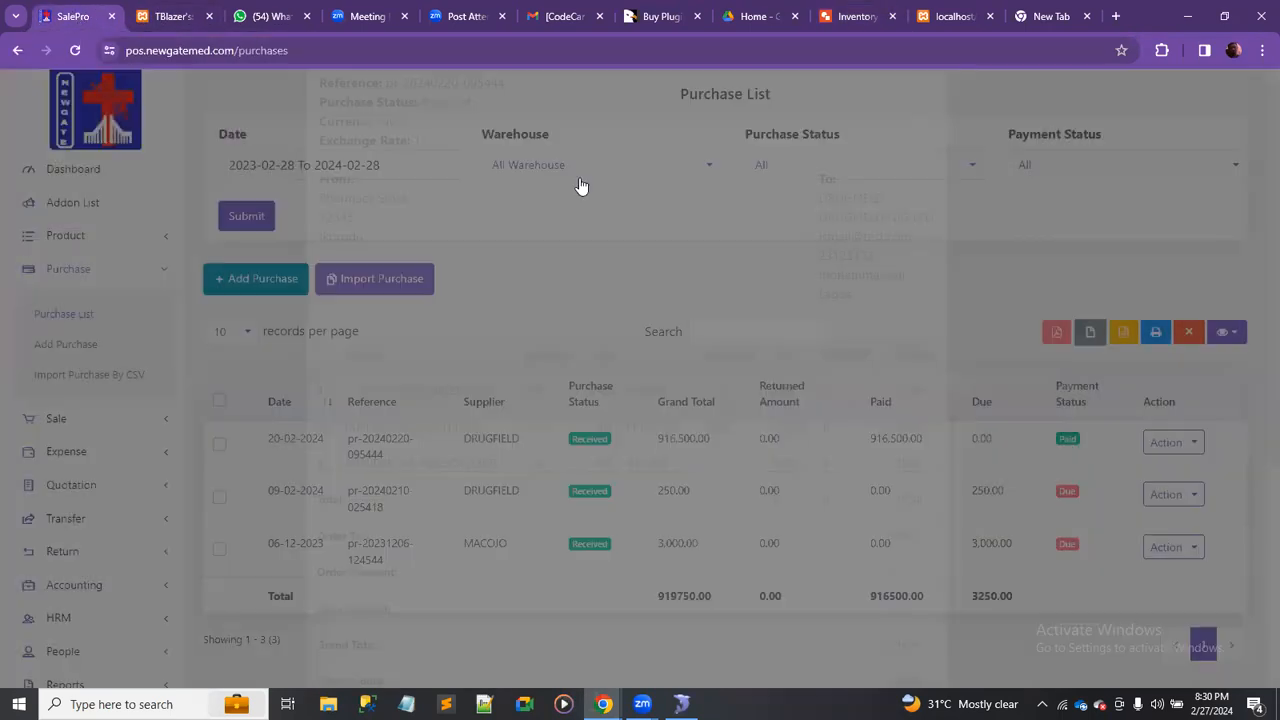
scroll(927, 166, up, 1)
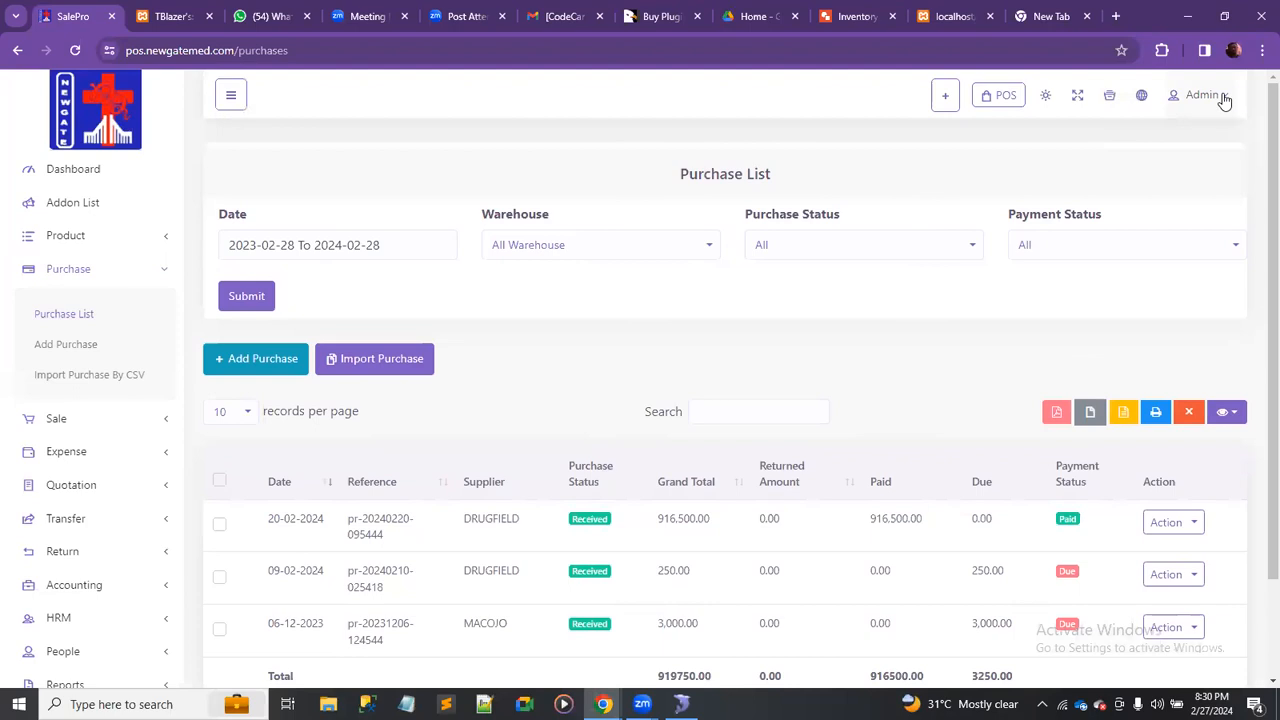
Log out of SalePro and log back in with the saved admin credentials.
click(1226, 98)
click(1122, 360)
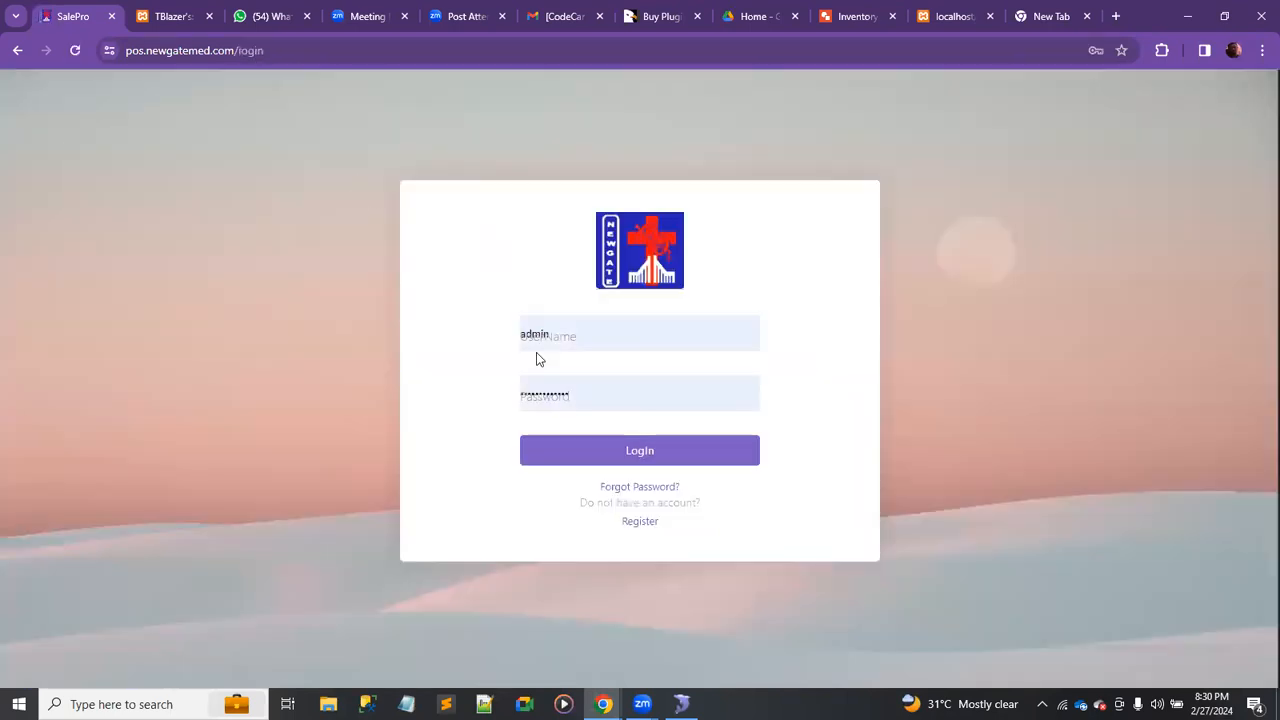
click(549, 455)
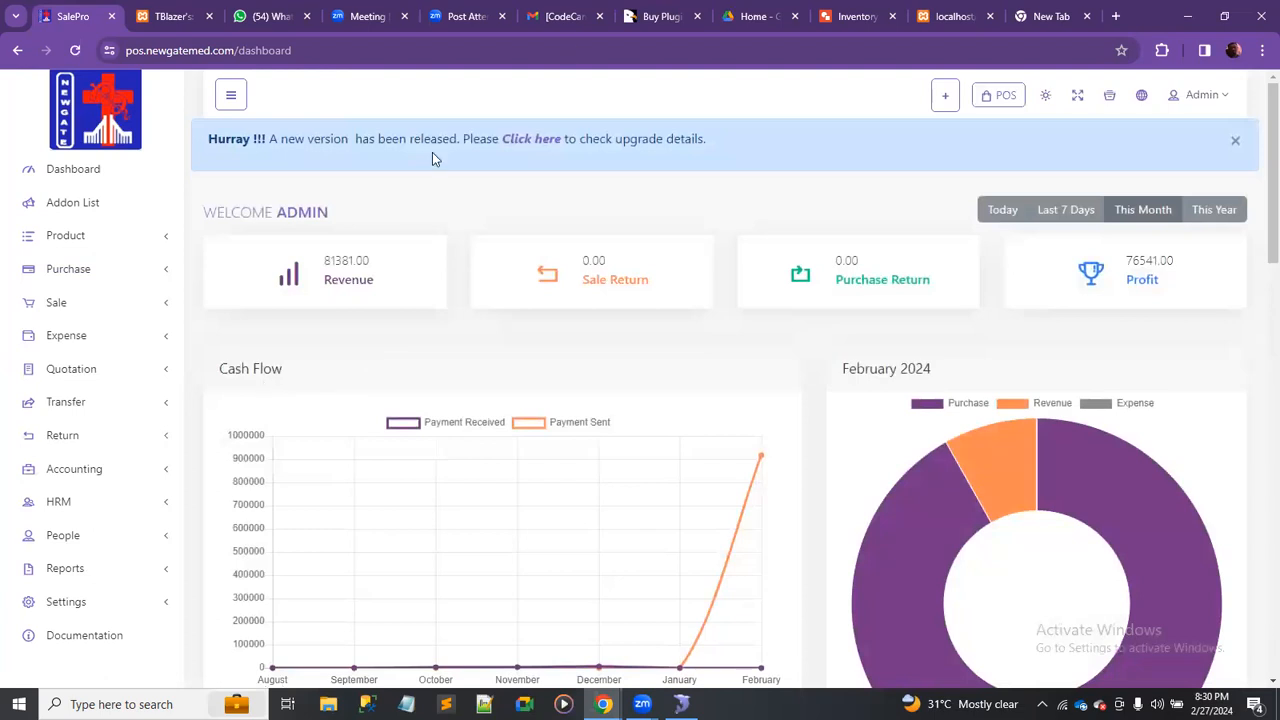
Open the Sale List in SalePro and bring the newest sales into view.
click(70, 308)
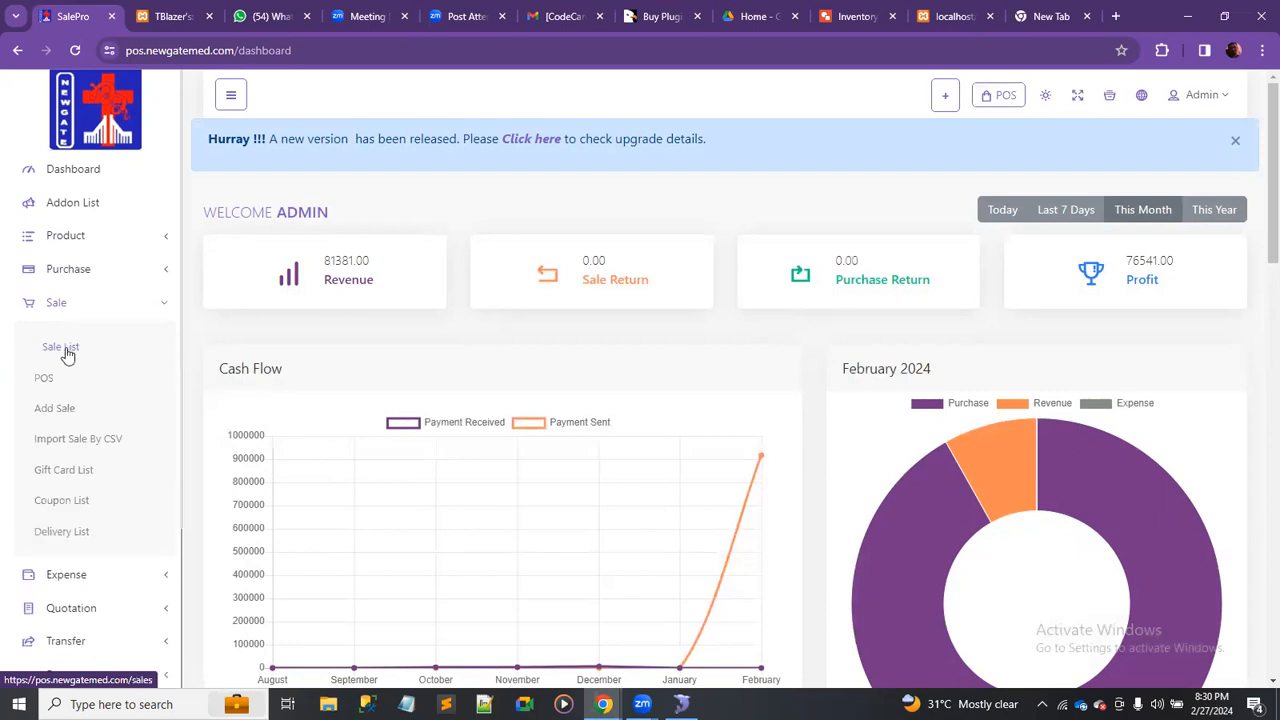
click(62, 347)
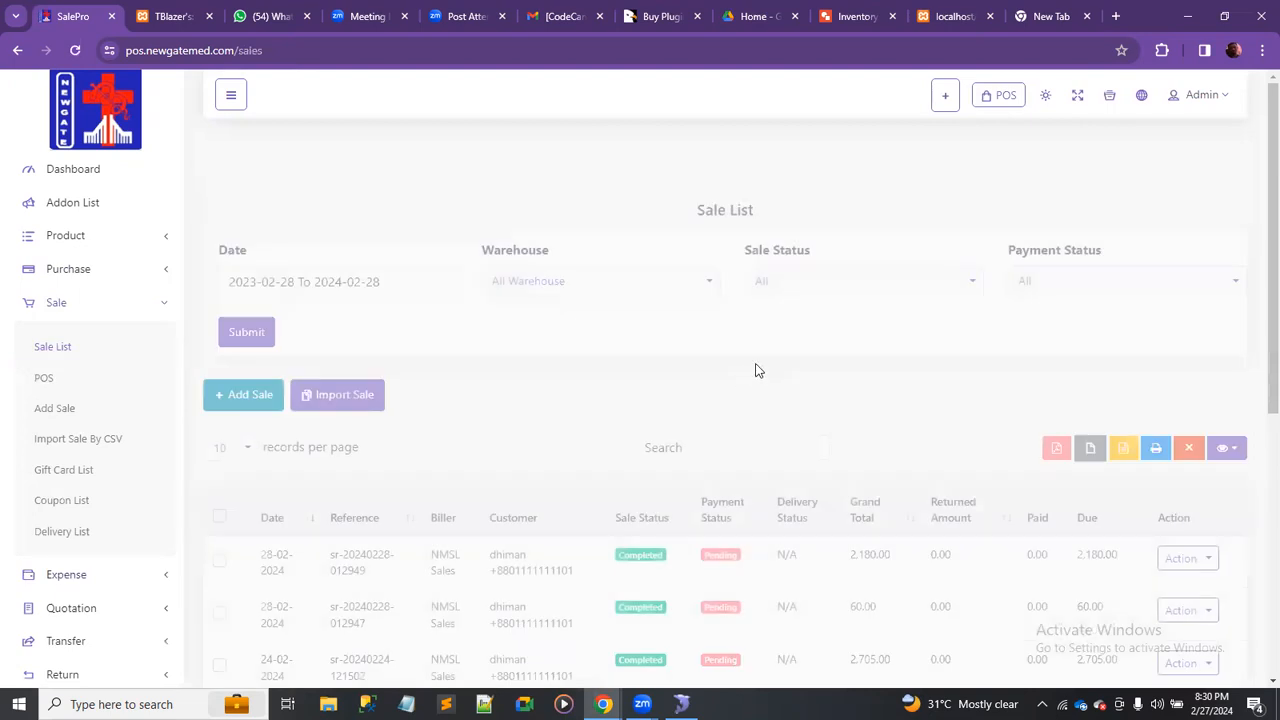
scroll(756, 371, down, 2)
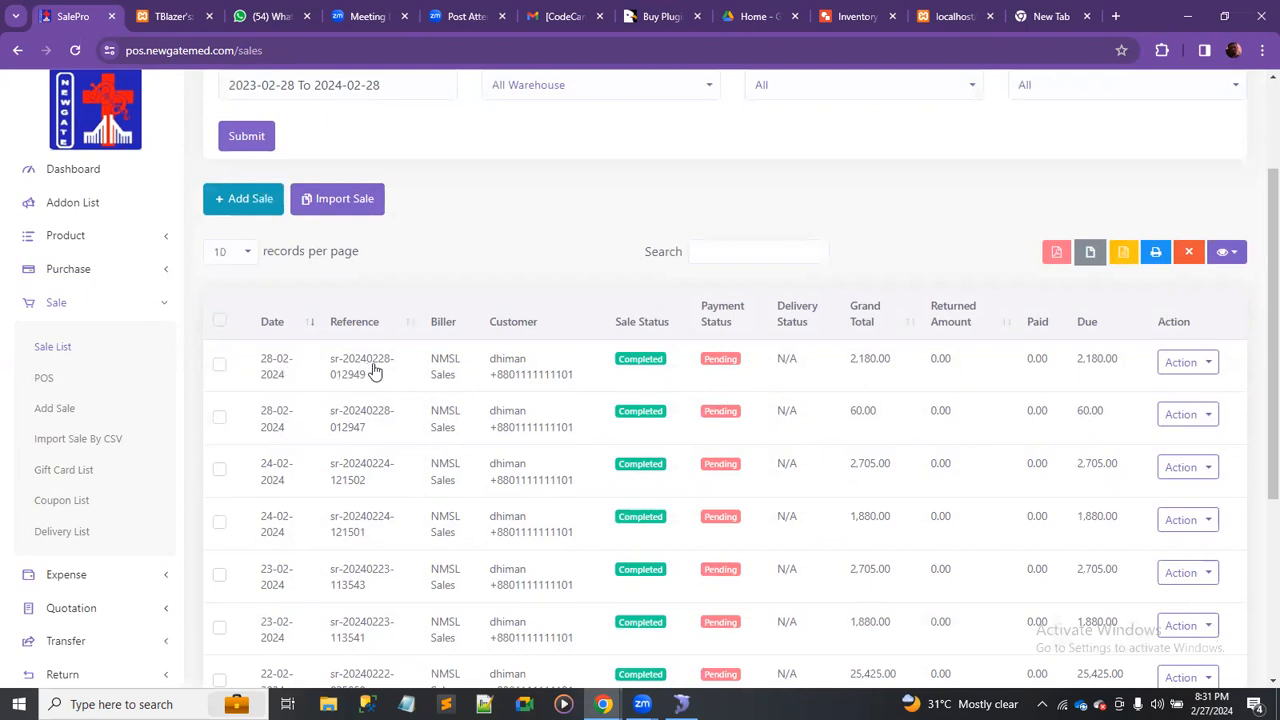
Open the details of the 28-02-2024 sale with grand total 2,180.00 and highlight the patient's name in its sale note.
click(320, 366)
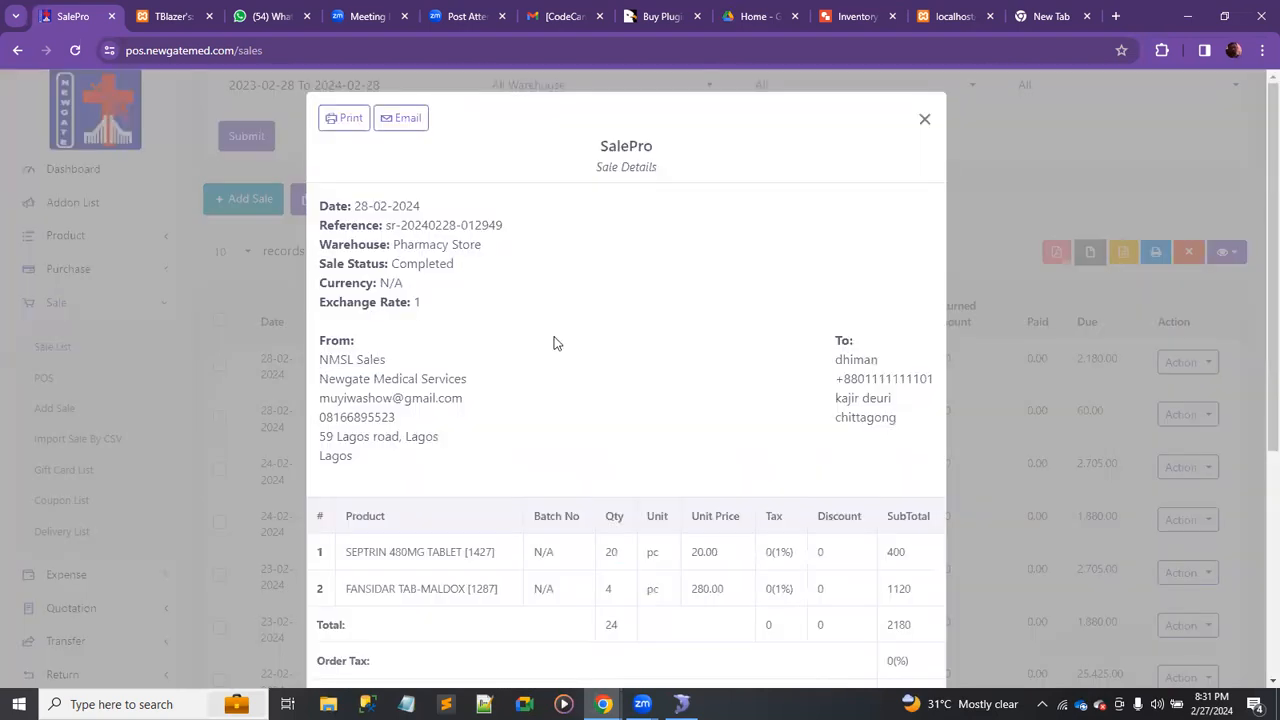
scroll(471, 505, down, 4)
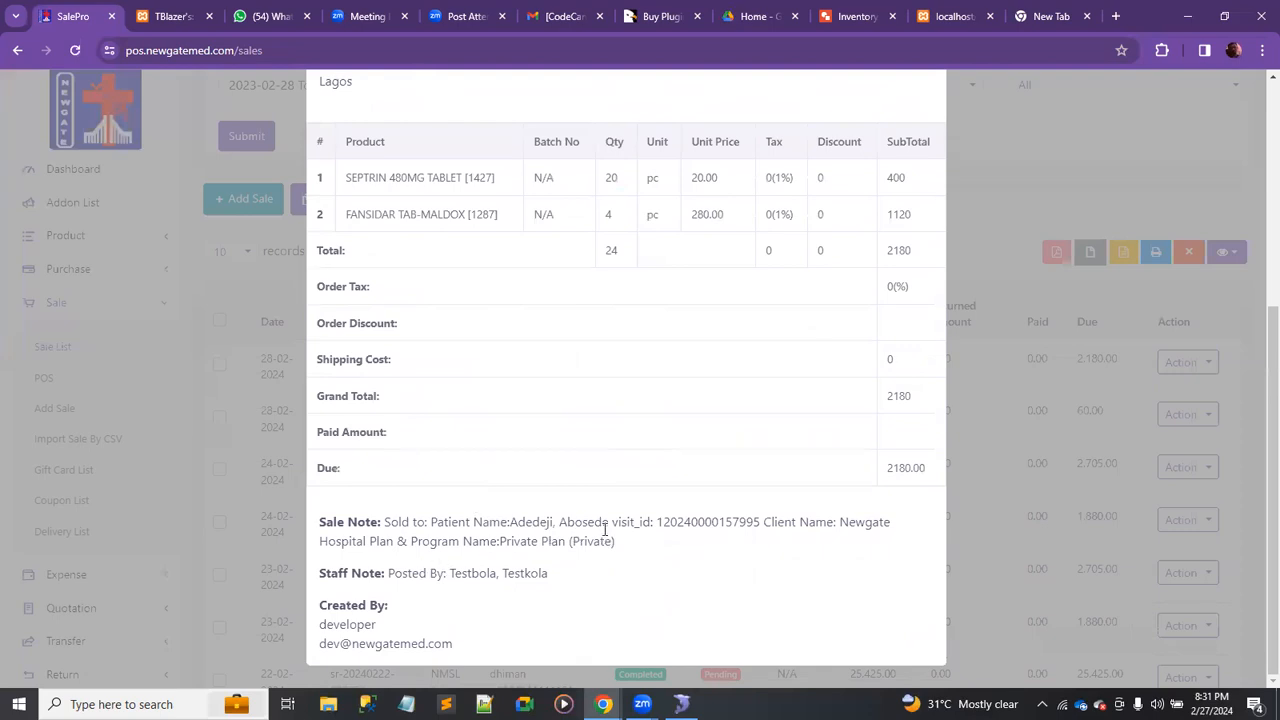
drag(510, 522, 608, 522)
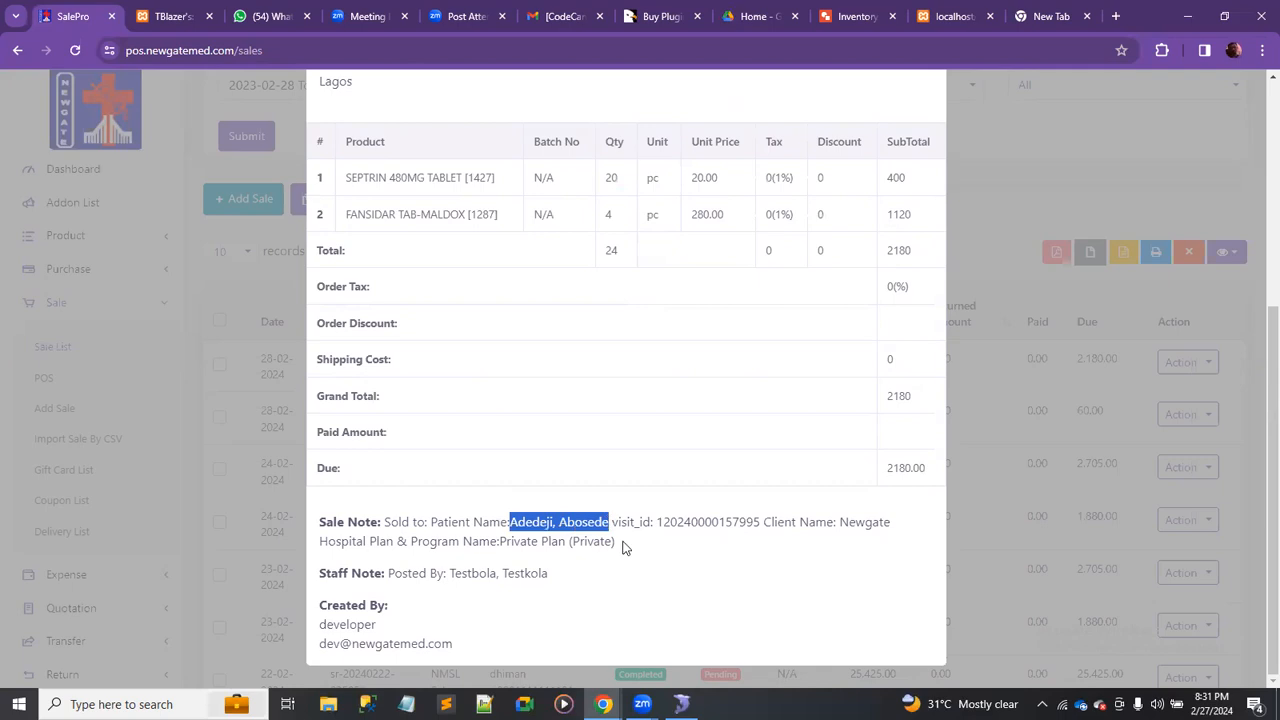
scroll(622, 547, up, 2)
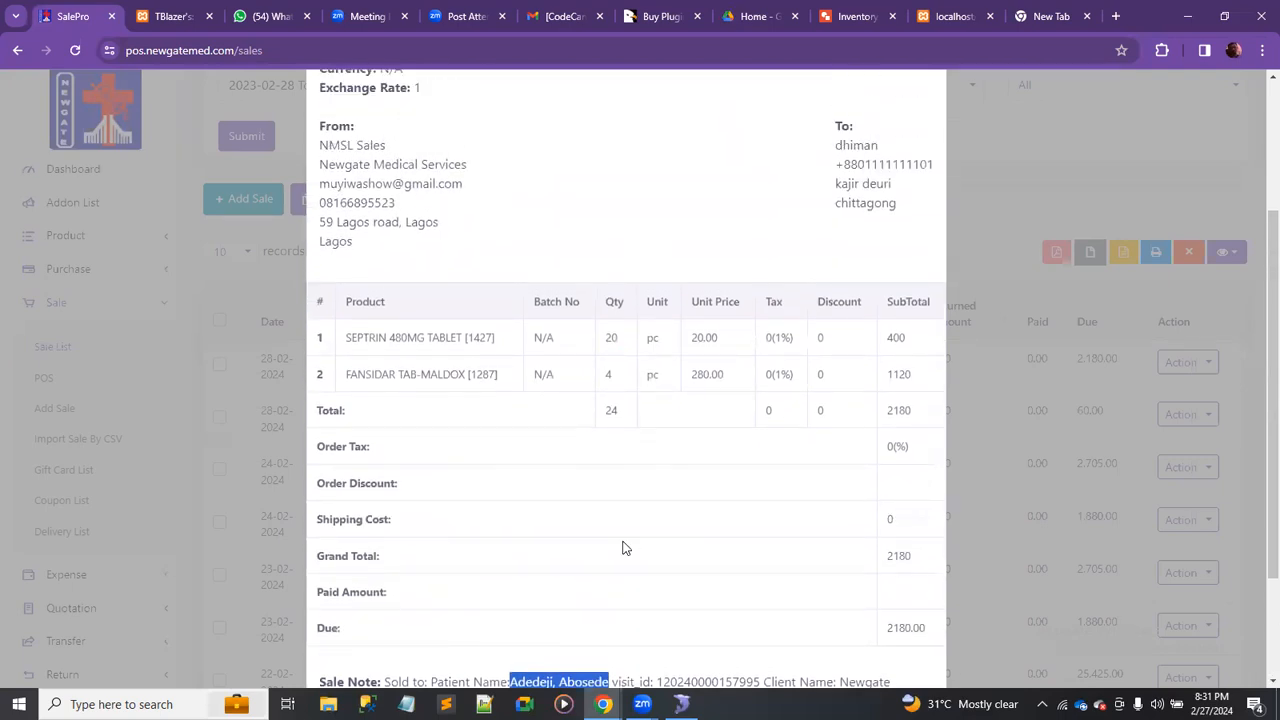
Switch to the hospital billing account and open the bill of the out-patient named in the sale note.
click(165, 16)
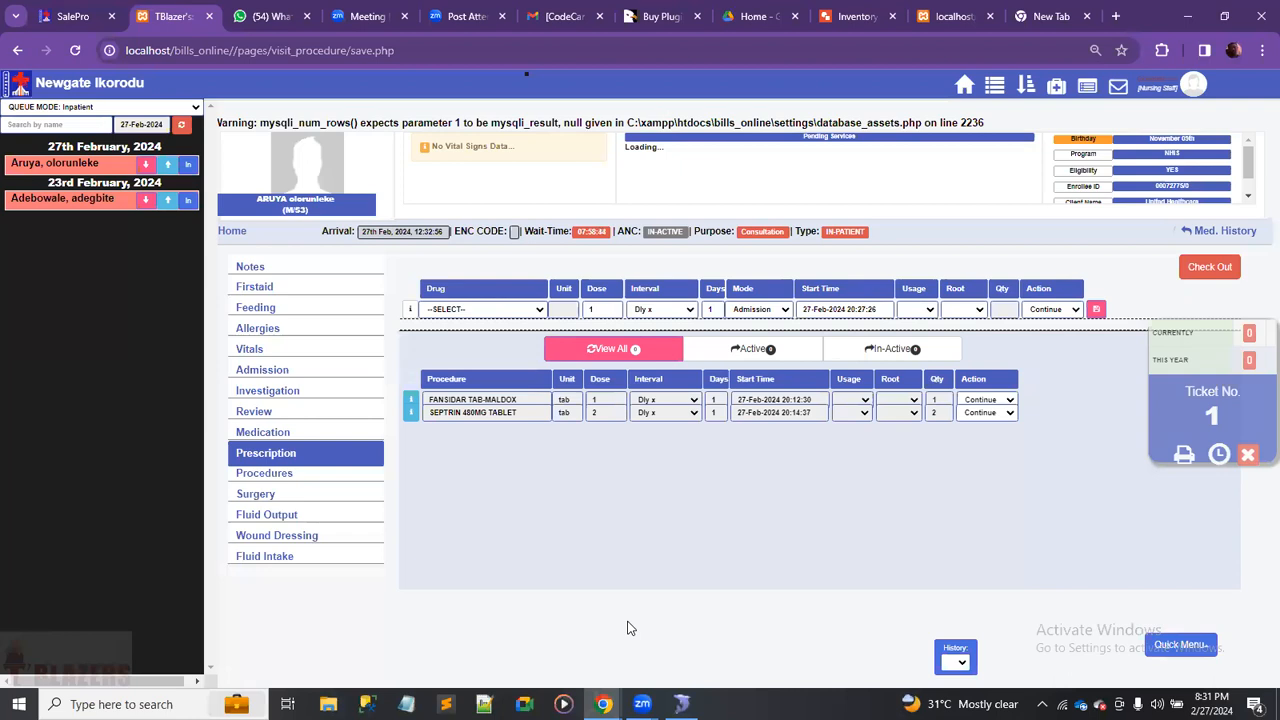
key(alt+Tab)
key(alt+Tab)
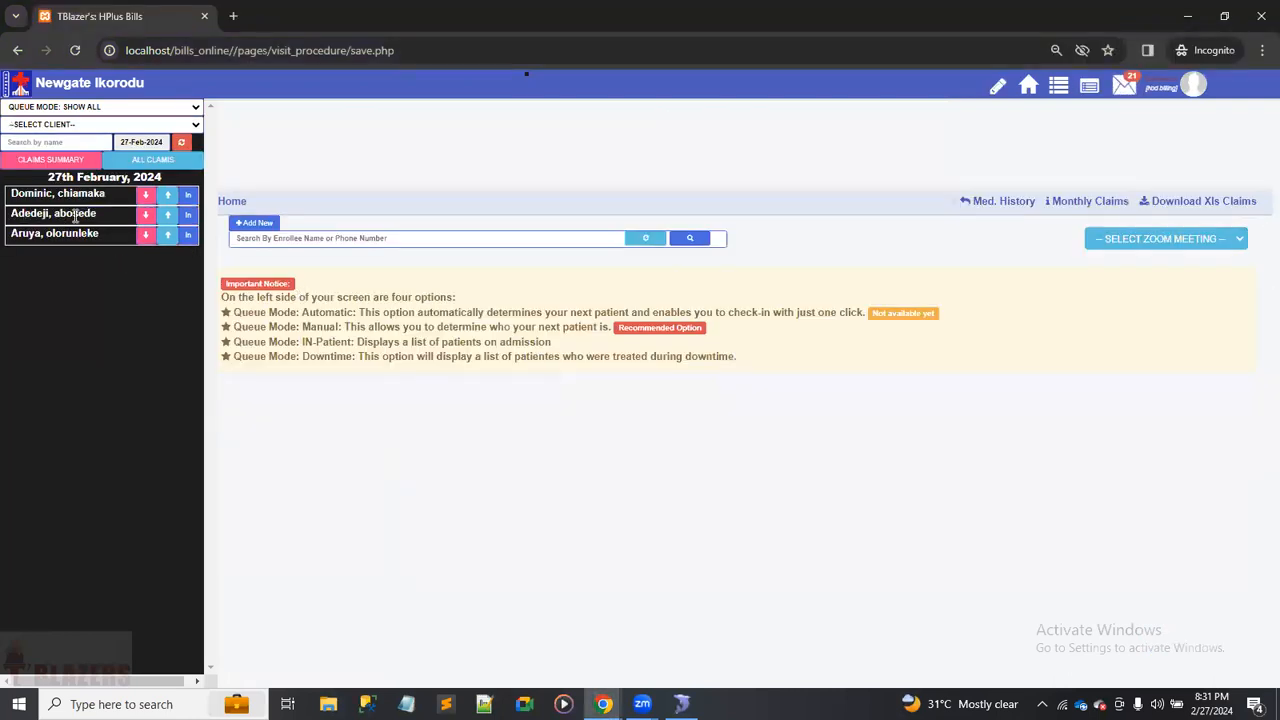
click(189, 214)
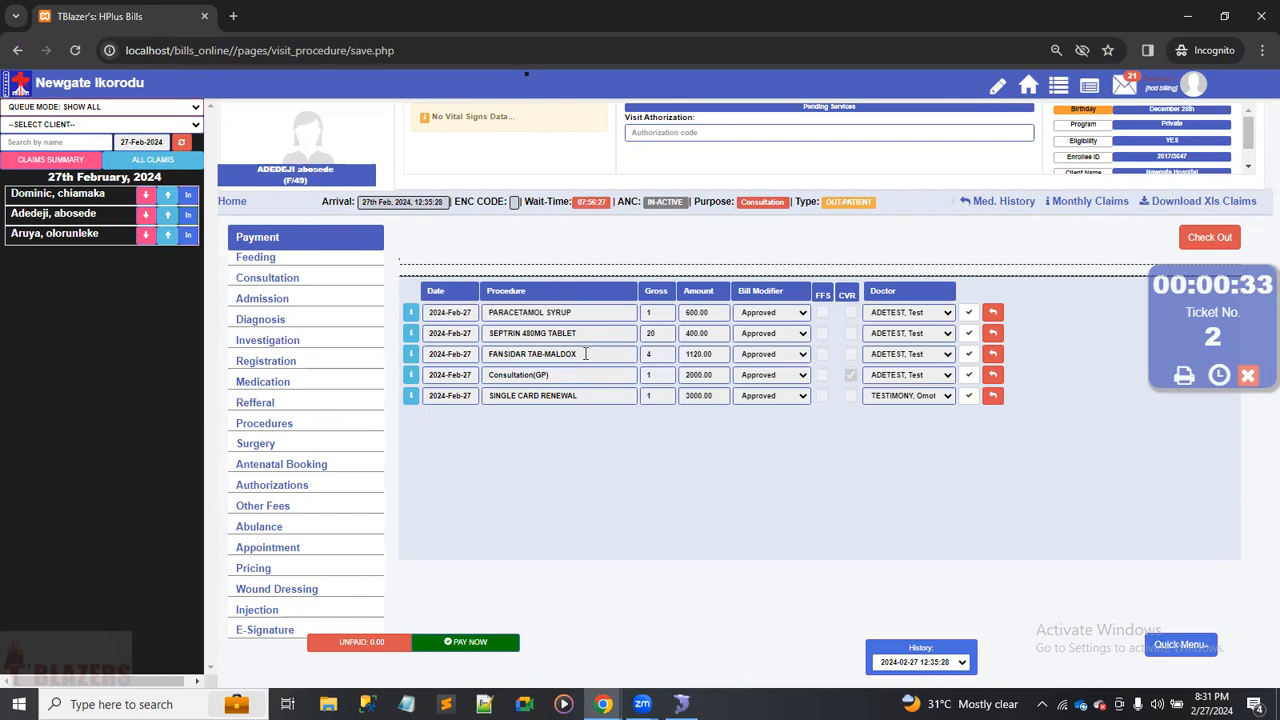
Return to SalePro and compare the sale's drugs, quantities, subtotals and notes with the out-patient's bill.
key(alt+Tab)
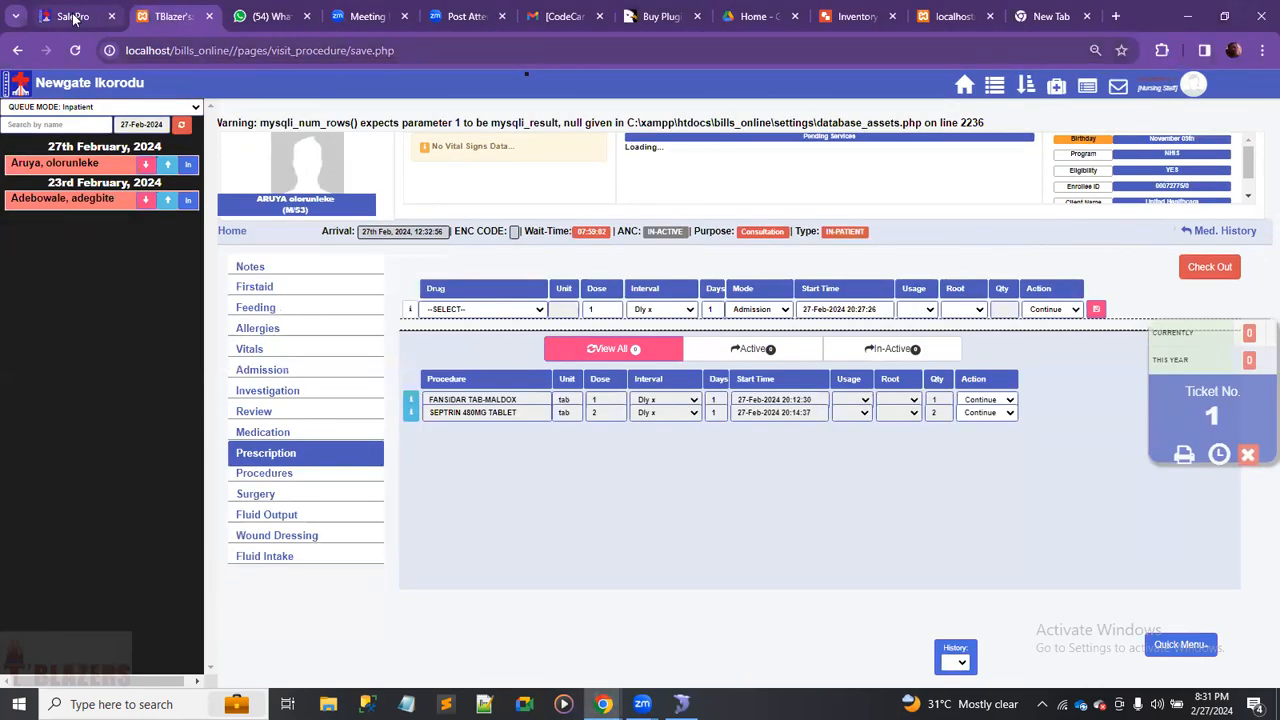
click(80, 16)
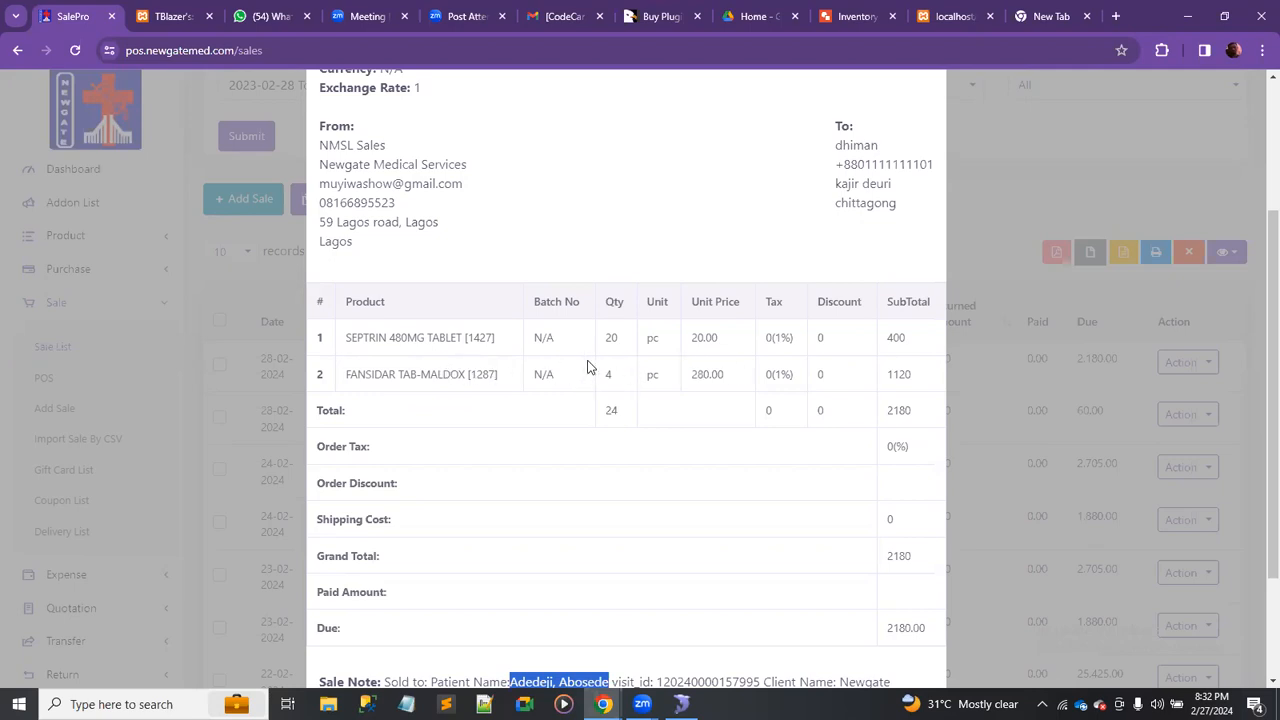
scroll(490, 368, down, 2)
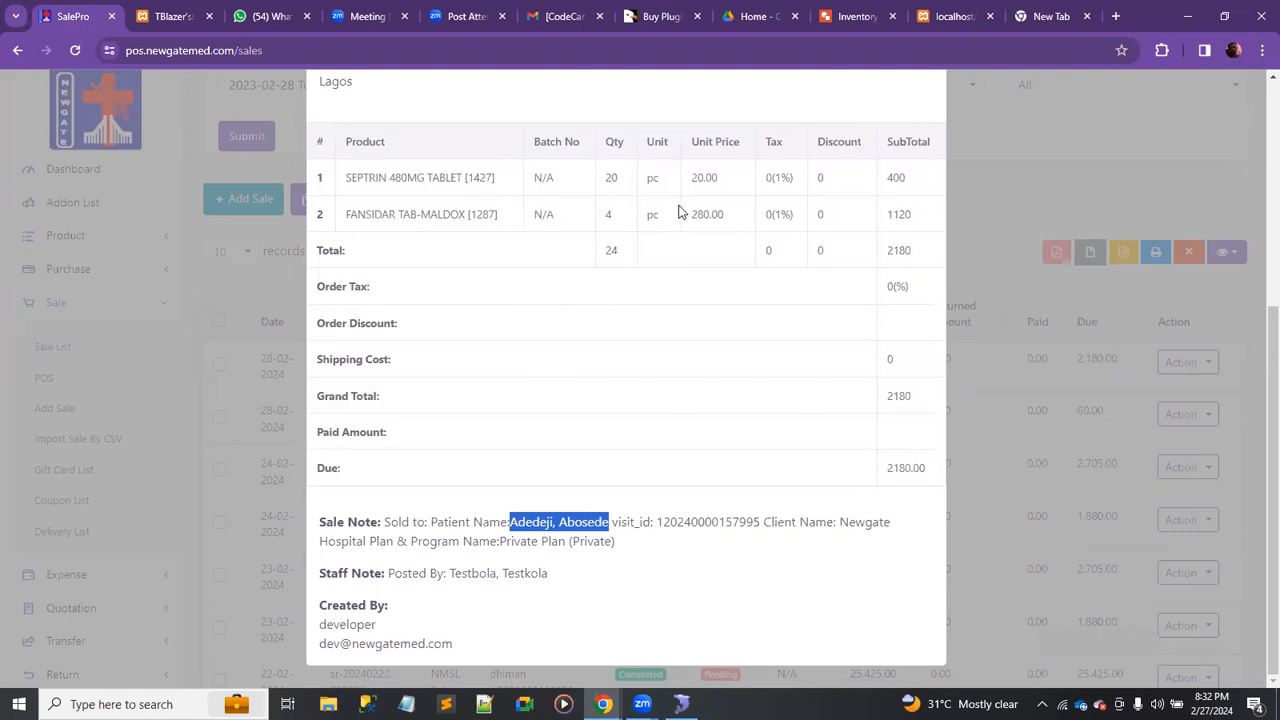
scroll(730, 245, up, 2)
scroll(735, 257, down, 2)
scroll(735, 257, up, 5)
scroll(733, 255, down, 3)
scroll(733, 255, up, 3)
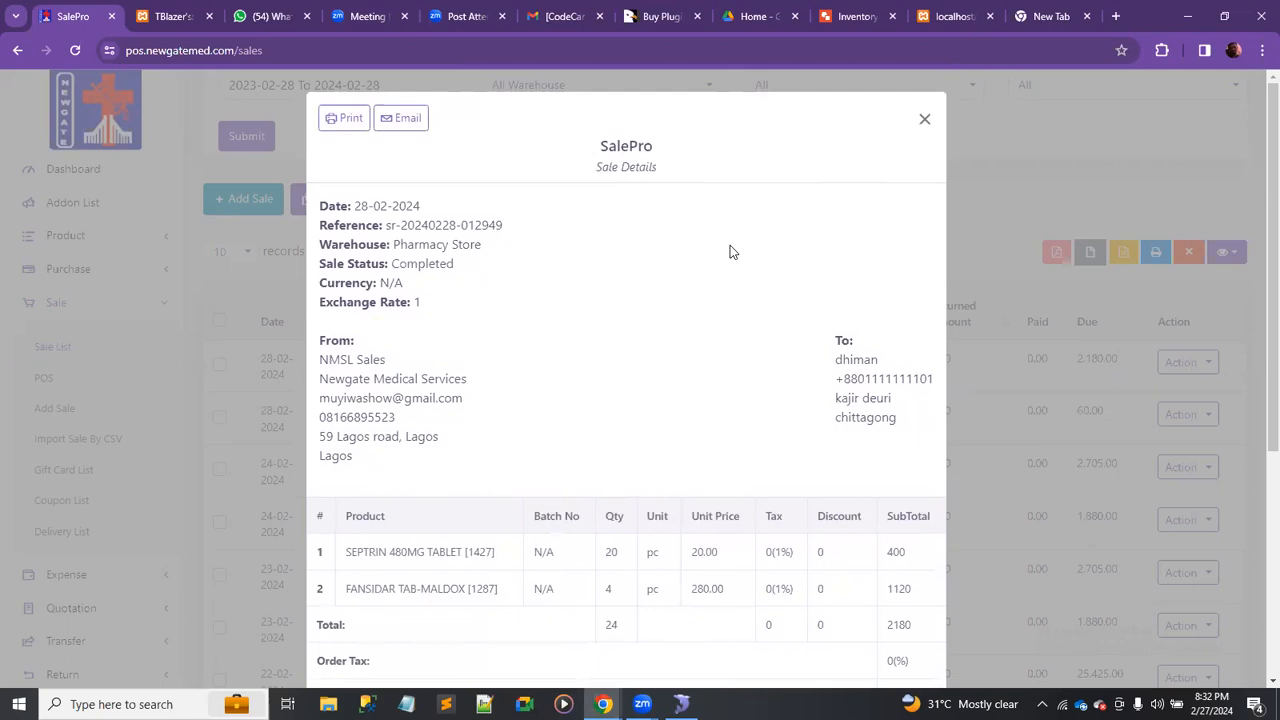
Open the details of the 28-02-2024 sale with grand total 60.00 instead and highlight the patient's name in its sale note.
key(Escape)
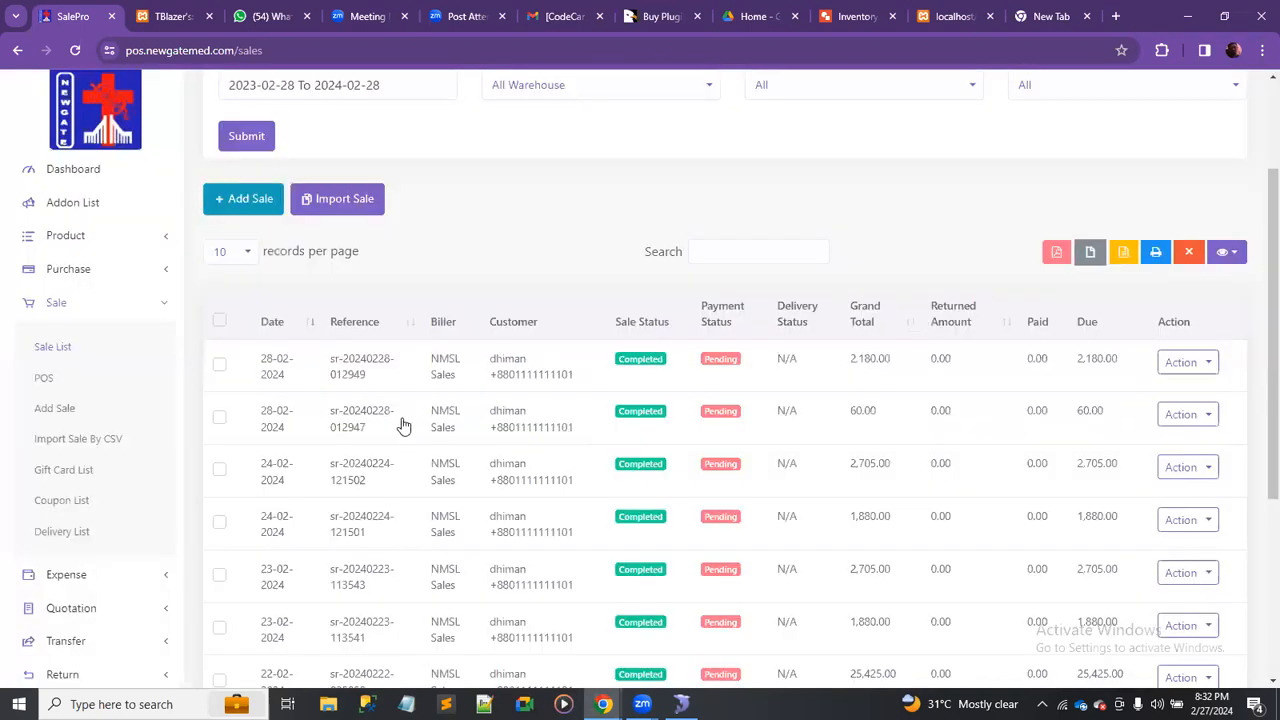
click(402, 422)
scroll(600, 437, down, 1)
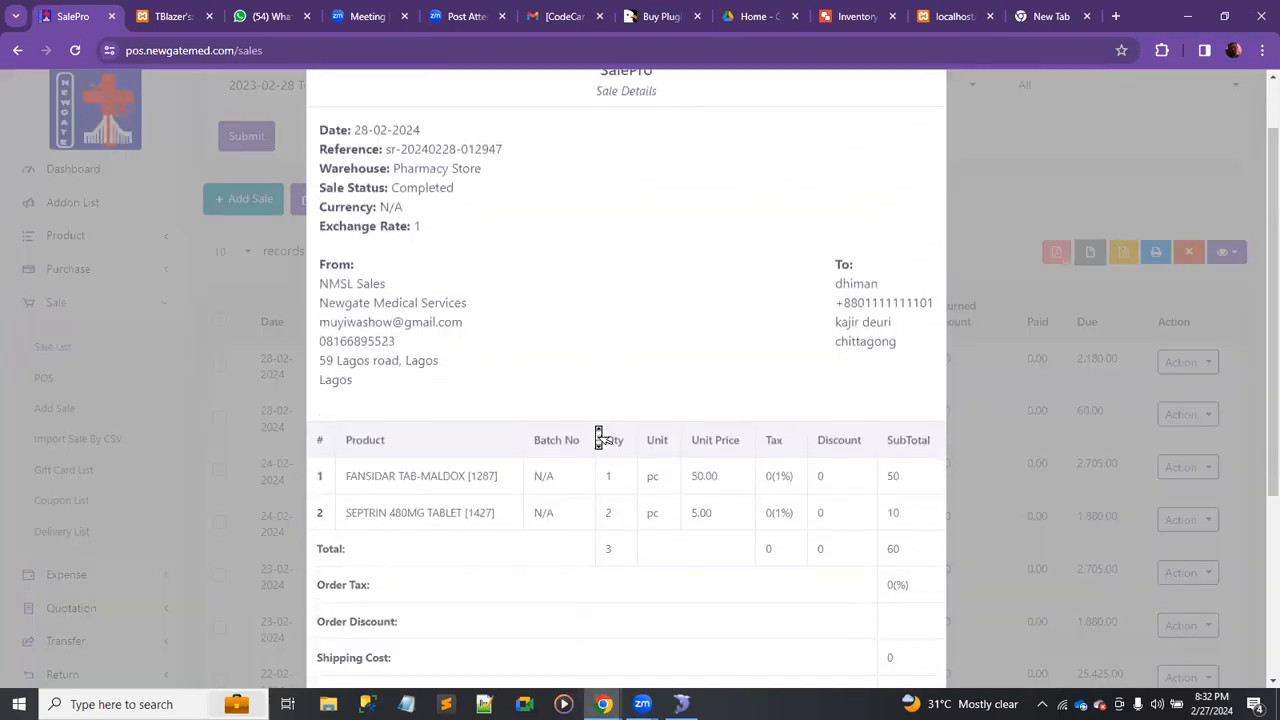
scroll(600, 437, down, 3)
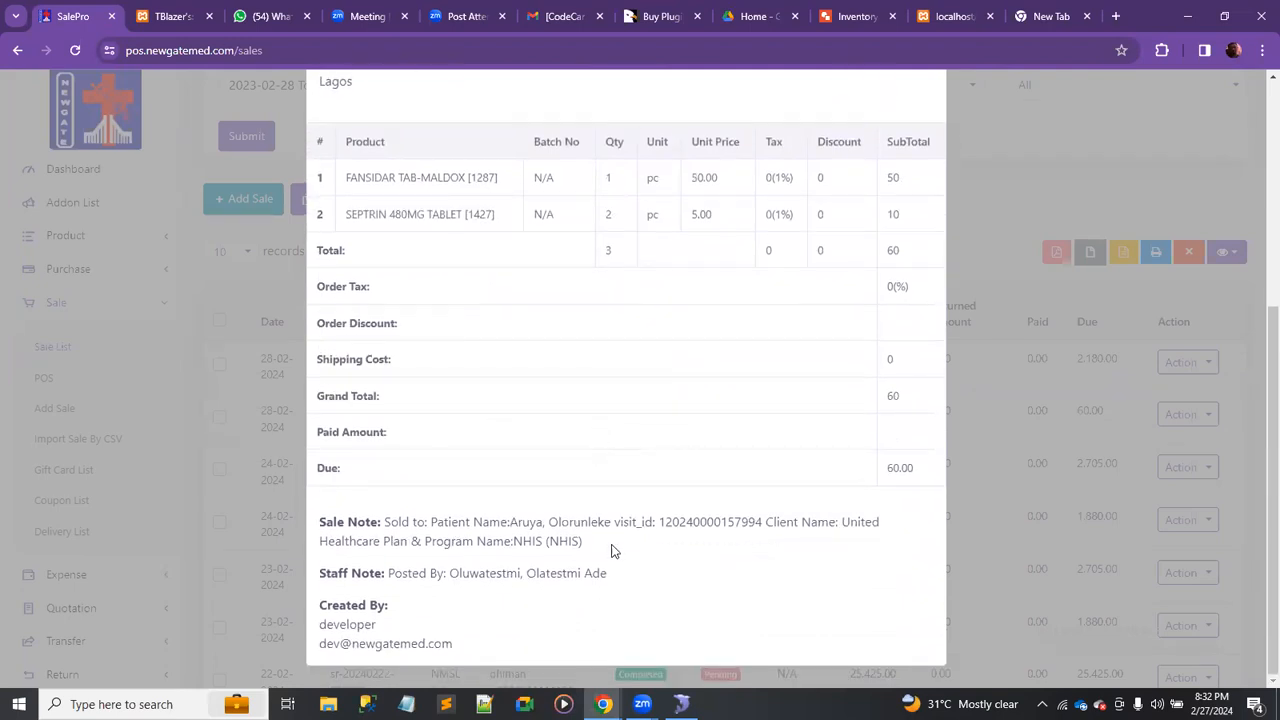
drag(510, 522, 611, 522)
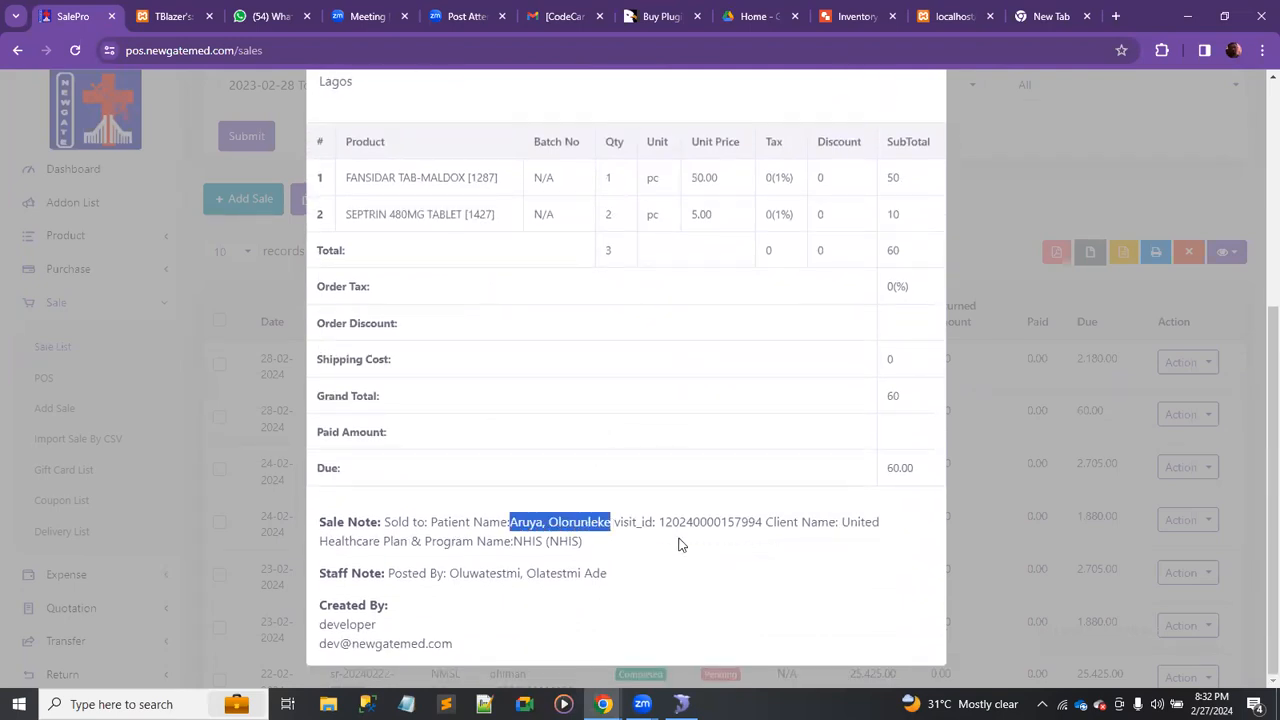
Check out the current out-patient in the hospital billing account and open the bill of the in-patient named in the sale note.
key(alt+Tab)
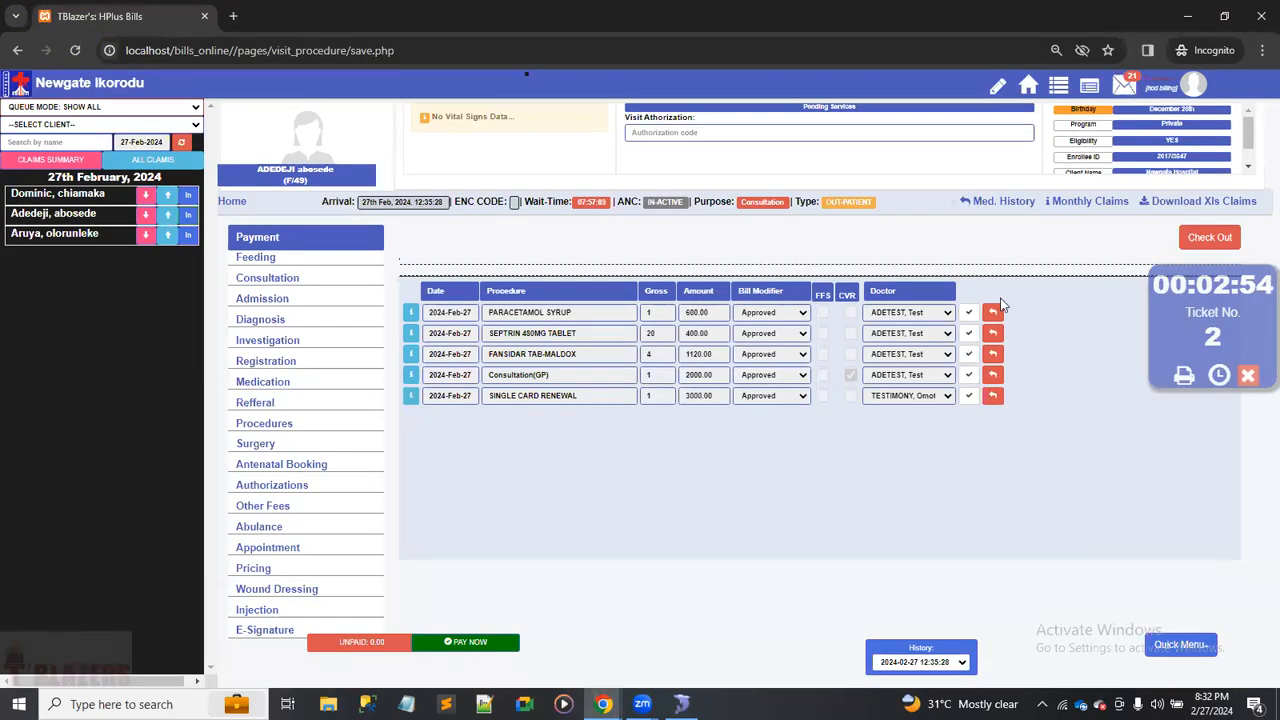
click(1216, 242)
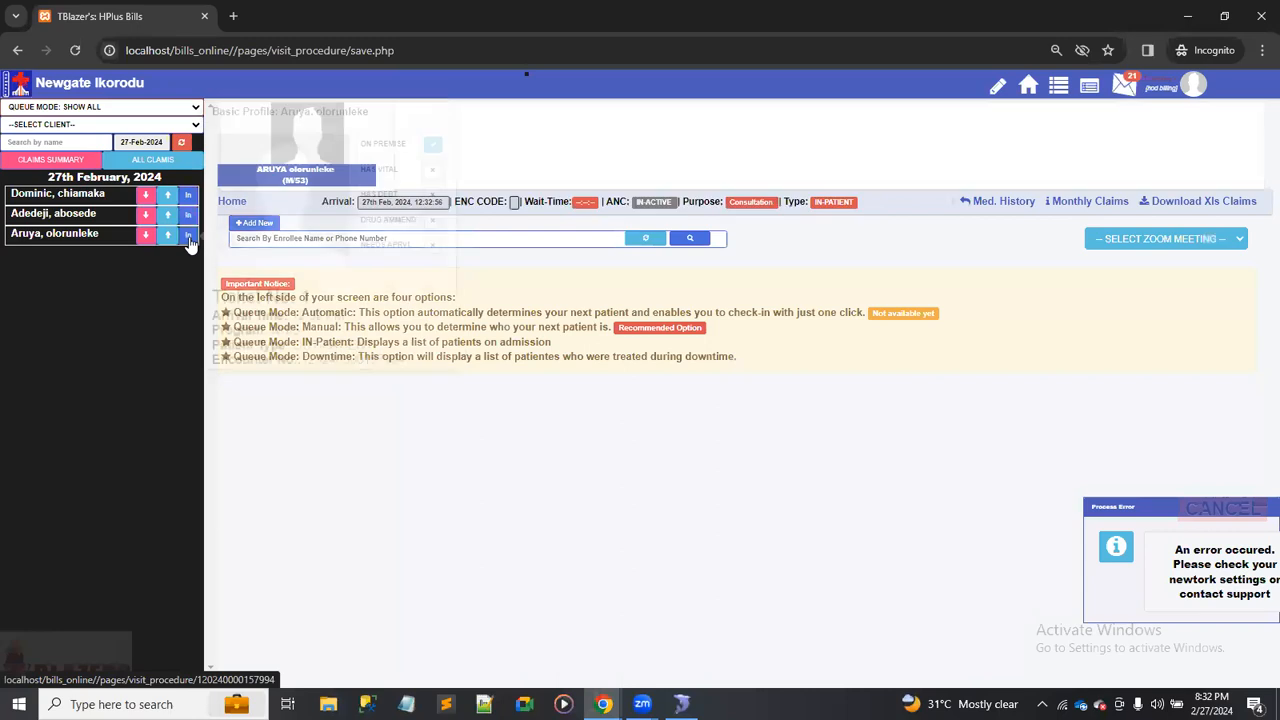
click(183, 236)
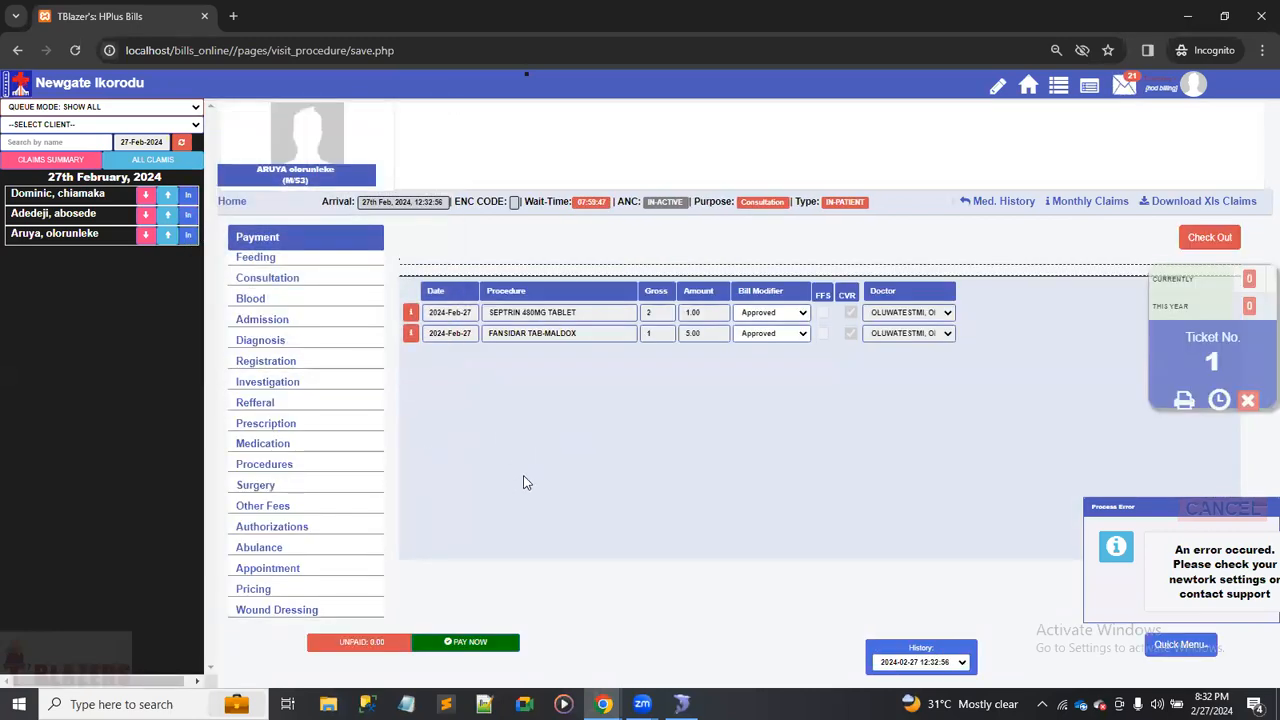
Show the pricing of the in-patient's bill and compare its drugs, quantities and unit prices with the sale details in SalePro.
click(288, 590)
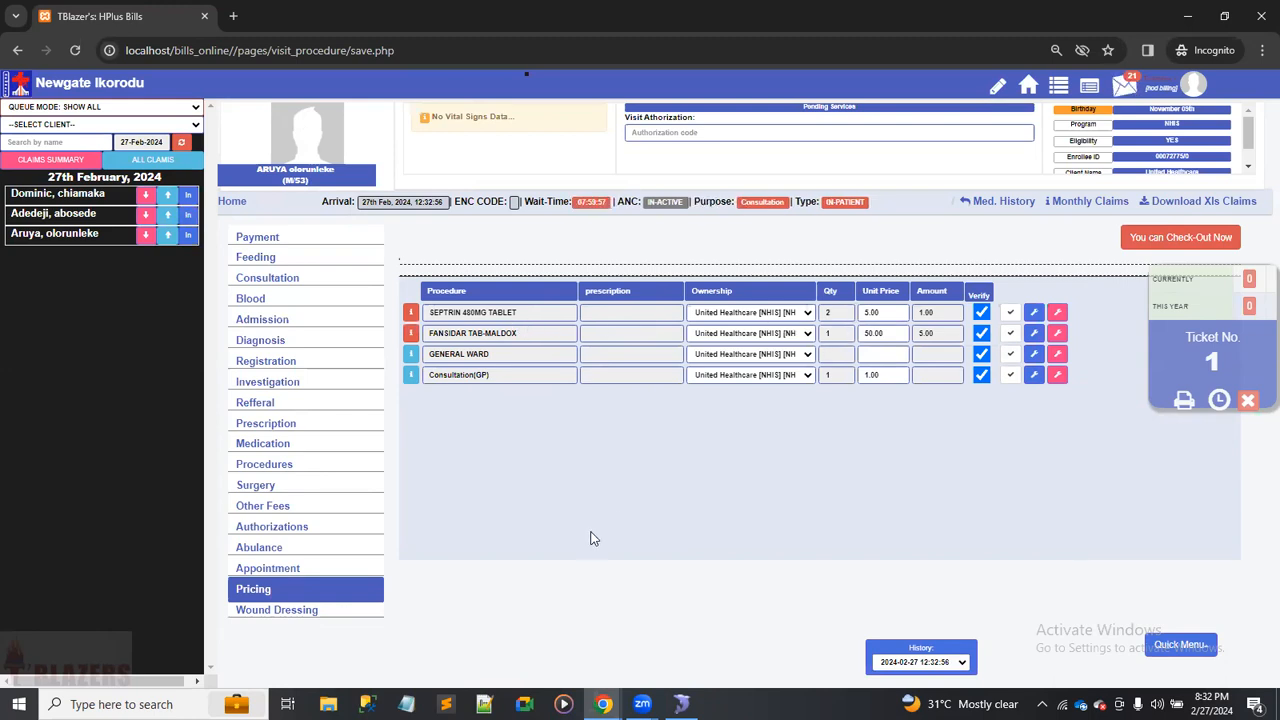
key(alt+Tab)
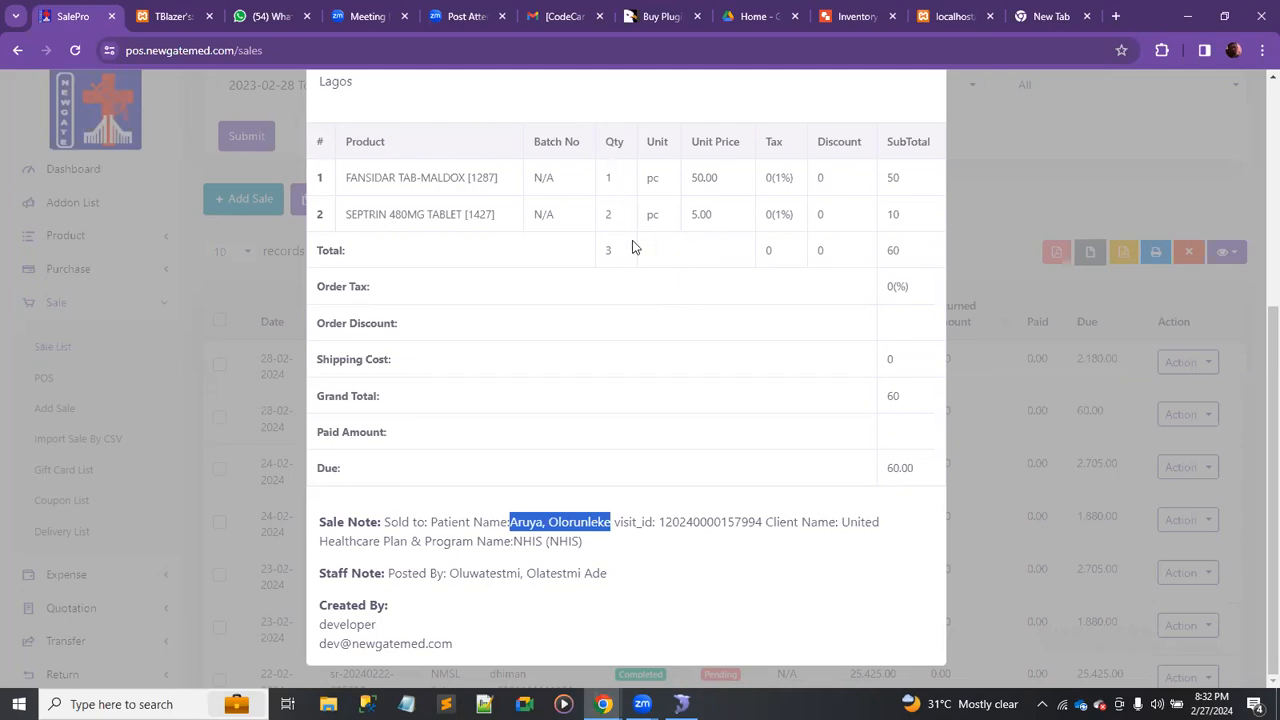
scroll(629, 431, up, 4)
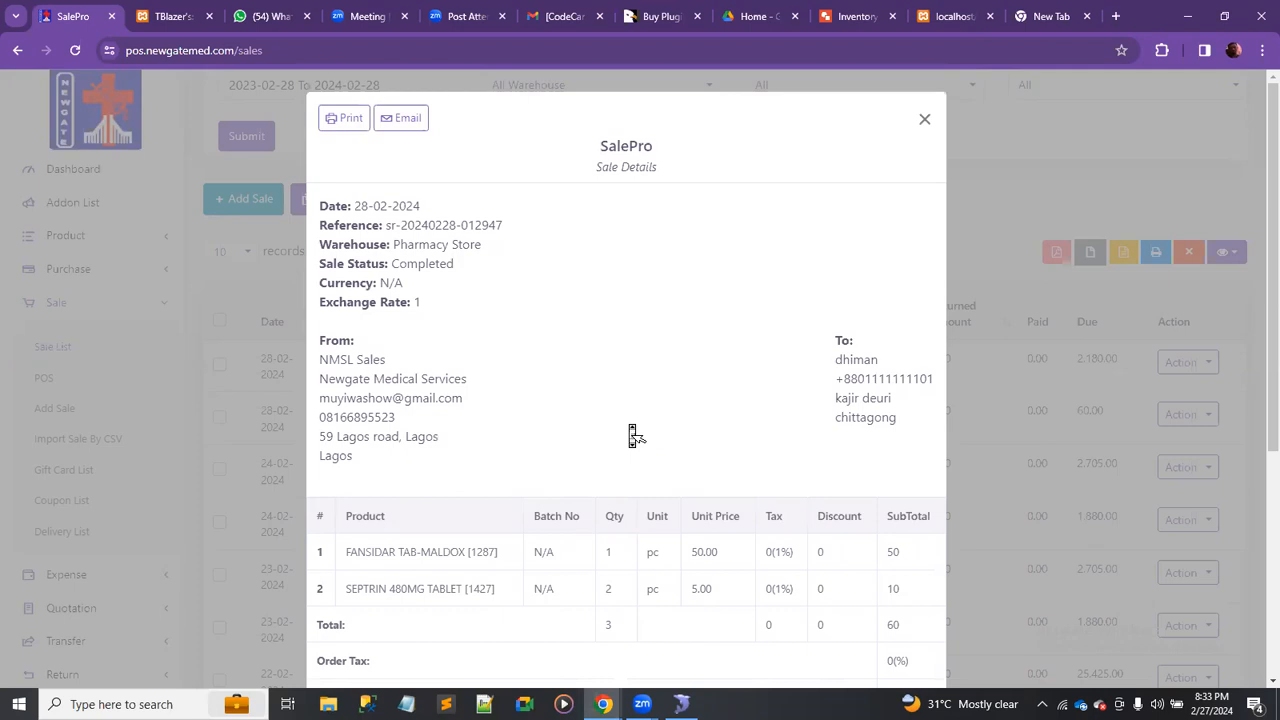
scroll(631, 435, down, 2)
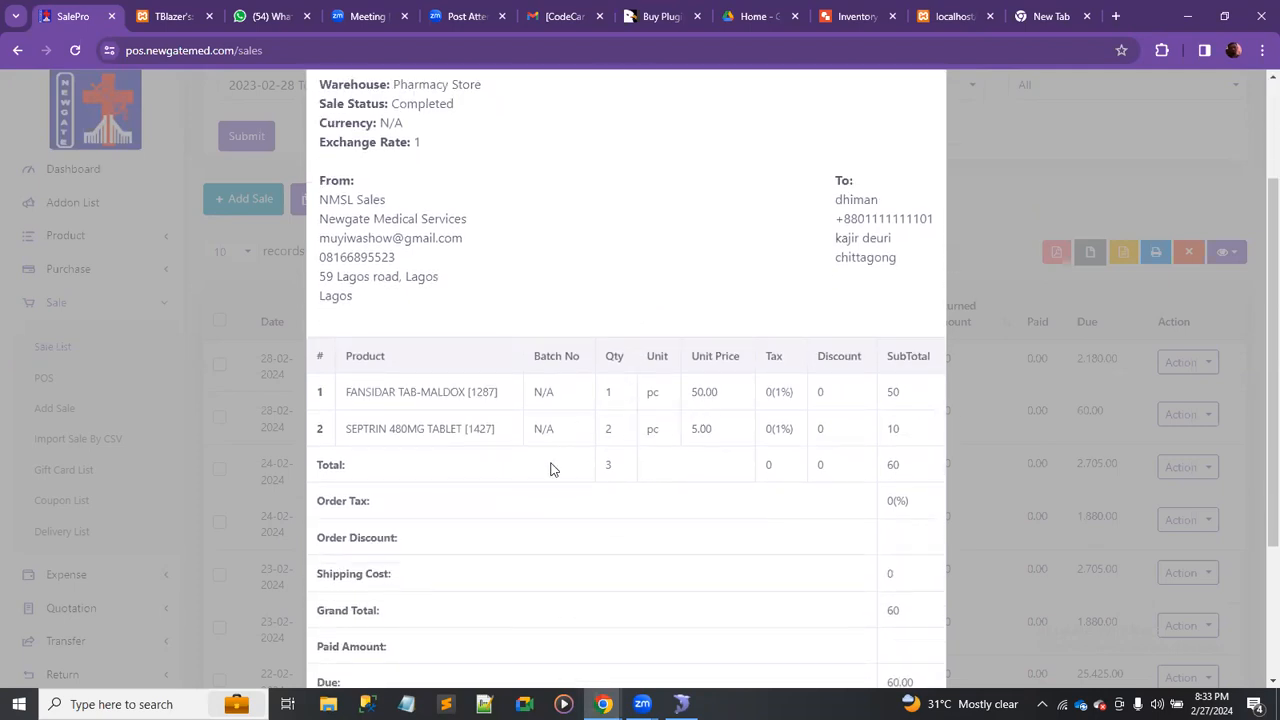
scroll(551, 468, down, 3)
scroll(551, 466, up, 5)
key(Escape)
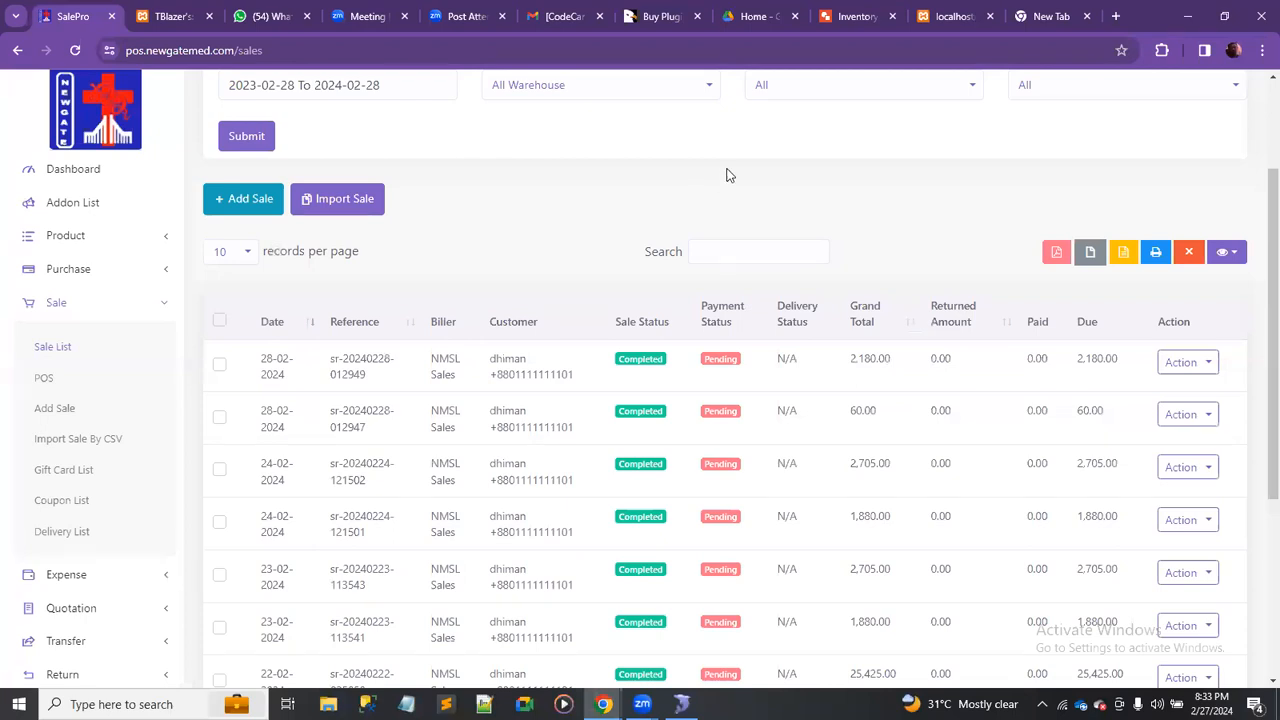
Switch to the inventory integration diagram in Google Drawings and review the flow from prescription to stock update.
key(alt+Tab)
key(alt+Tab)
click(855, 16)
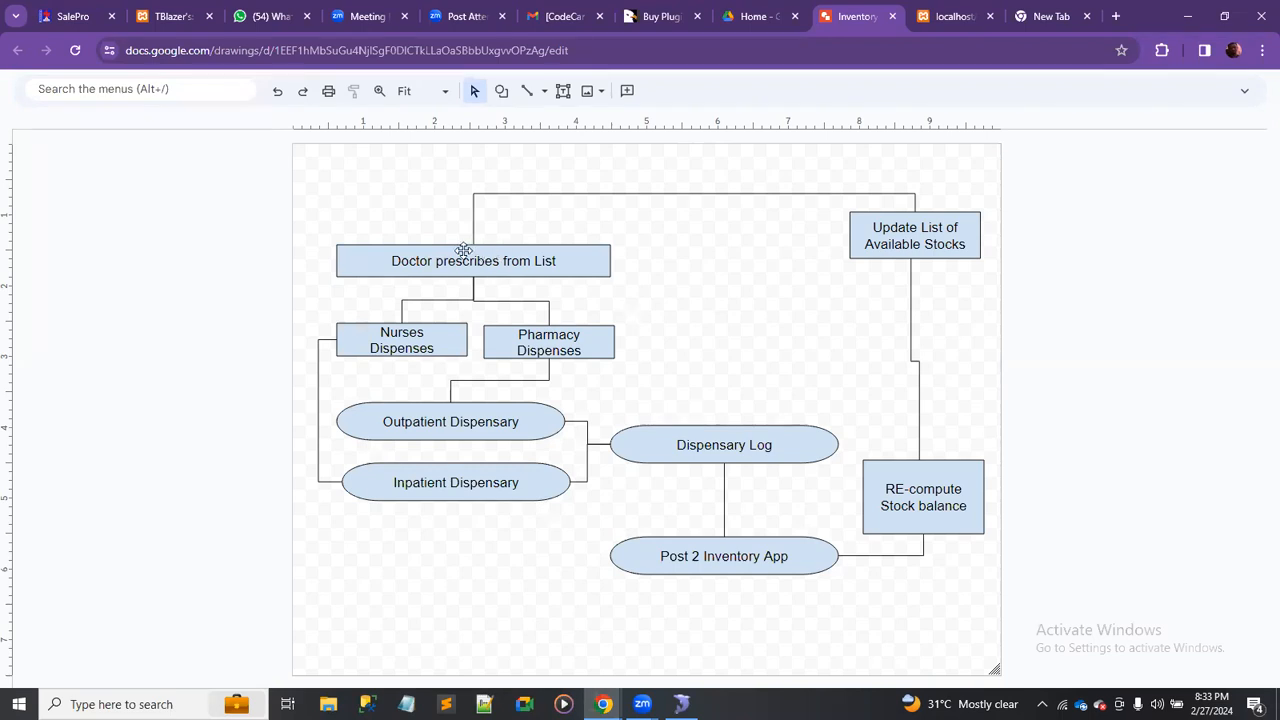
key(alt+Tab)
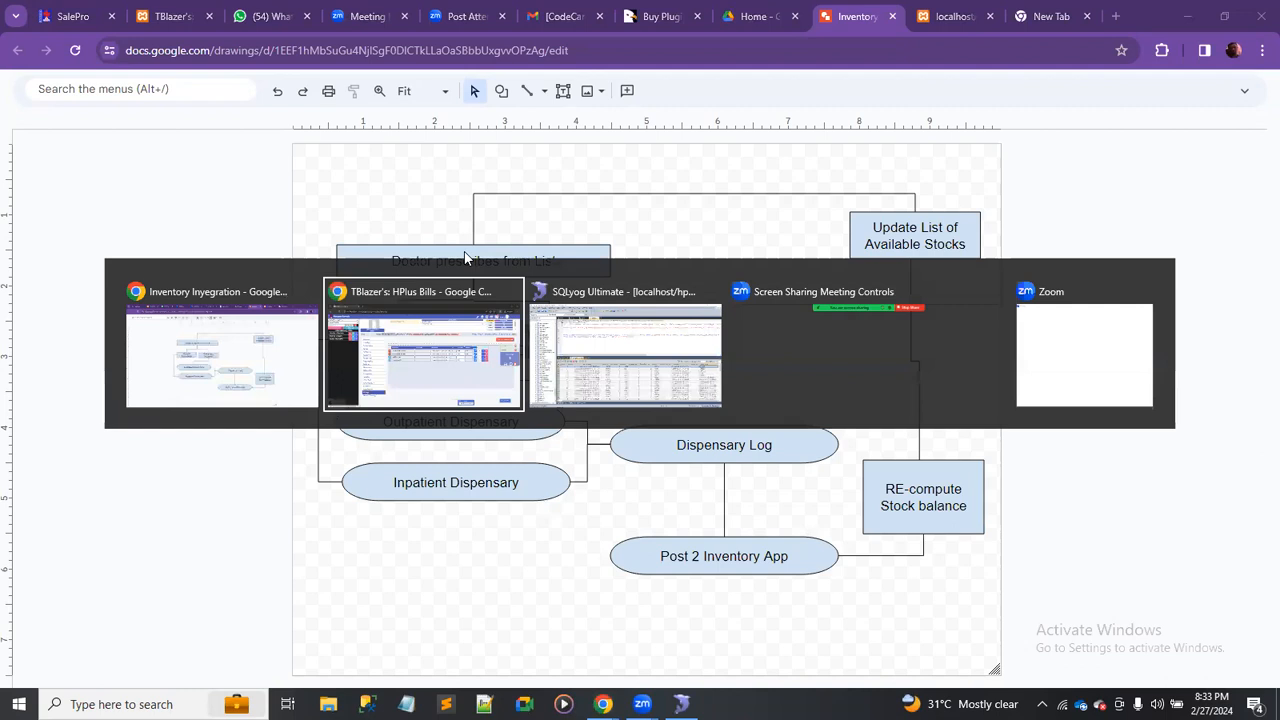
key(alt+shift+Tab)
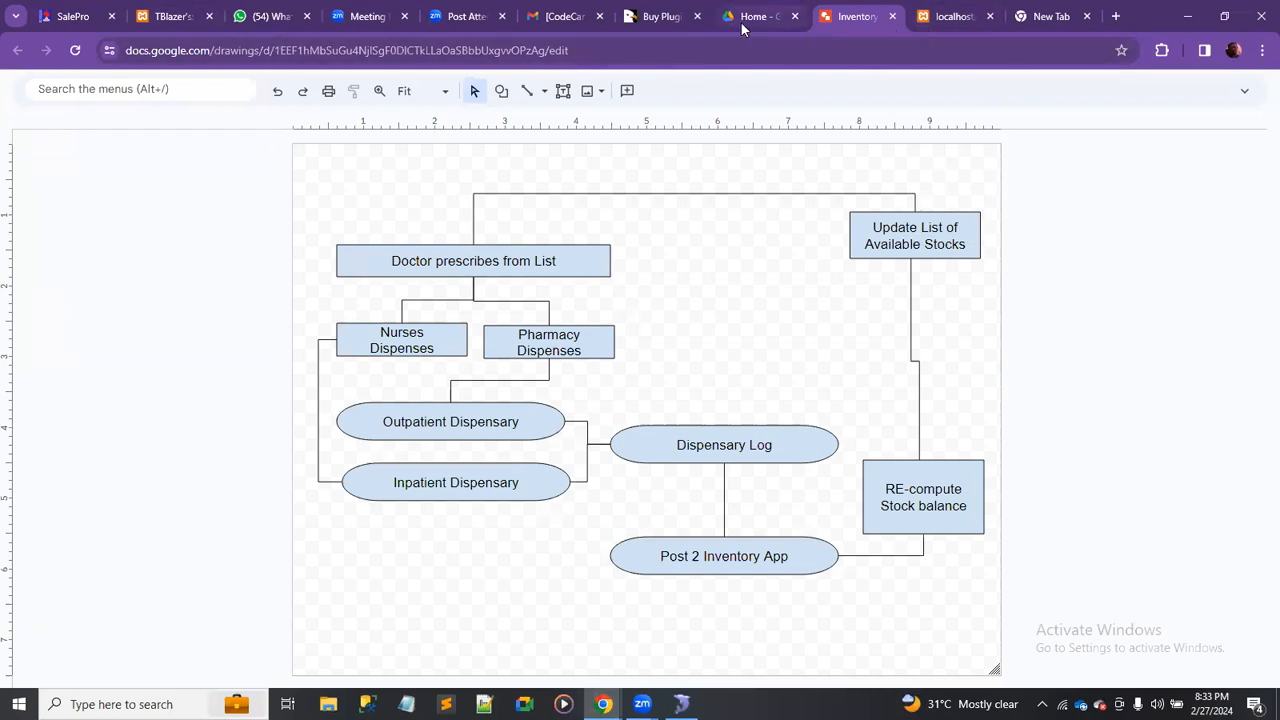
Return to SalePro and generate the Warehouse Report for the Pharmacy Store.
click(72, 16)
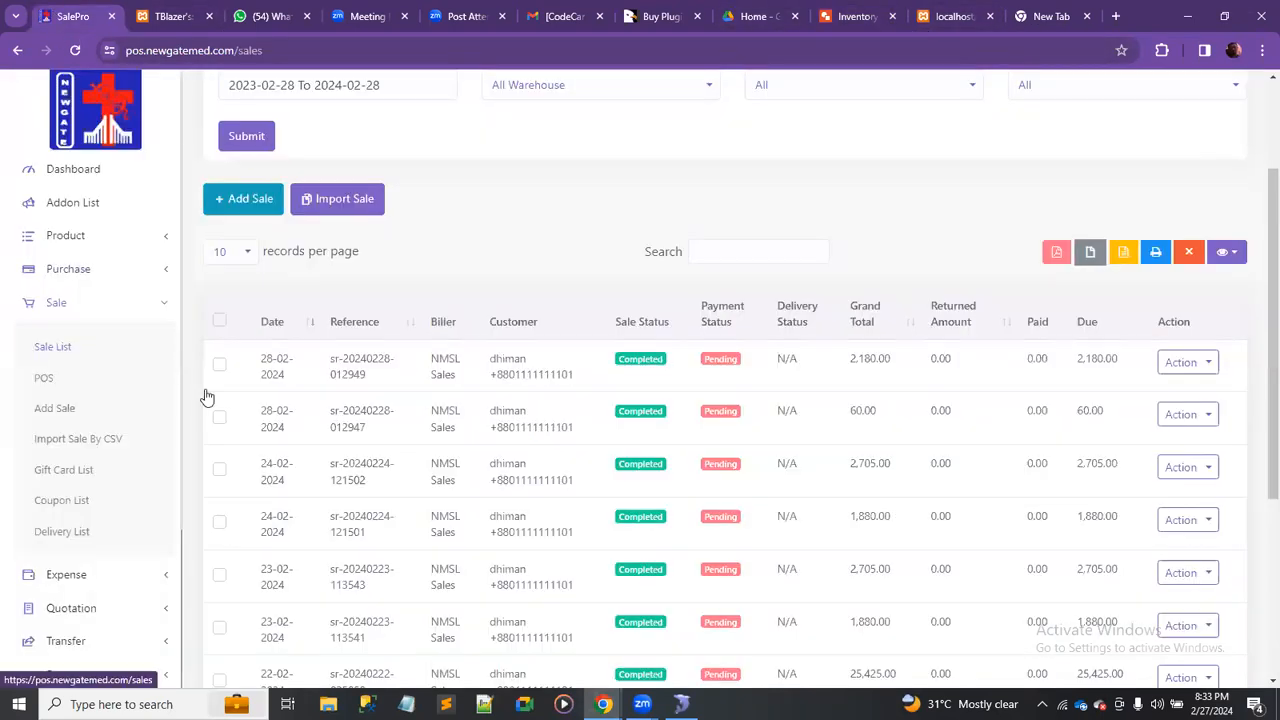
click(92, 306)
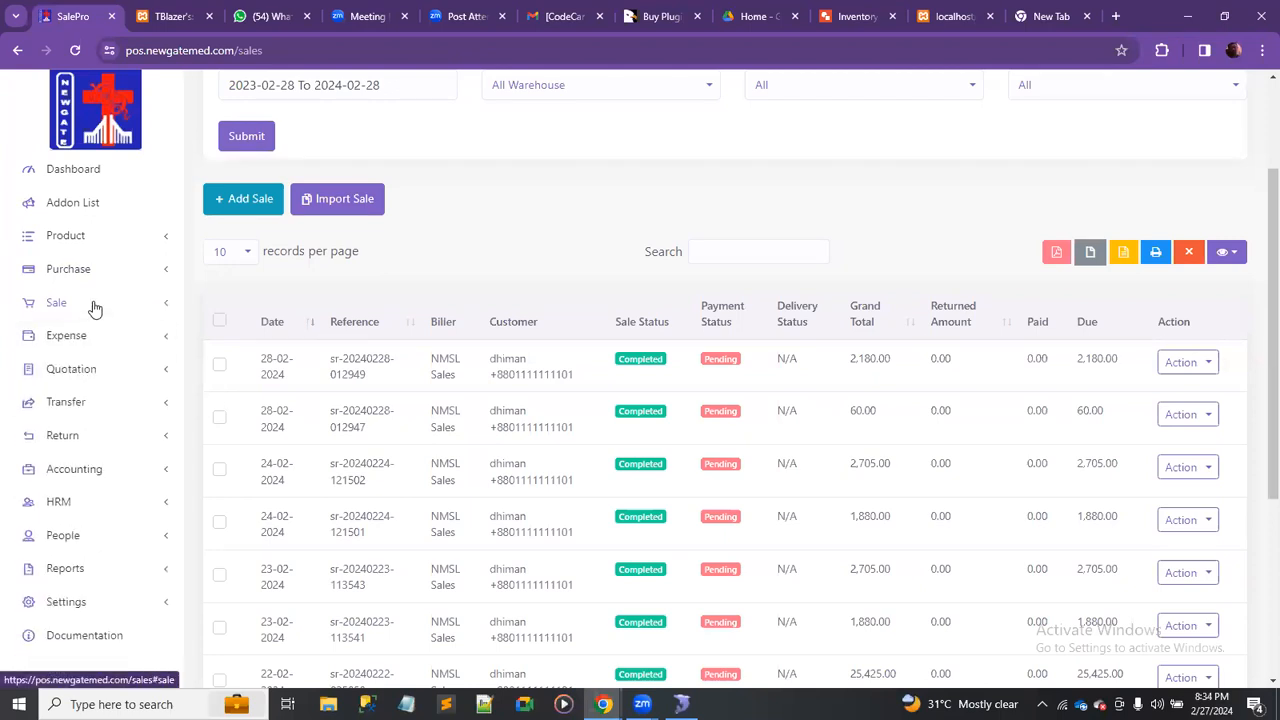
scroll(97, 312, down, 3)
click(75, 572)
scroll(79, 577, down, 5)
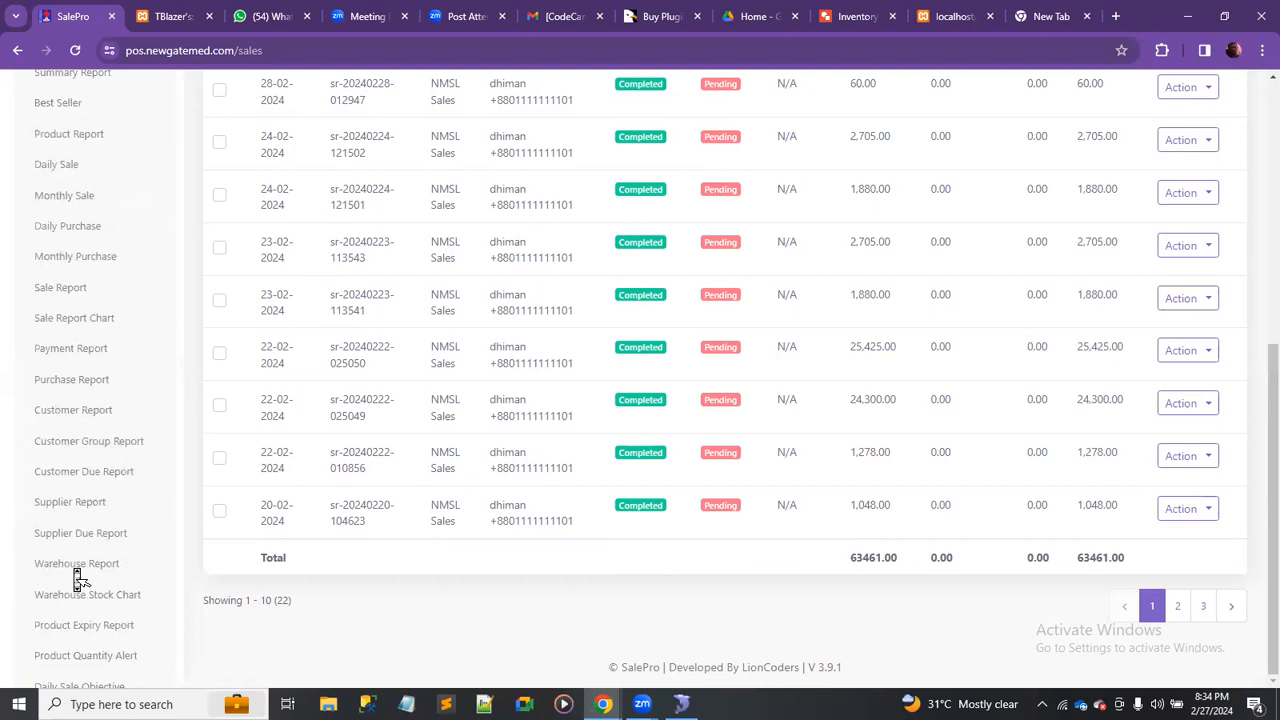
scroll(79, 577, up, 2)
scroll(79, 577, down, 2)
click(72, 566)
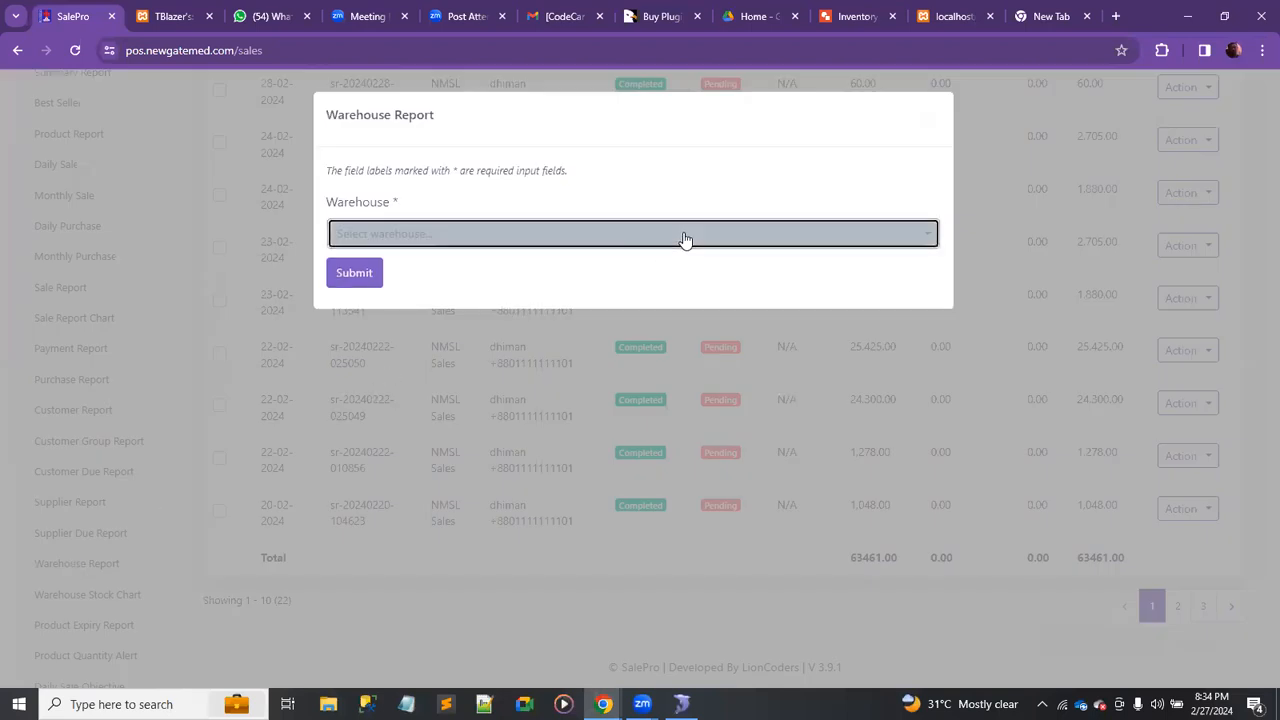
click(684, 237)
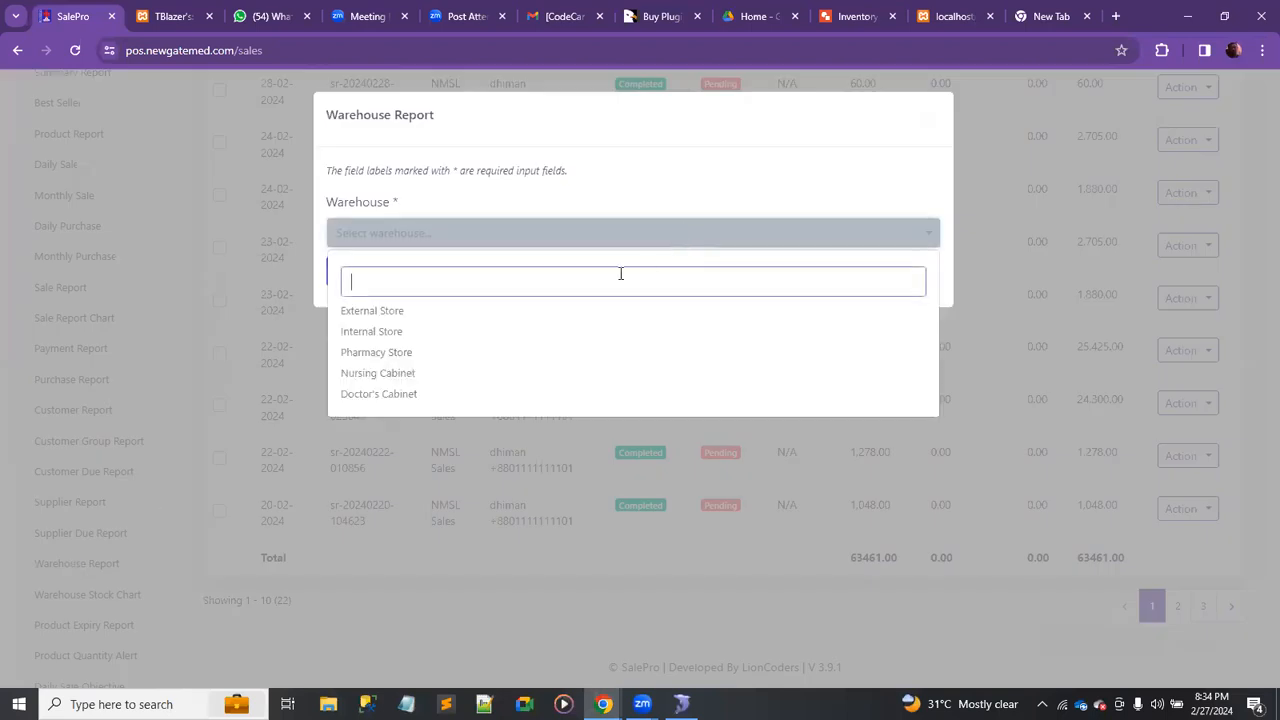
click(476, 352)
click(351, 278)
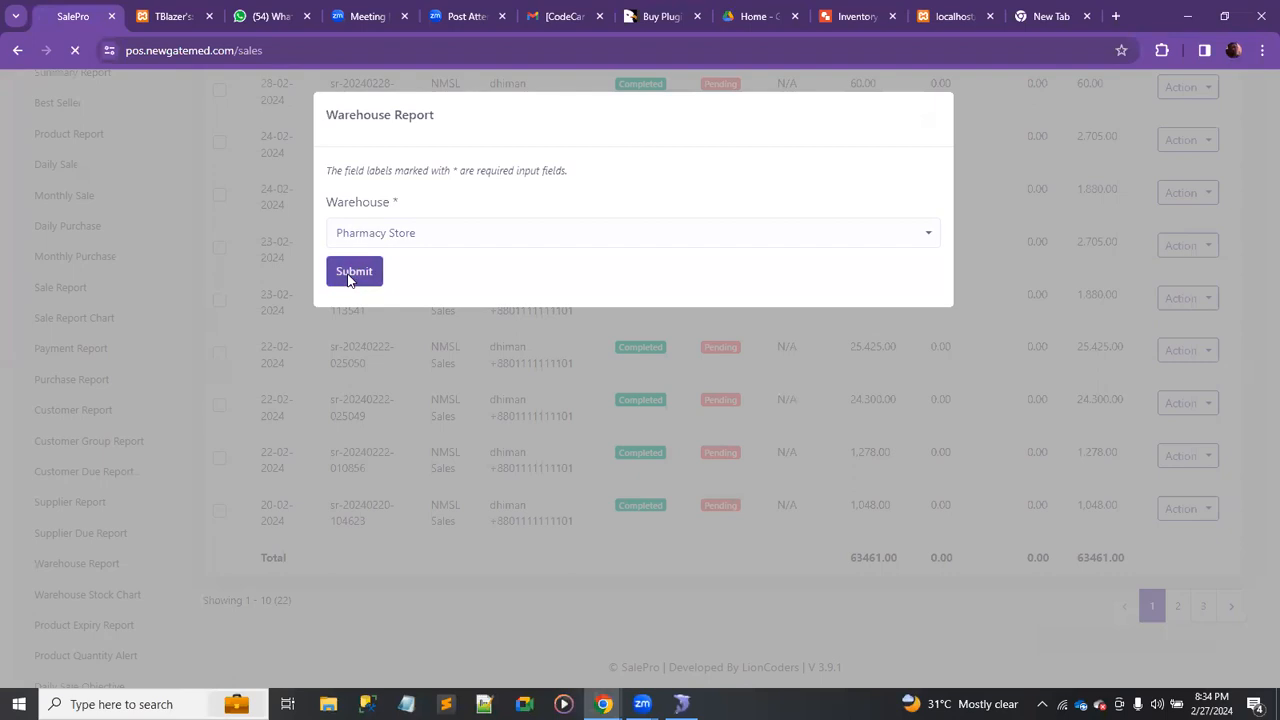
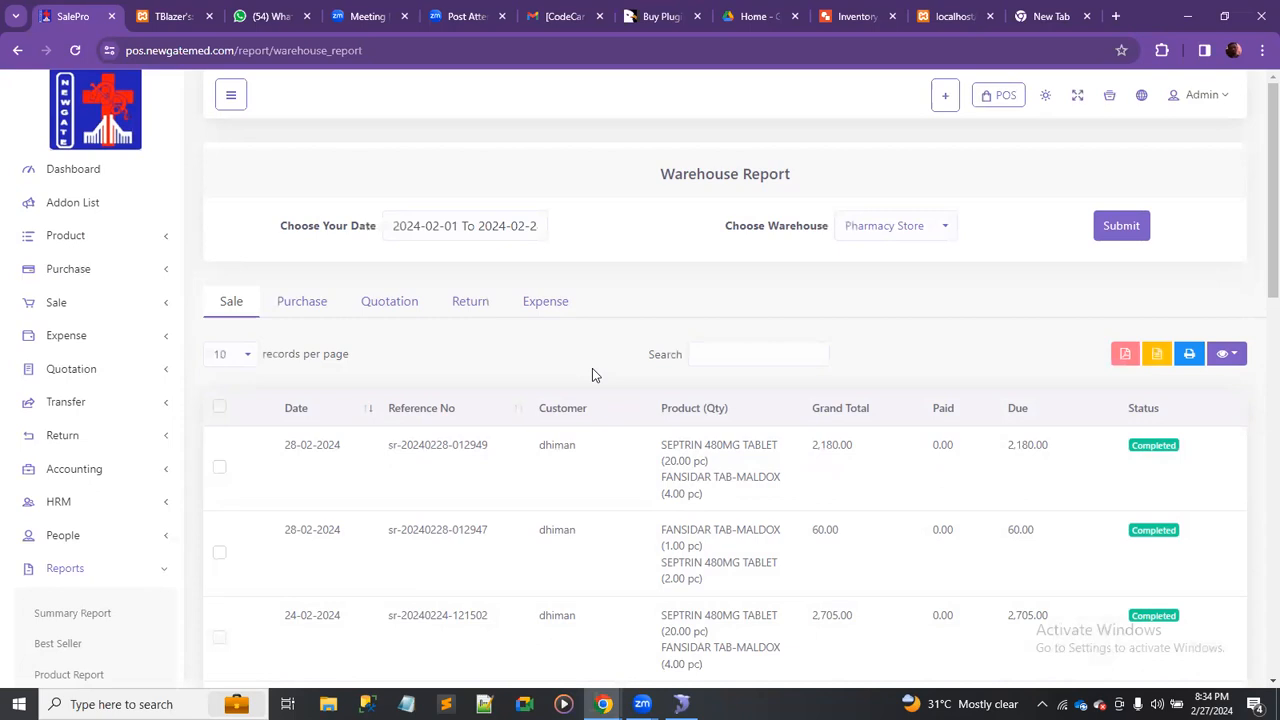
Examine the available warehouses and the dates, products, quantities and grand totals of the Pharmacy Store's sales.
click(928, 225)
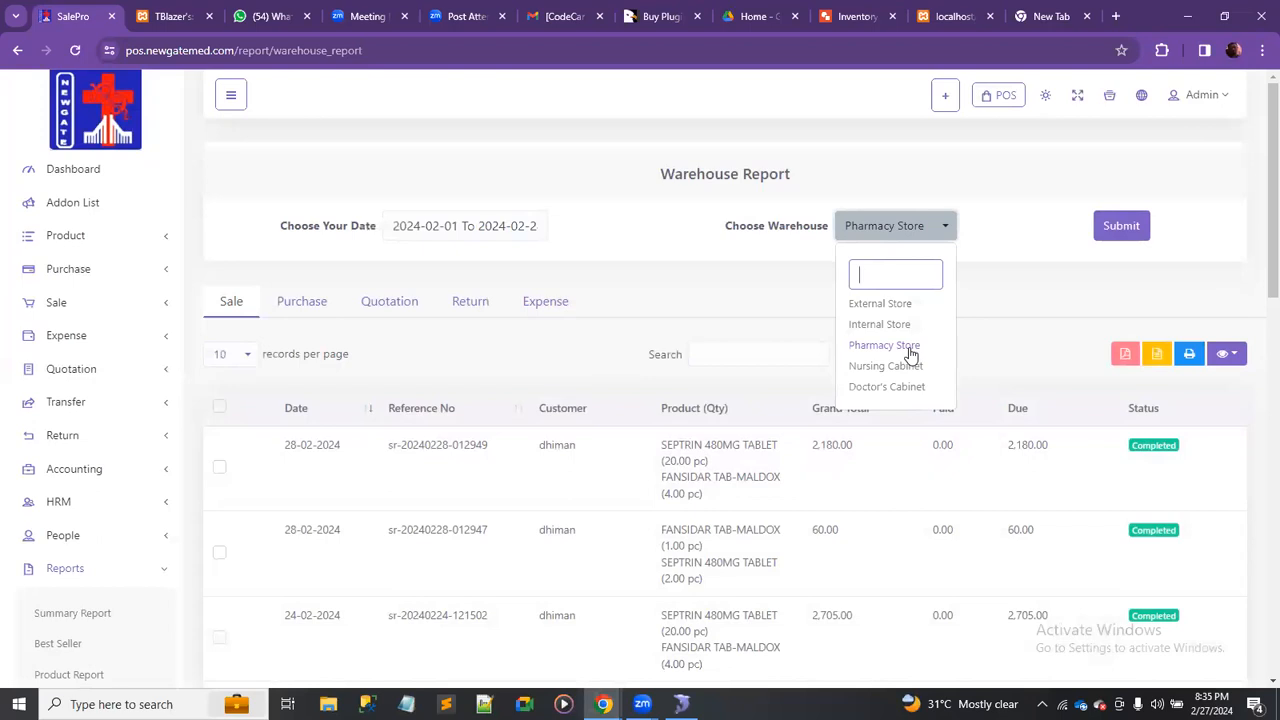
click(1000, 283)
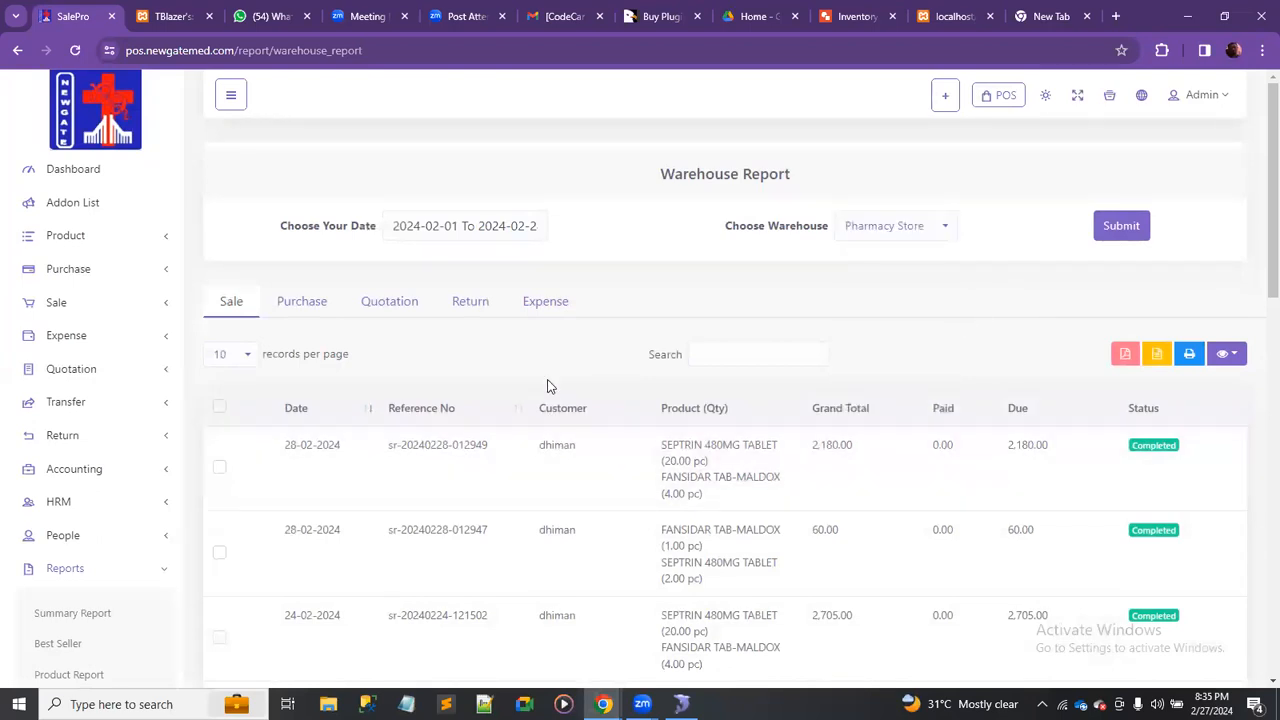
scroll(548, 386, down, 1)
scroll(550, 388, down, 1)
scroll(553, 390, up, 1)
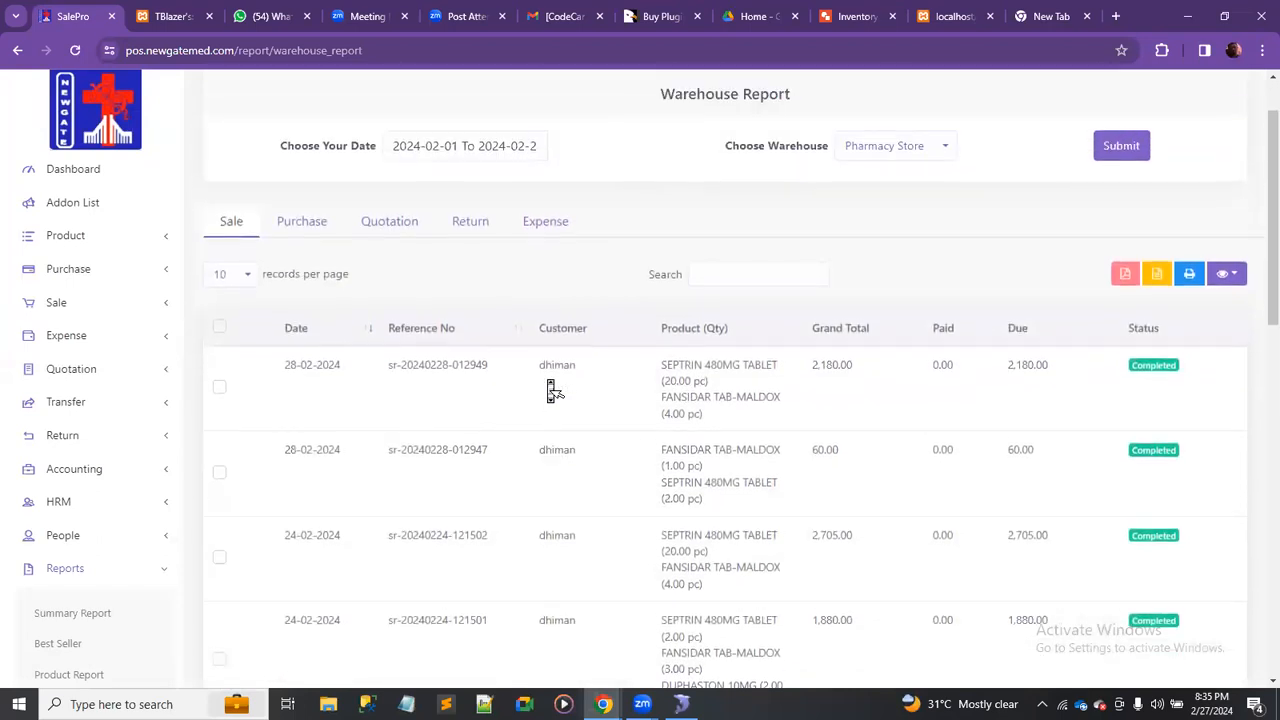
scroll(548, 387, down, 3)
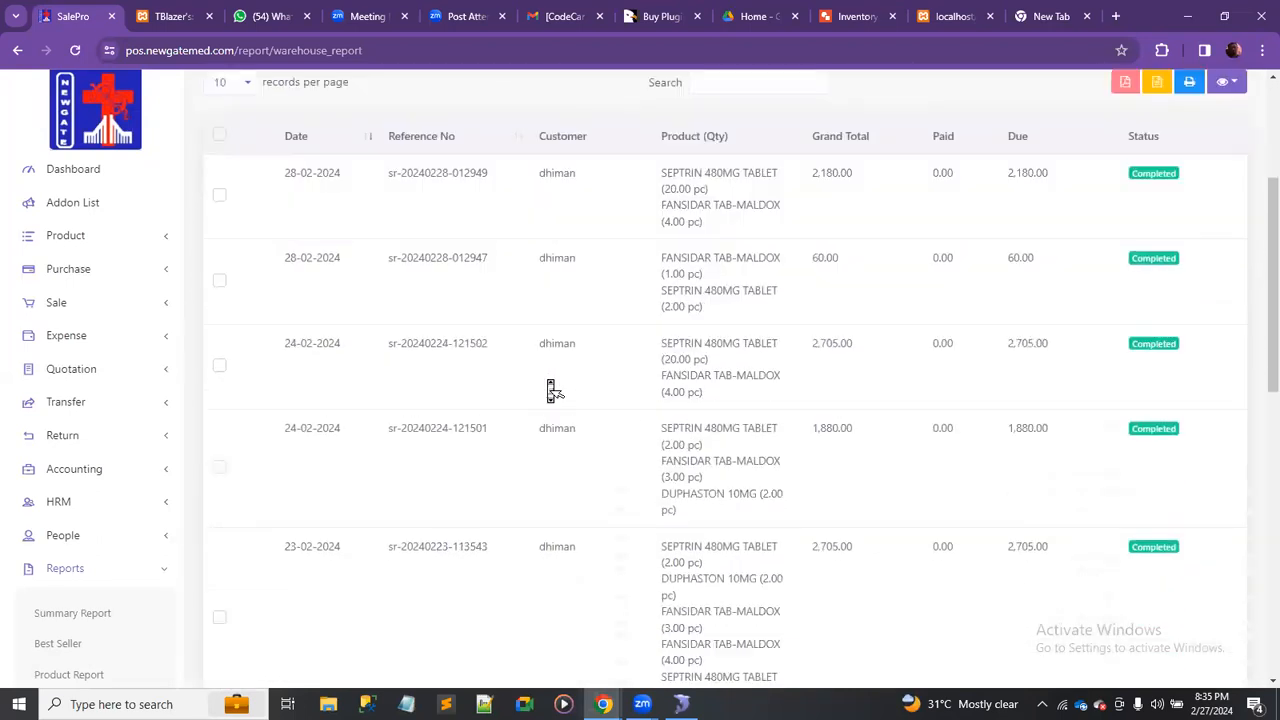
scroll(551, 390, up, 2)
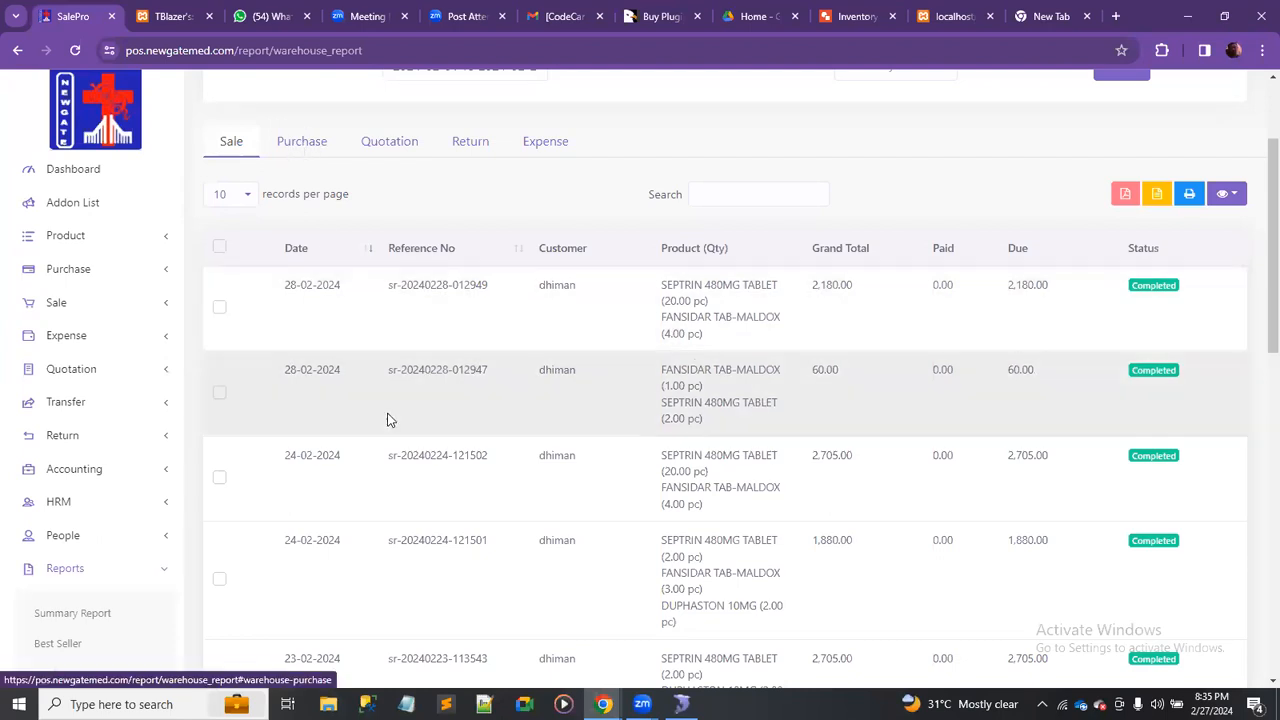
scroll(500, 540, down, 4)
scroll(503, 540, down, 2)
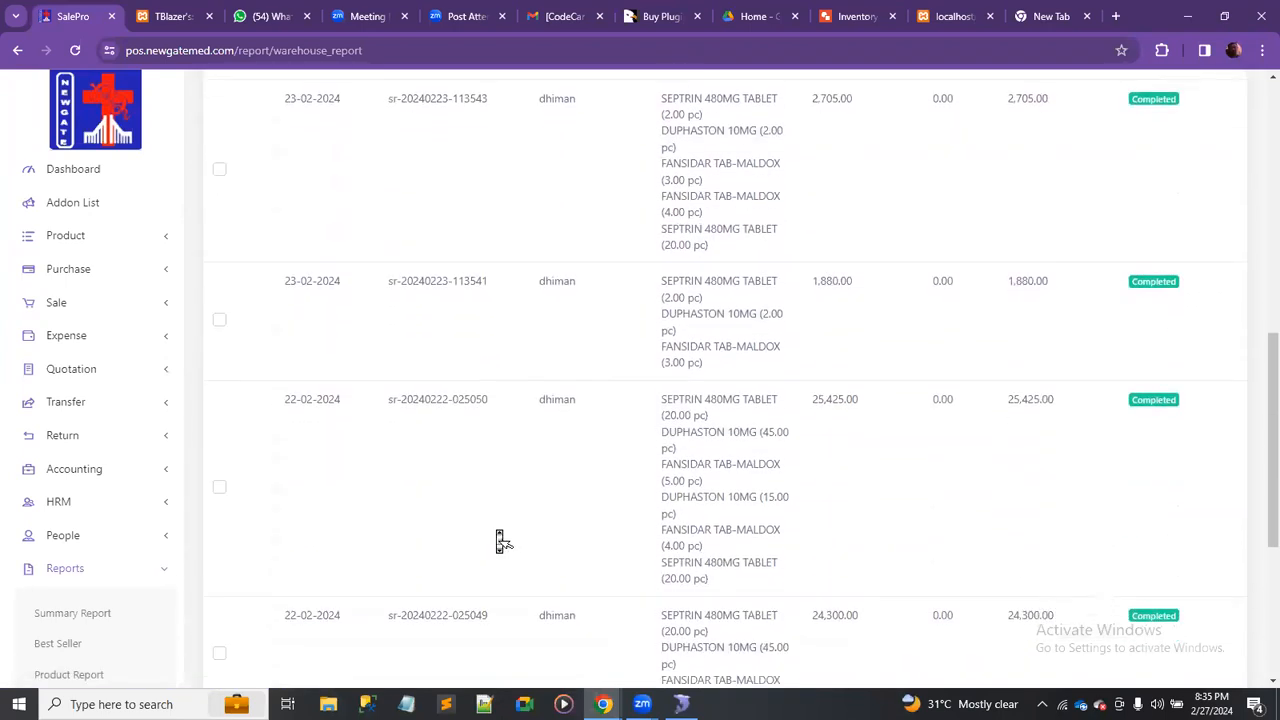
scroll(503, 540, up, 6)
scroll(503, 540, up, 2)
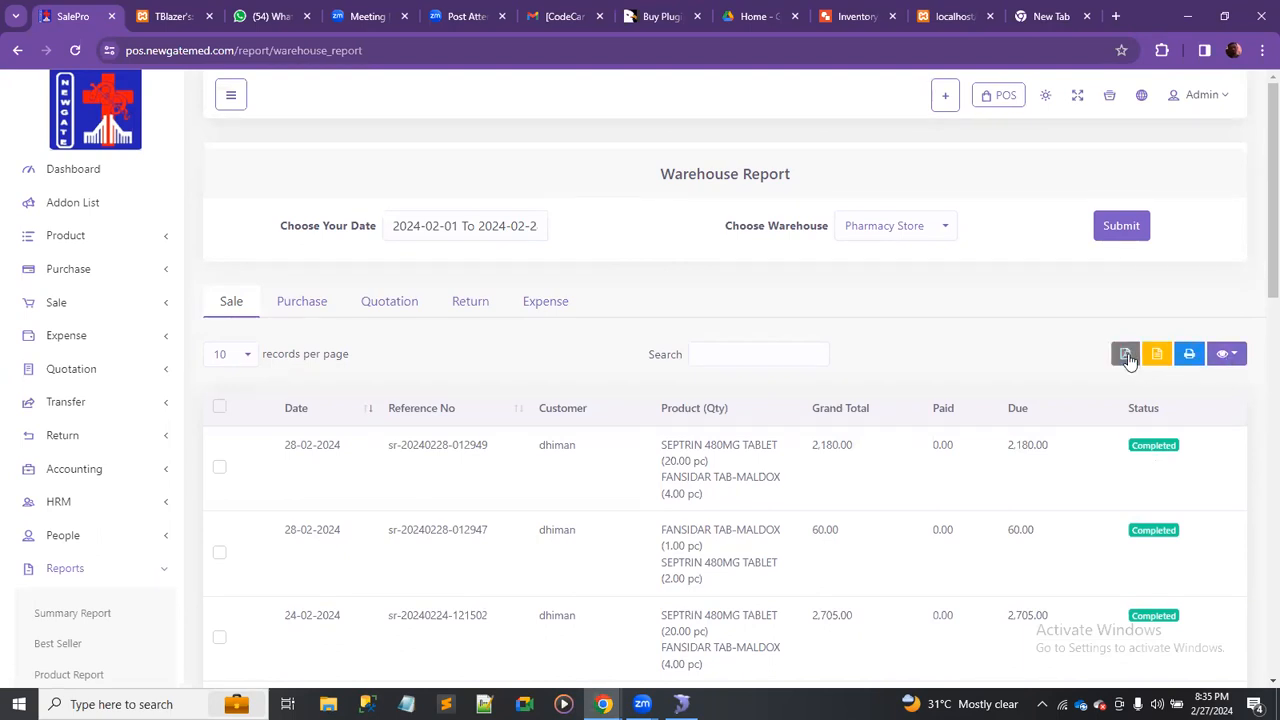
Export the Pharmacy Store's sales report as a CSV file, inspect its columns in Excel and close the workbook.
click(1157, 358)
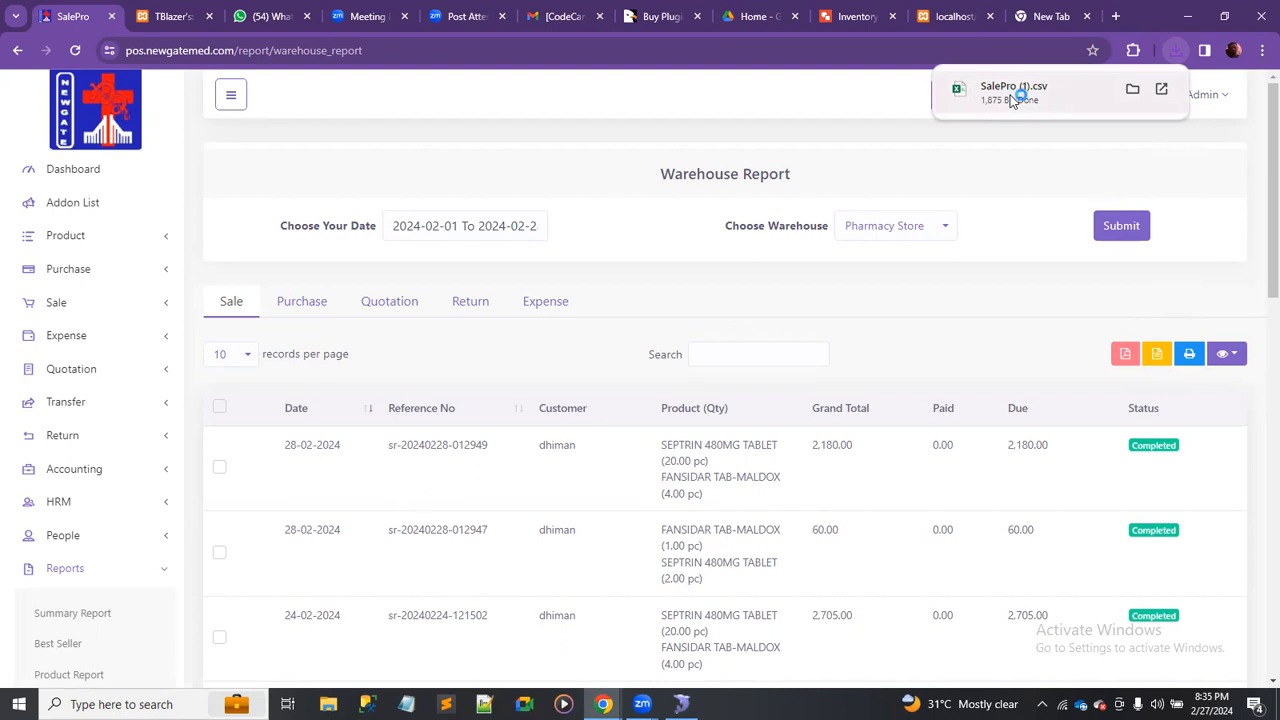
click(1012, 95)
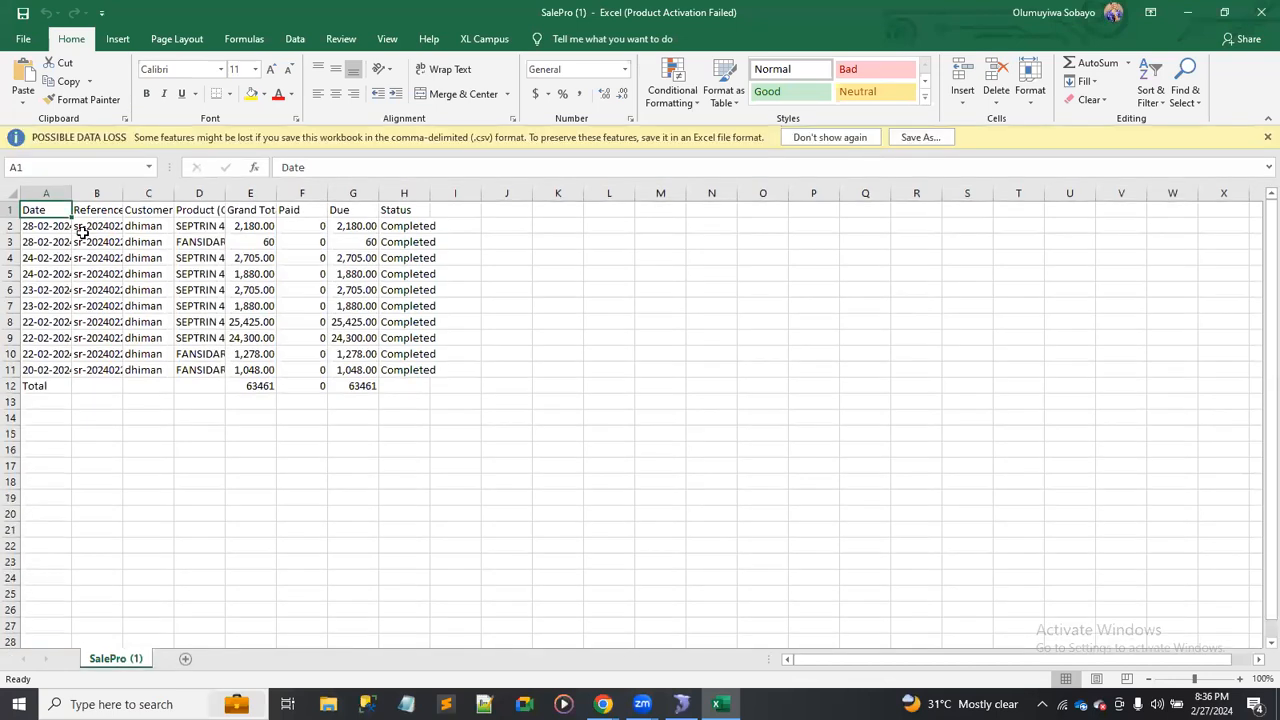
drag(40, 193, 431, 183)
click(431, 192)
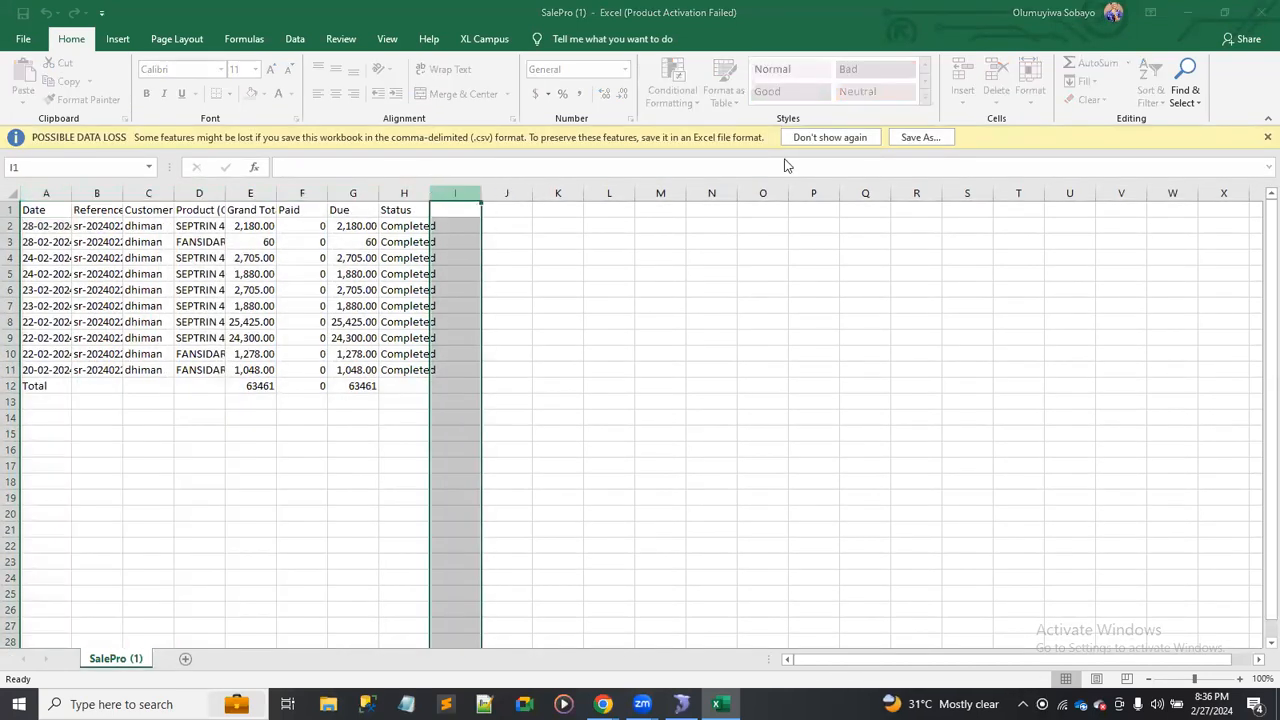
click(822, 174)
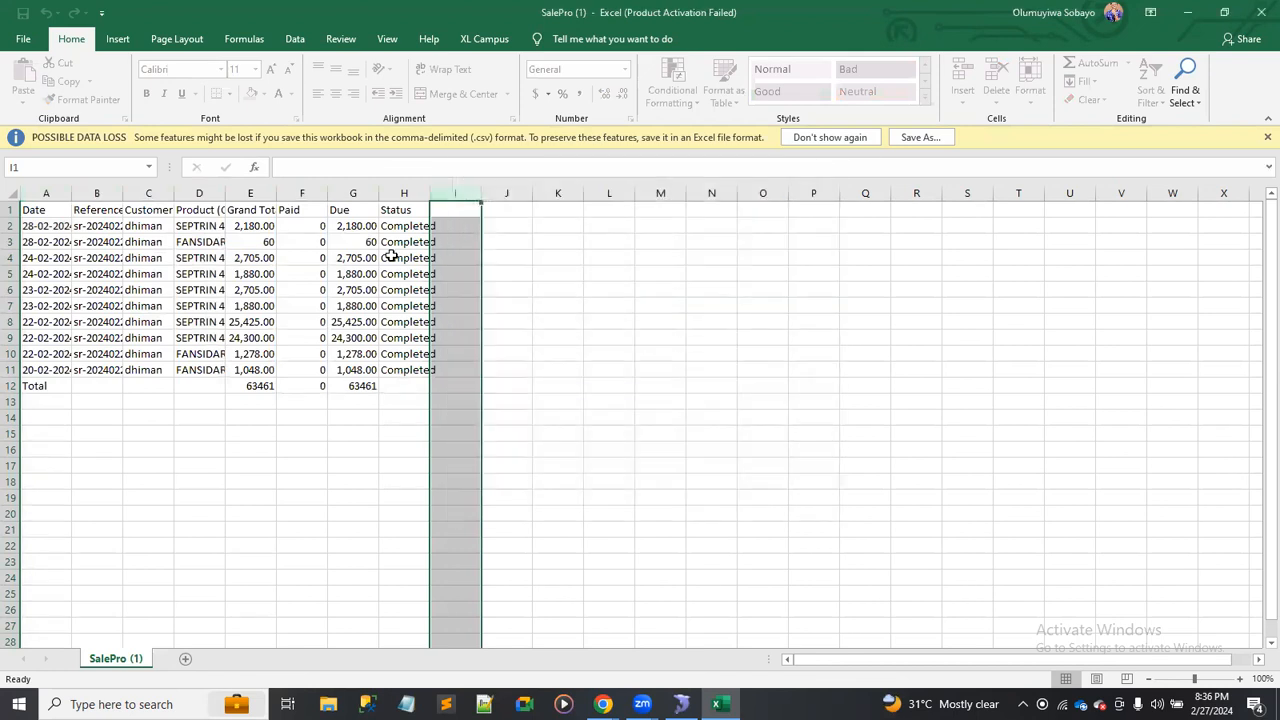
drag(416, 187, 373, 196)
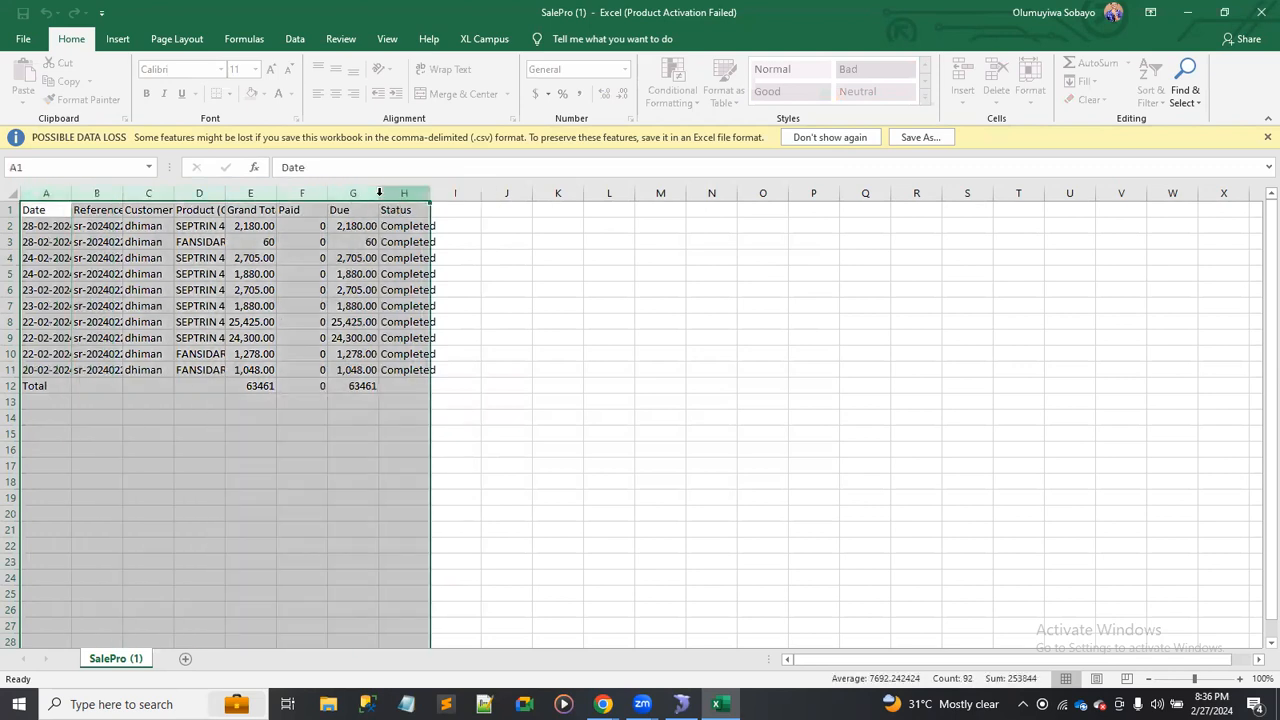
click(371, 243)
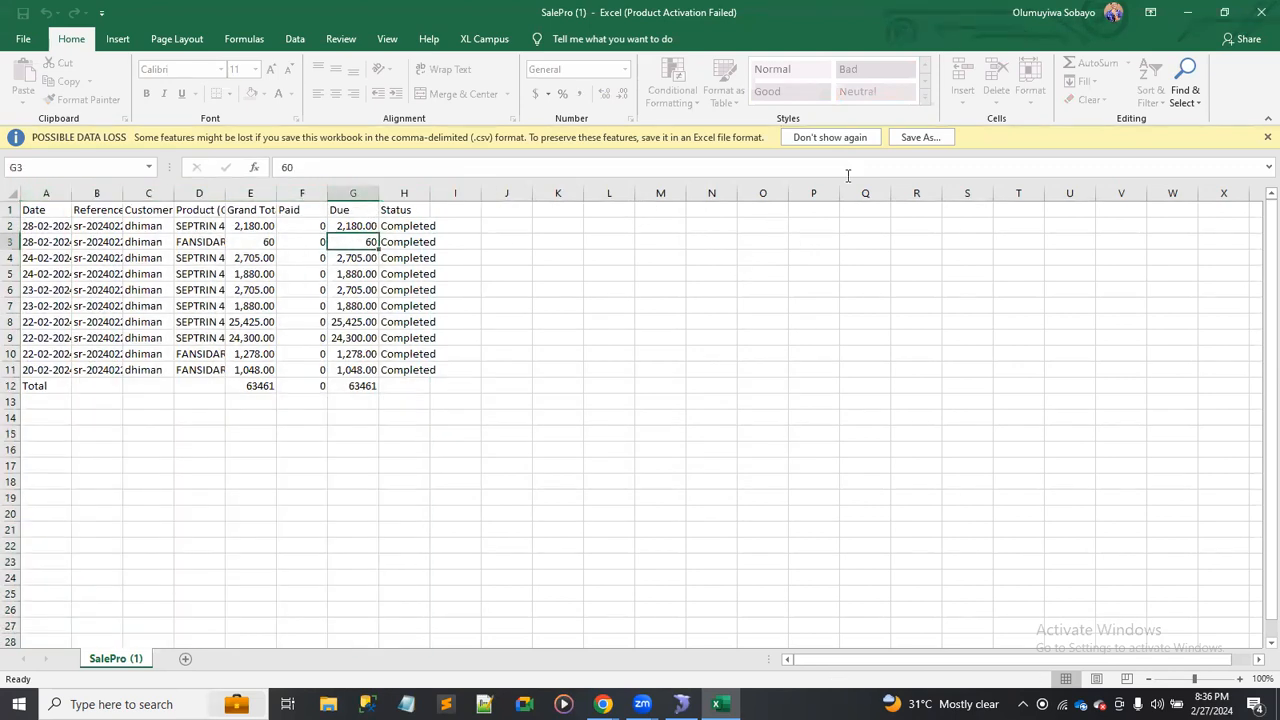
click(1261, 12)
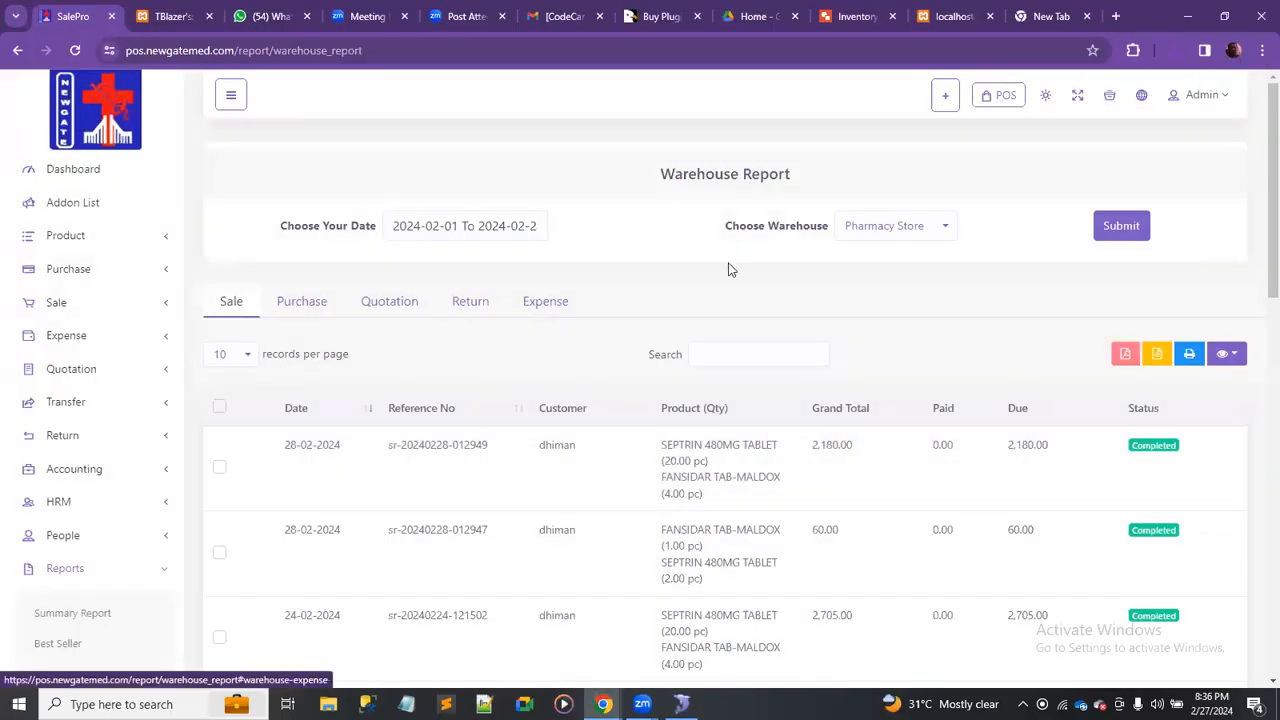
Review the Pharmacy Store's purchases, highlighting the products and quantities of the 20-02-2024 entry, and open its quotations.
click(908, 234)
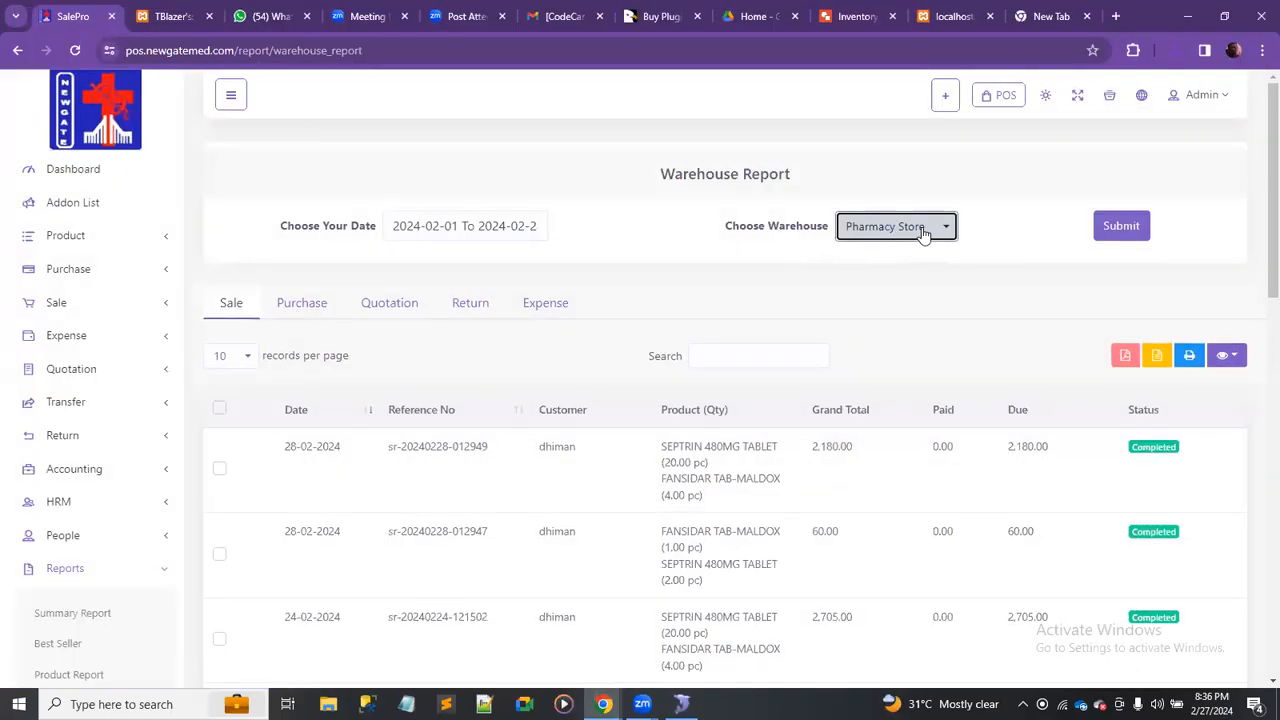
click(653, 237)
scroll(306, 482, down, 1)
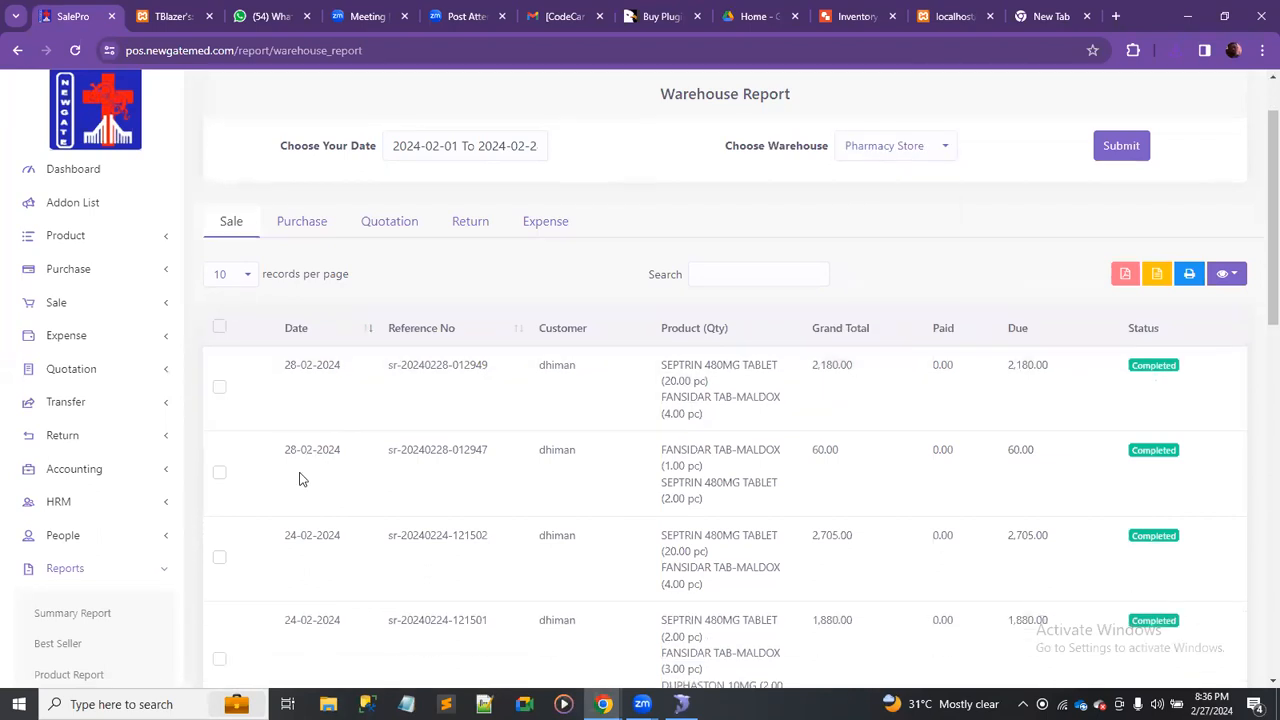
click(304, 225)
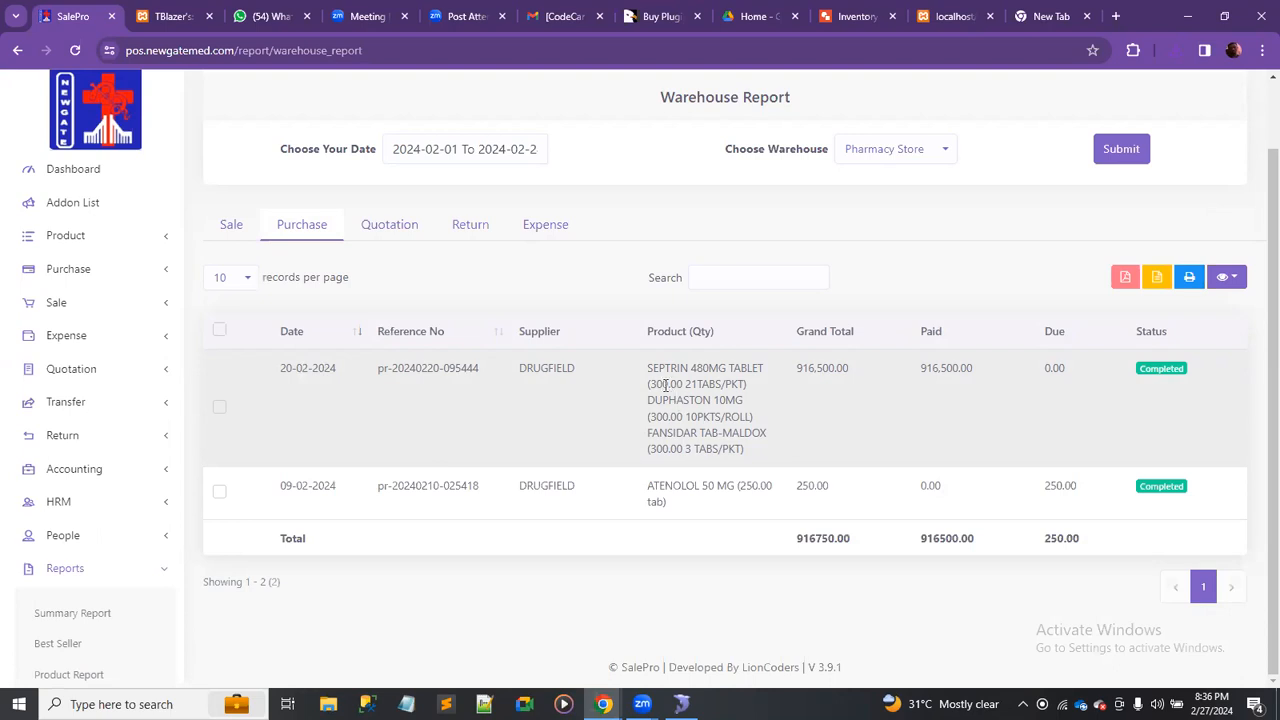
mouse_move(649, 370)
mouse_down()
mouse_move(707, 372)
mouse_move(651, 385)
mouse_up()
double_click(665, 370)
double_click(665, 400)
double_click(673, 432)
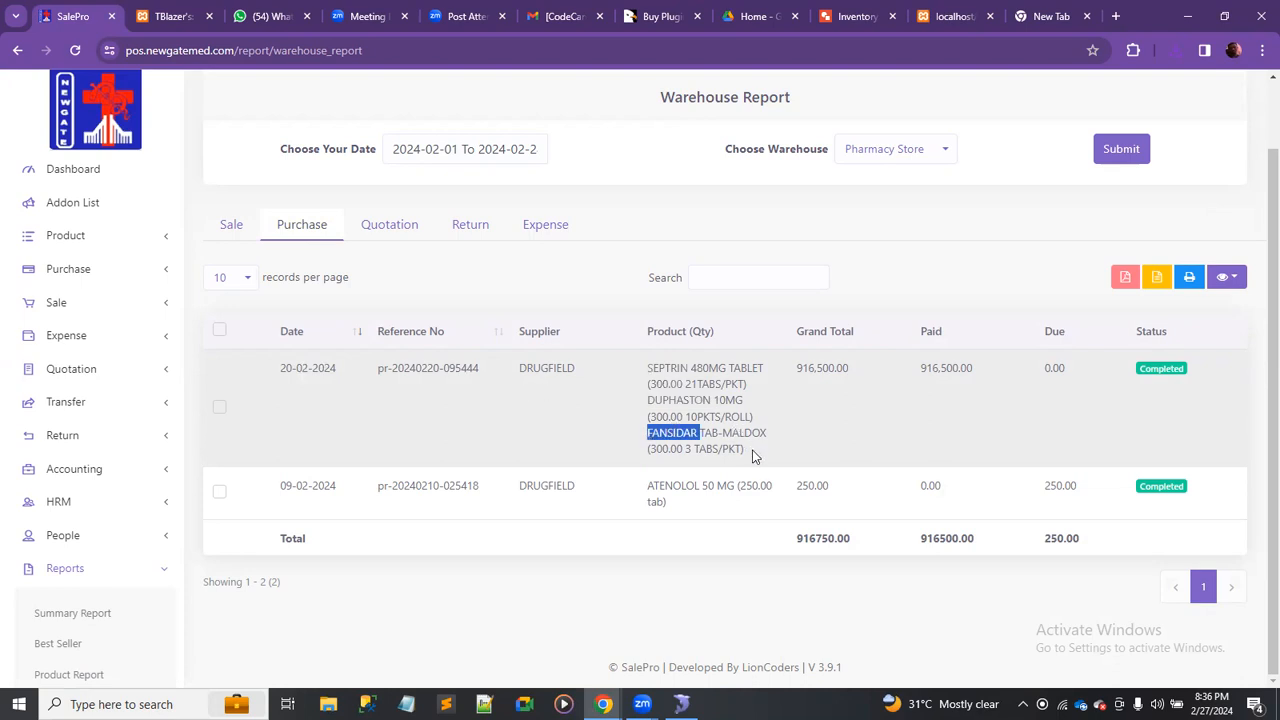
drag(748, 456, 632, 376)
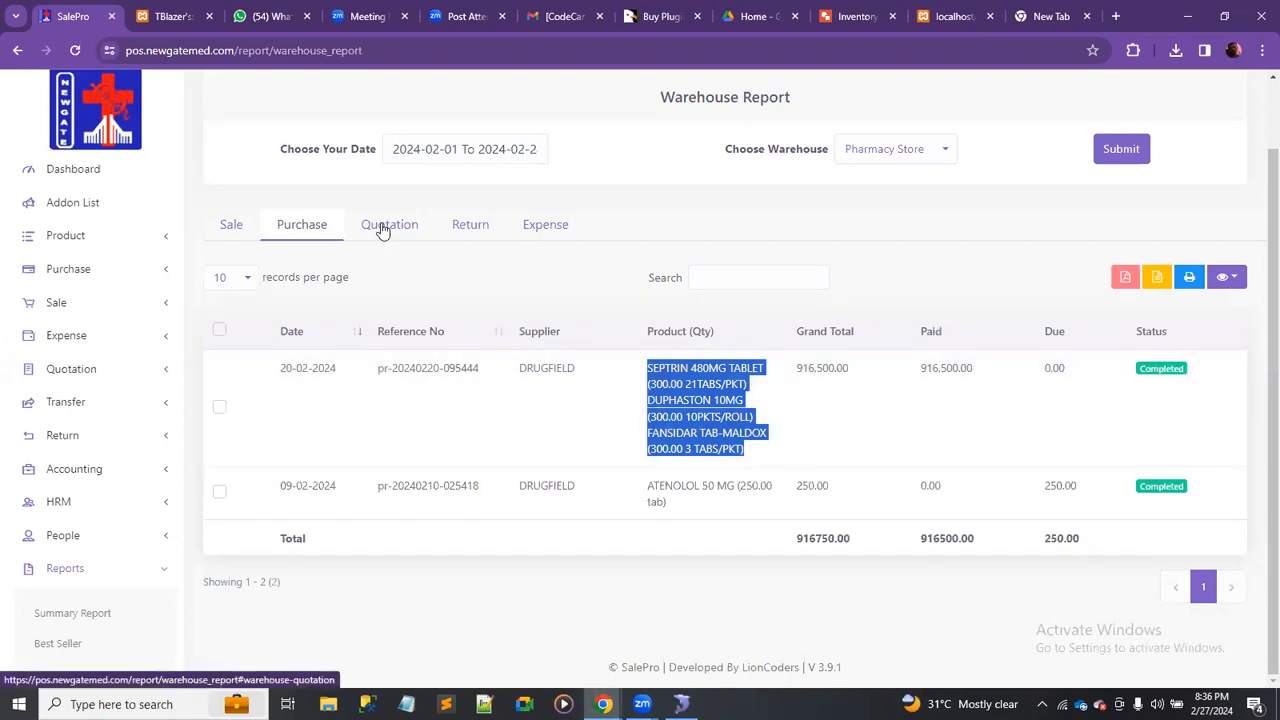
click(383, 229)
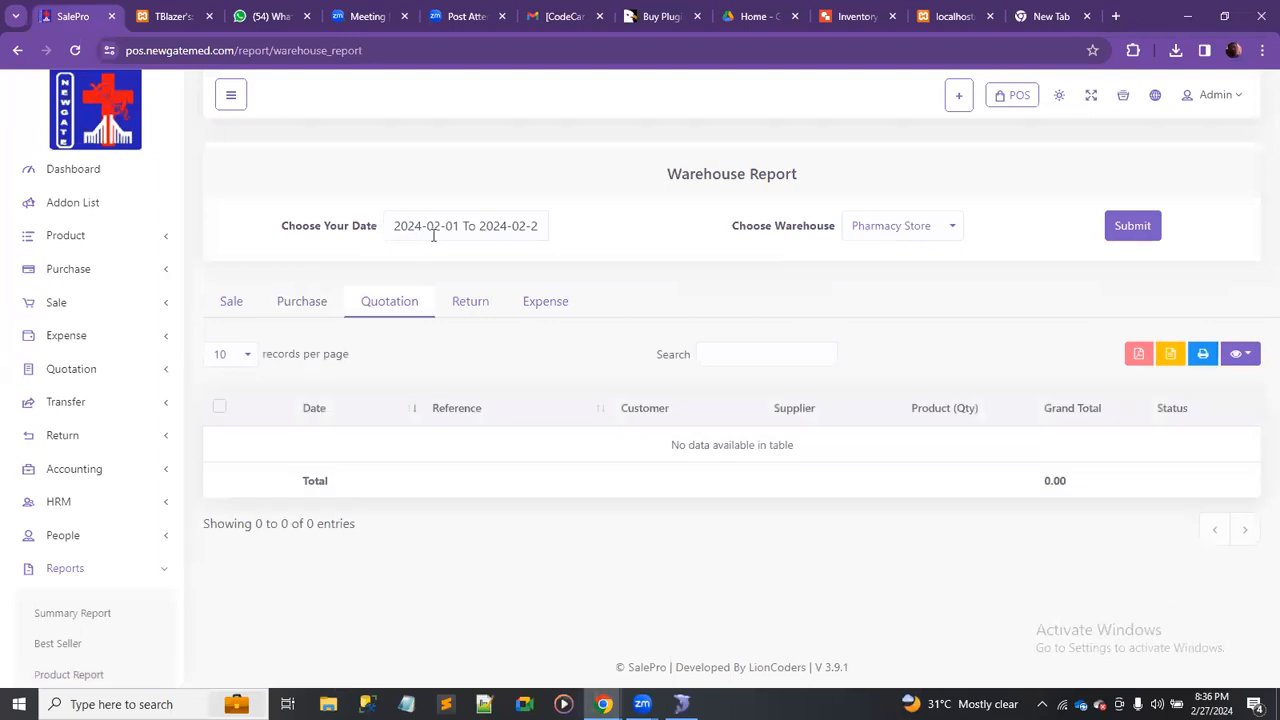
Review the Pharmacy Store's returns and expenses, then bring up the unopened api-refresh-stock-balances.php address in the other browser tab.
click(471, 299)
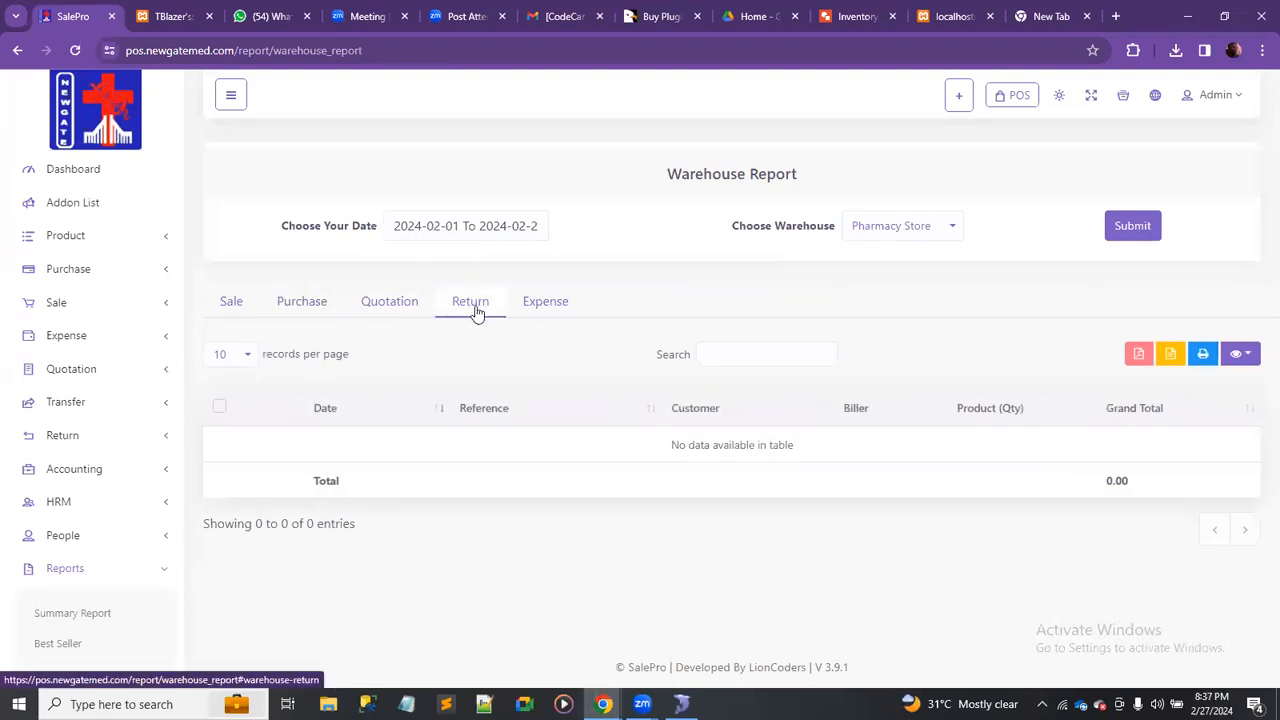
click(543, 308)
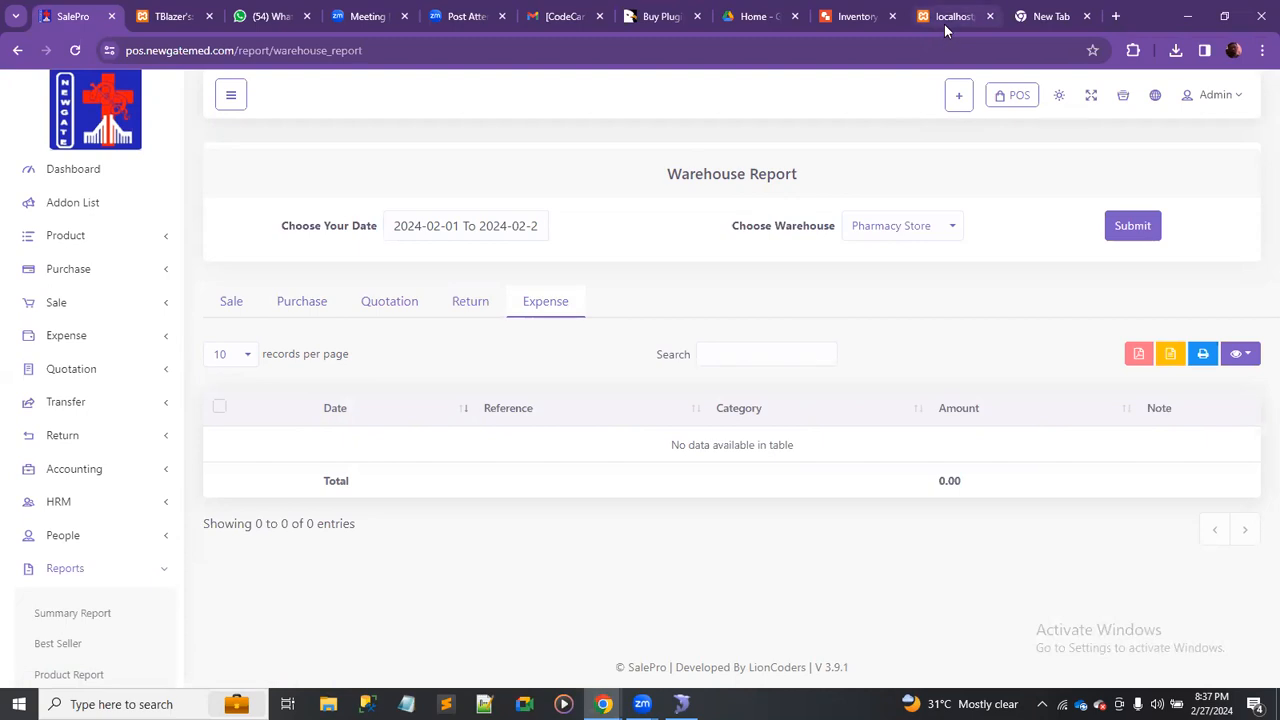
click(1036, 18)
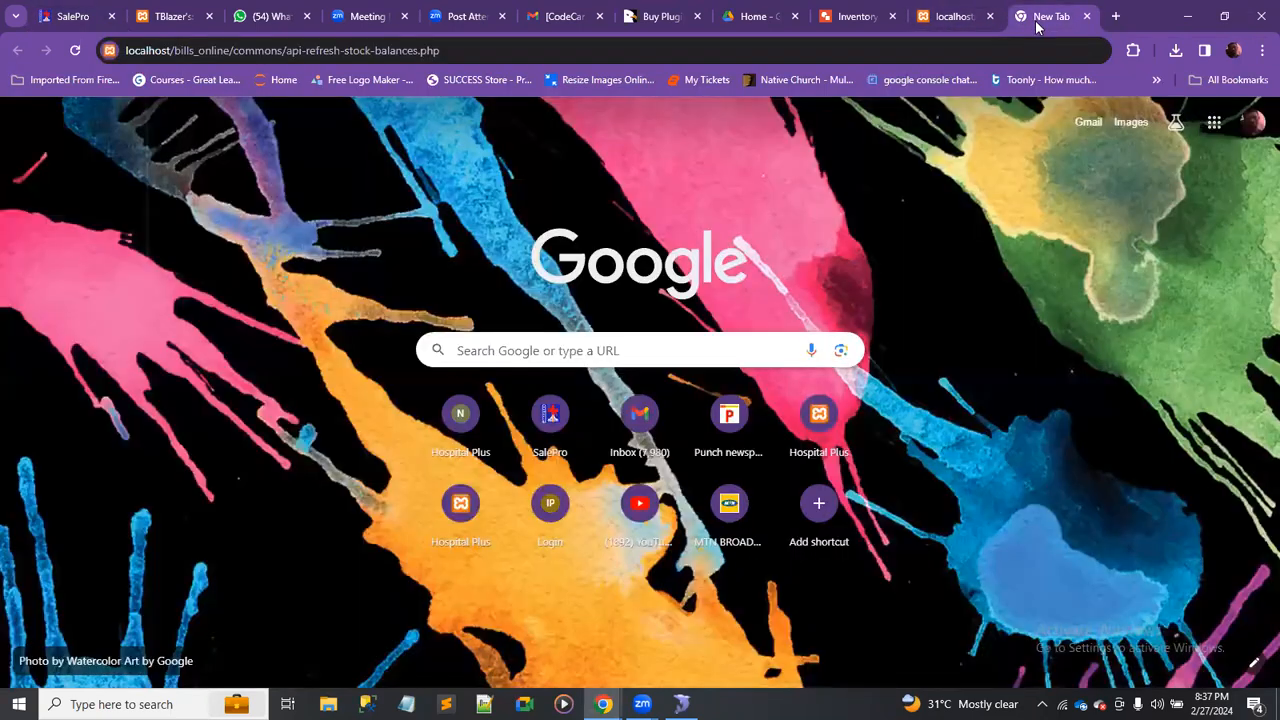
click(712, 50)
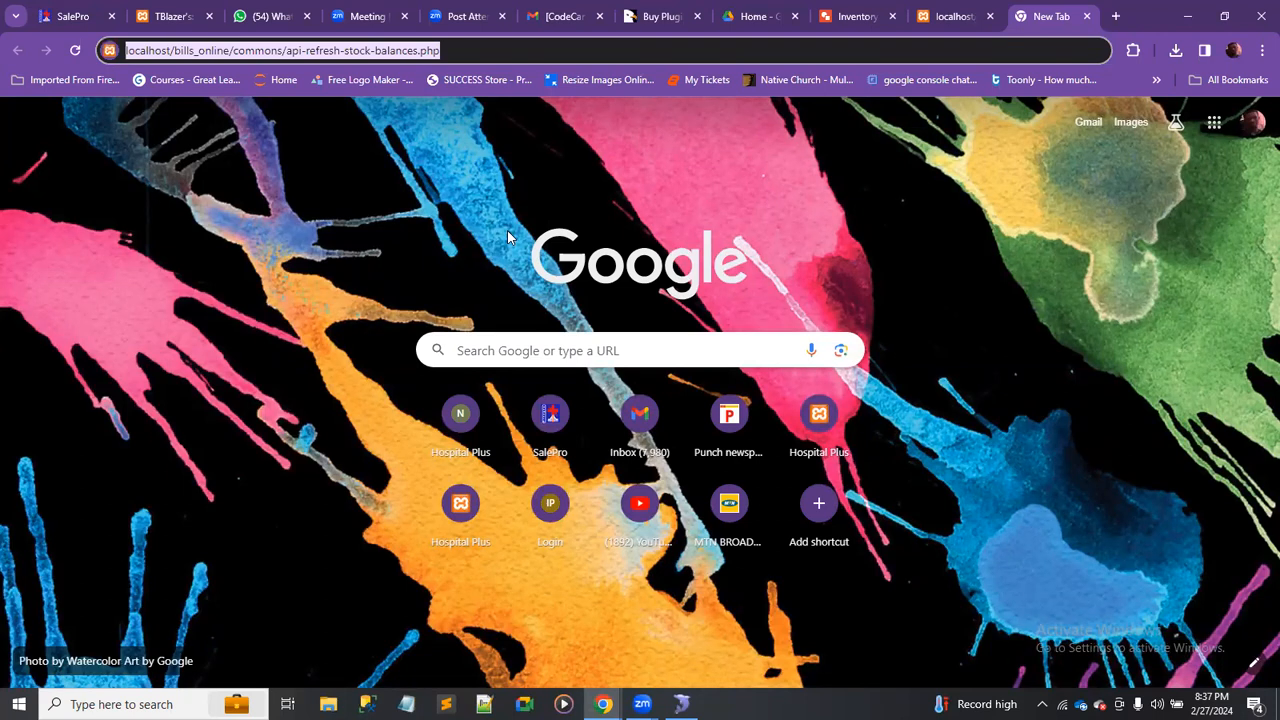
Switch to SQLyog and open the data of the procedures table in the hpv1 database.
click(681, 704)
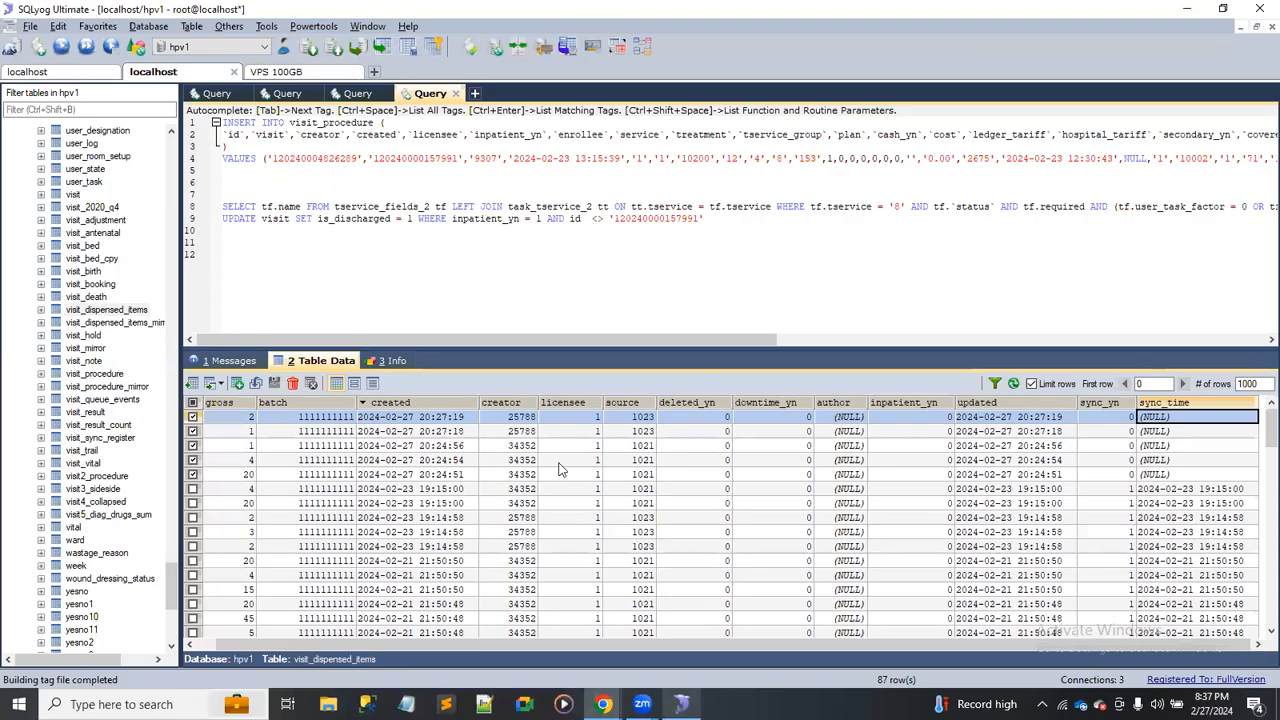
click(428, 254)
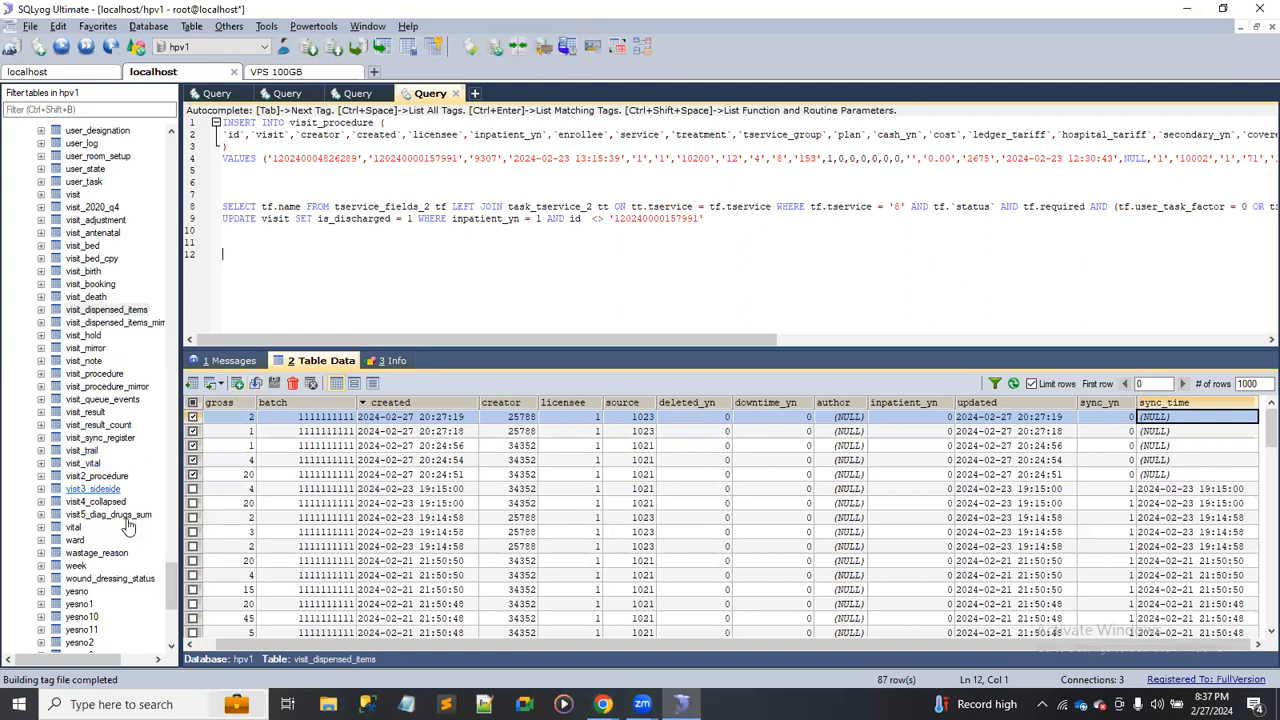
drag(168, 592, 165, 354)
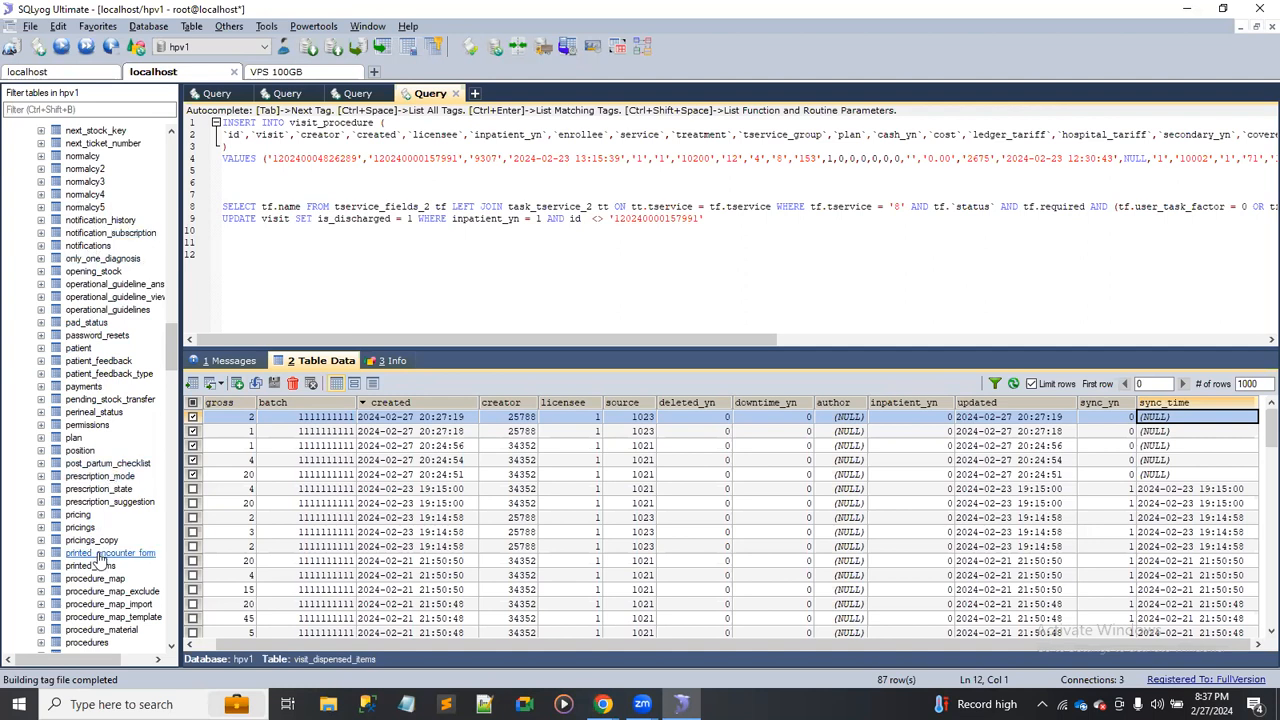
drag(170, 364, 170, 392)
click(88, 437)
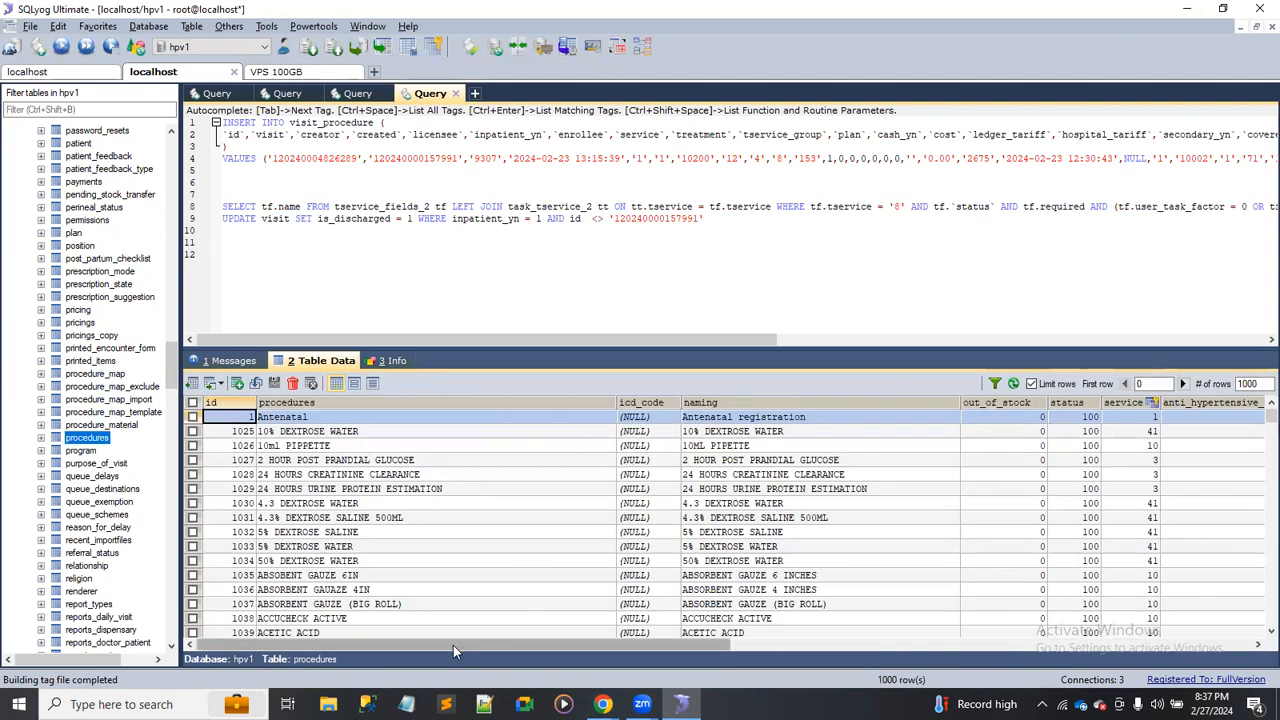
Sort the procedures table by product_qty in descending order and enlarge the result grid.
drag(578, 648, 1037, 645)
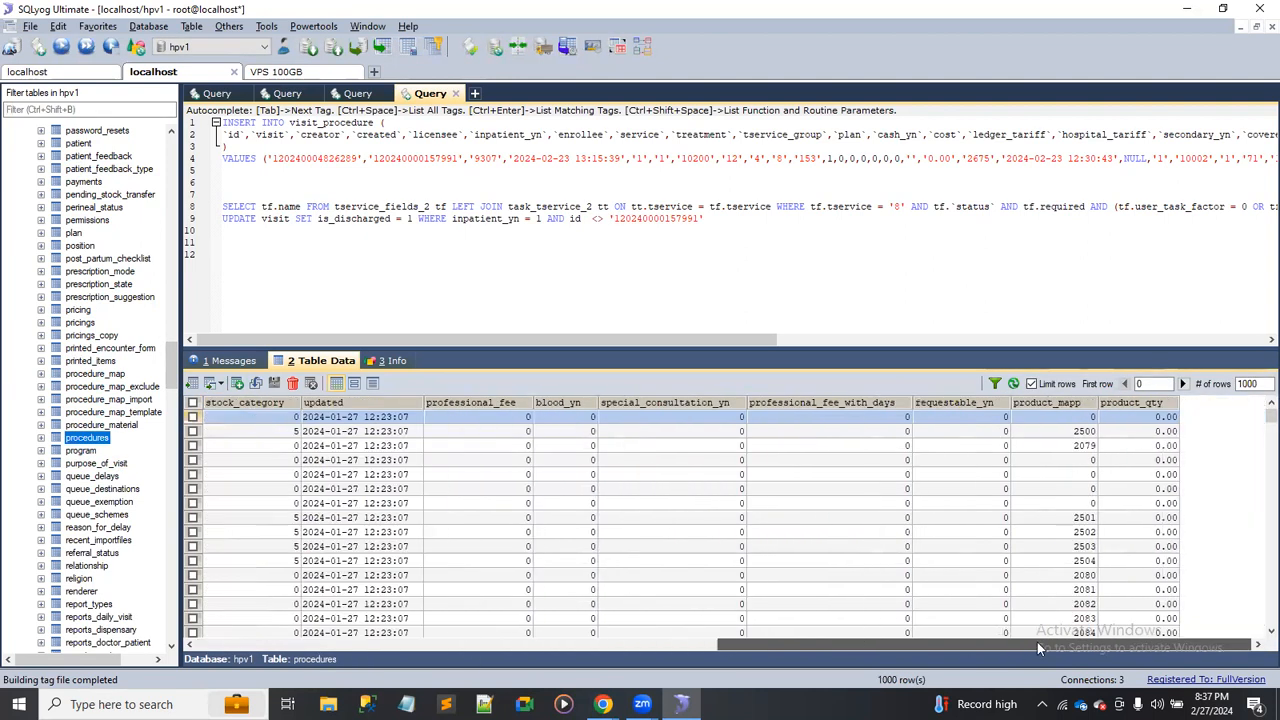
click(1145, 402)
click(1145, 402)
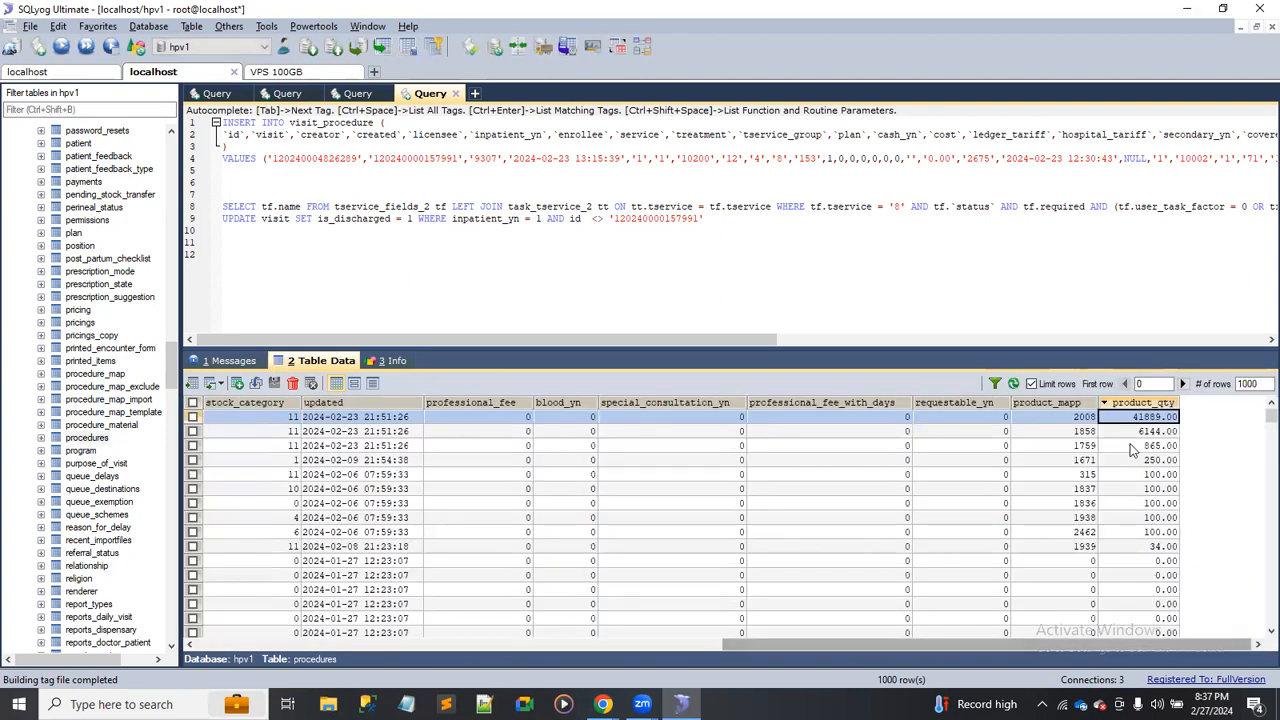
drag(1016, 352, 1003, 268)
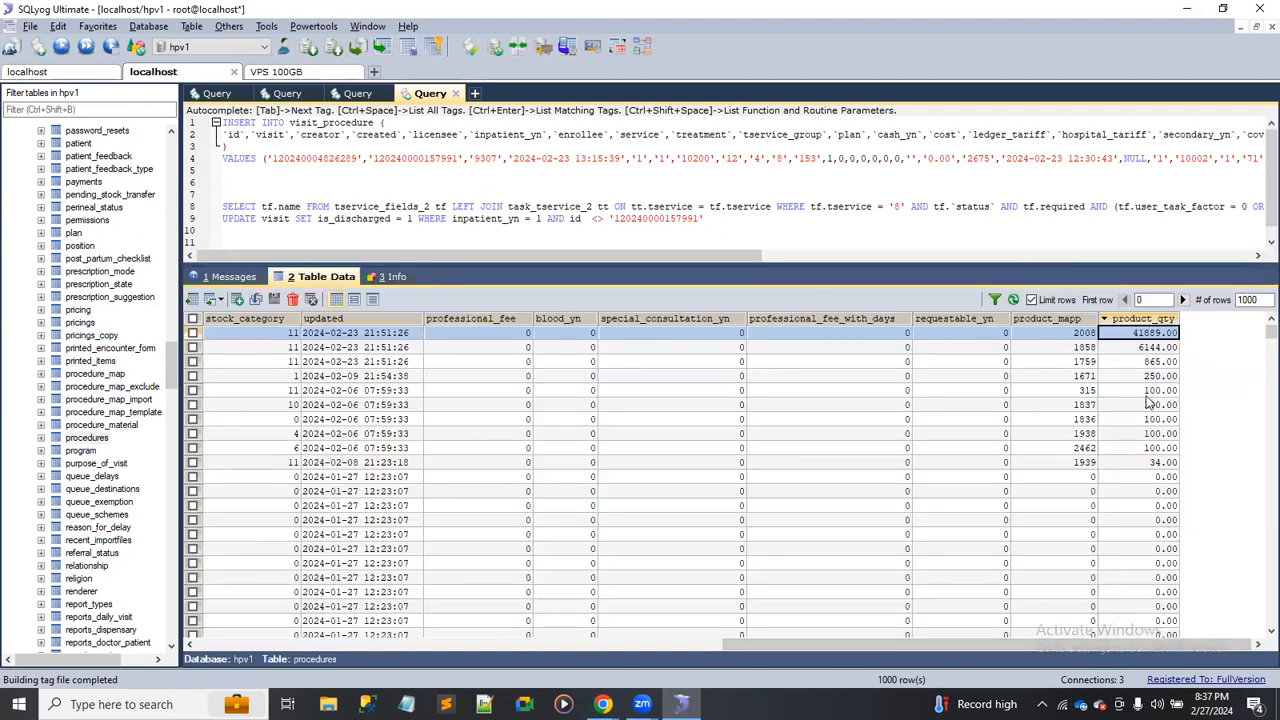
Examine the product names and their product_qty values, from the highest quantity down to the lowest non-zero one.
drag(1126, 642, 270, 366)
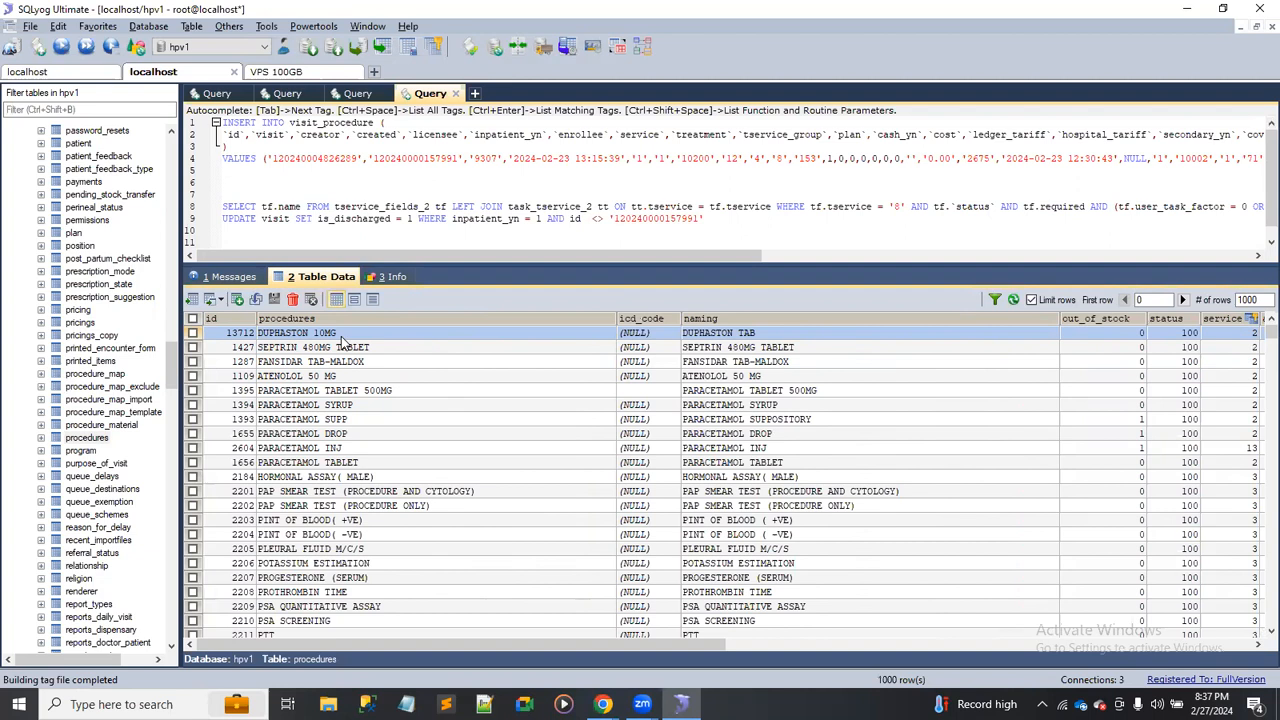
drag(523, 645, 1098, 640)
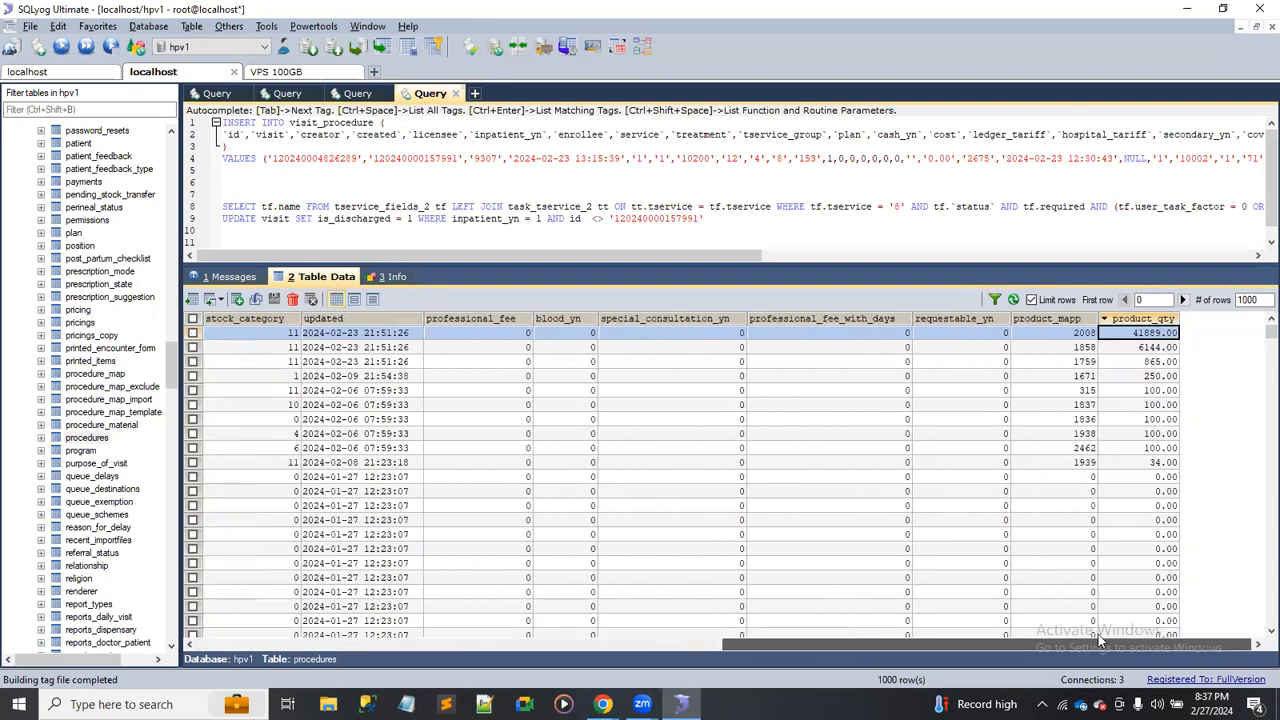
click(1148, 478)
click(1156, 466)
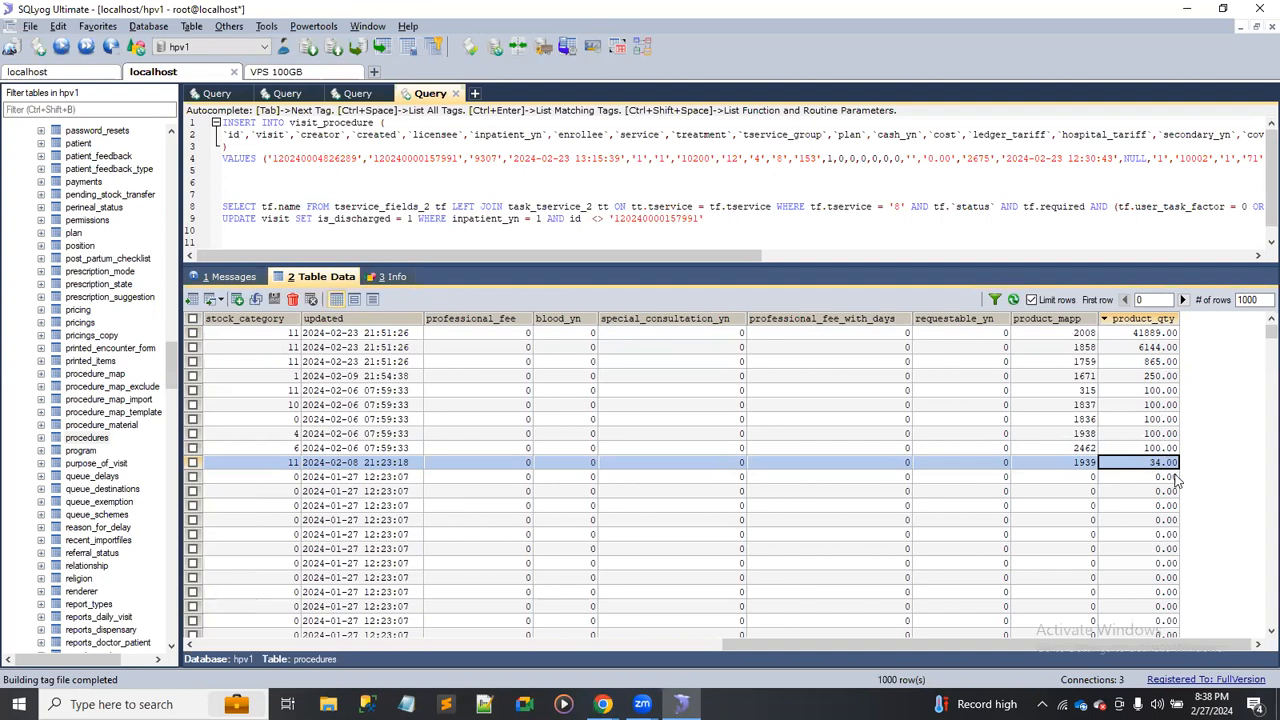
click(1148, 334)
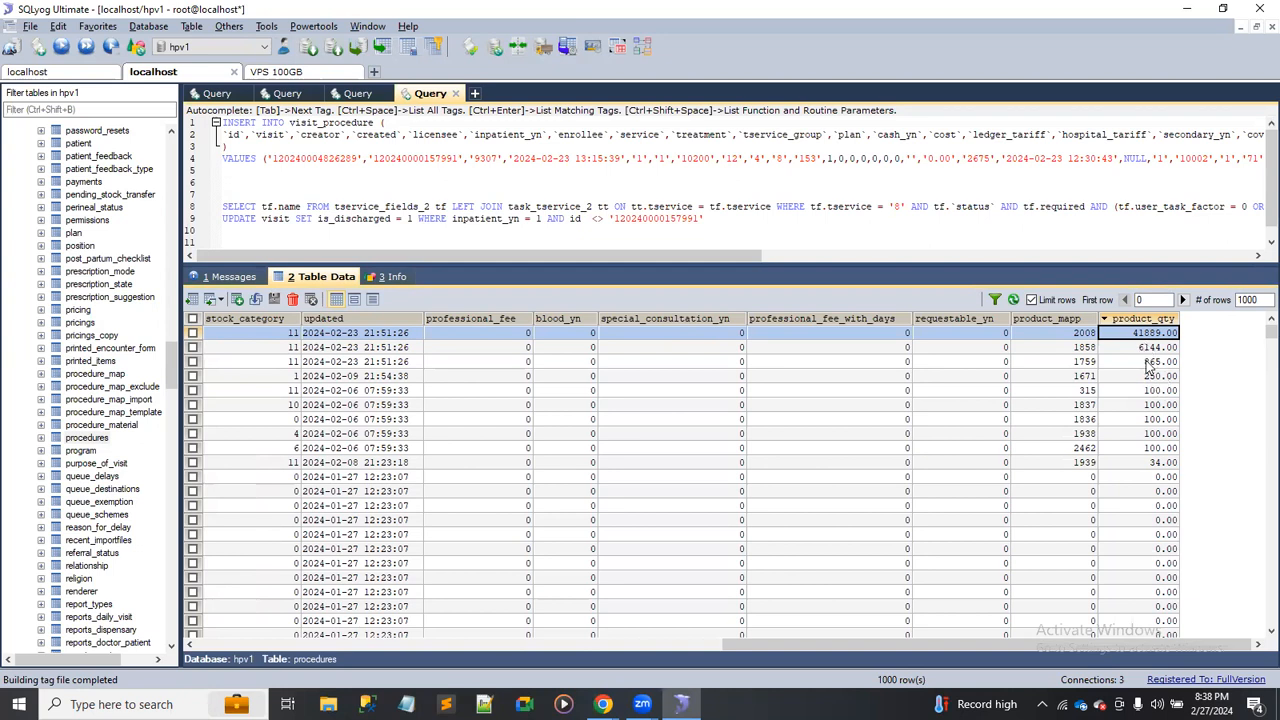
Check the stock refresh address in Chrome, and identify the first two drugs of the sorted procedures table in SQLyog.
key(alt+Tab)
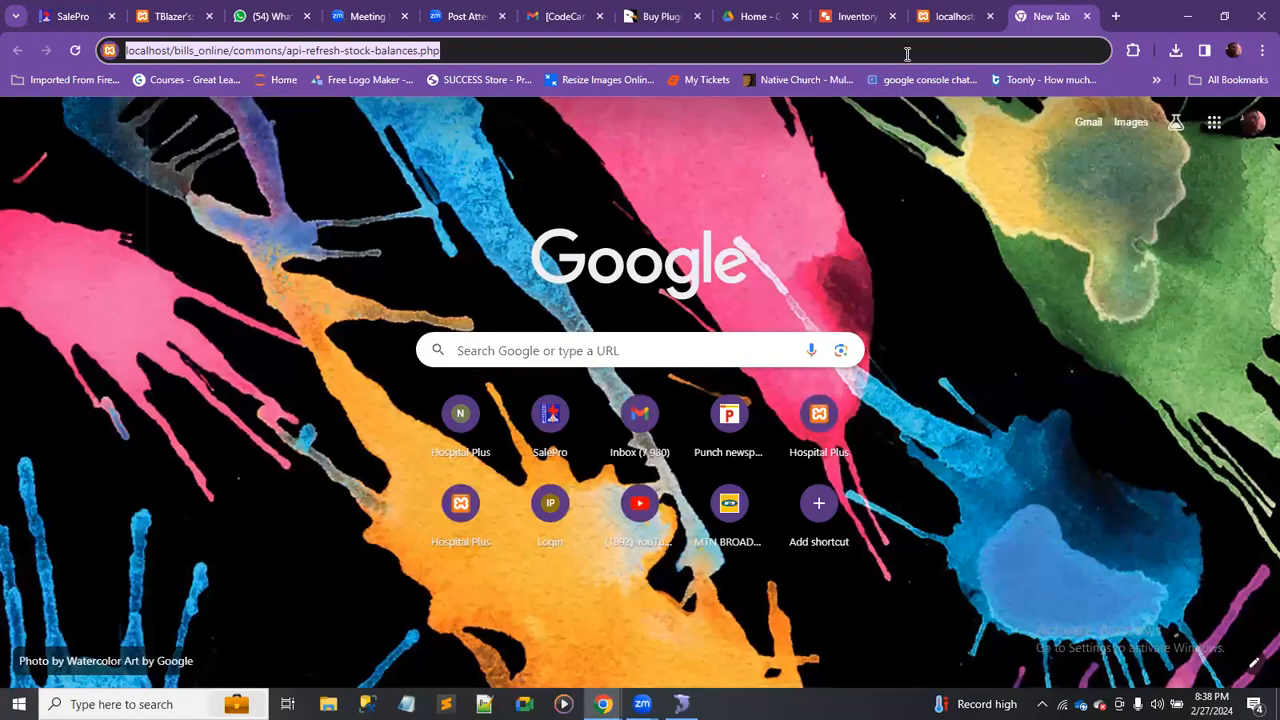
click(907, 54)
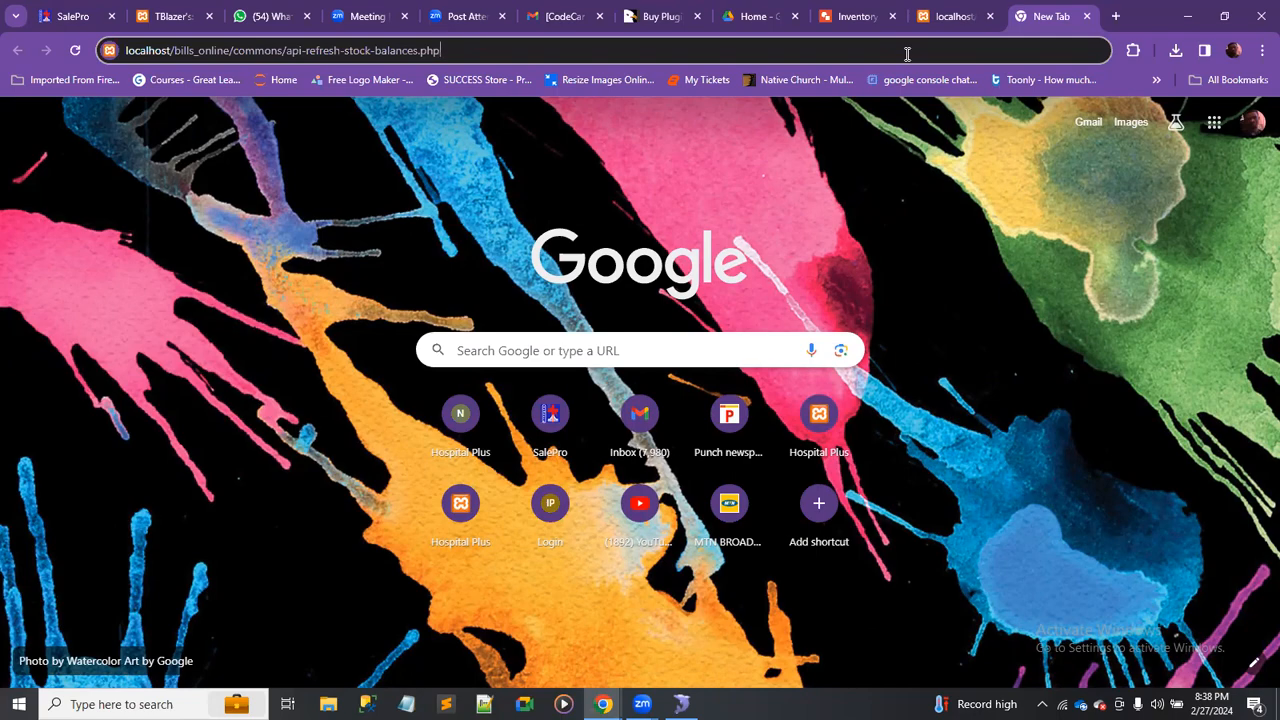
key(alt+Tab)
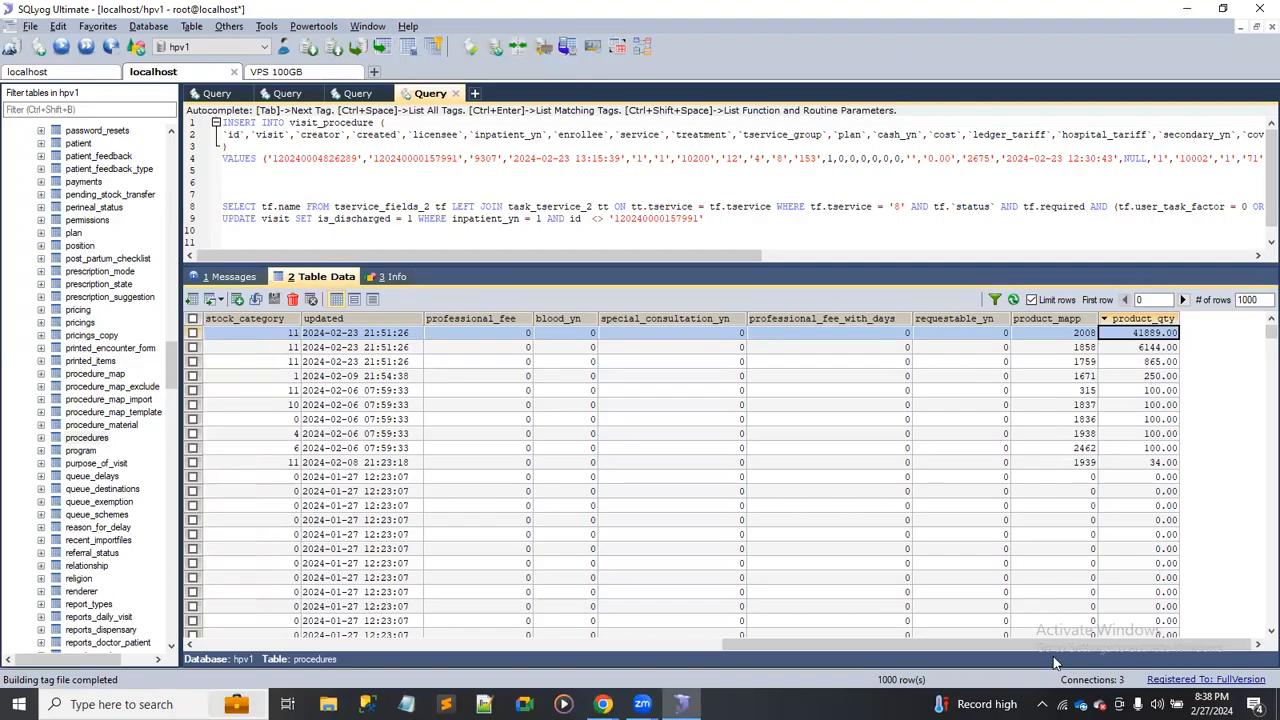
drag(1037, 644, 827, 644)
drag(507, 651, 451, 645)
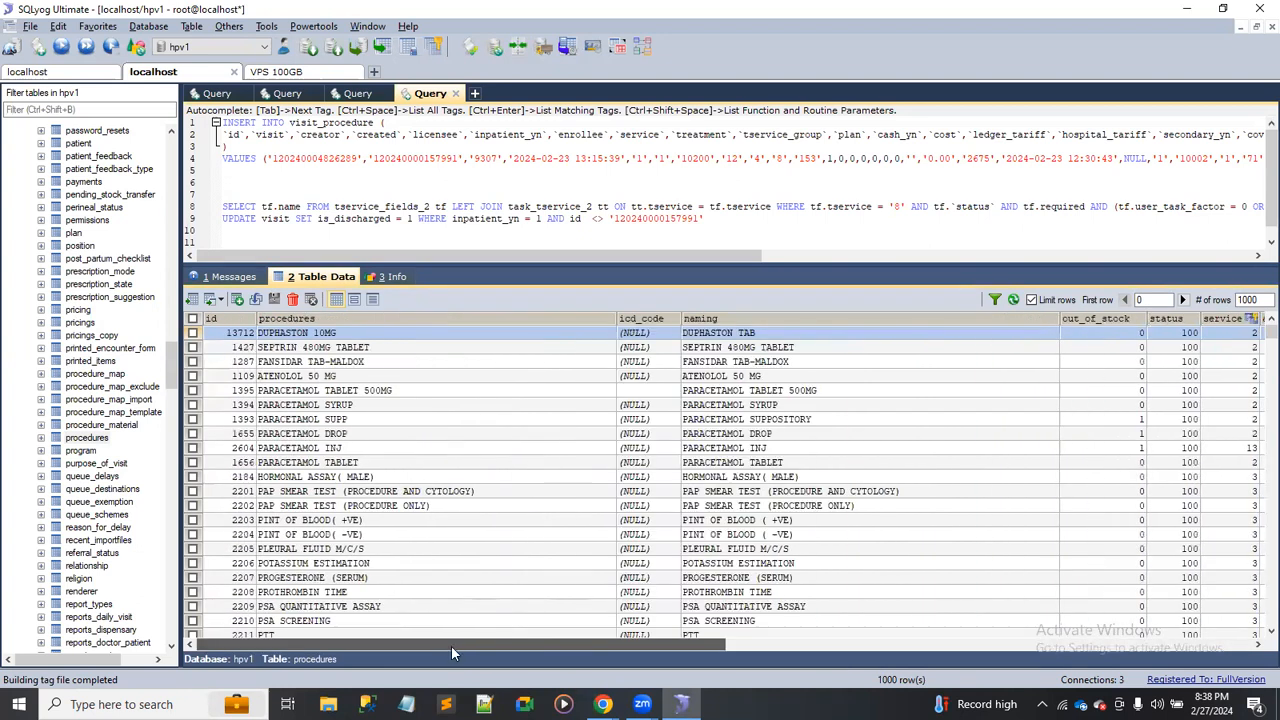
click(298, 336)
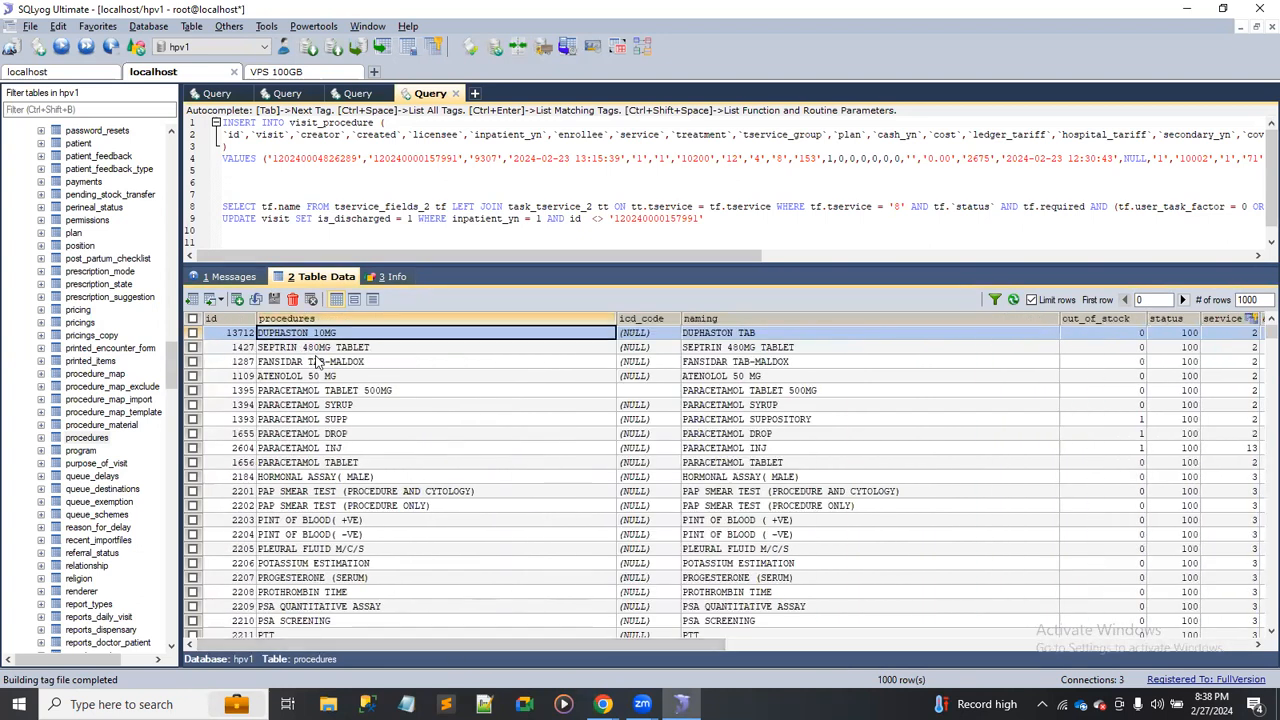
click(315, 350)
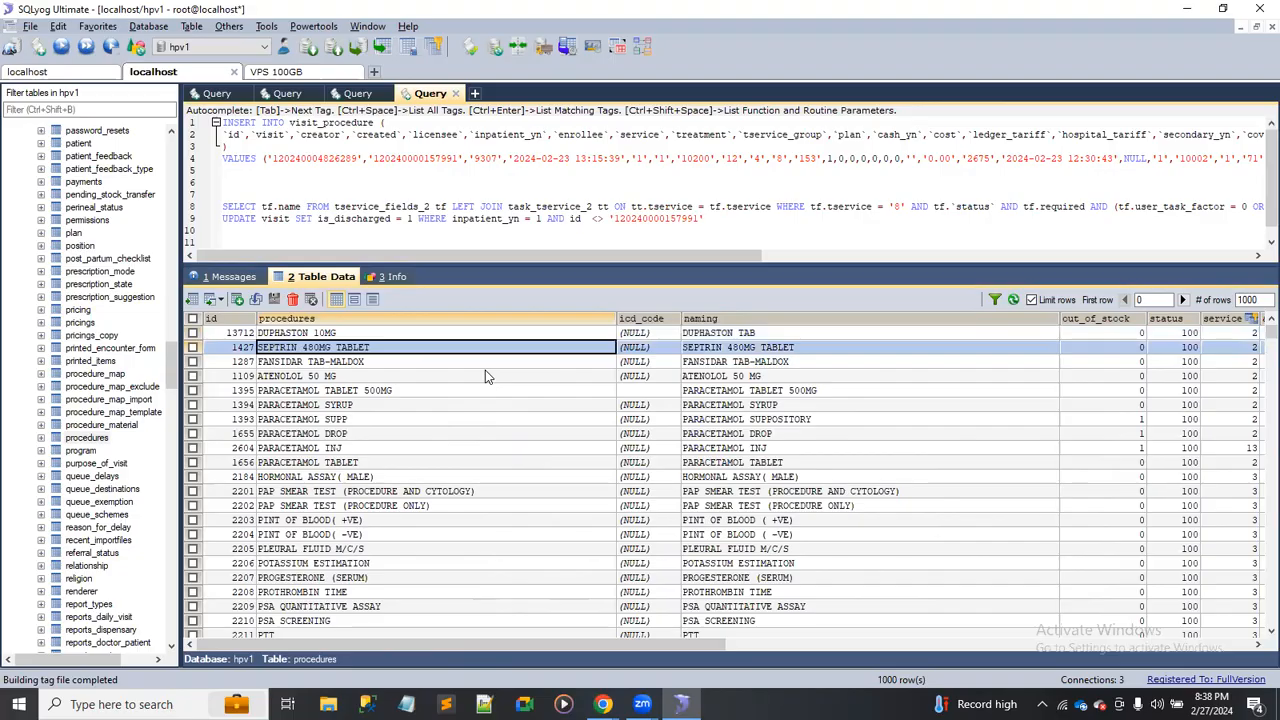
Return to SalePro in Chrome and show the Pharmacy Store's sales in the Warehouse Report.
key(alt+Tab)
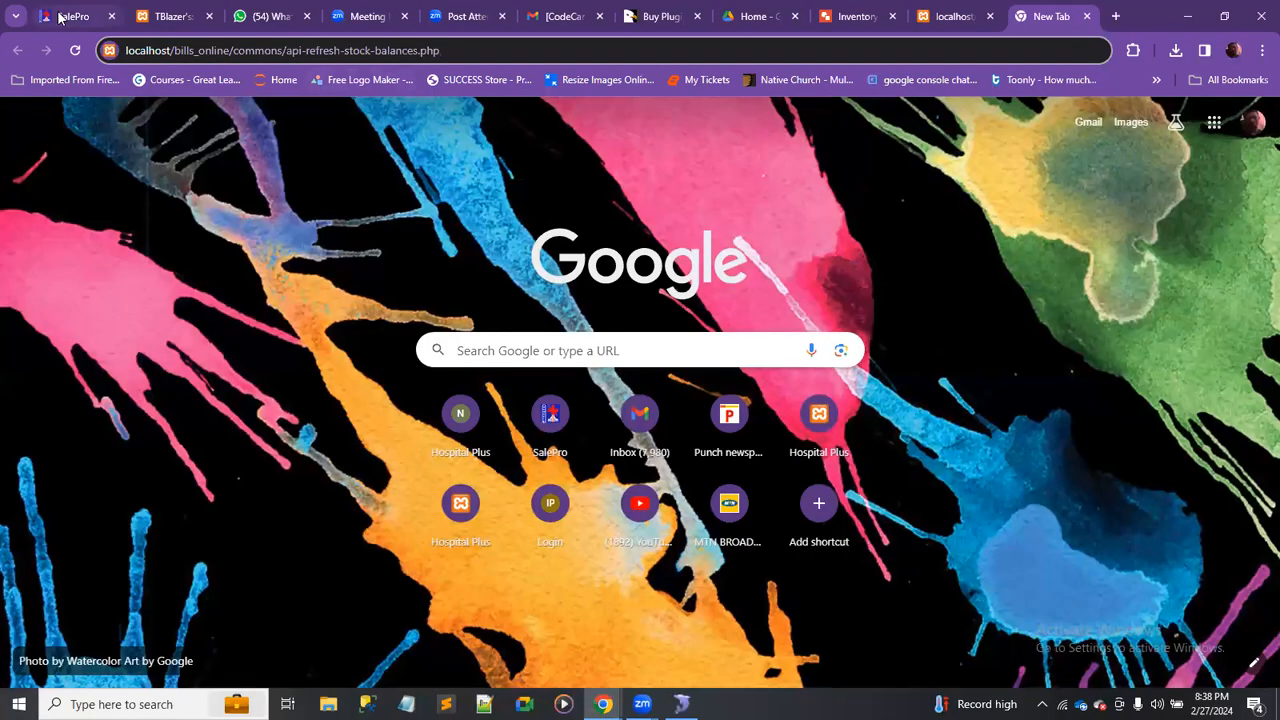
click(55, 16)
click(243, 309)
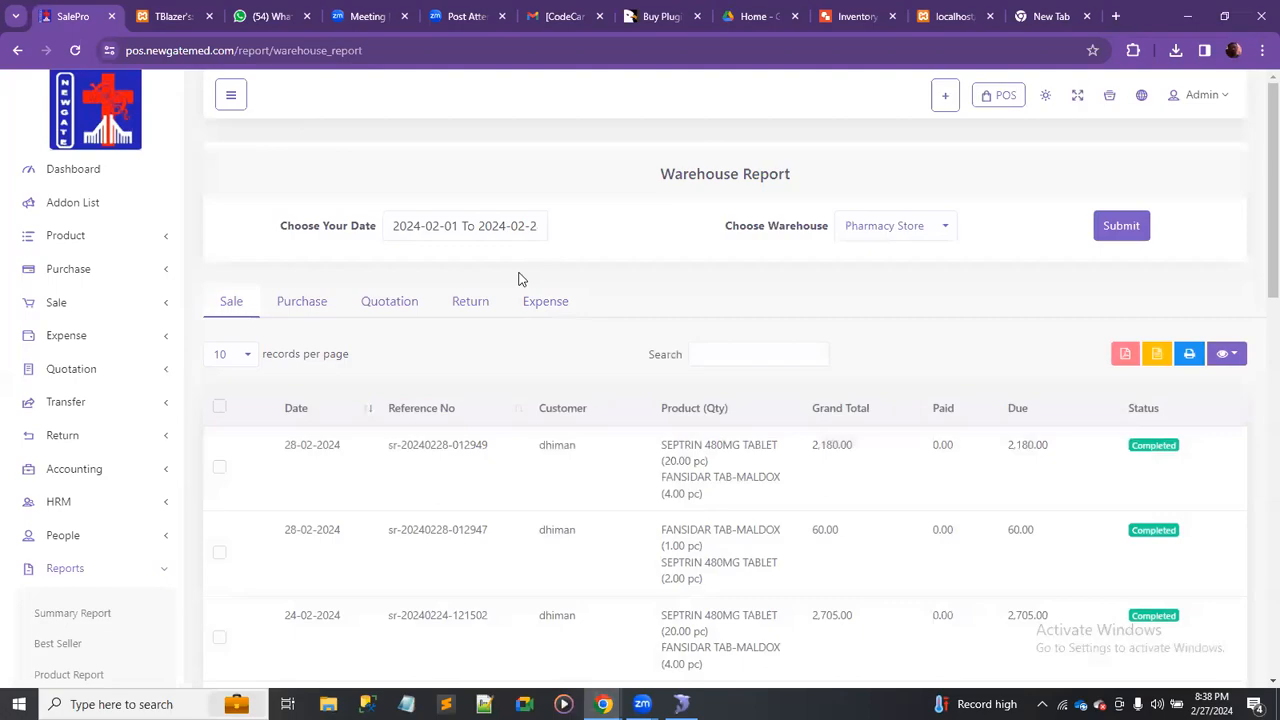
In SQLyog, note the Septrin and Fansidar product_qty values, 6144.00 and 865.00, on separate lines below the existing queries.
key(alt+Tab)
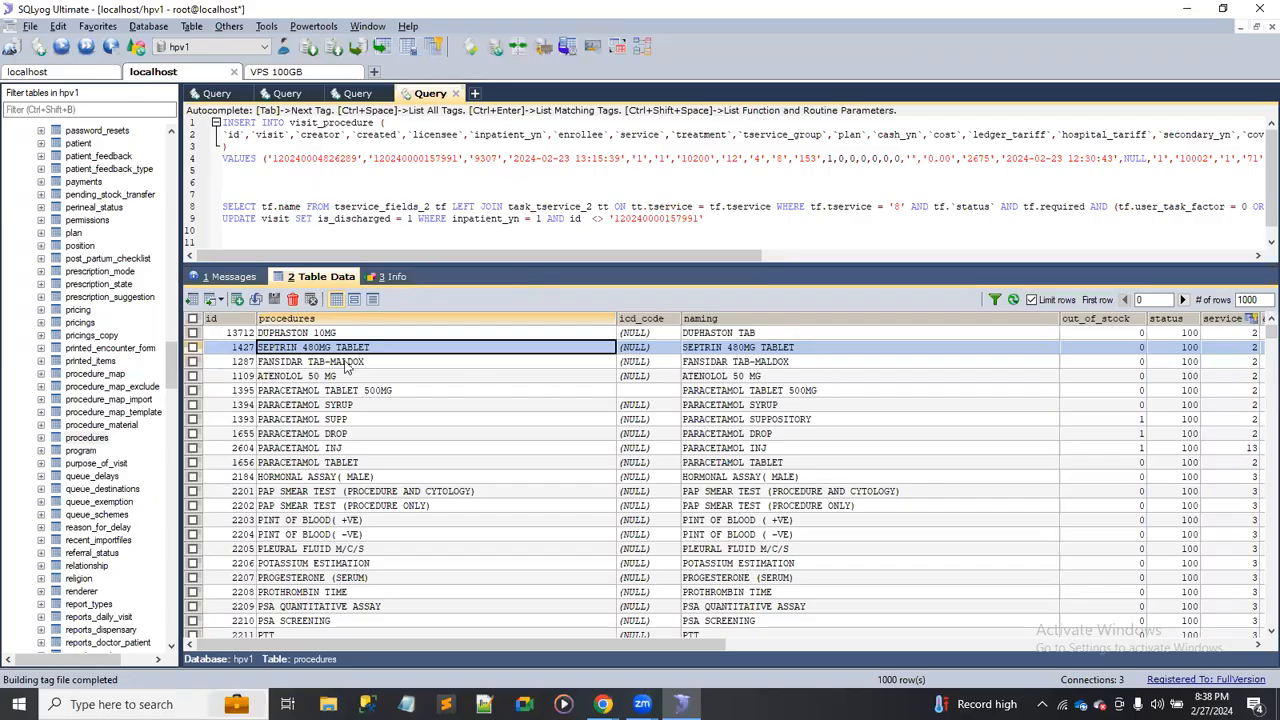
drag(662, 647, 1190, 646)
click(1160, 348)
click(730, 243)
key(Return)
text(6144.00)
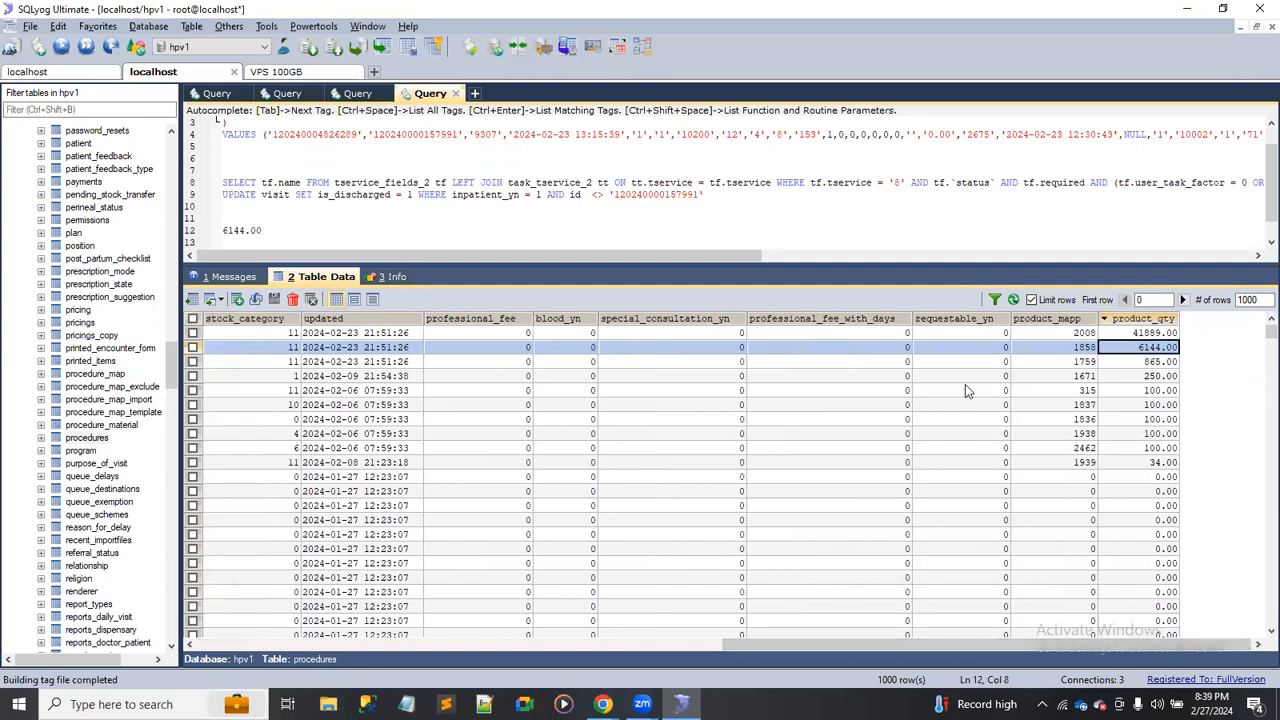
click(1160, 363)
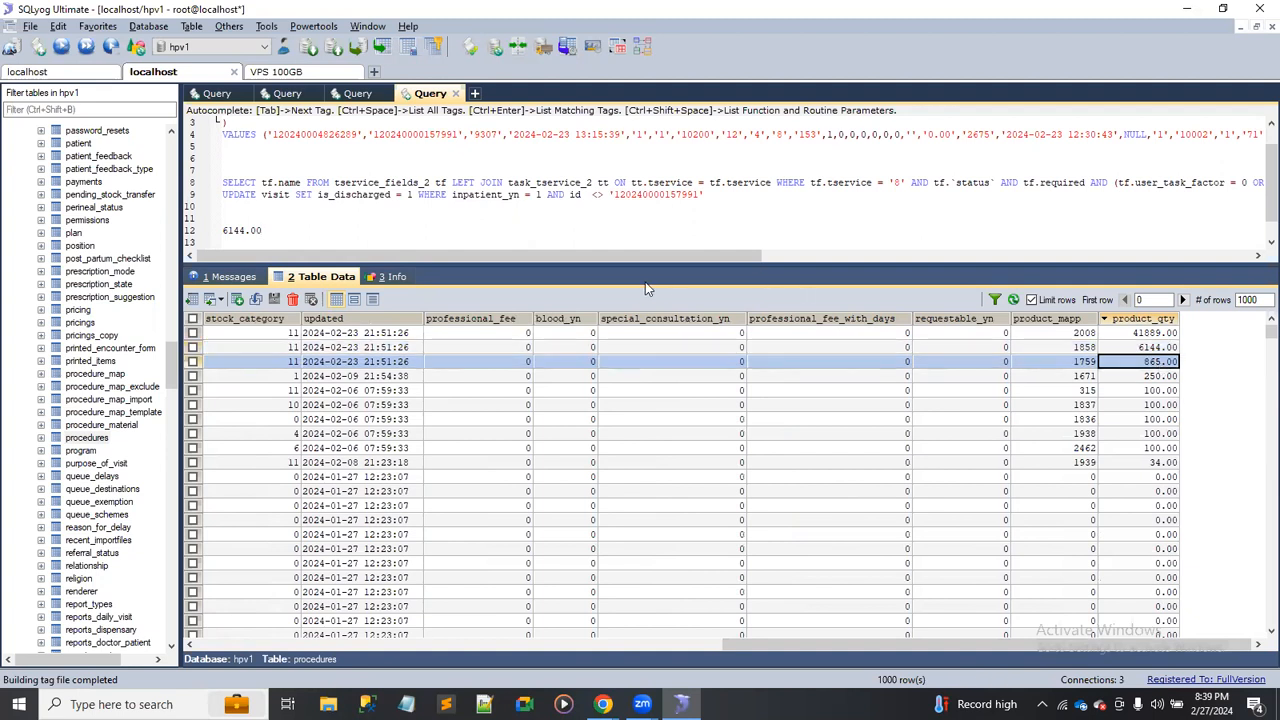
click(584, 229)
text(865.00)
Label the noted quantity 6144.00 with its procedure name, as "SEPTRIN 480MG TABLET = 6144.00".
click(242, 347)
key(Left)
key(Left)
key(Left)
key(Left)
key(Left)
key(Left)
key(Left)
key(Left)
key(Left)
key(Left)
key(Left)
key(Left)
key(Left)
key(Left)
key(Left)
key(Left)
key(Left)
key(Left)
key(Left)
key(Left)
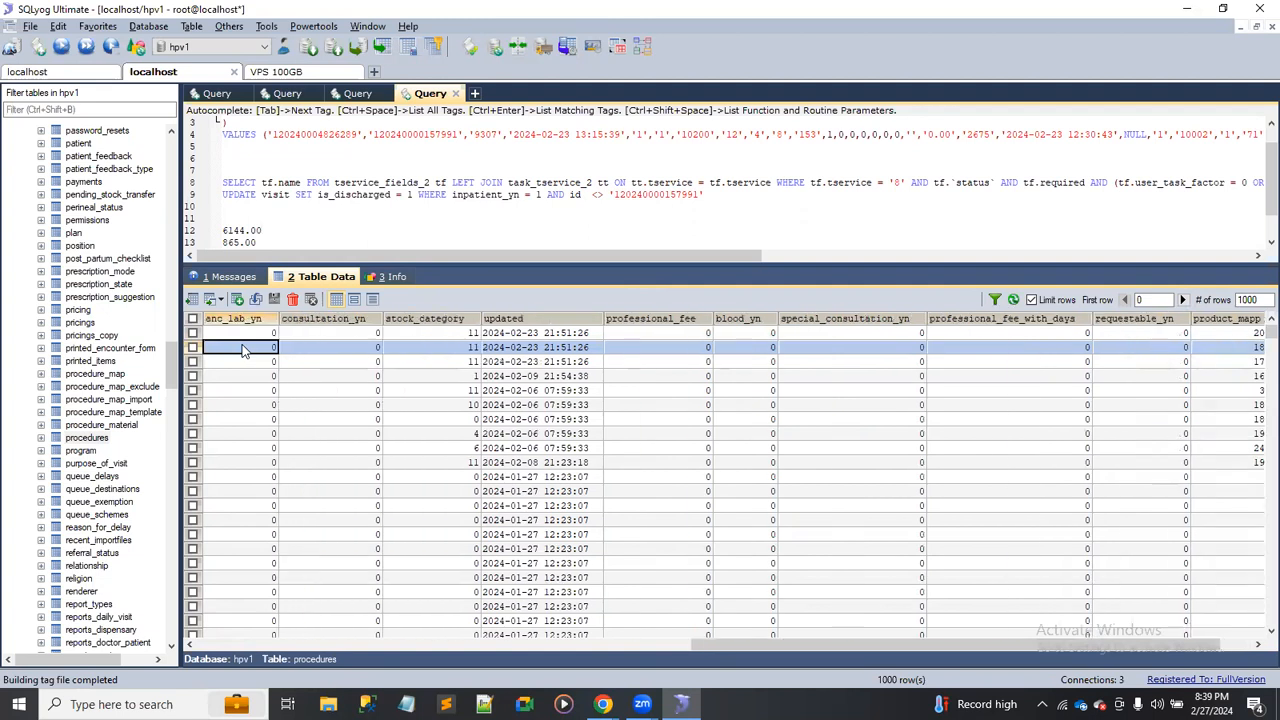
key(Left)
key(Left)
key(Left)
key(Left)
key(Left)
key(Left)
key(Left)
key(Left)
key(Left)
key(Left)
key(Left)
key(Left)
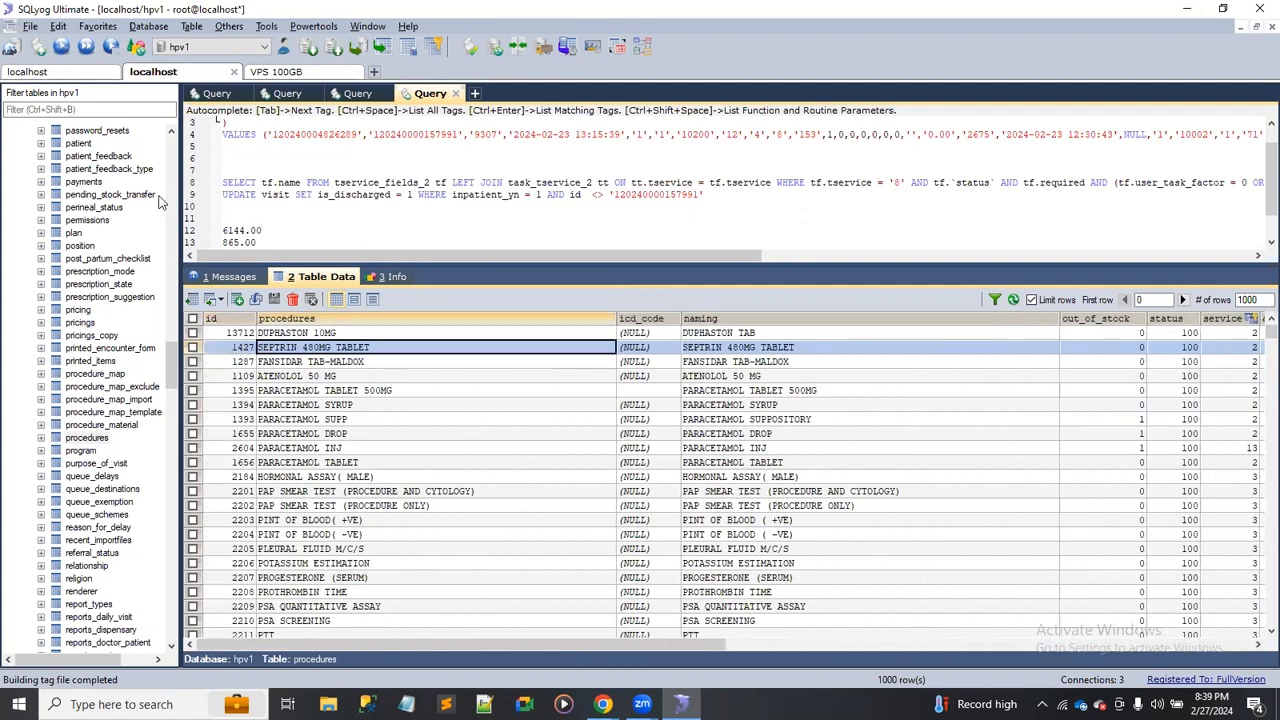
click(224, 230)
text(SEPTRIN 480MG TABLET)
text(=)
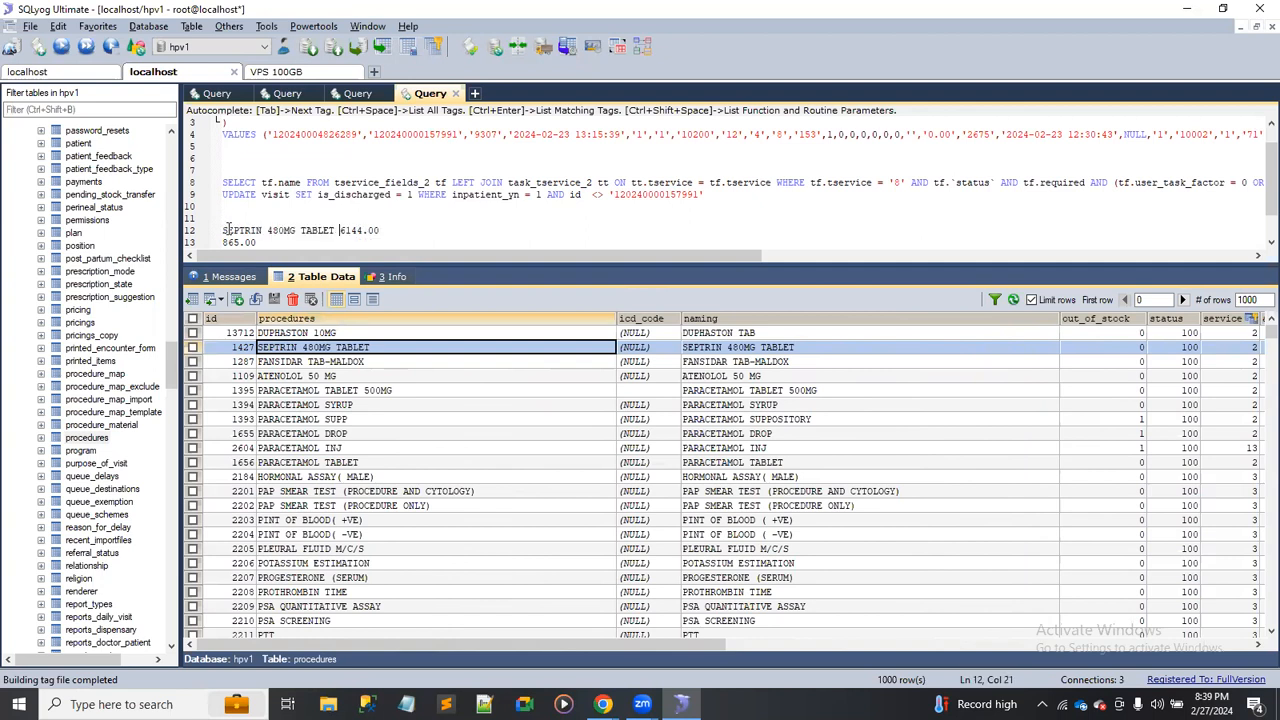
Label the noted quantity 865.00 with its procedure name, as "FANSIDAR TAB-MALDOX = 865.00".
key(Down)
key(Down)
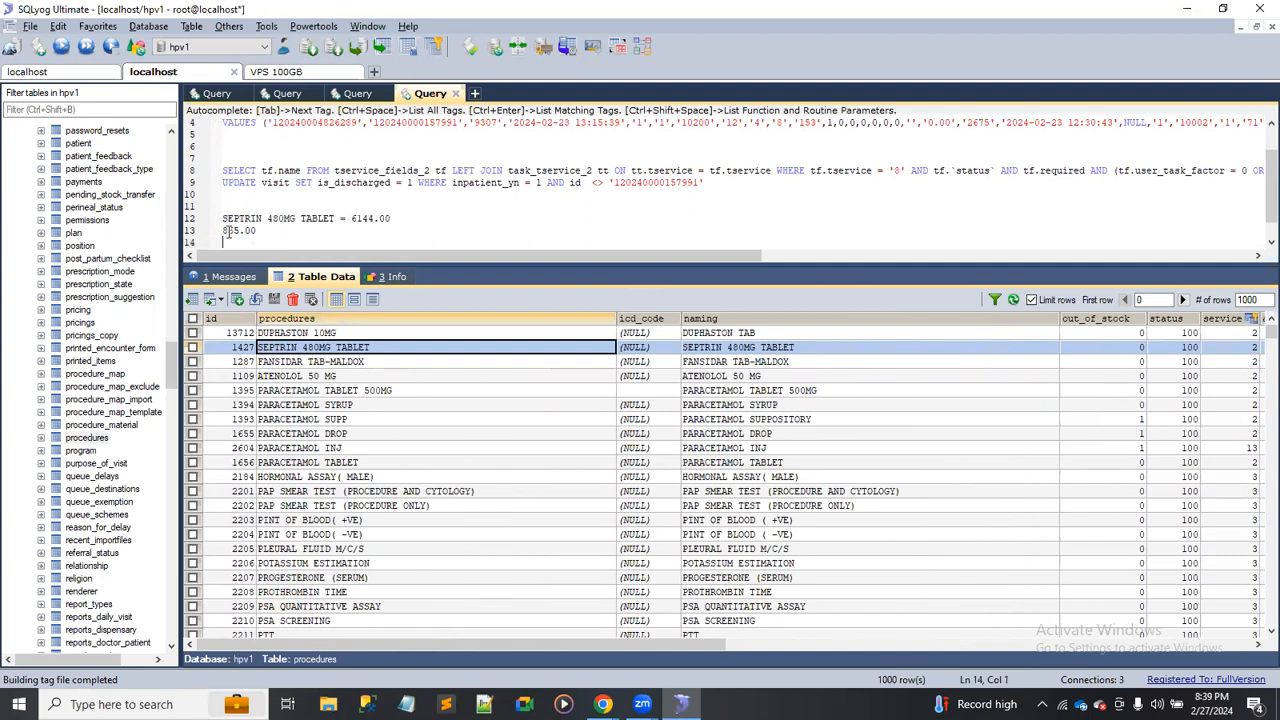
click(287, 364)
click(251, 230)
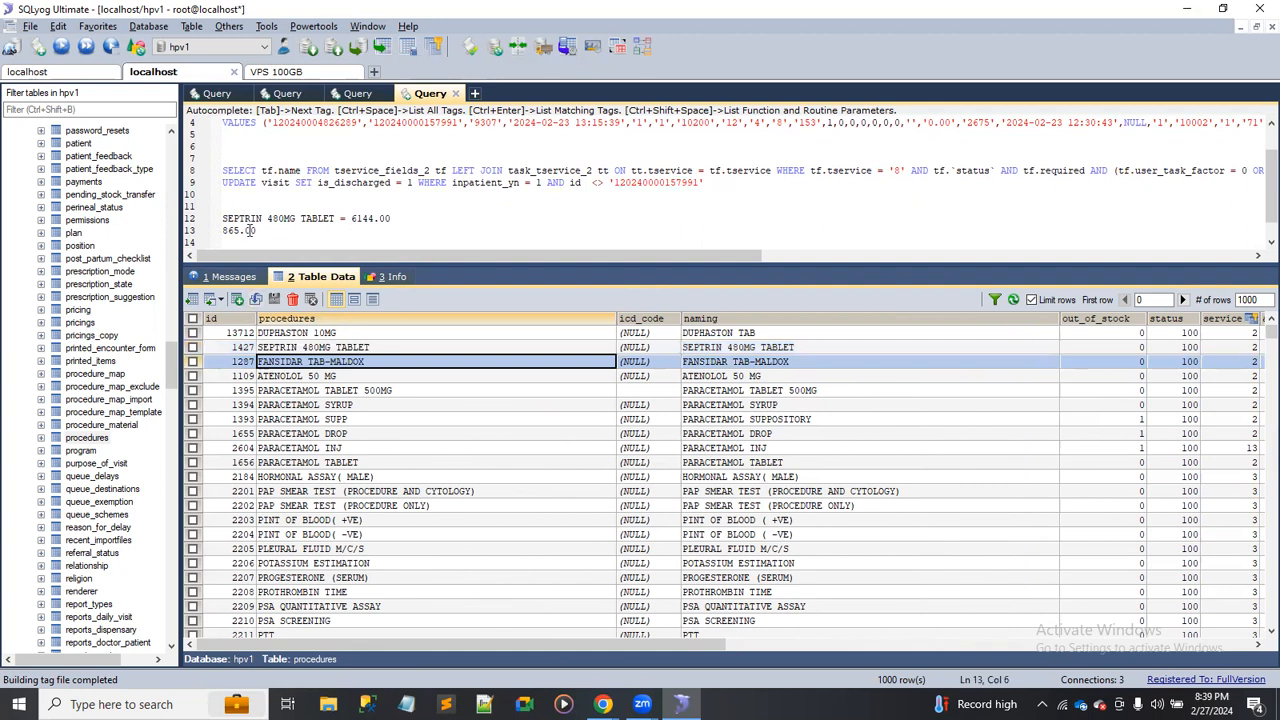
text(FANSIDAR TAB-MALDOX)
text(=)
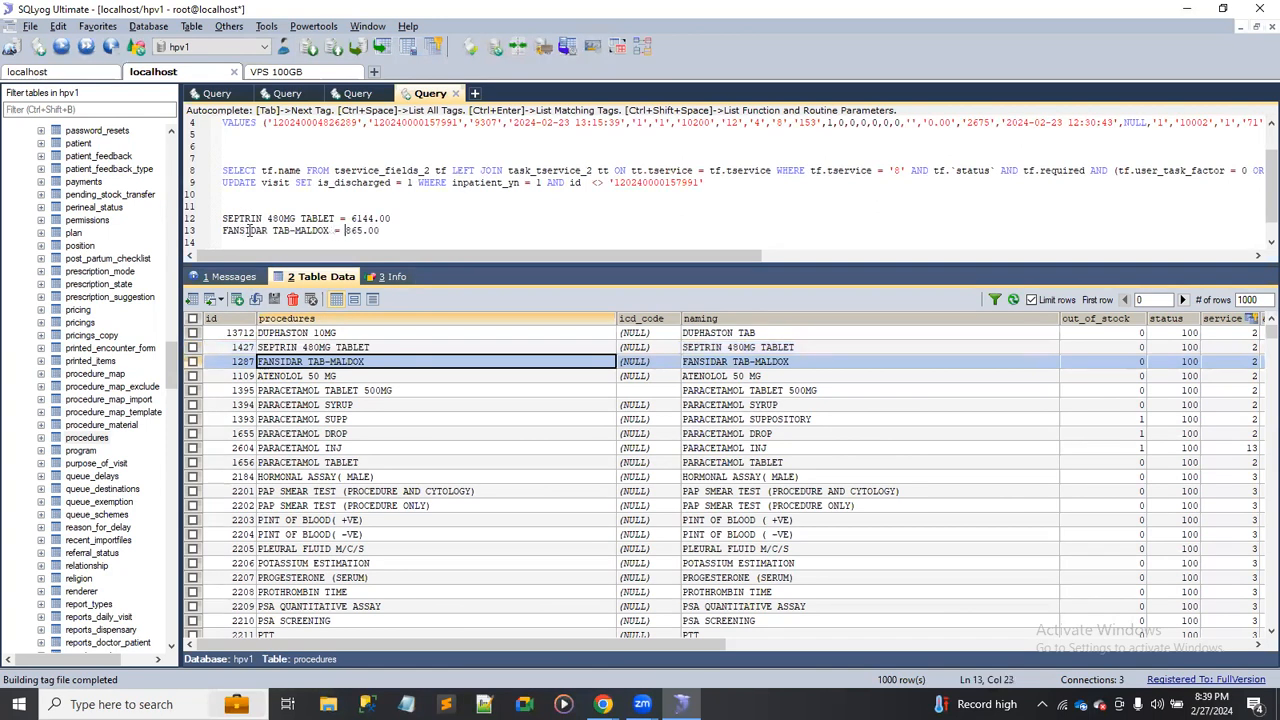
click(556, 390)
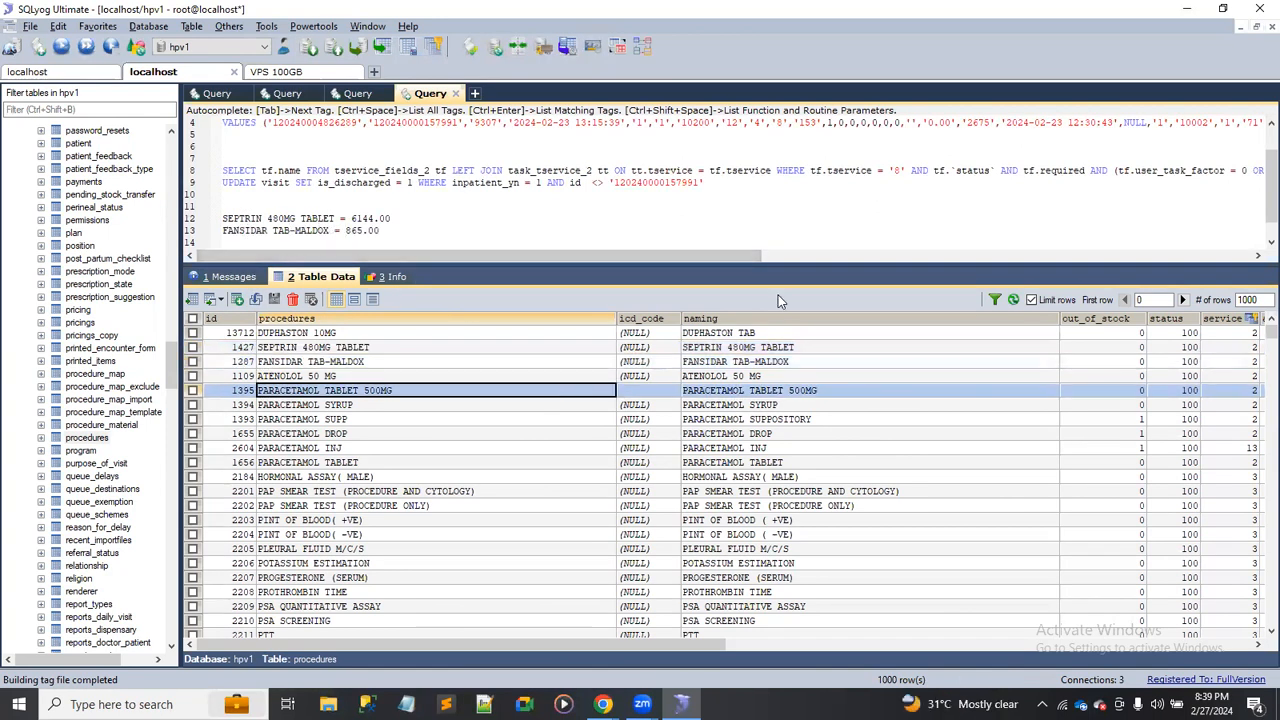
Switch to Chrome and run the stock refresh script at localhost/bills_online/commons/api-refresh-stock-balances.php in the empty browser tab.
key(alt+Tab)
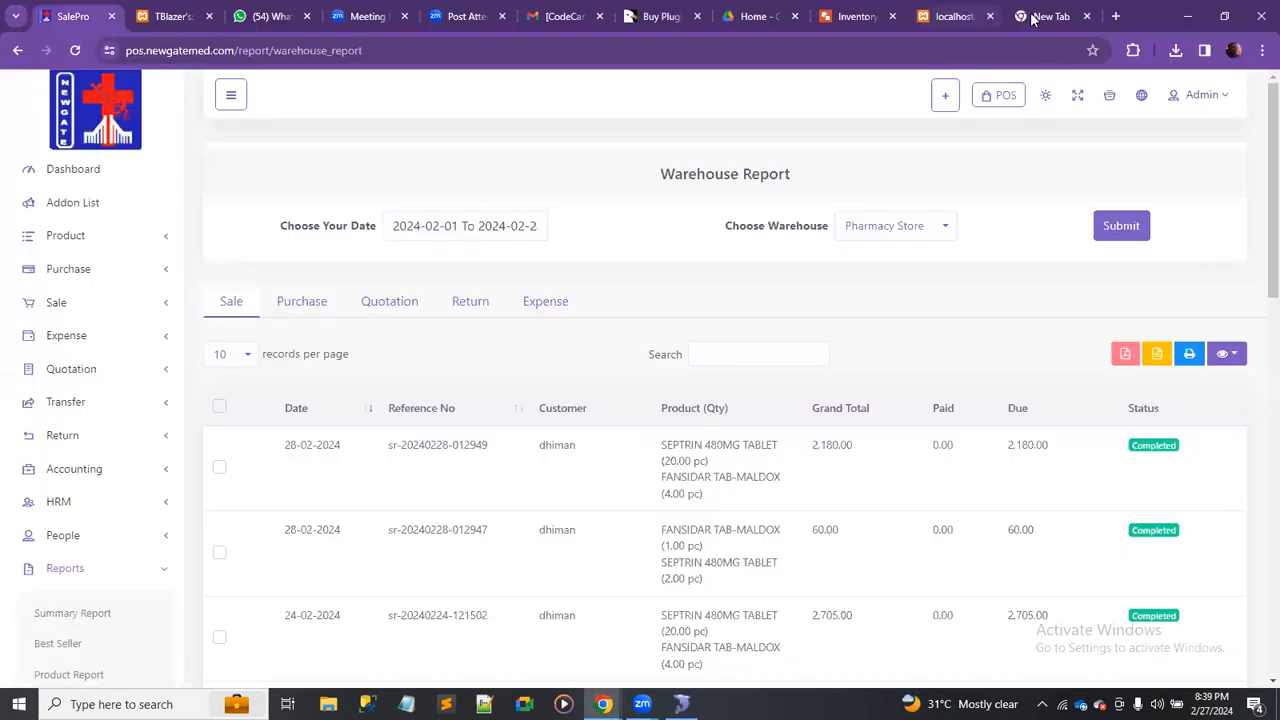
click(955, 16)
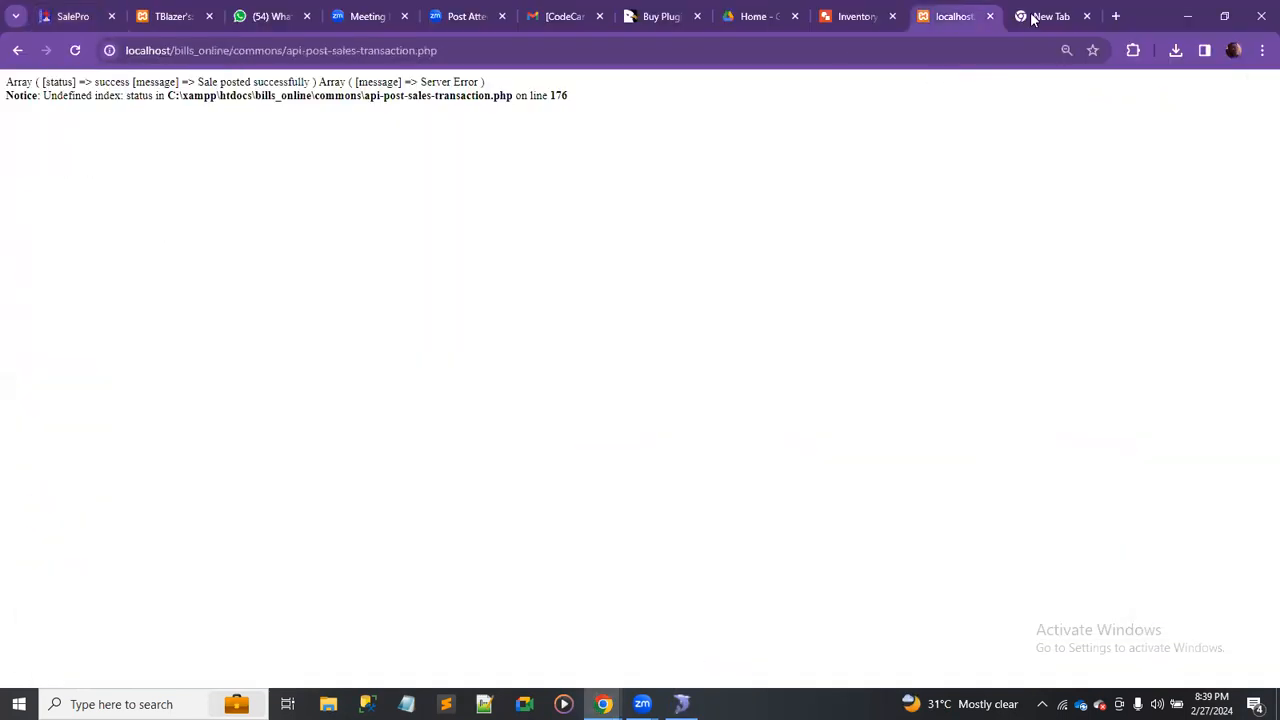
click(1046, 22)
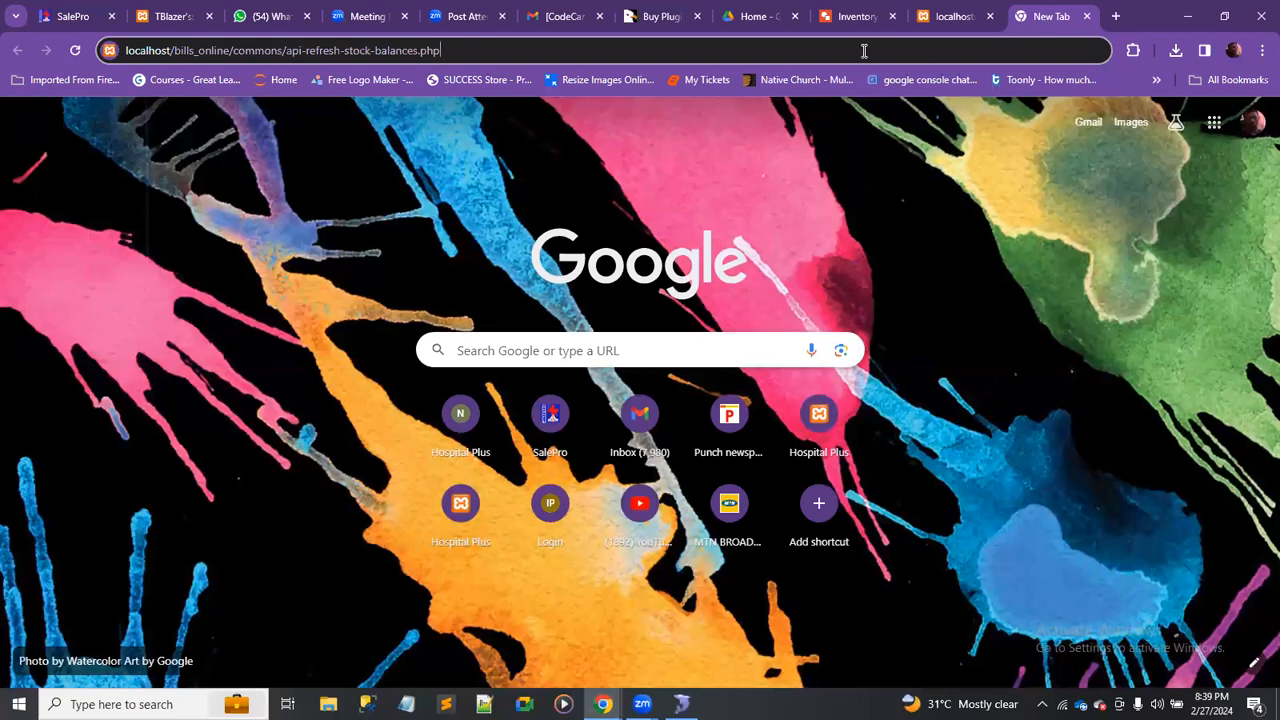
key(Return)
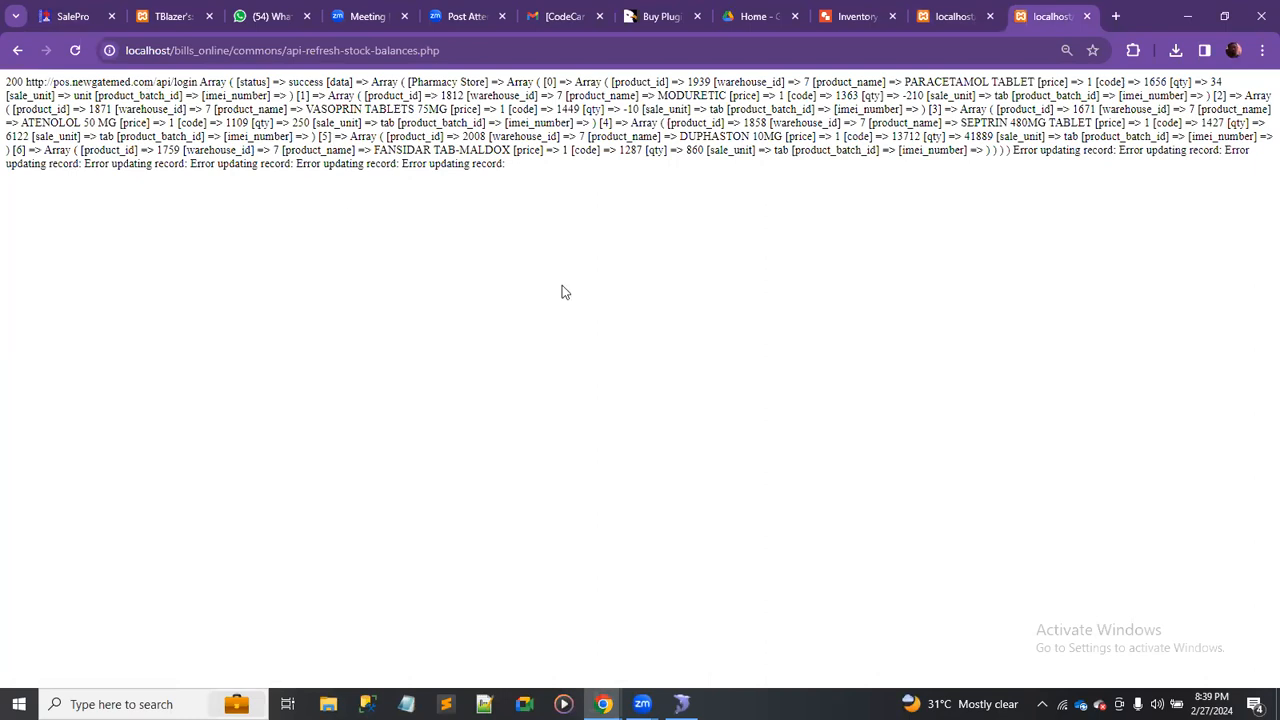
Return to SQLyog, reload the procedures table data and check the Septrin row's product_qty against its procedure name.
key(alt+Tab)
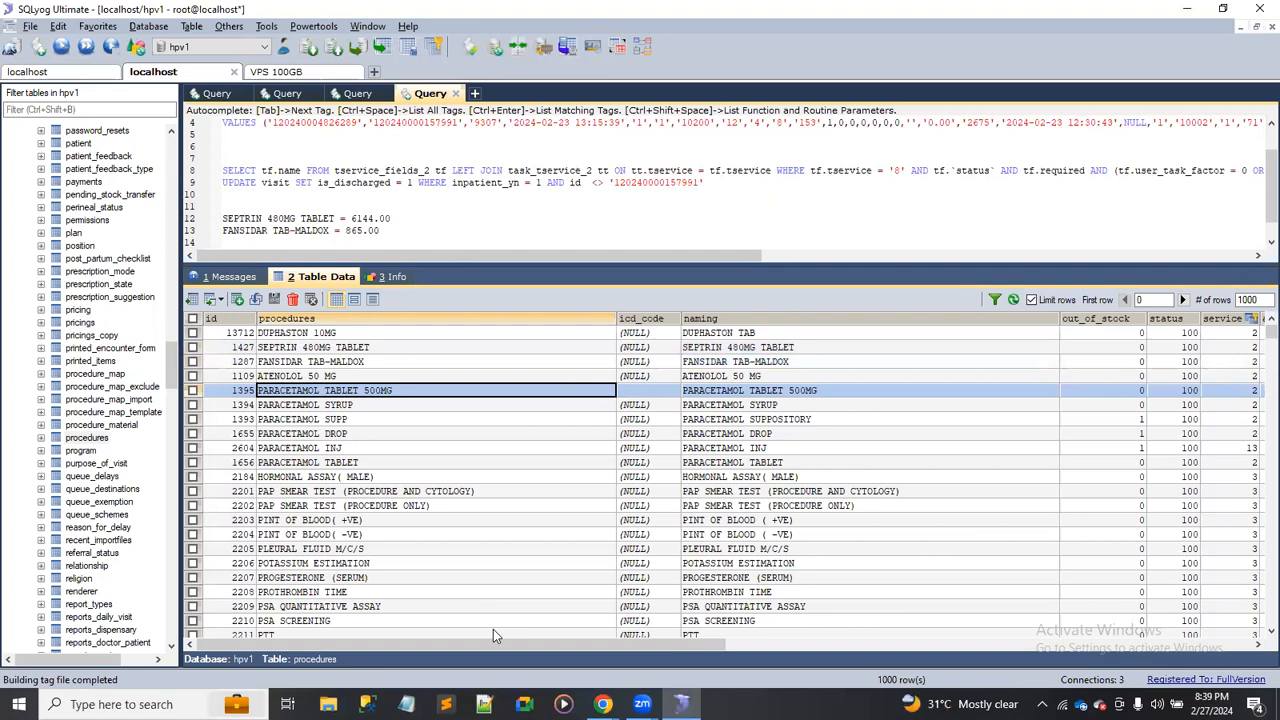
drag(533, 645, 1040, 645)
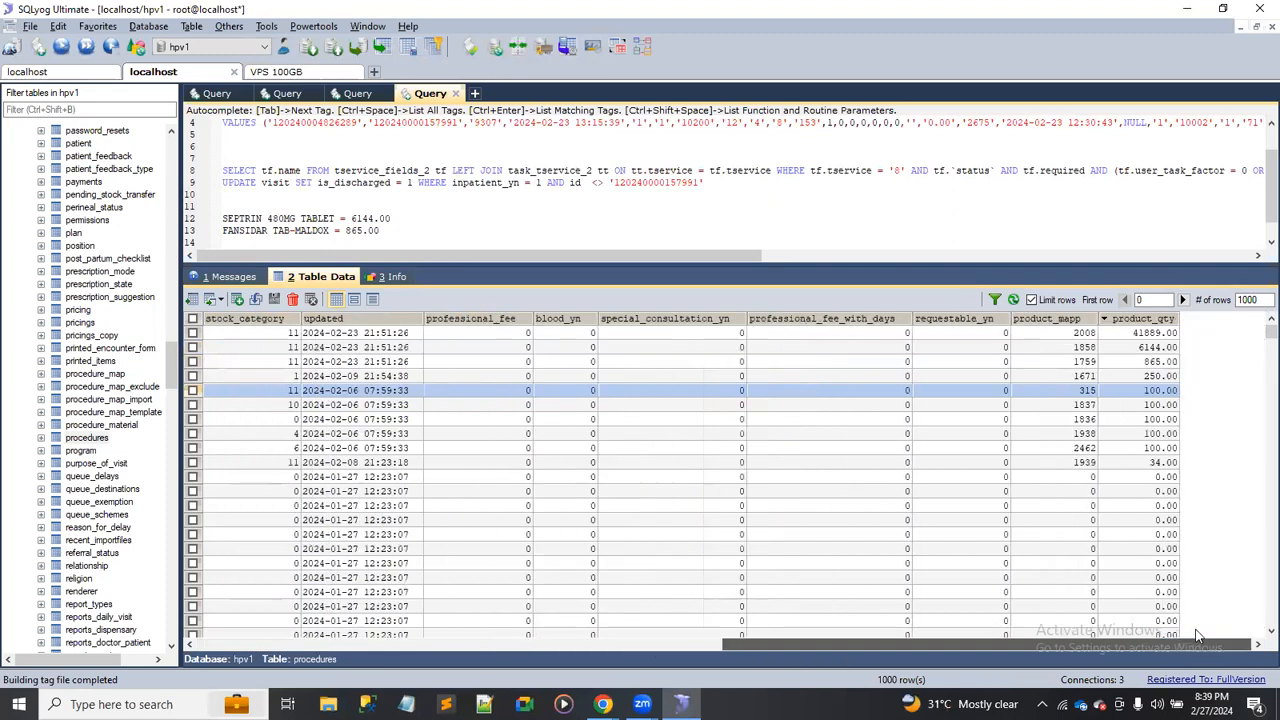
click(1013, 299)
click(1148, 348)
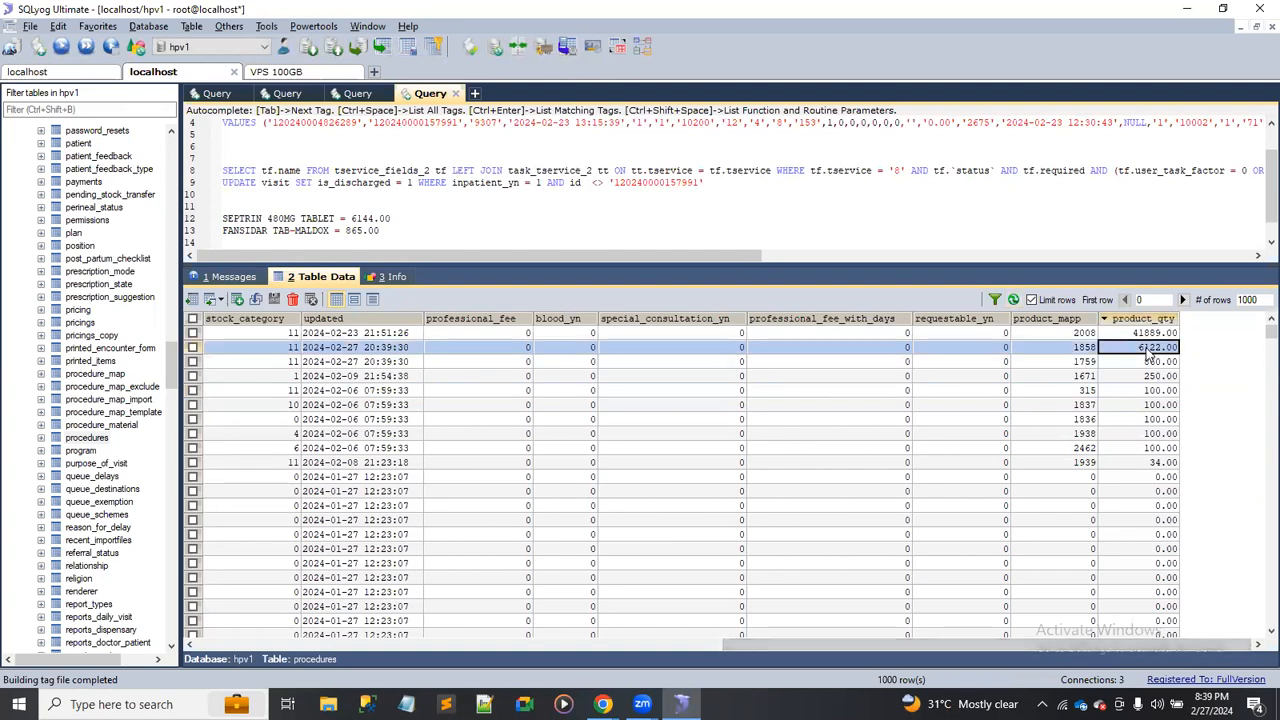
drag(1066, 641, 367, 697)
drag(386, 640, 987, 645)
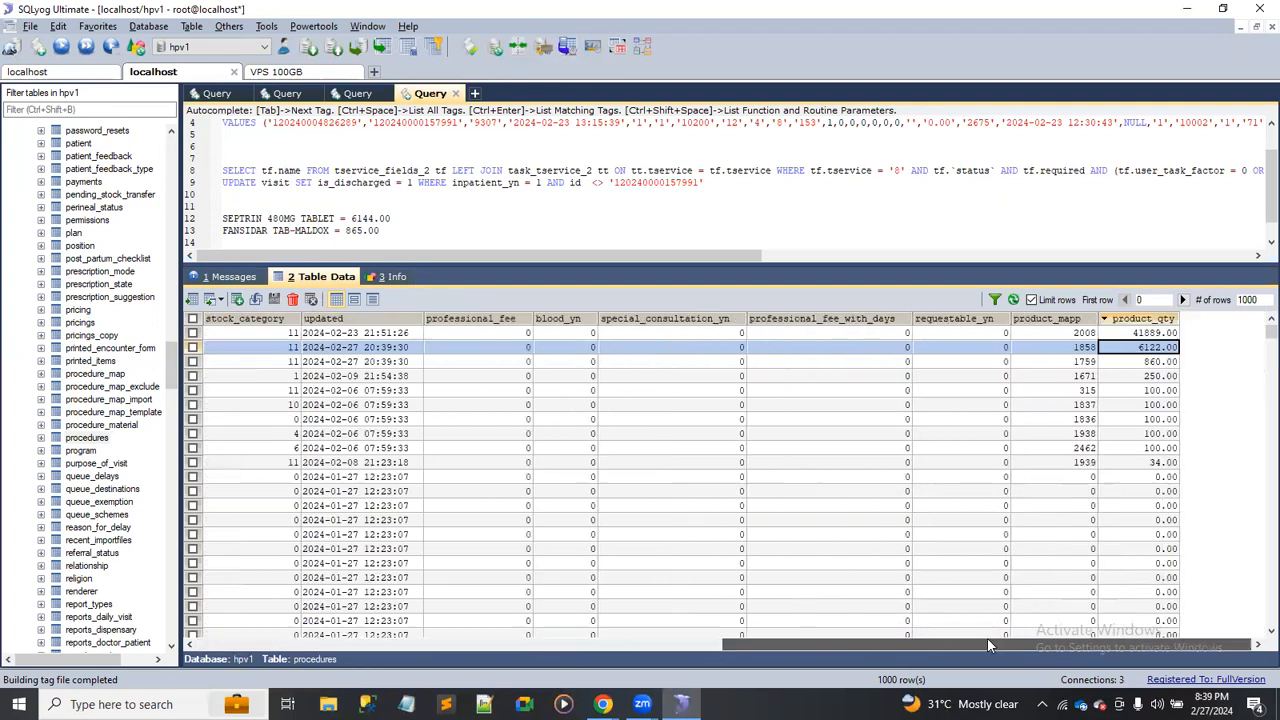
Append the refreshed Septrin quantity to its note, making it "SEPTRIN 480MG TABLET = 6144.00 | 6122.00".
double_click(1162, 342)
key(ctrl+c)
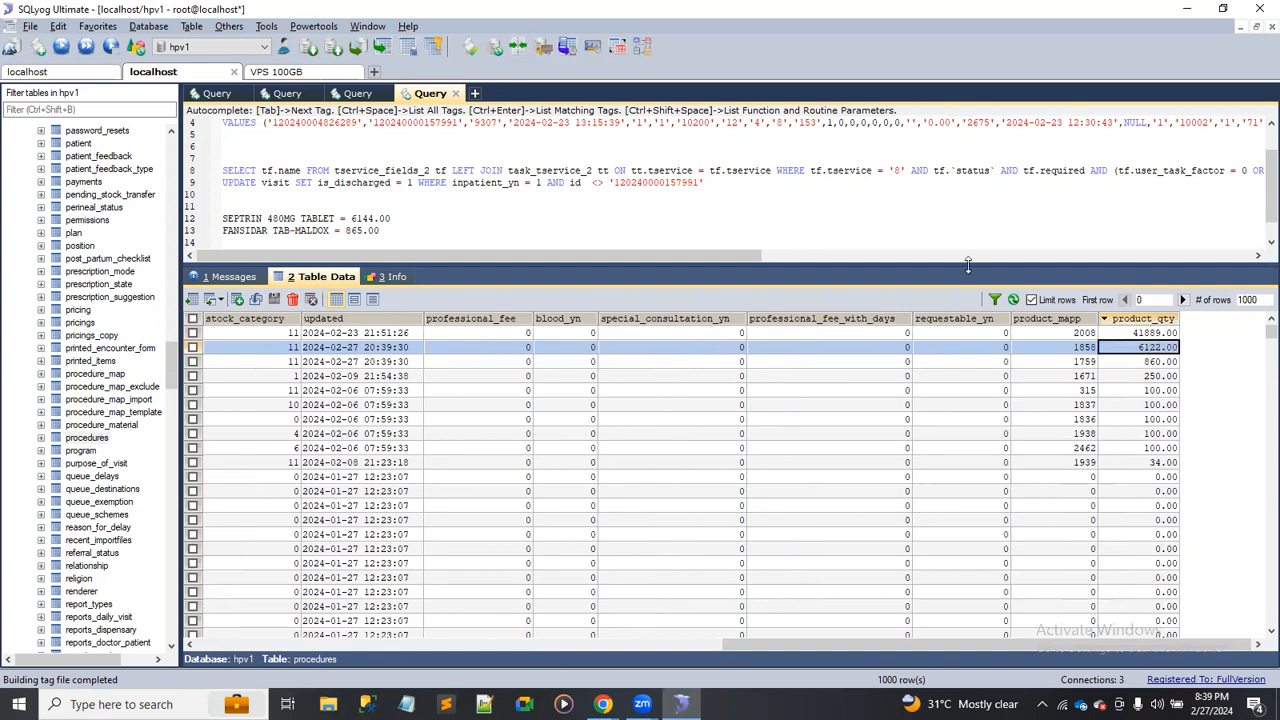
click(465, 220)
text(|)
key(ctrl+v)
Examine the row with product_mapp 1759 across its columns, matching its procedure name with its refreshed product_qty.
click(1152, 368)
key(Left)
key(Left)
key(Left)
key(Left)
key(Left)
key(Left)
key(Left)
key(Left)
key(Left)
key(Left)
key(Left)
key(Left)
key(Left)
key(Left)
key(Left)
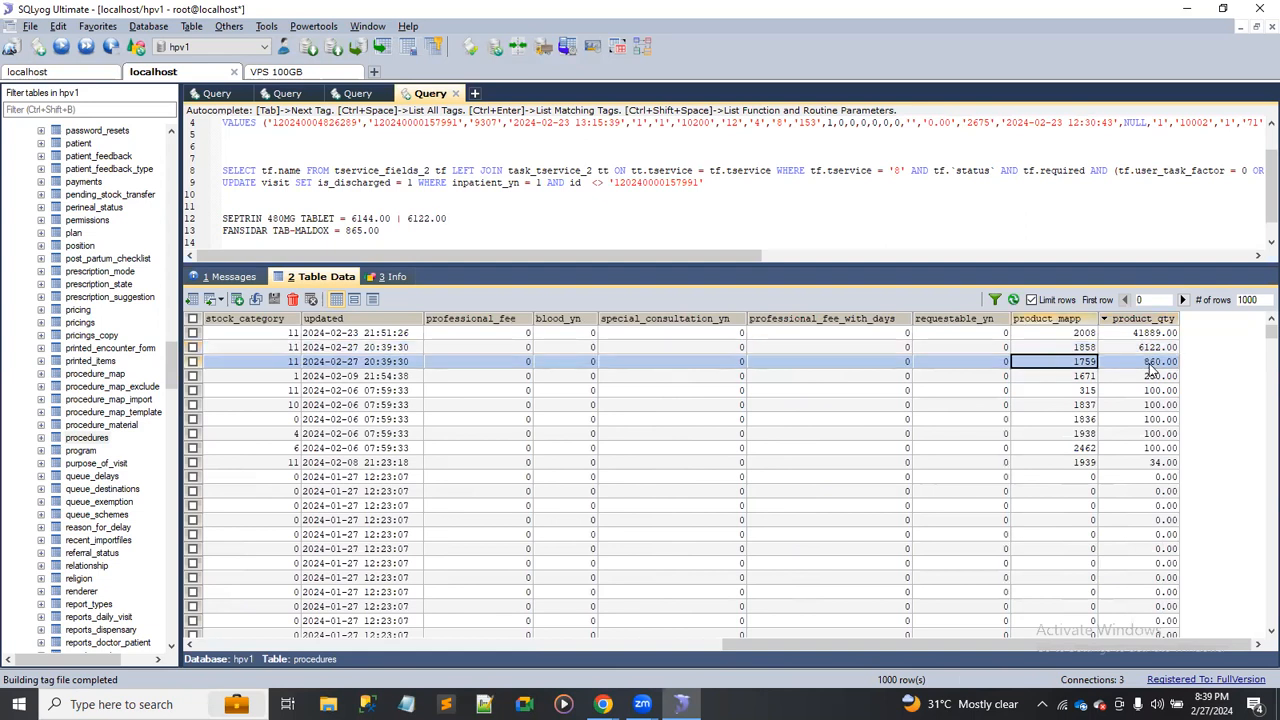
key(Left)
key(Left)
key(Left)
key(Left)
key(Left)
key(Left)
key(Left)
key(Left)
key(Left)
key(Left)
key(Left)
key(Left)
key(Left)
key(Left)
key(Left)
key(Left)
key(Left)
key(Left)
key(Left)
key(Left)
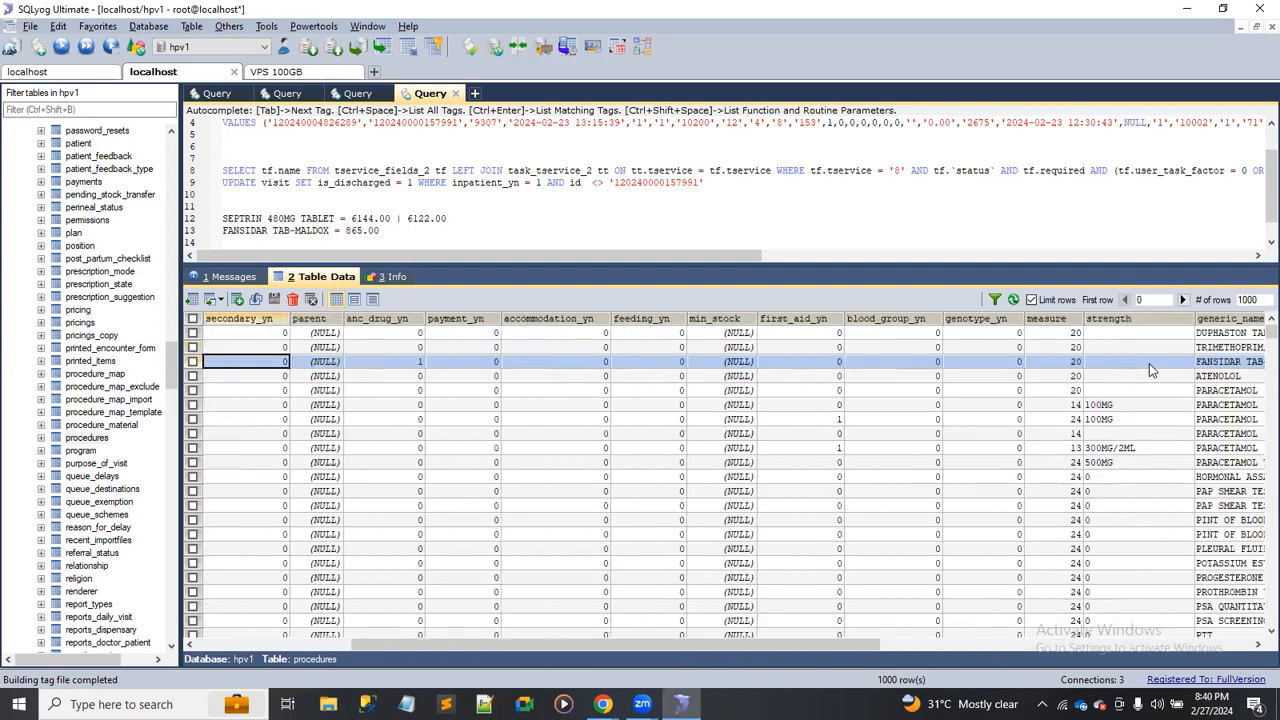
key(Right)
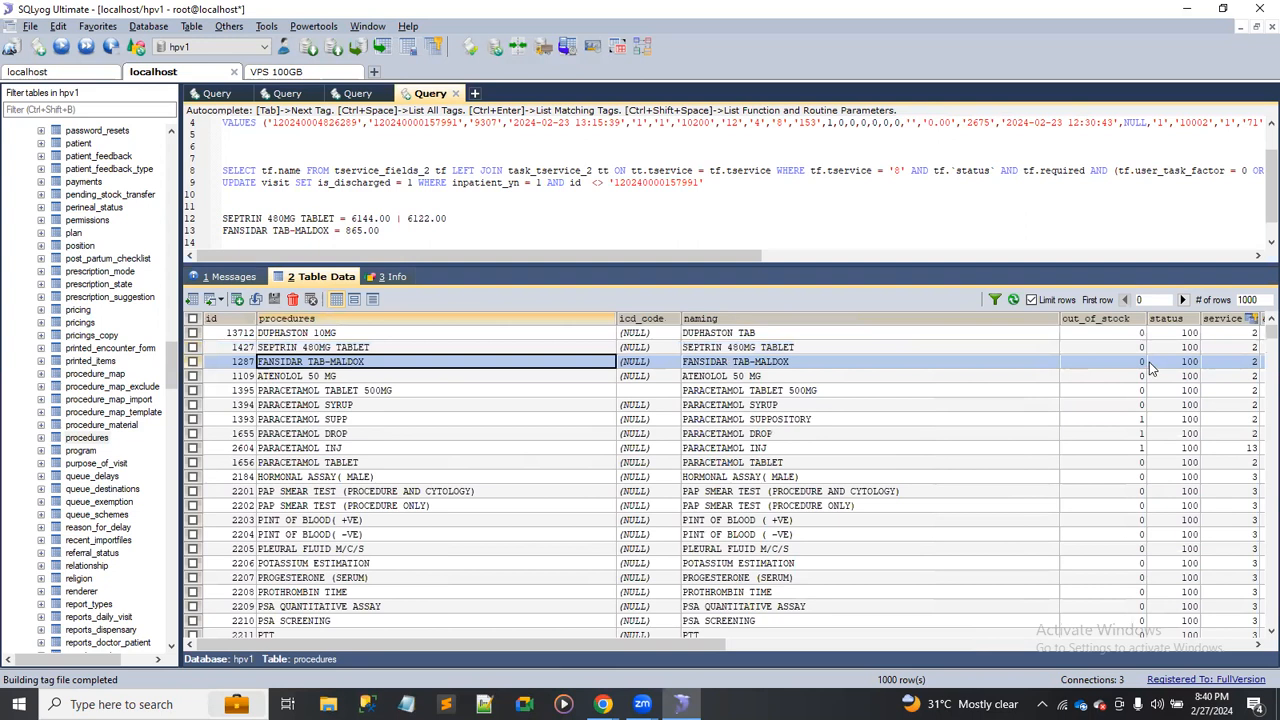
key(Right)
key(Right)
key(Right)
key(Right)
key(Right)
key(Right)
key(Right)
key(Right)
key(Right)
key(Right)
key(Right)
key(Right)
key(Right)
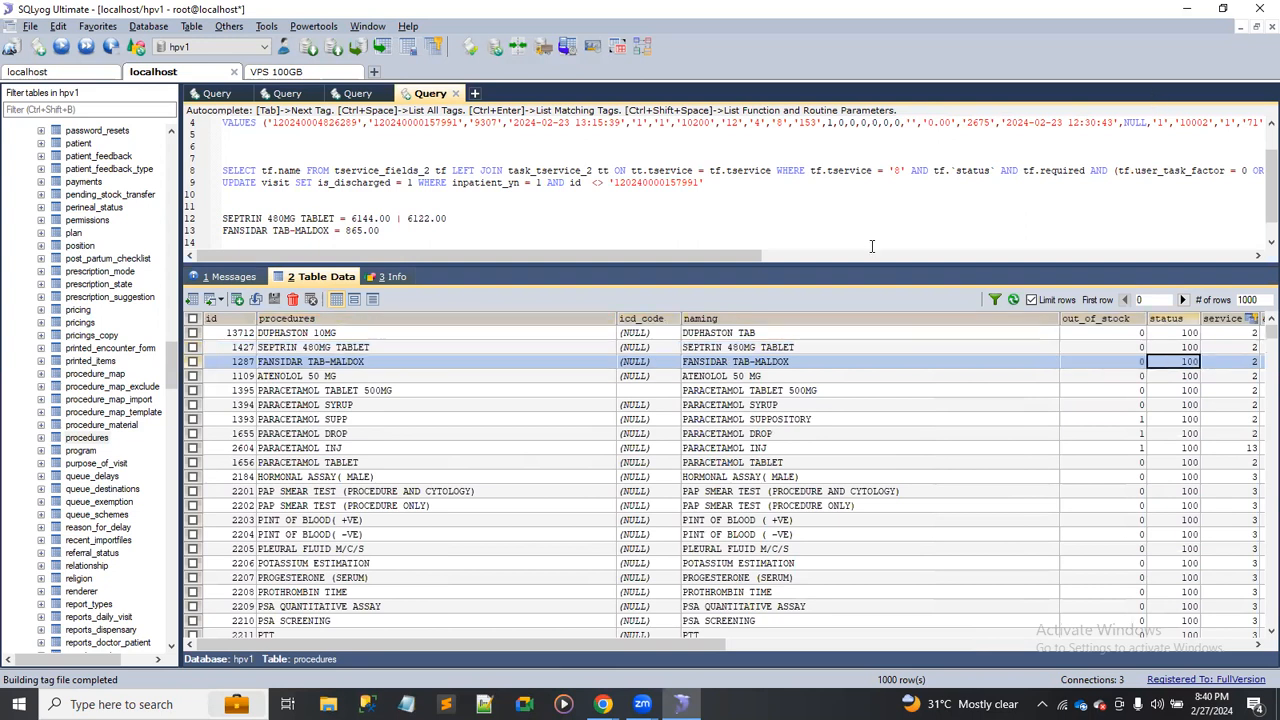
key(Right)
key(Right)
key(Right)
key(Right)
key(Right)
key(Right)
key(Right)
key(Right)
key(Right)
key(Right)
key(Right)
key(Right)
key(Right)
key(Right)
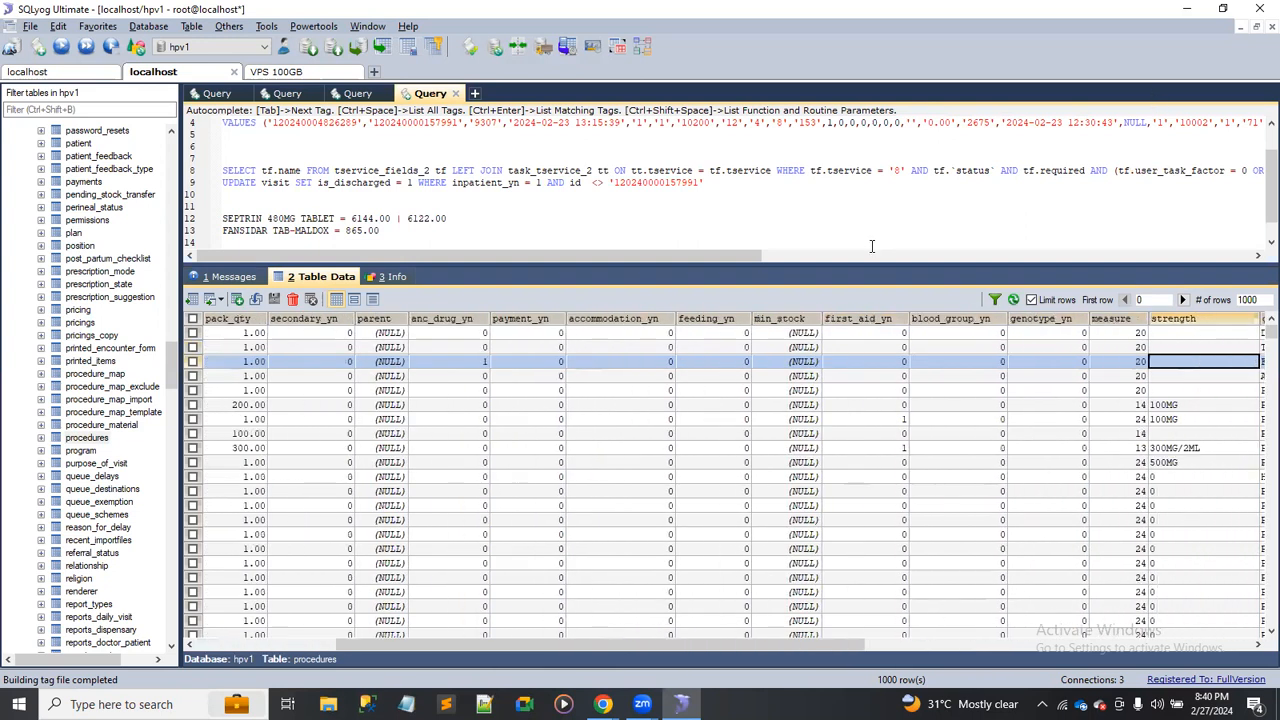
key(Right)
key(Right)
key(Right)
key(Right)
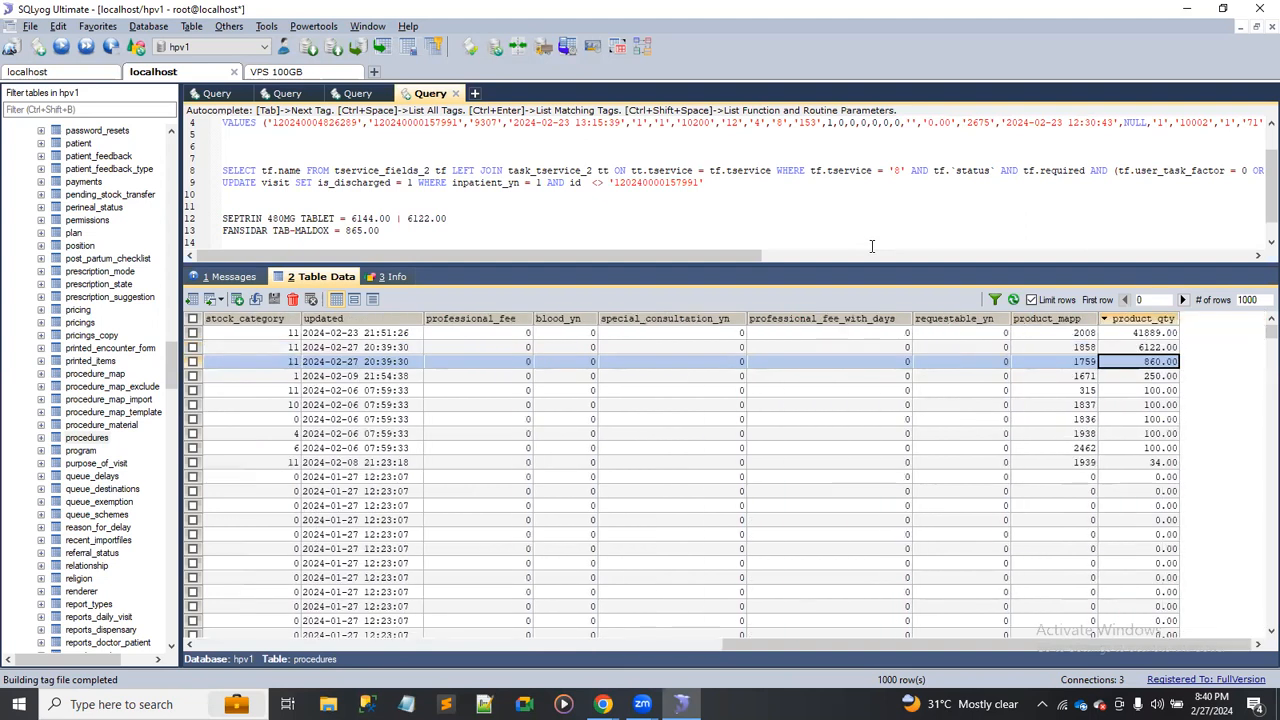
Append the refreshed Fansidar quantity to its note, making it "FANSIDAR TAB-MALDOX = 865.00 | 860.00".
click(407, 232)
text(| 860.00)
drag(781, 645, 210, 645)
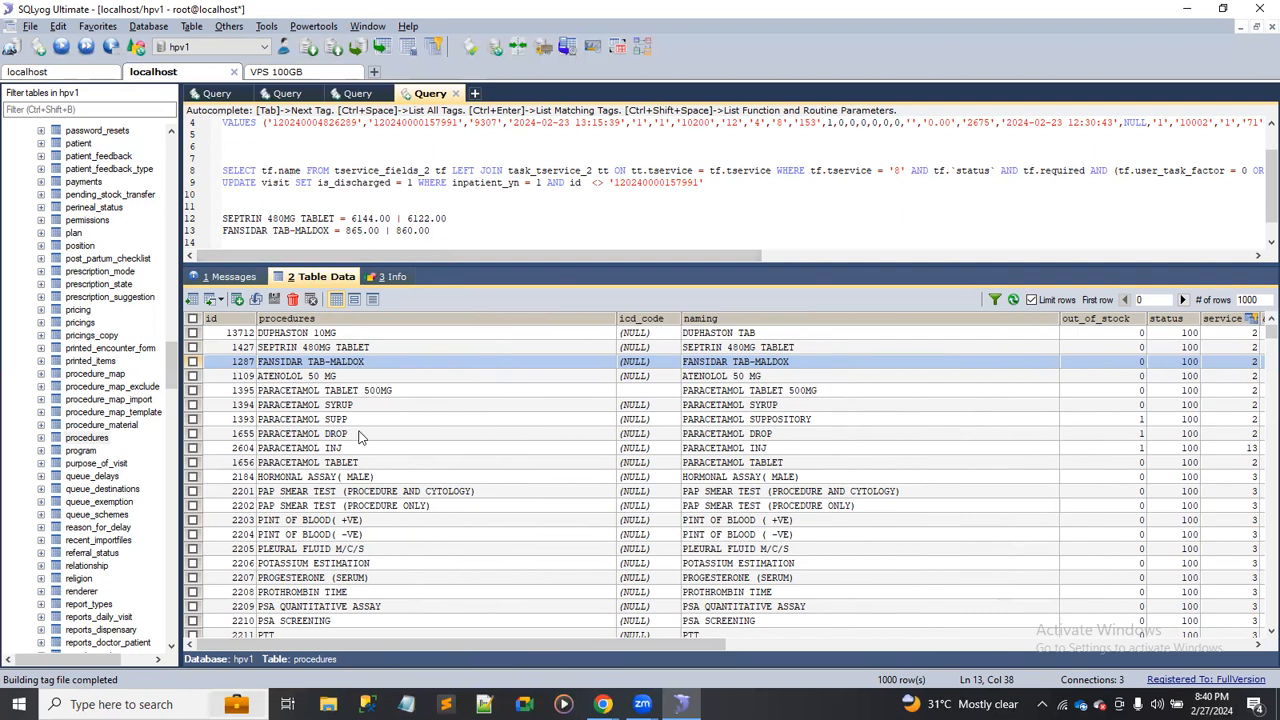
Switch to Chrome and show the inventory workflow diagram in Google Drawings.
key(alt+Tab)
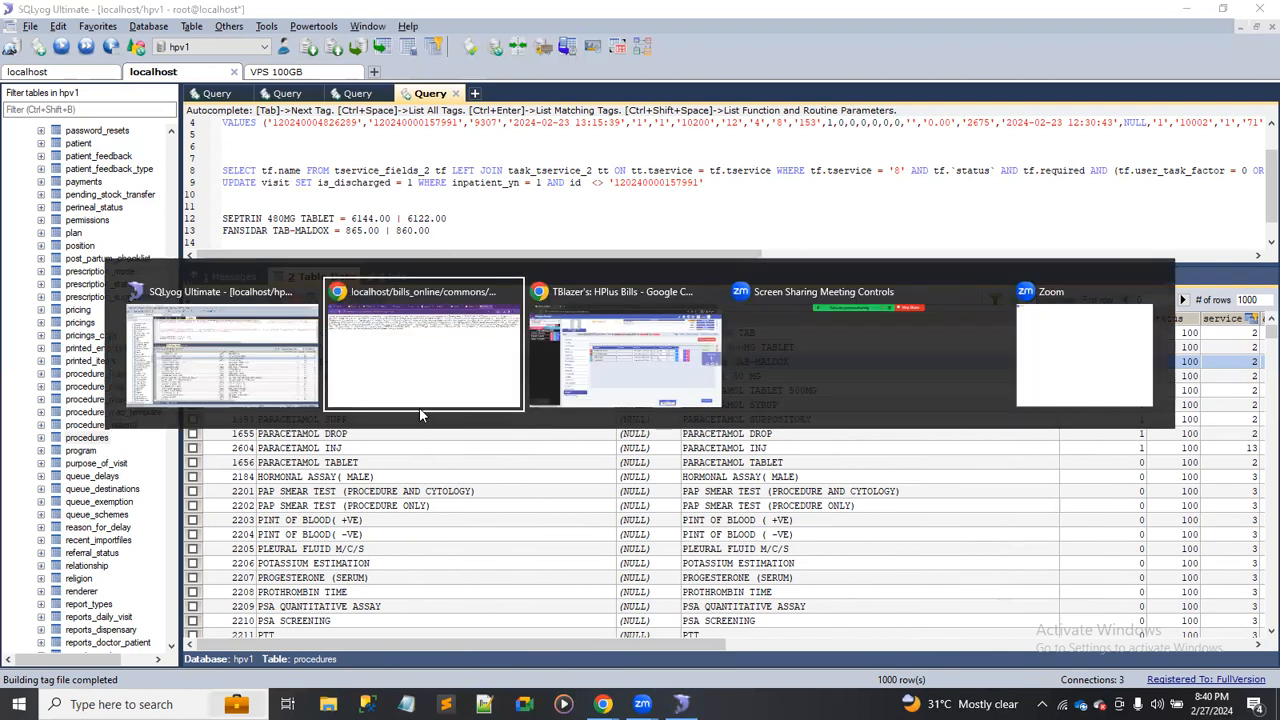
key(alt+Tab)
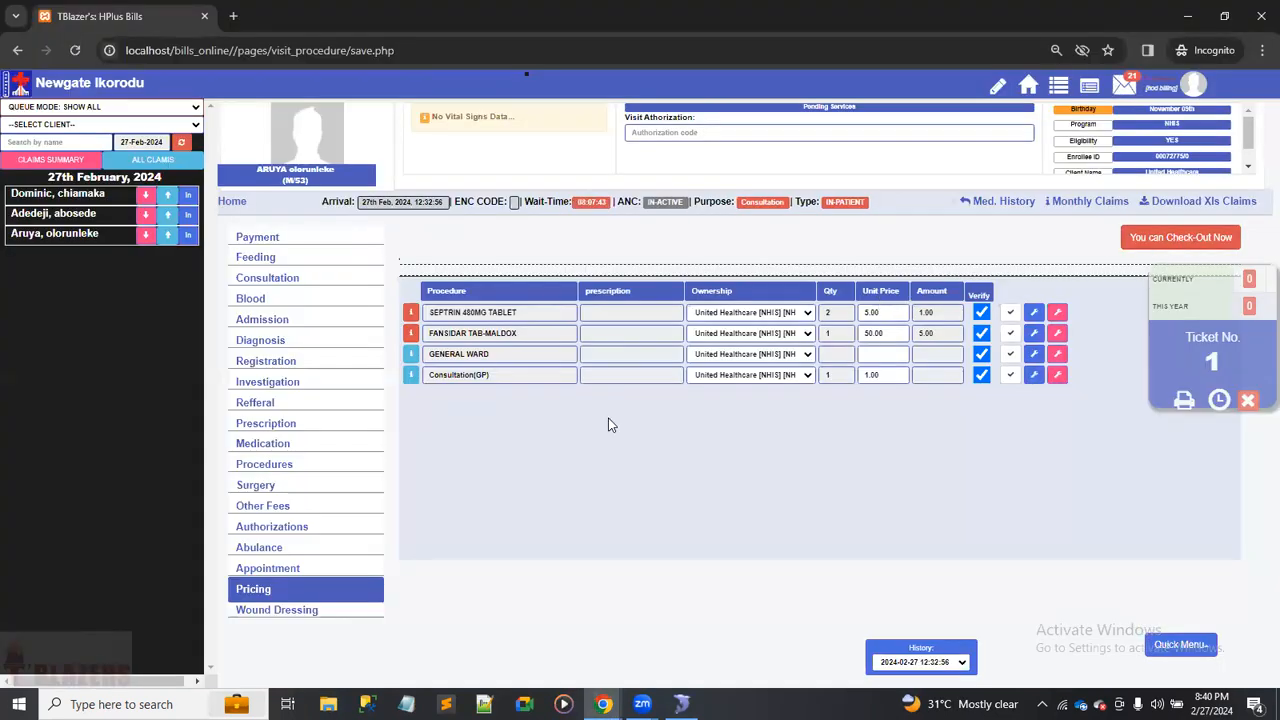
key(alt+Tab)
key(alt+Tab)
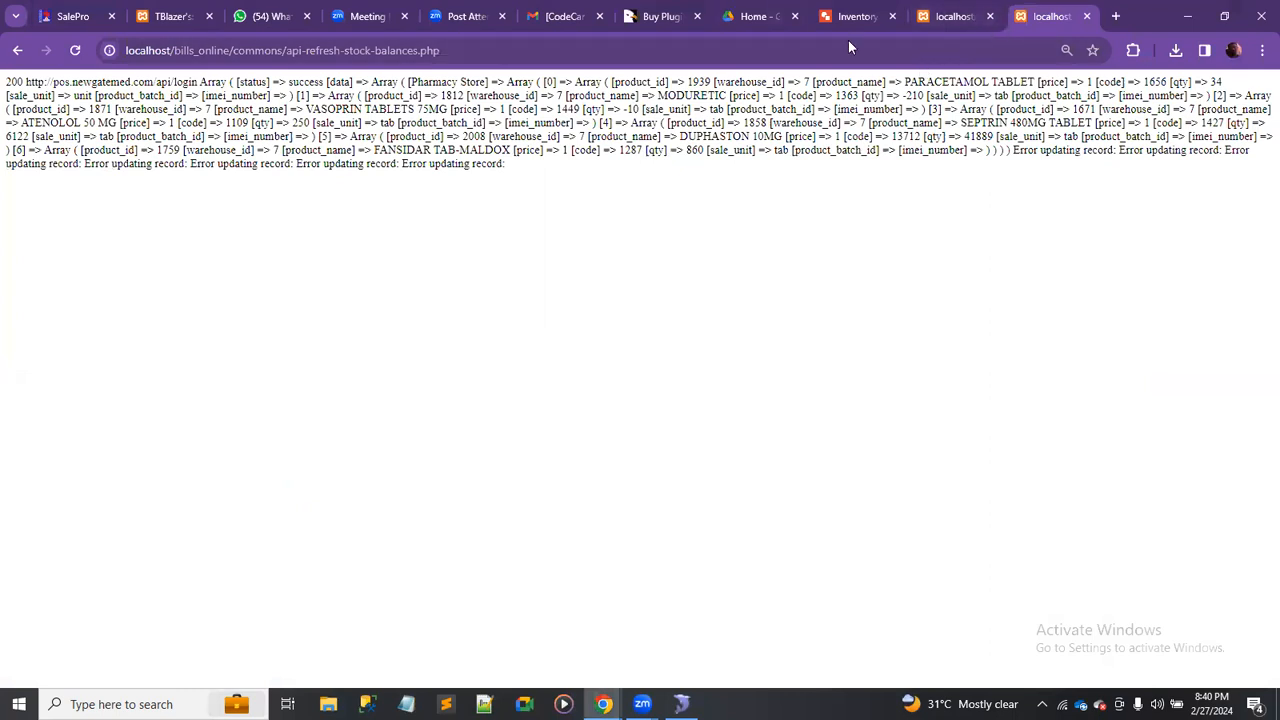
click(851, 18)
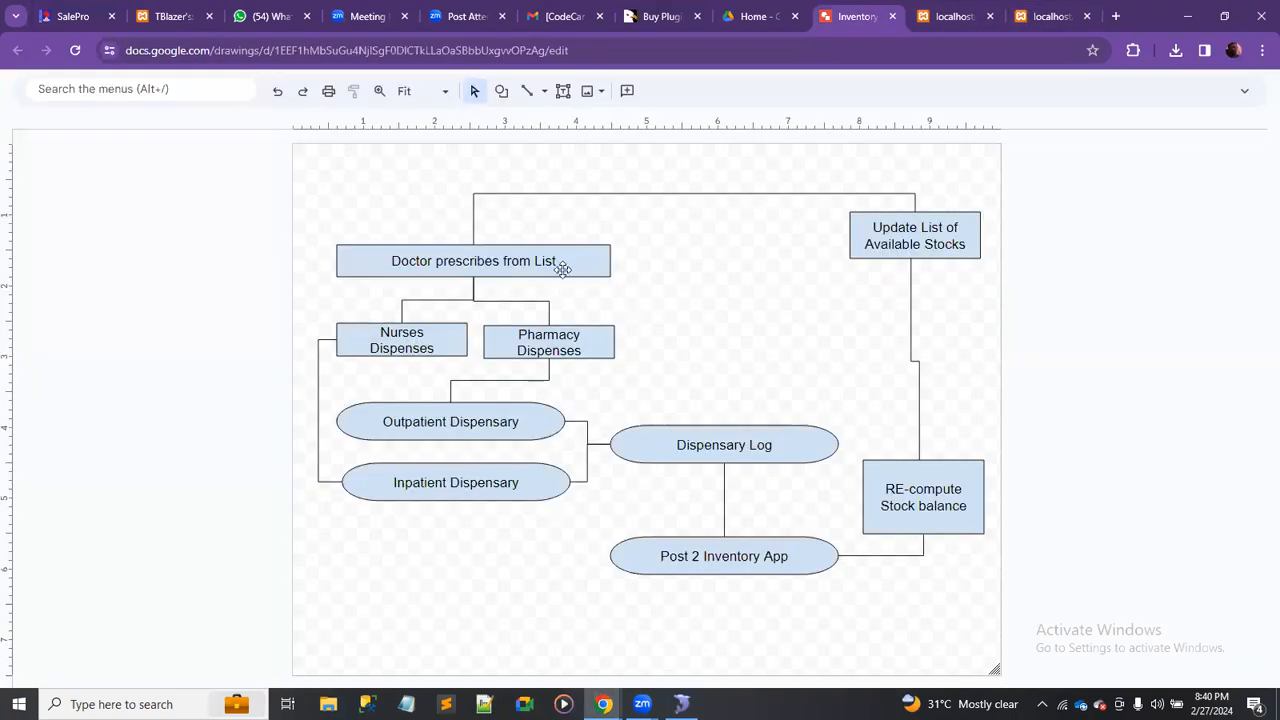